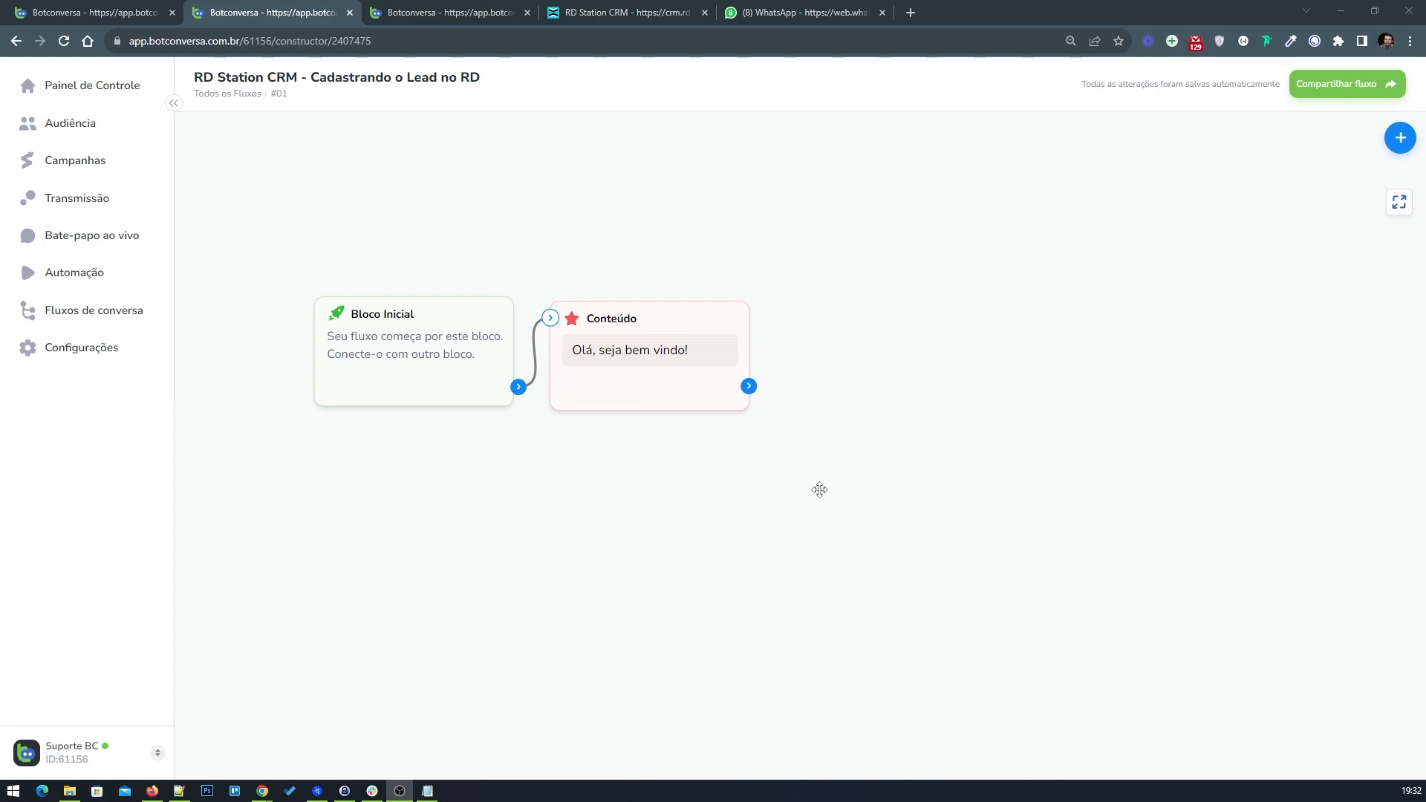
Step: Add a new Content block connected after the welcome message block
drag(790, 401, 751, 408)
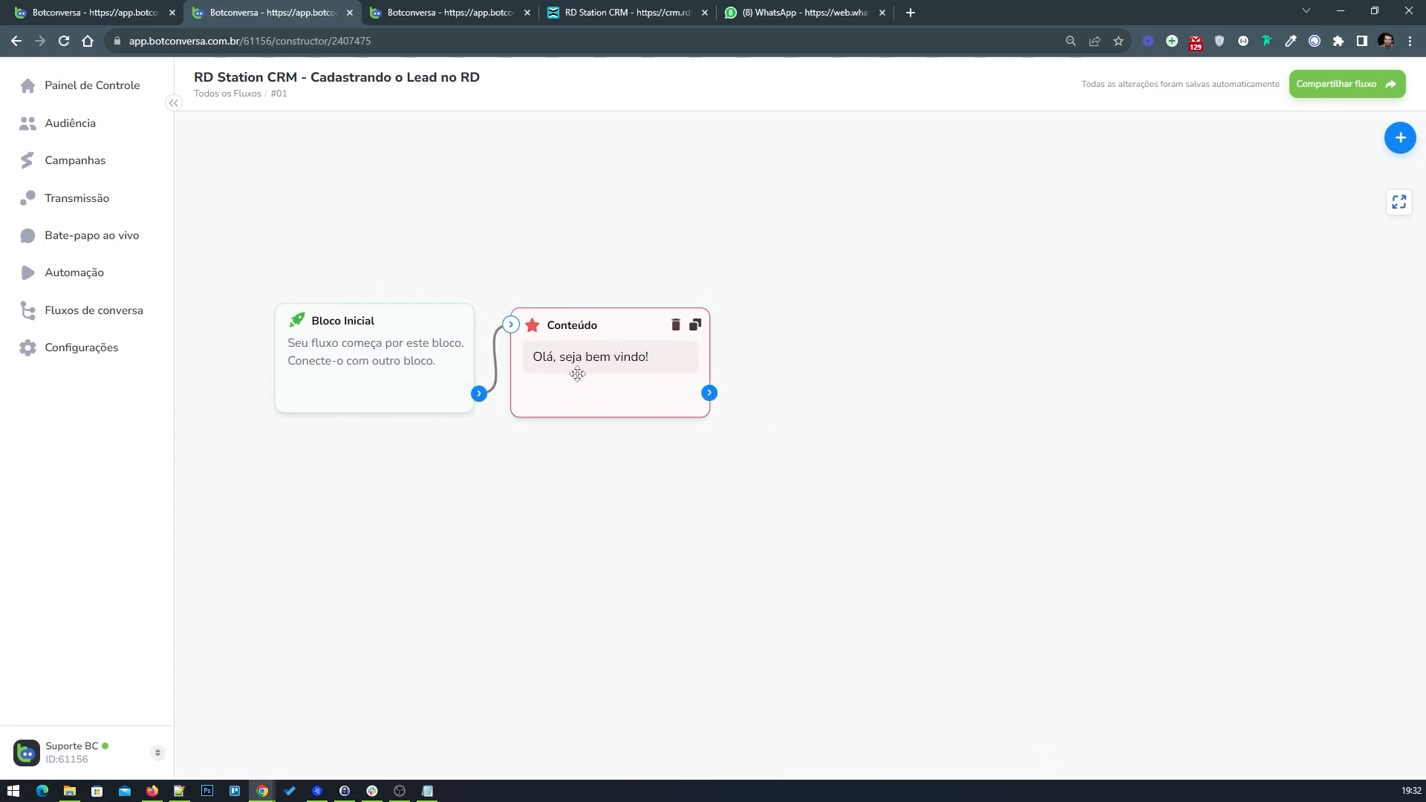
drag(626, 374, 631, 366)
mouse_move(1399, 141)
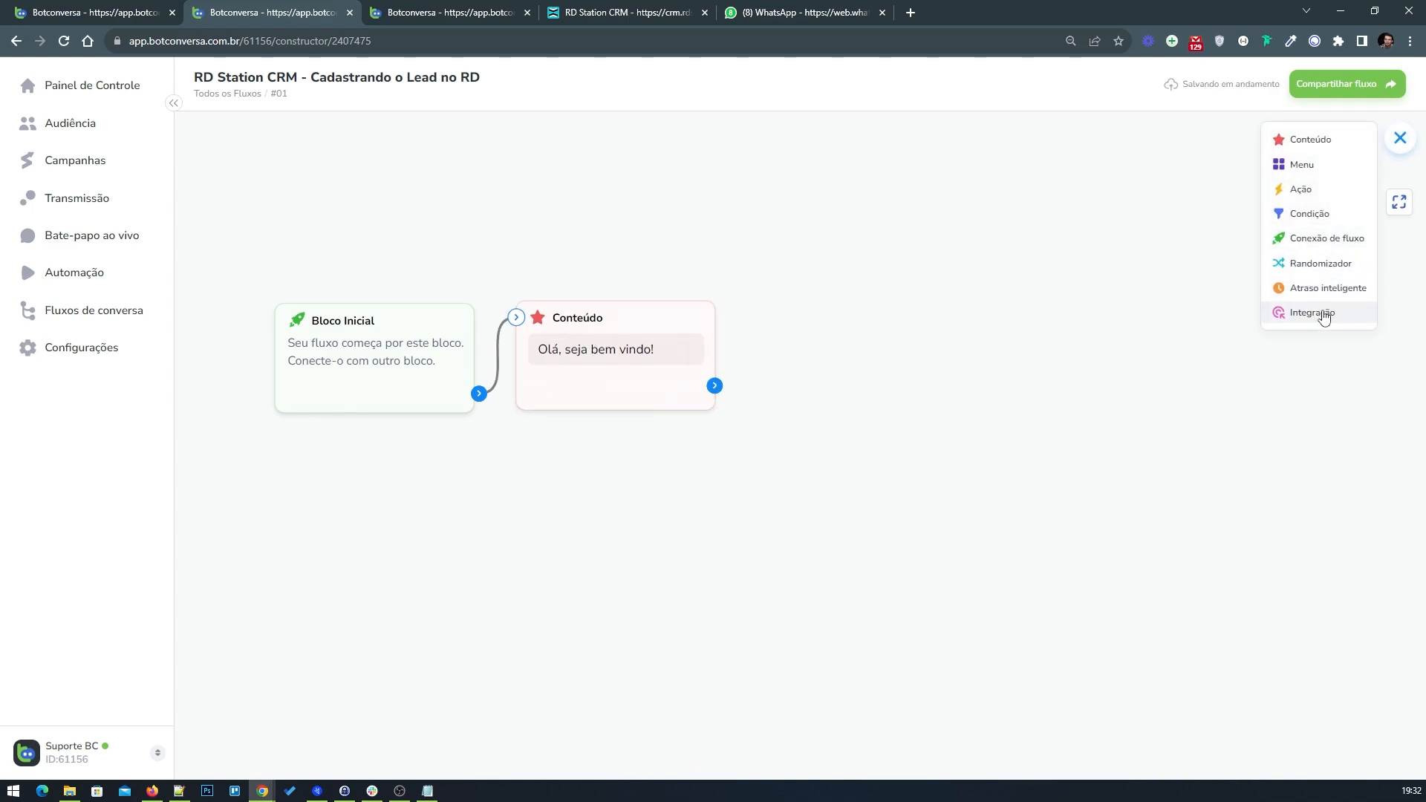
drag(1320, 145, 913, 360)
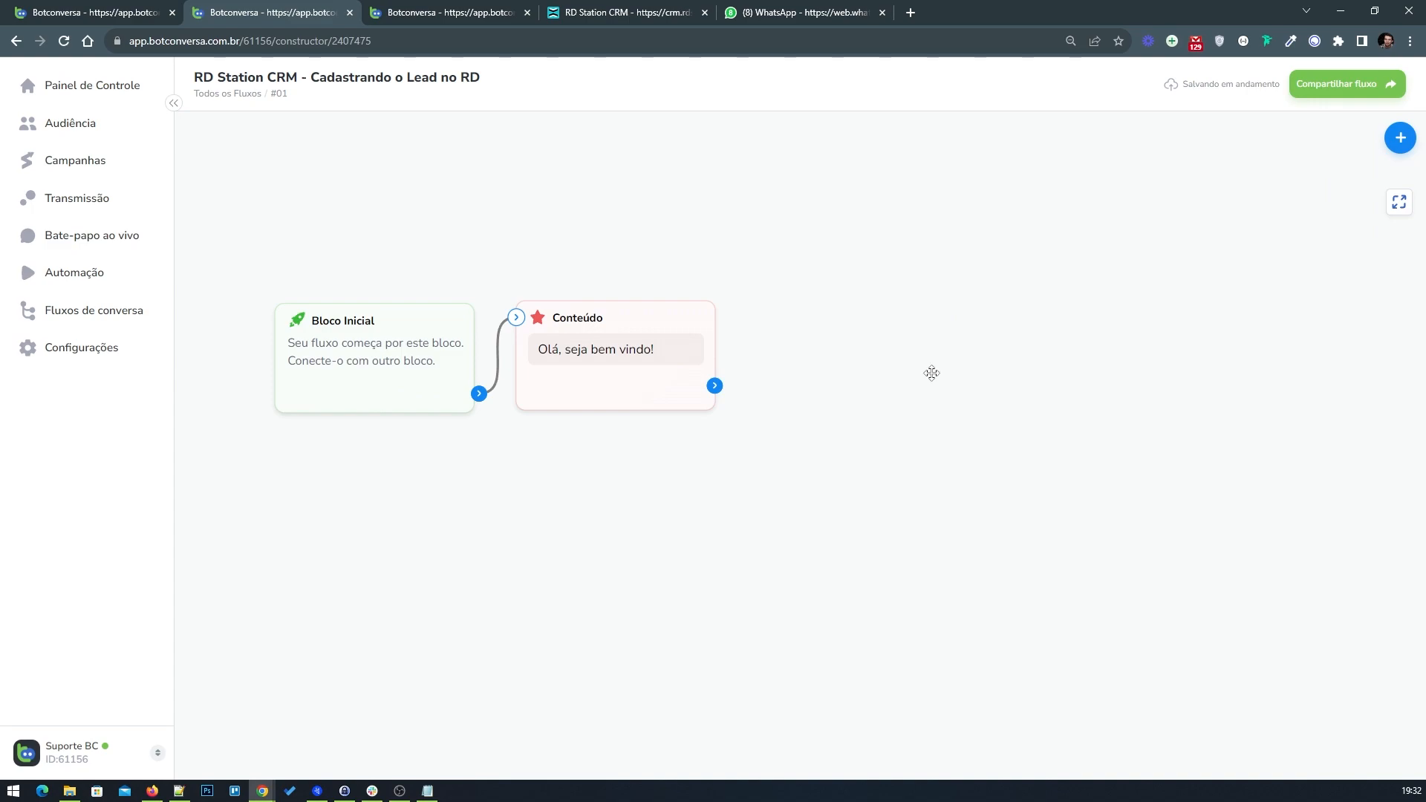
drag(716, 386, 765, 312)
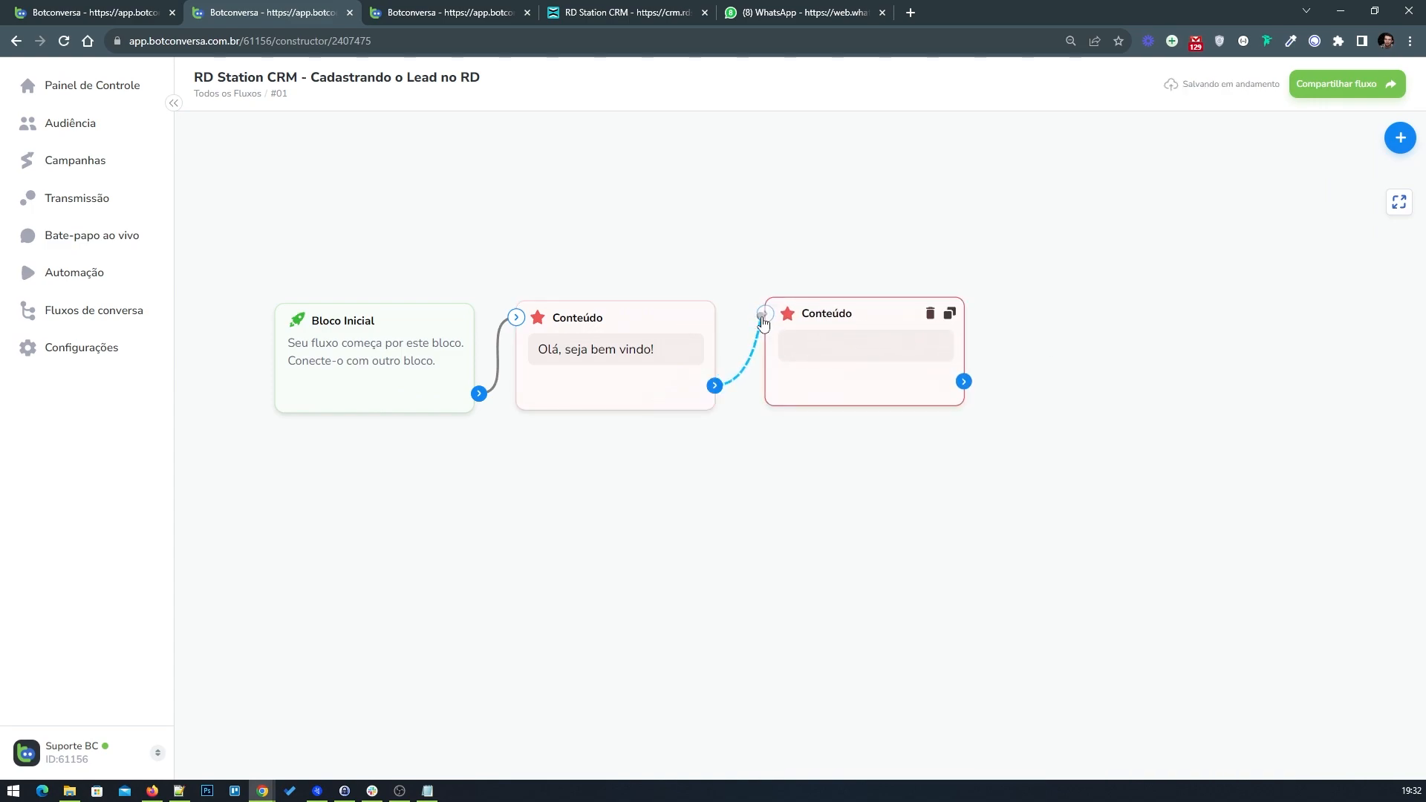
Step: Open the new Content block and remove its empty text message
click(882, 332)
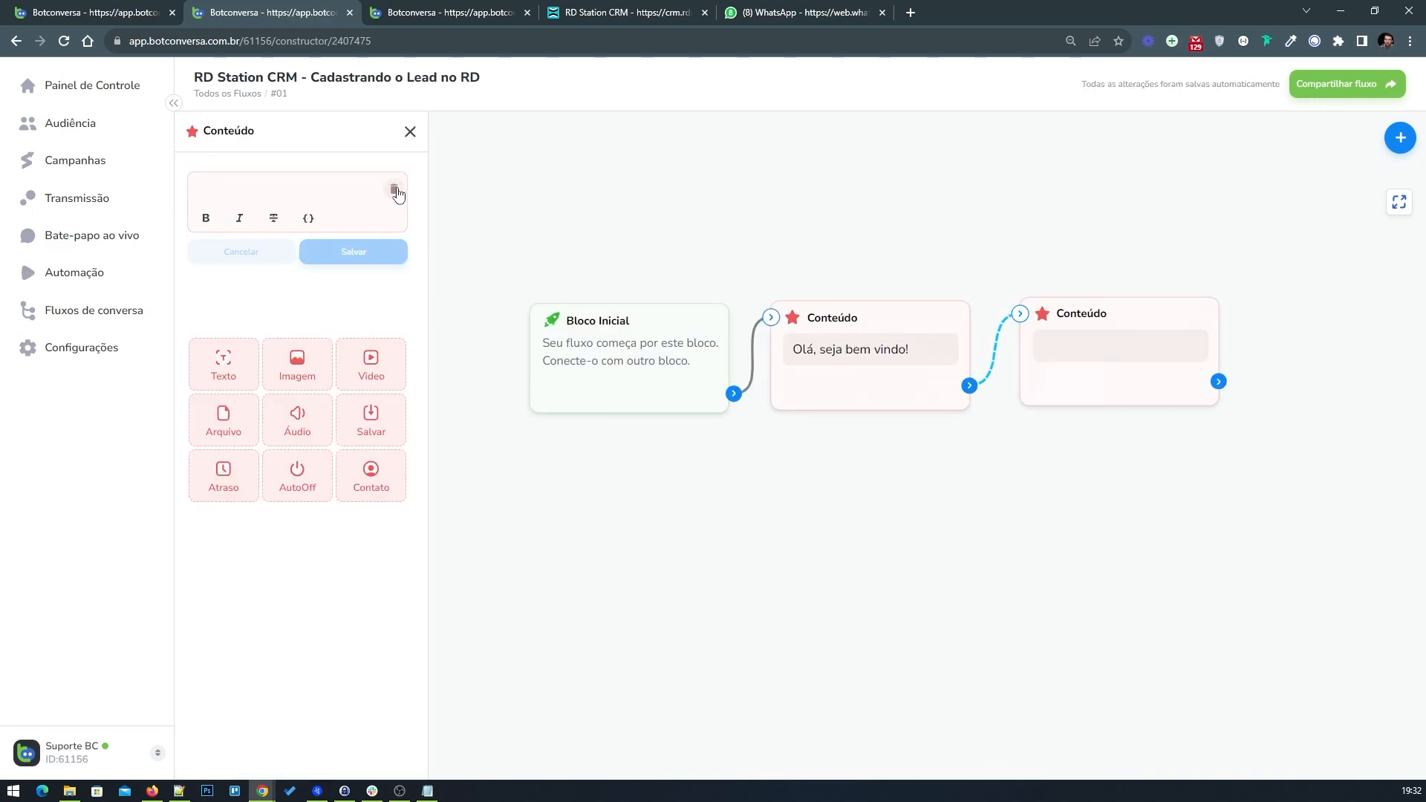
click(401, 194)
click(732, 445)
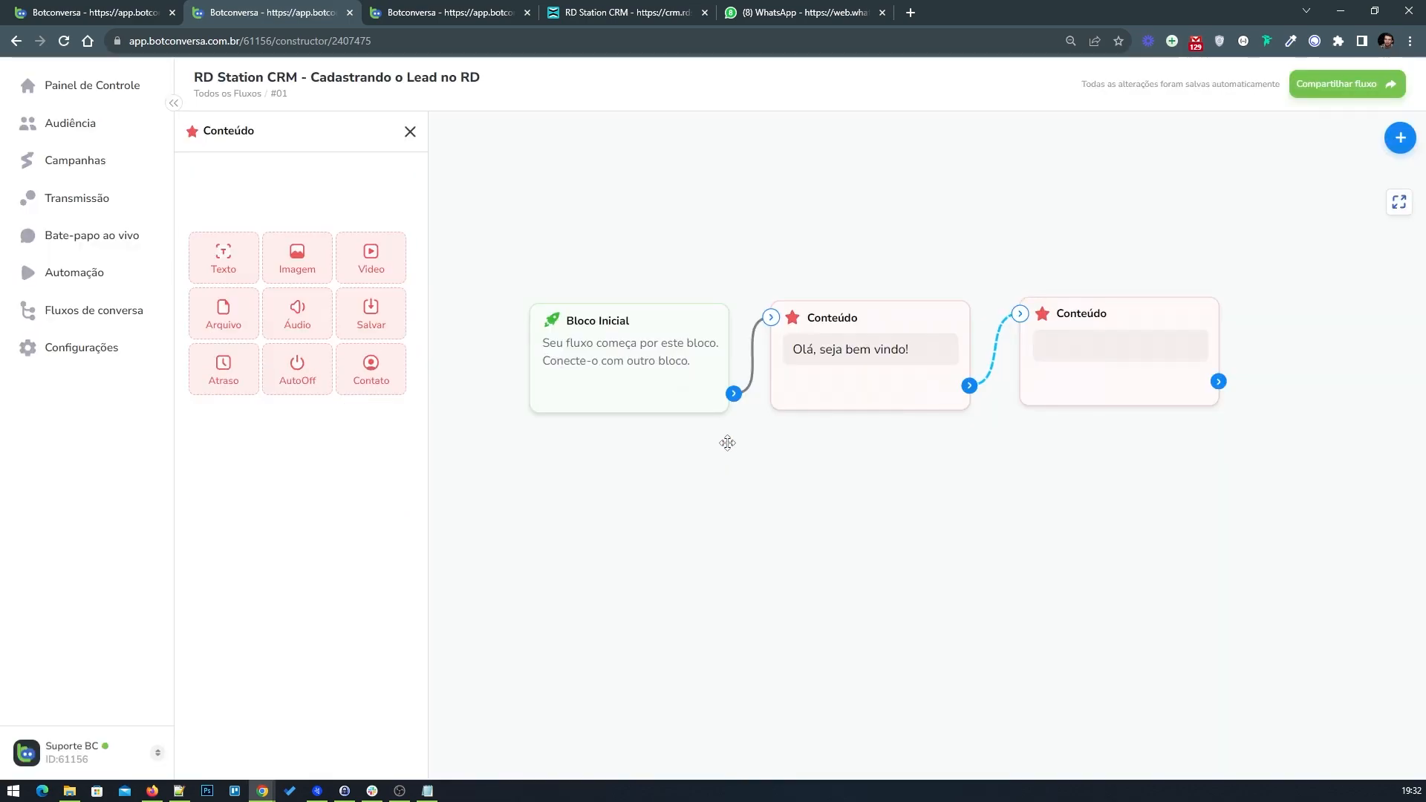
Step: Add a Salvar question to the block asking "Qual é o seu nome?"
click(371, 314)
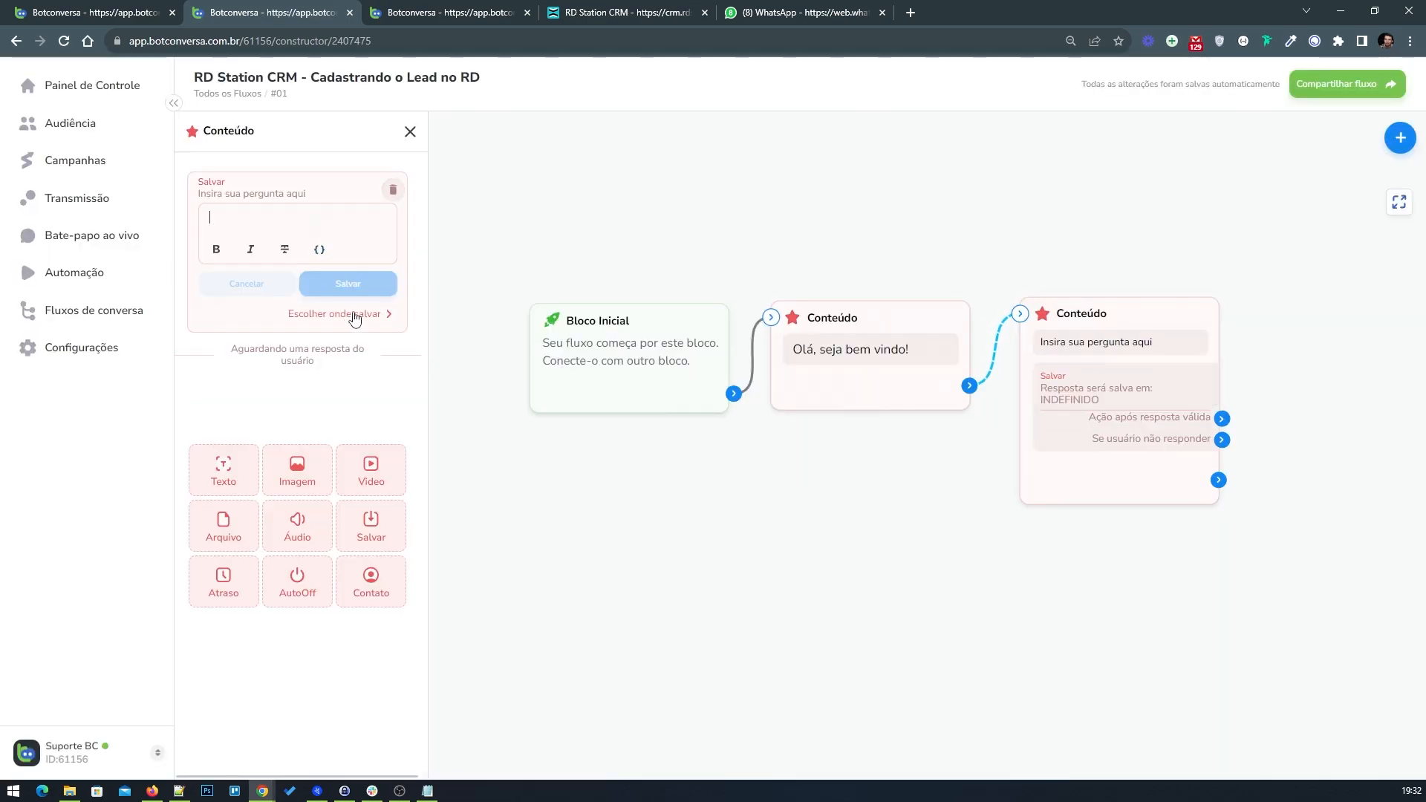
click(280, 215)
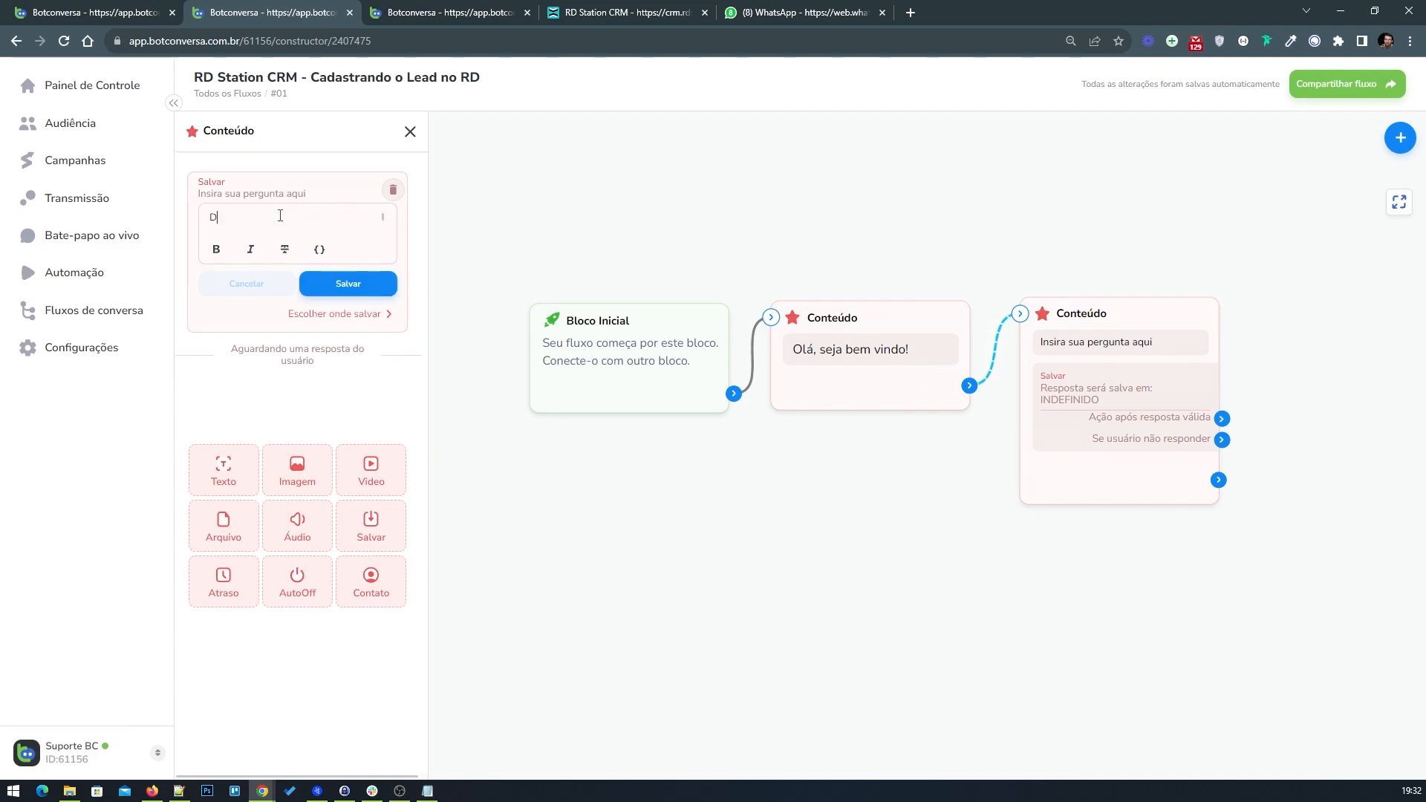
text(Q)
click(327, 288)
Step: Set the question's response type to Nome completo and close the block editor
click(321, 288)
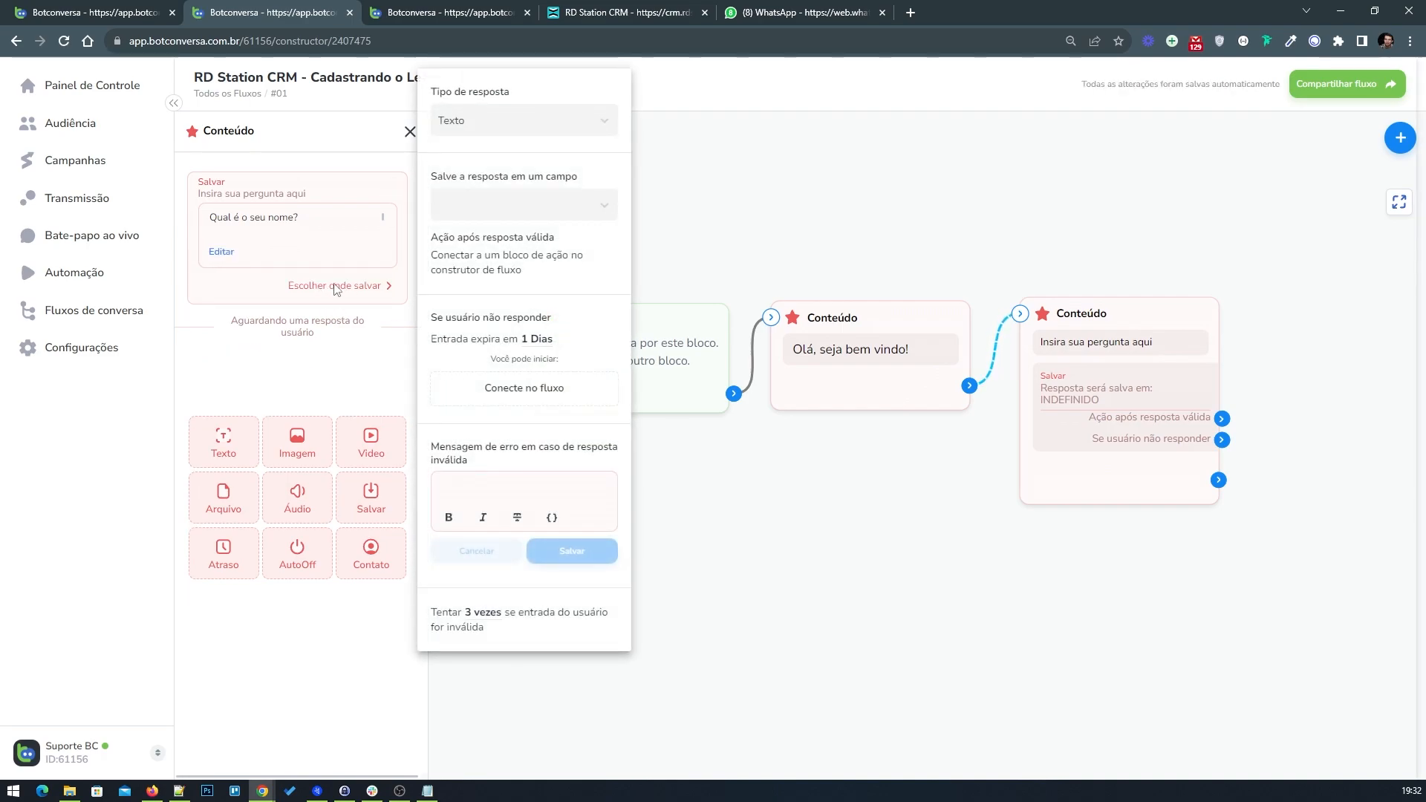
click(520, 121)
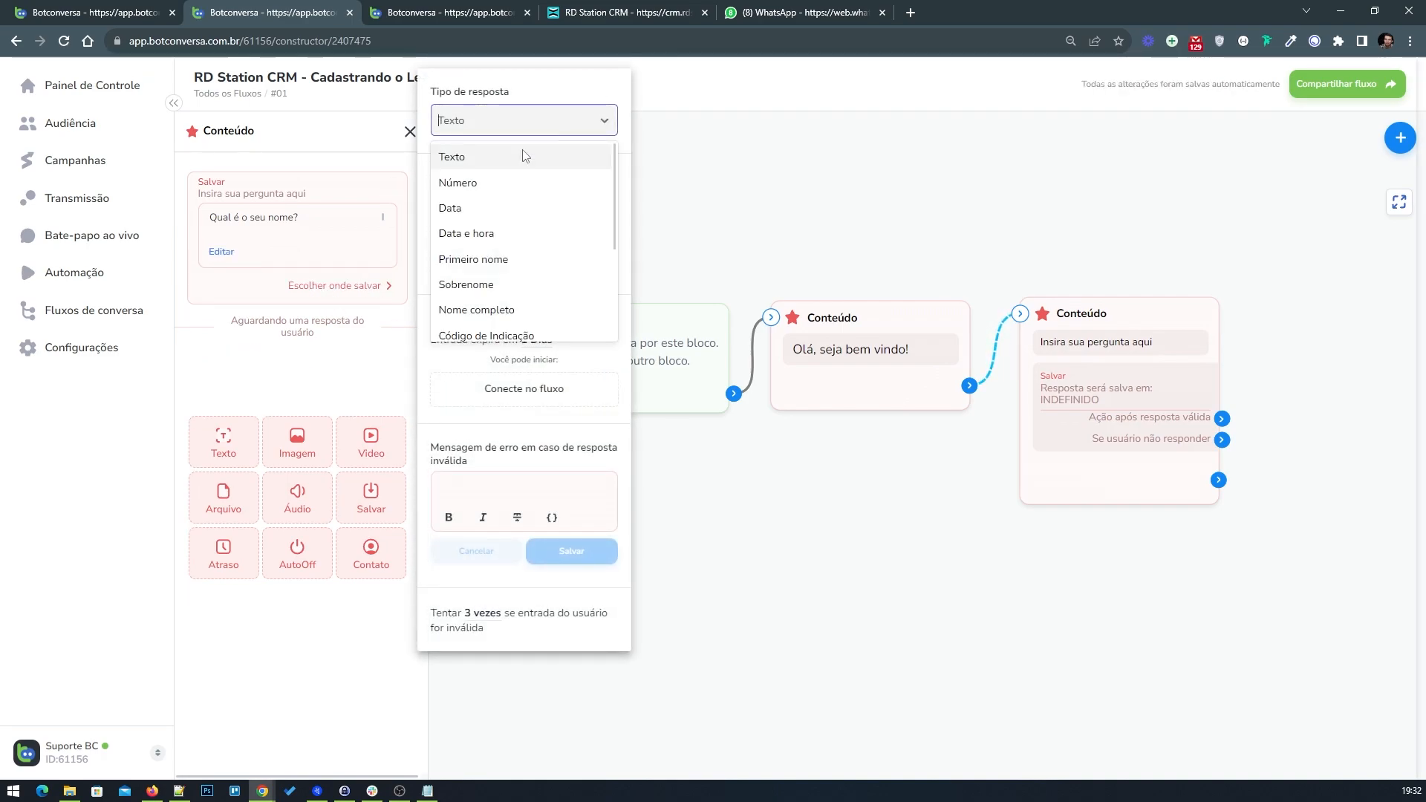
click(512, 311)
click(316, 380)
click(410, 133)
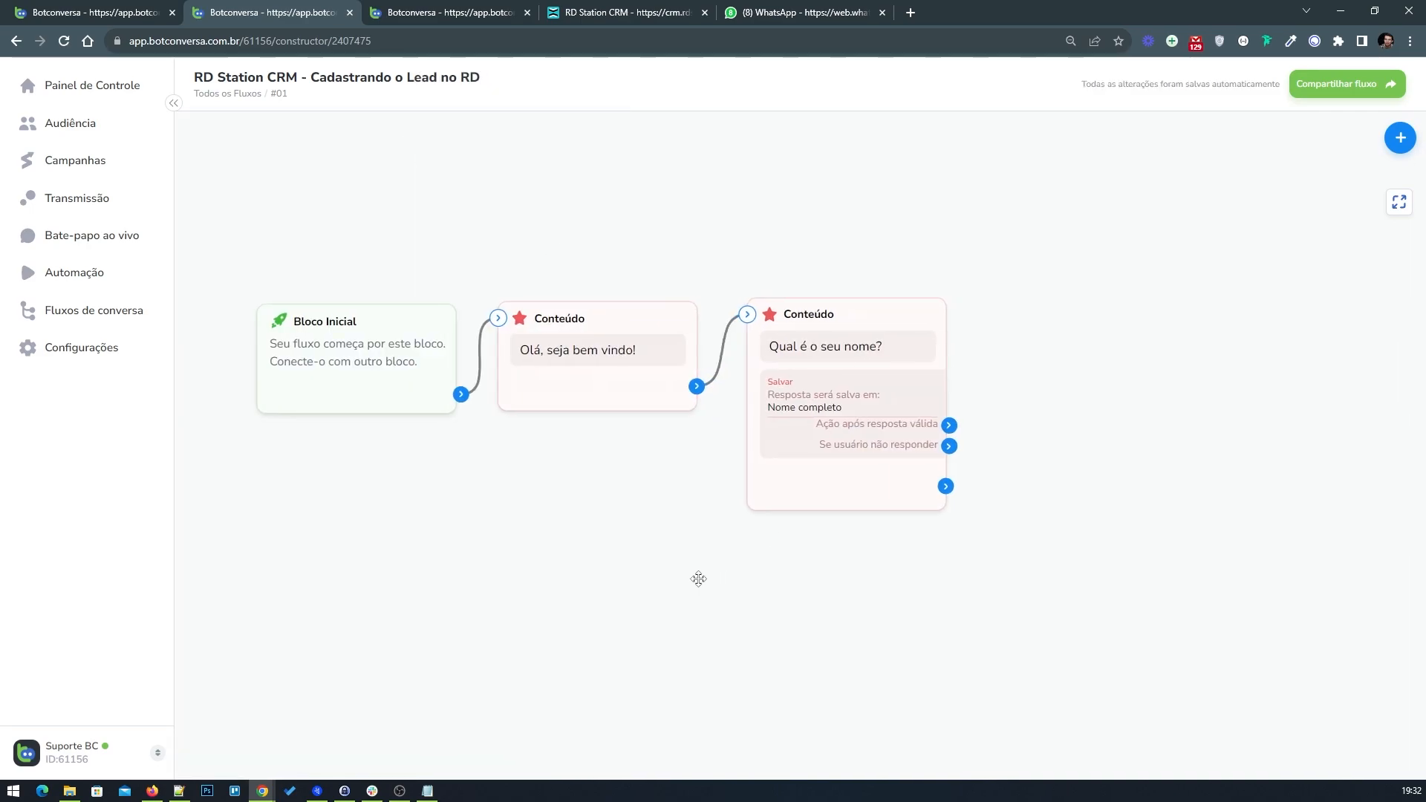
Step: Copy the organizations request URL from the Criar empresa integration block in the example flow
drag(705, 577, 611, 596)
drag(706, 385, 698, 389)
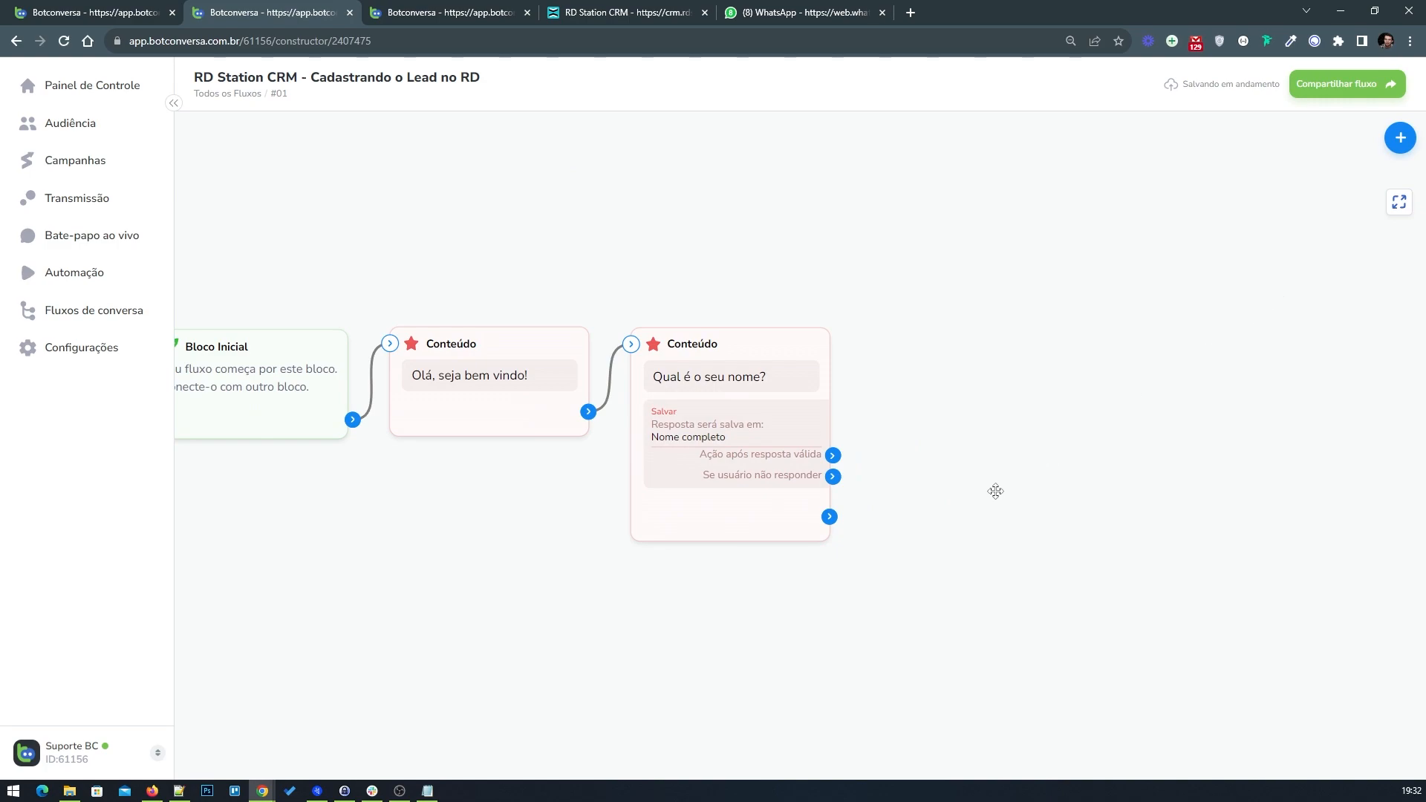
drag(947, 536, 967, 546)
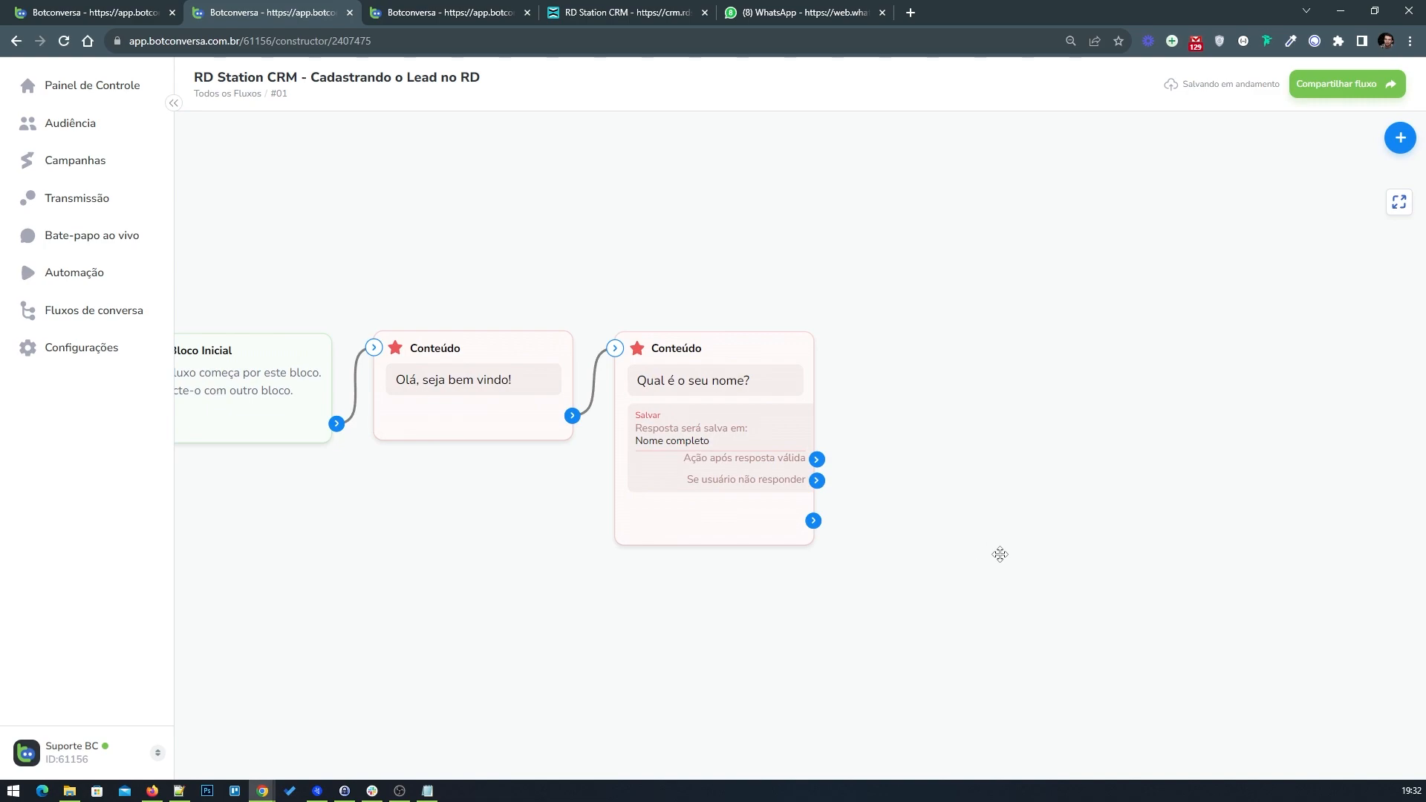
drag(1003, 548, 973, 553)
click(90, 13)
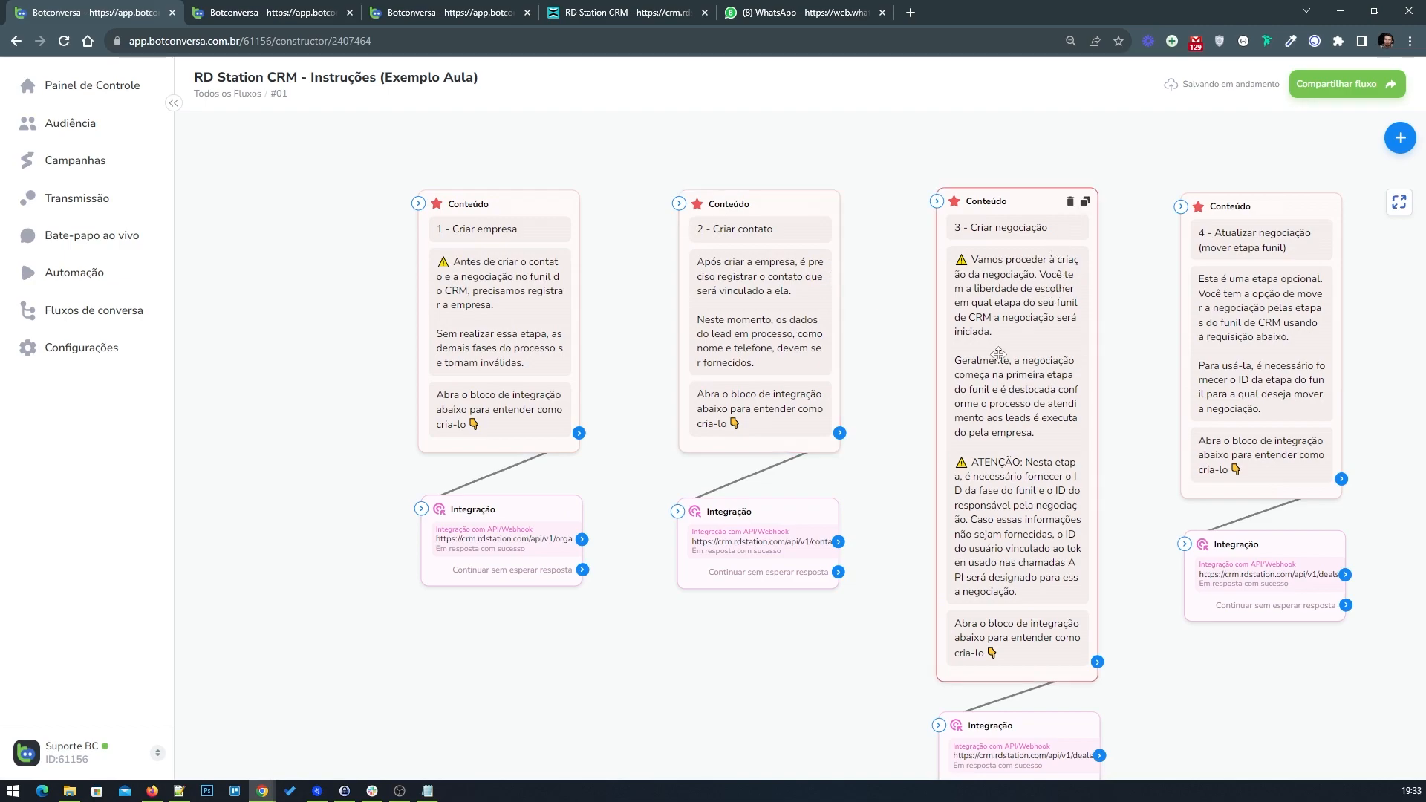
click(504, 543)
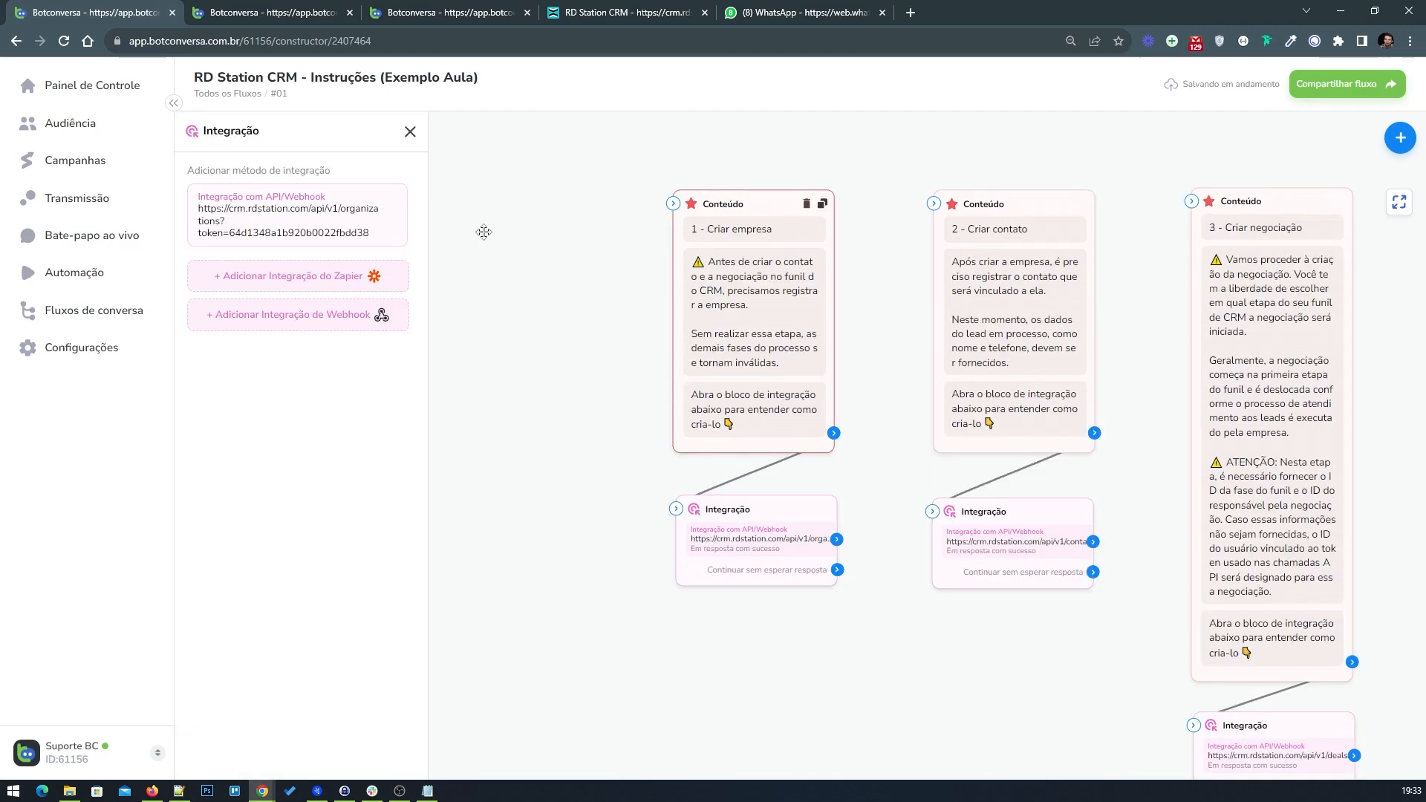
click(314, 228)
click(533, 275)
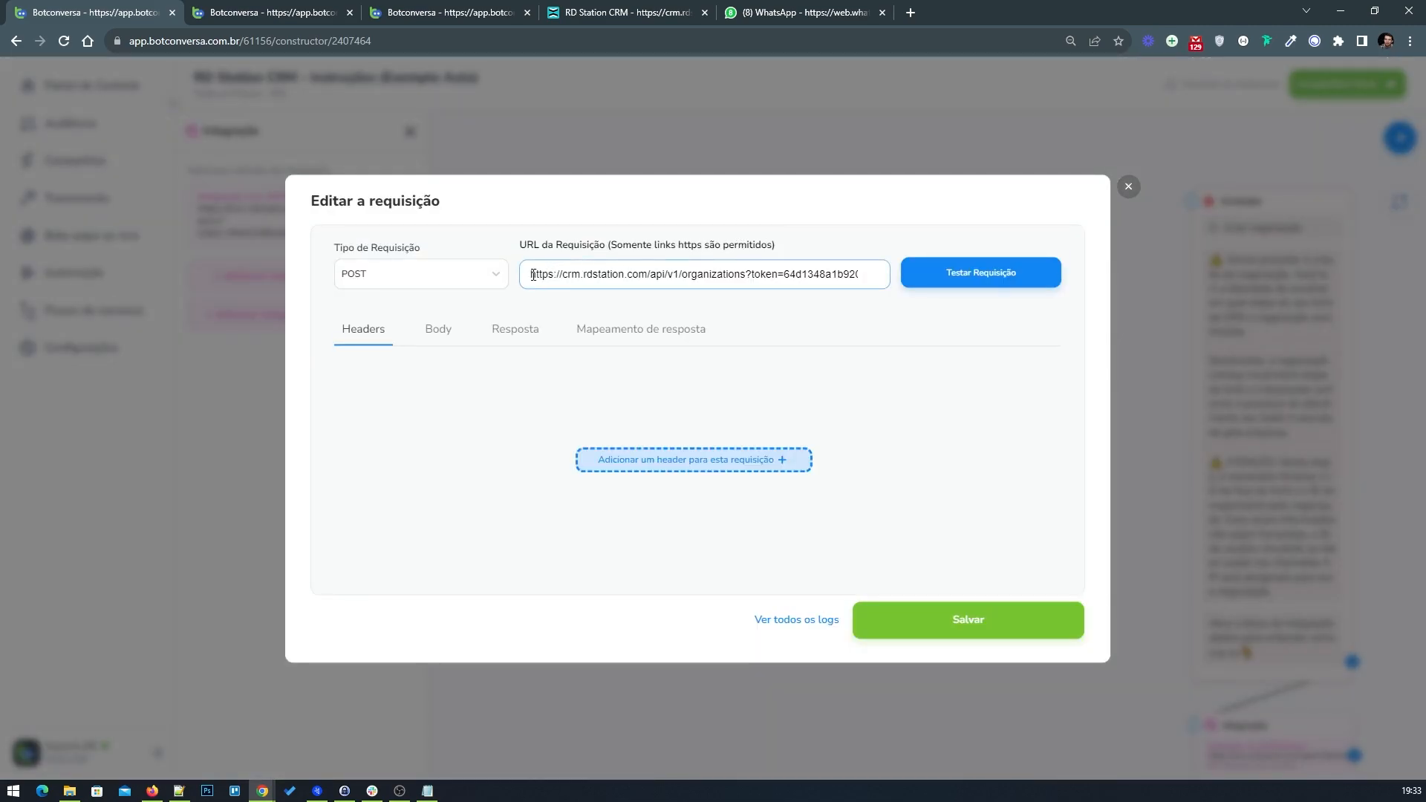
drag(540, 274, 884, 280)
right_click(731, 275)
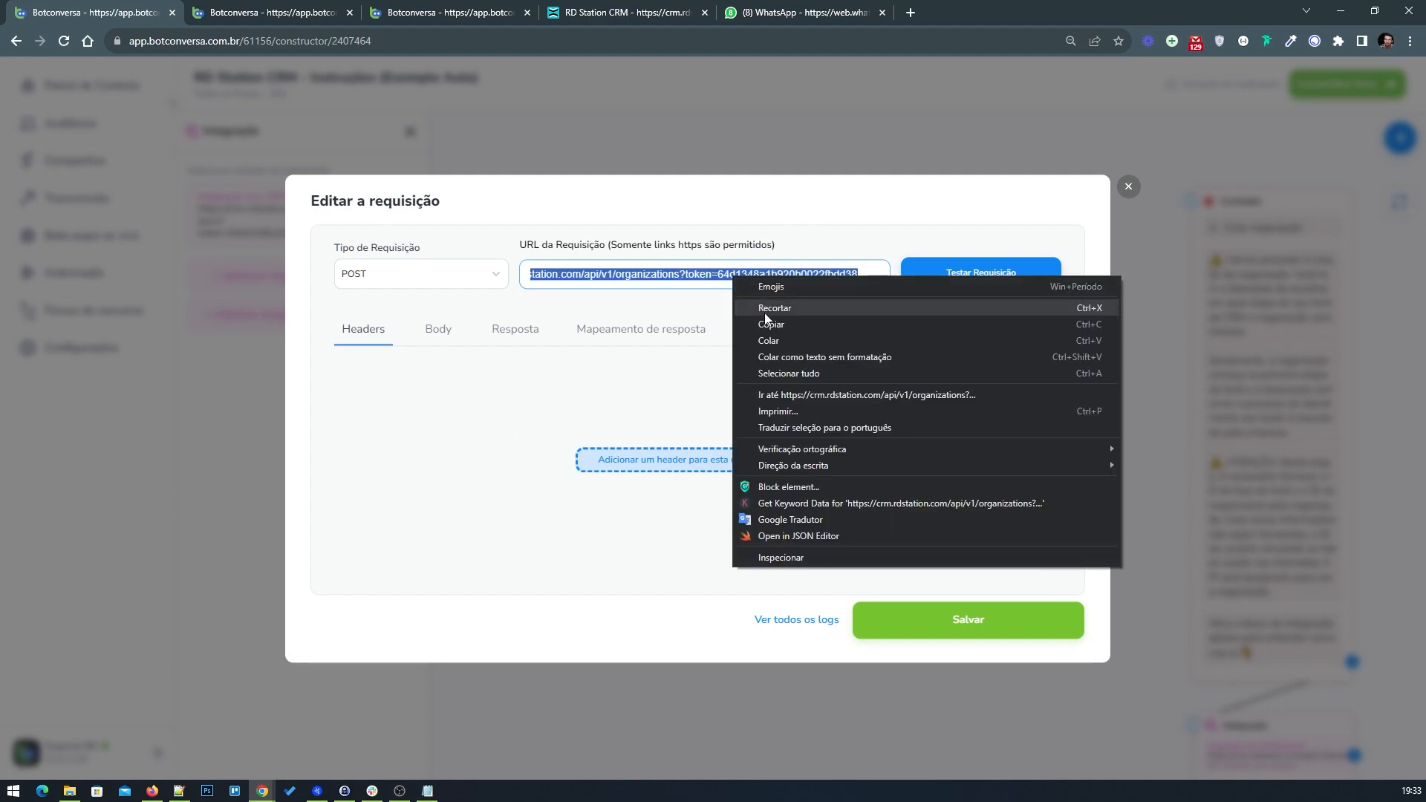
click(765, 322)
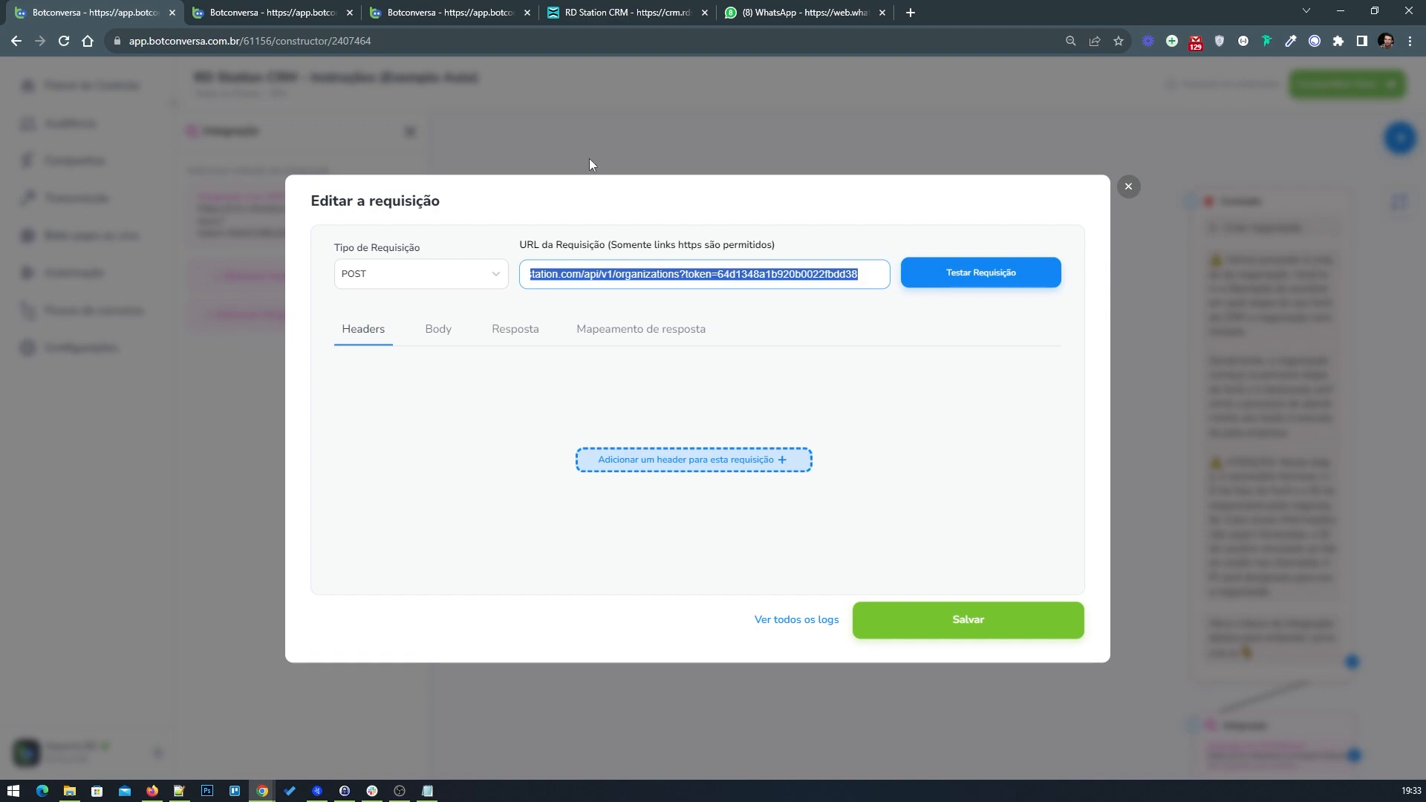
Step: Add an Integration block to the flow beside the name question block
click(305, 8)
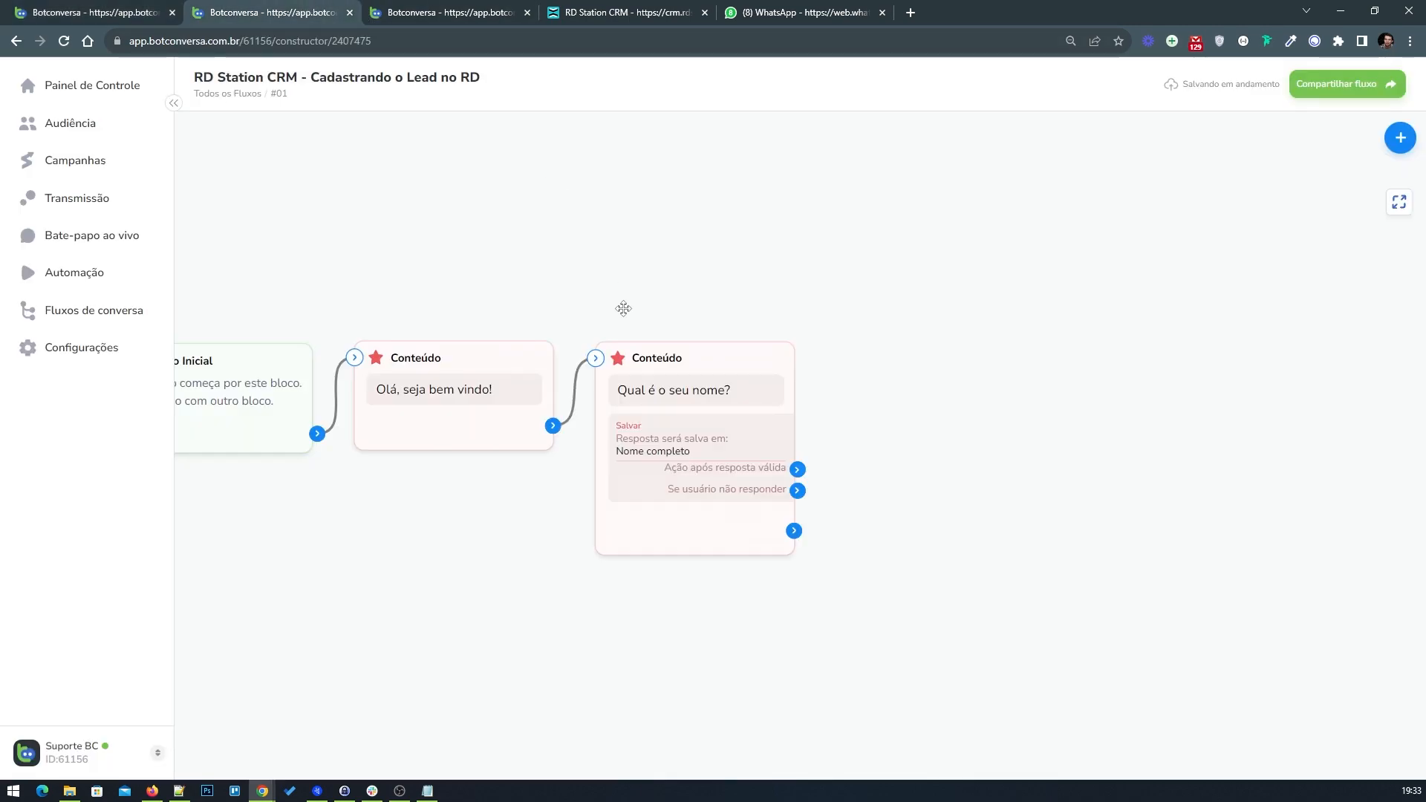
click(1400, 138)
drag(1308, 319, 944, 385)
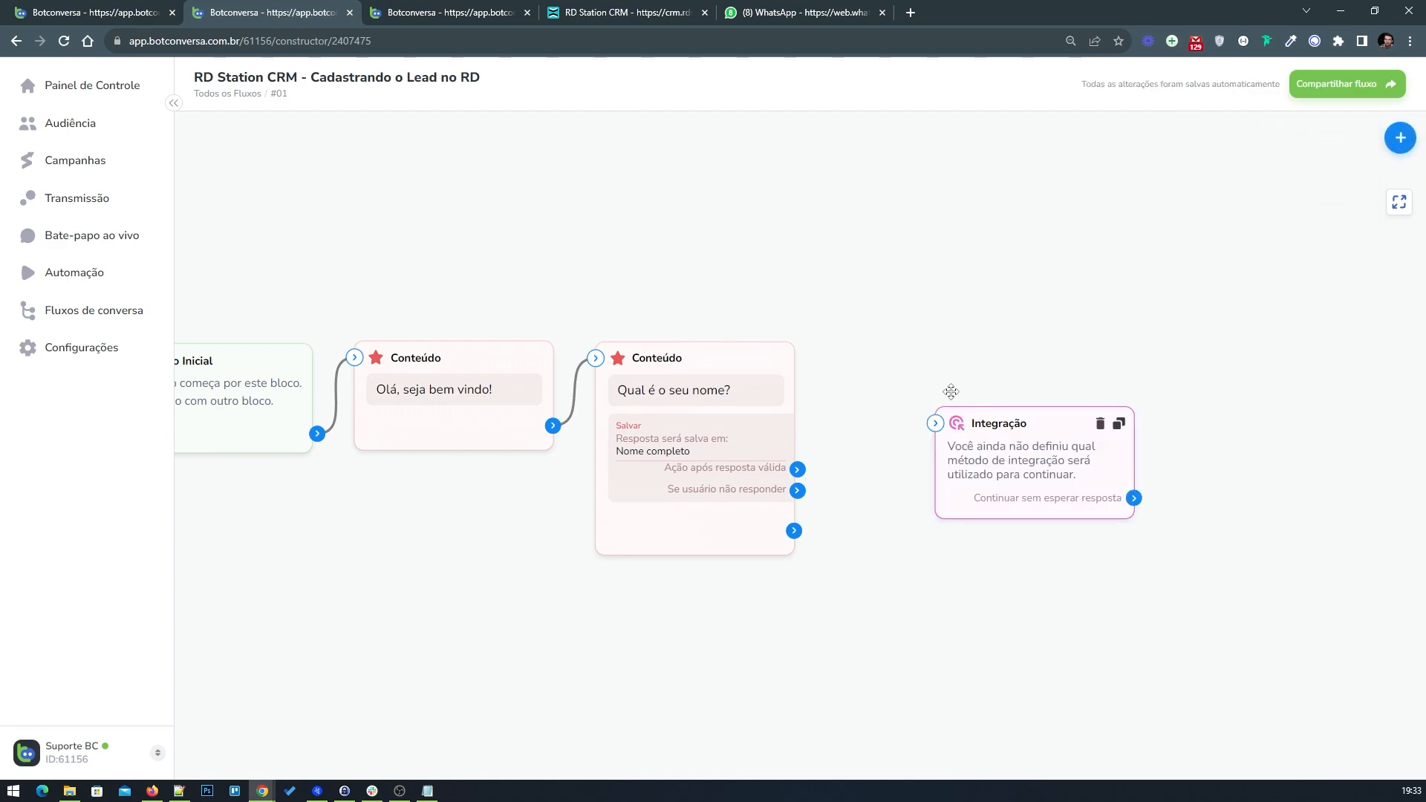
Step: Add a webhook integration to the new block and paste the copied request URL containing the API token
click(1002, 387)
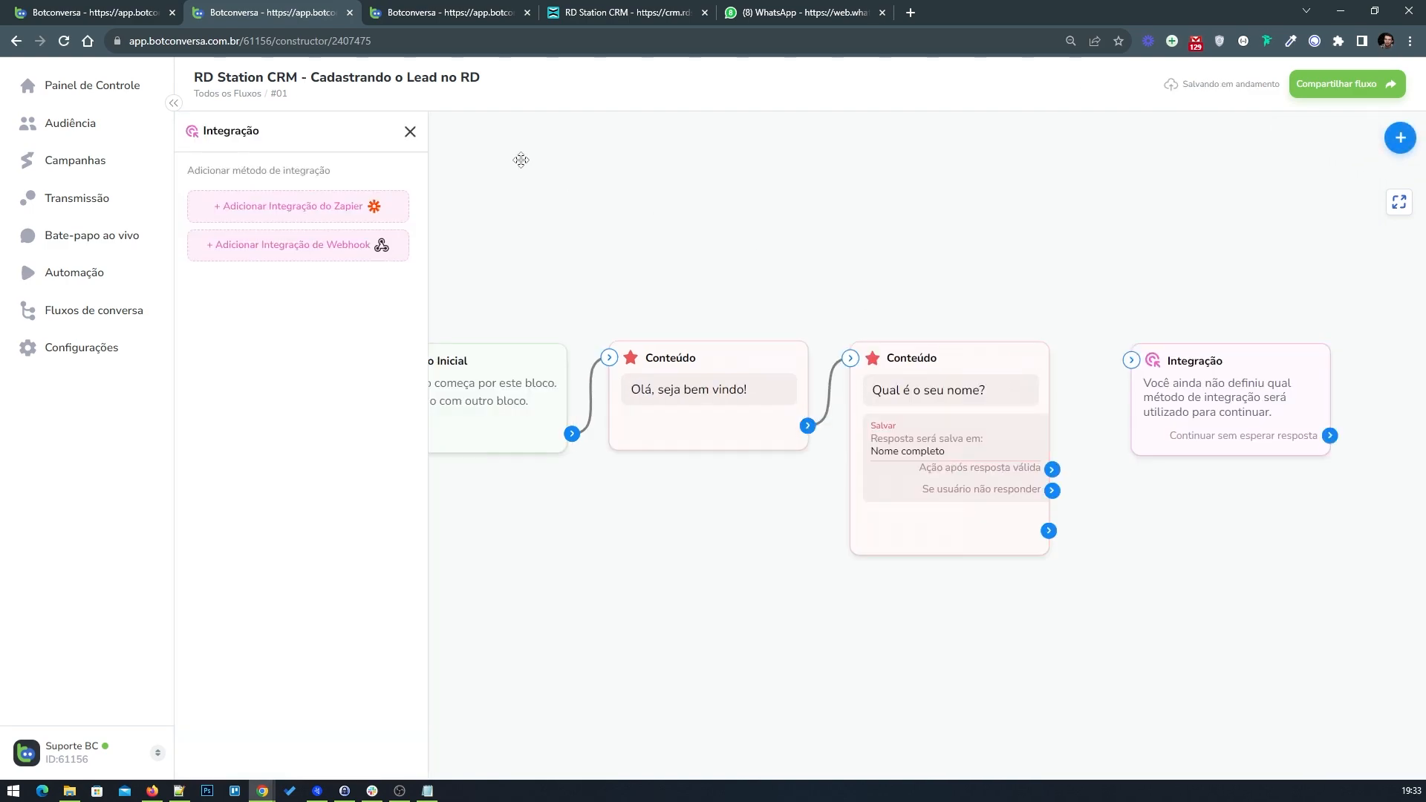
click(313, 255)
click(296, 214)
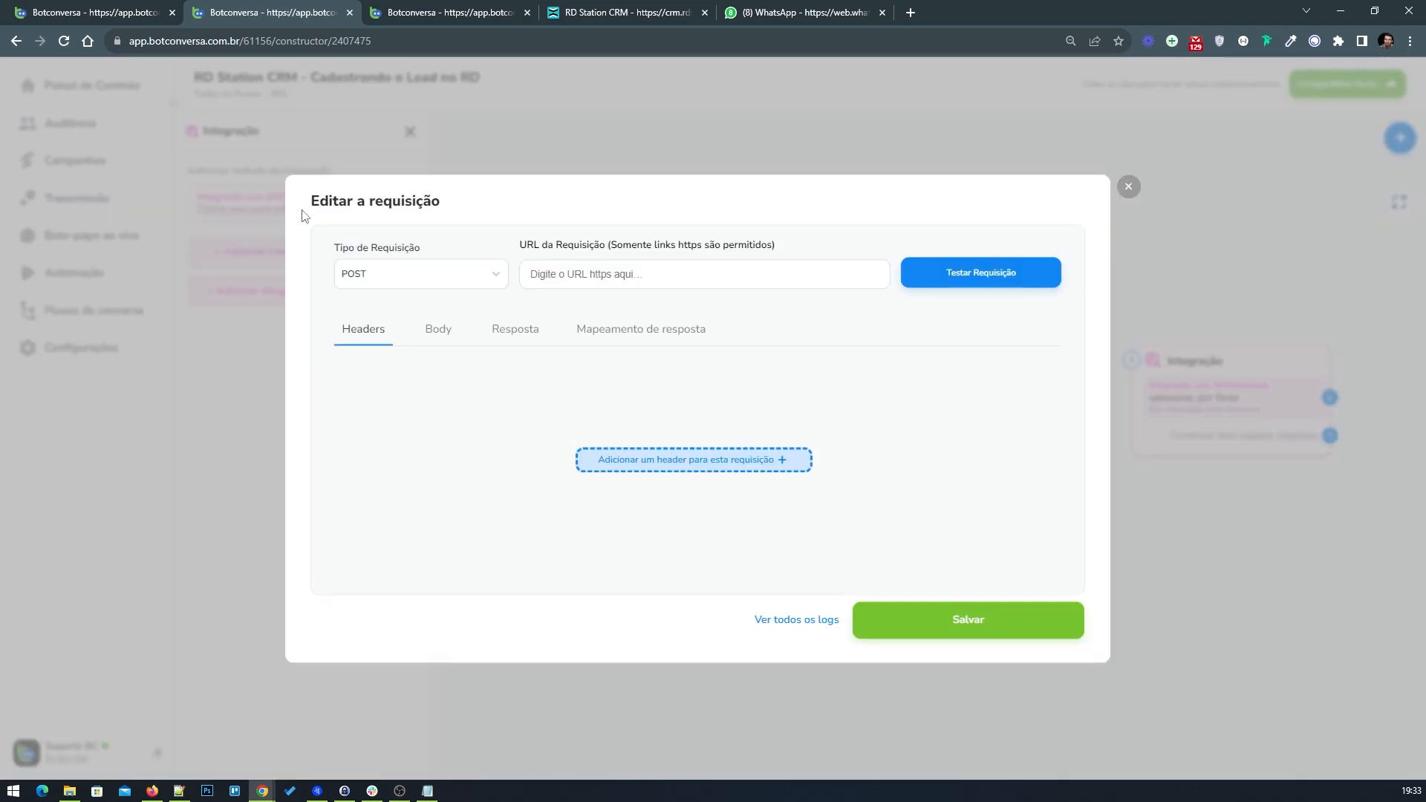
right_click(577, 275)
click(634, 376)
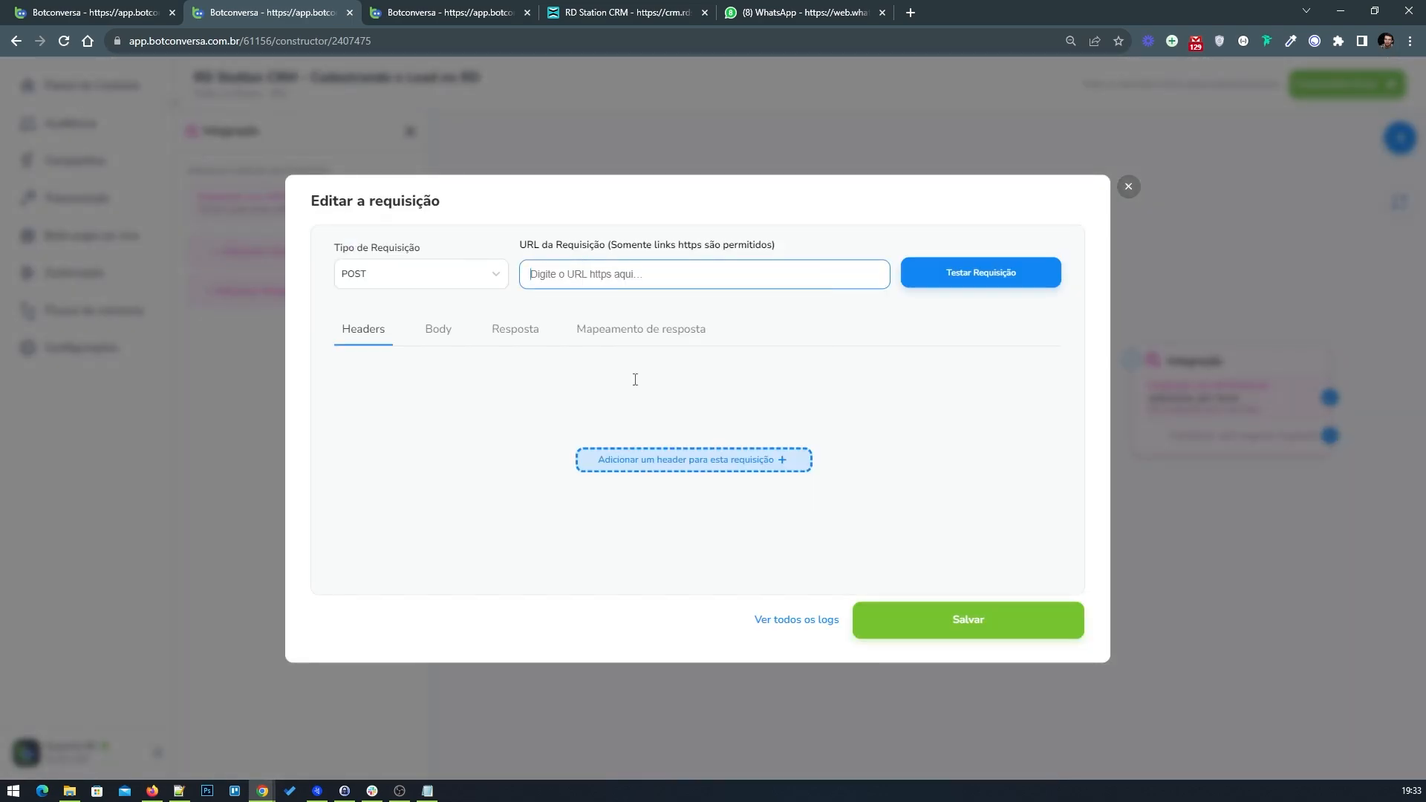
Step: Examine the Body of the example flow's request for reference
click(107, 15)
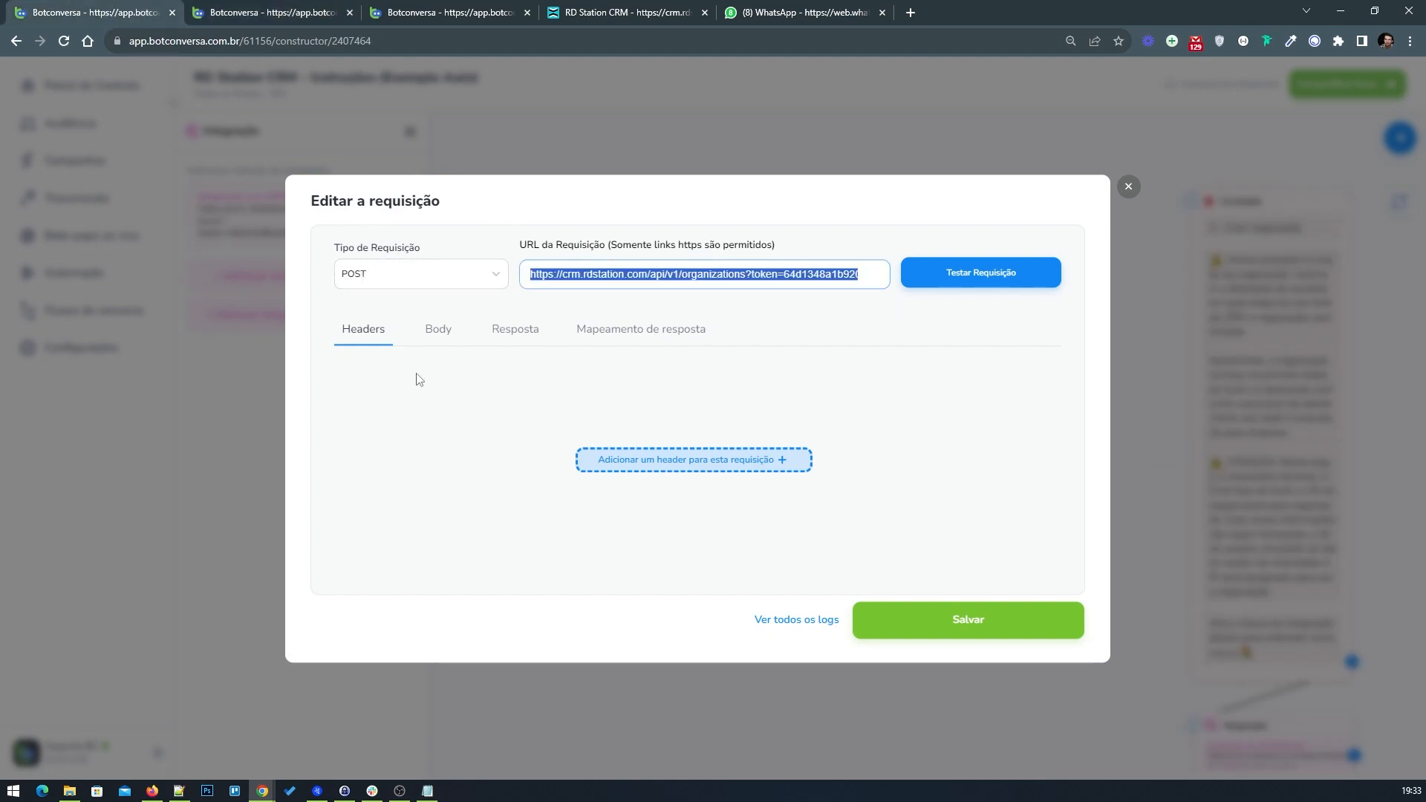
click(439, 332)
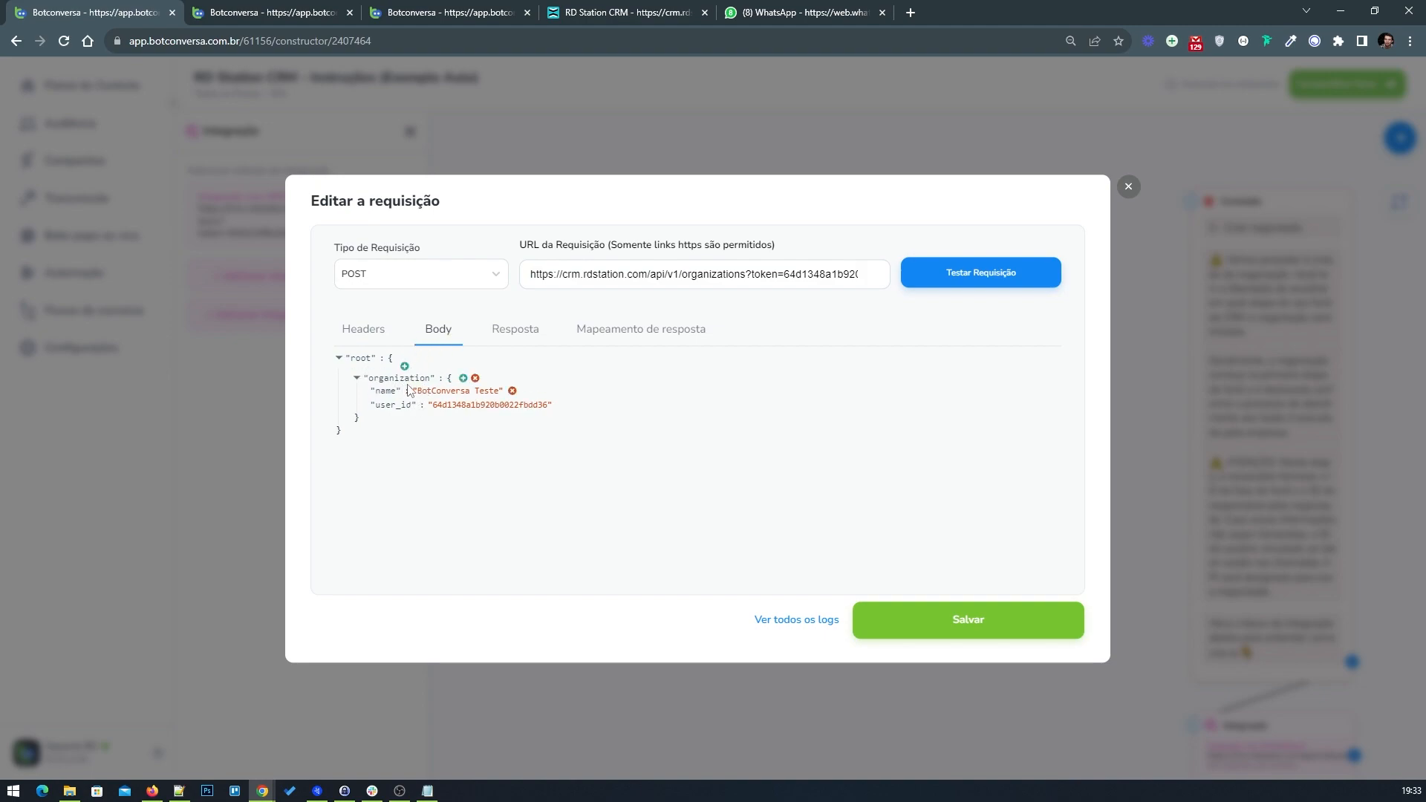
click(268, 13)
Step: Open the request Body and add an "organization" key to the root
click(437, 343)
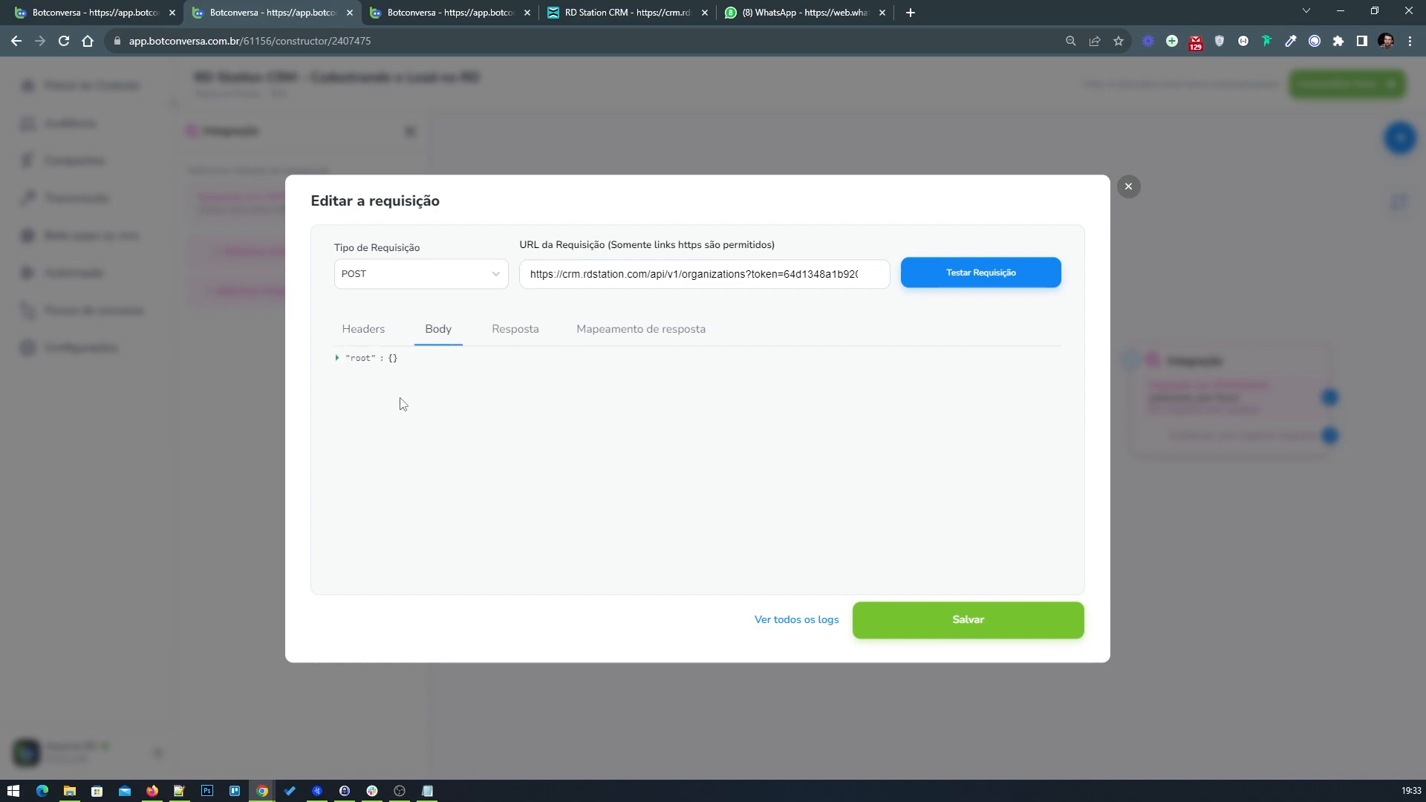
click(408, 362)
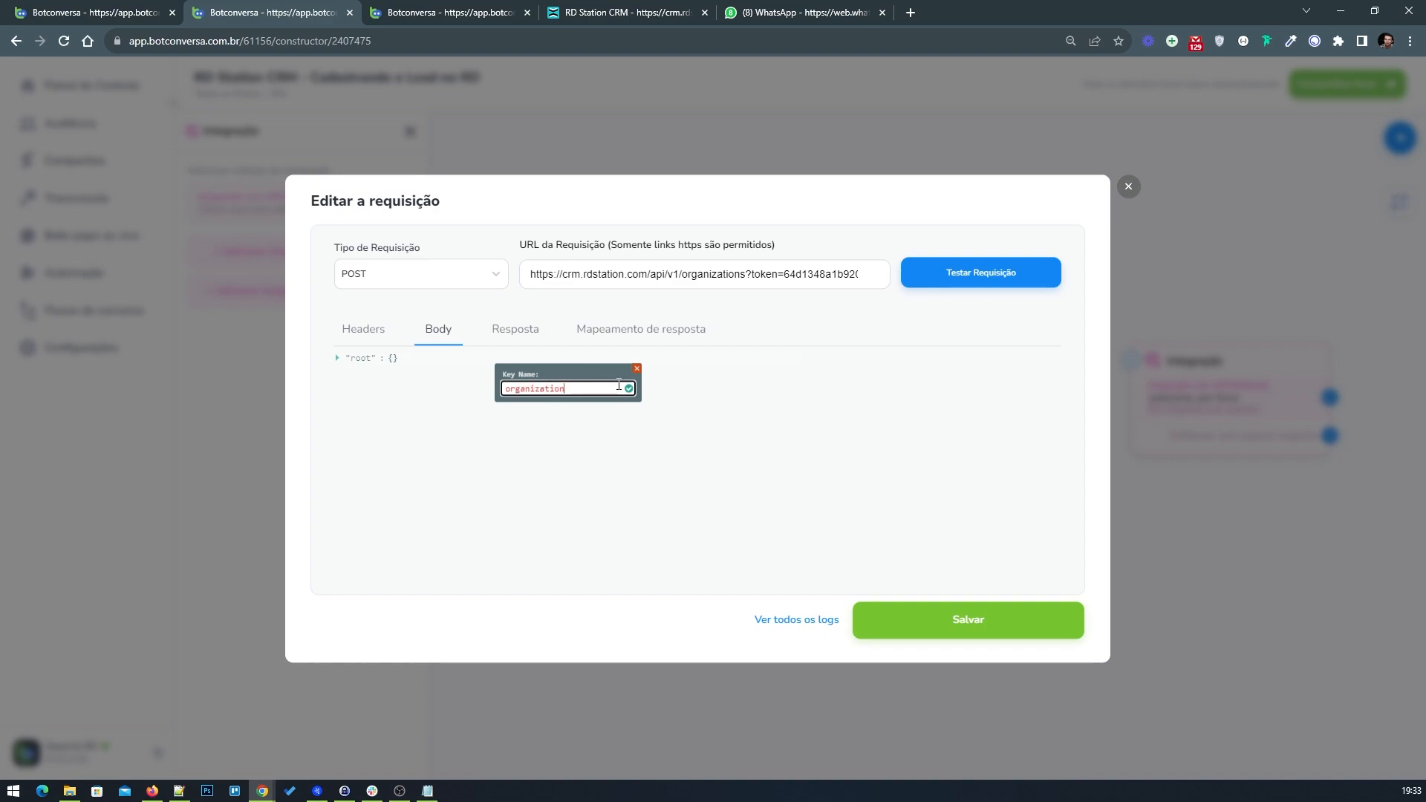
click(629, 388)
Step: Set the organization key's value to an empty object {}
click(119, 12)
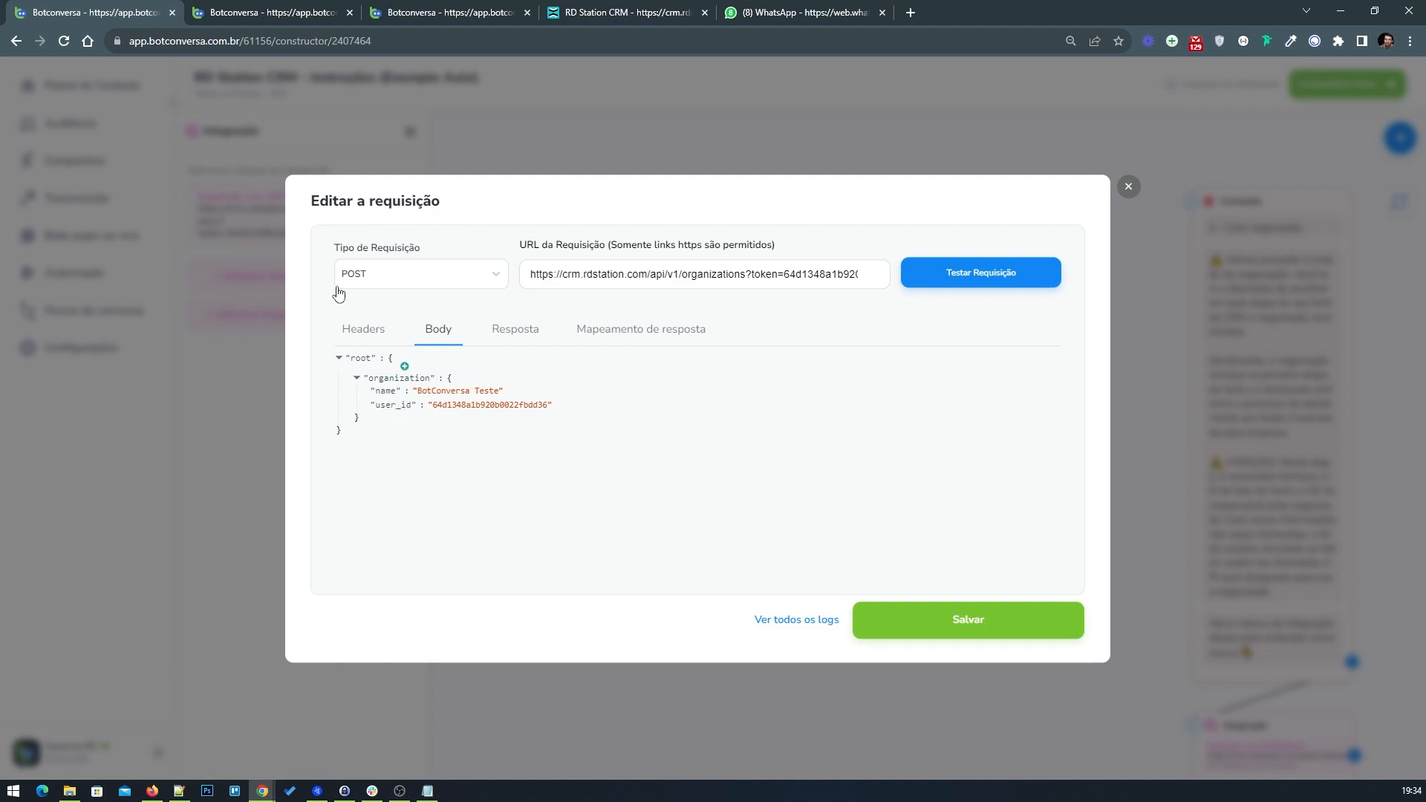
click(295, 19)
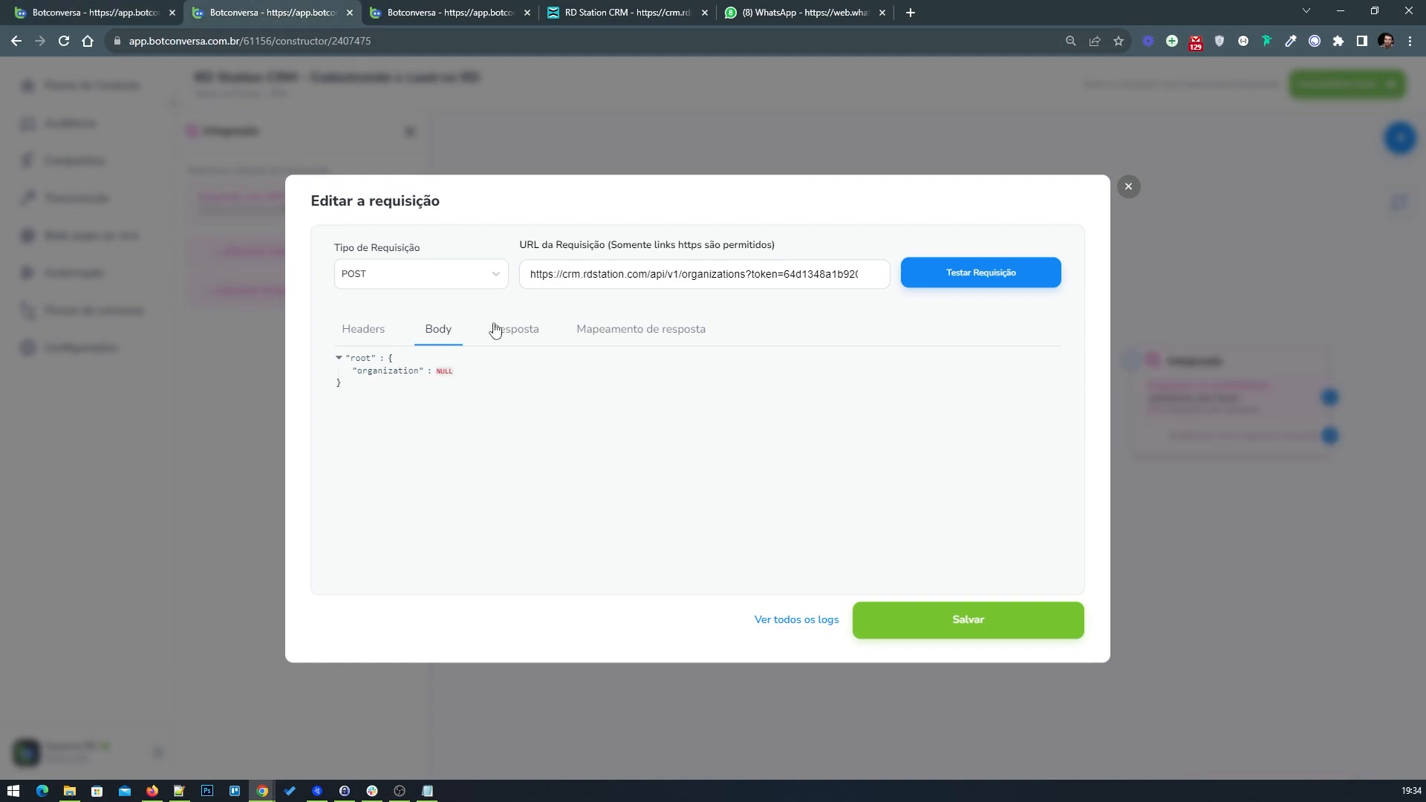
click(444, 381)
click(525, 488)
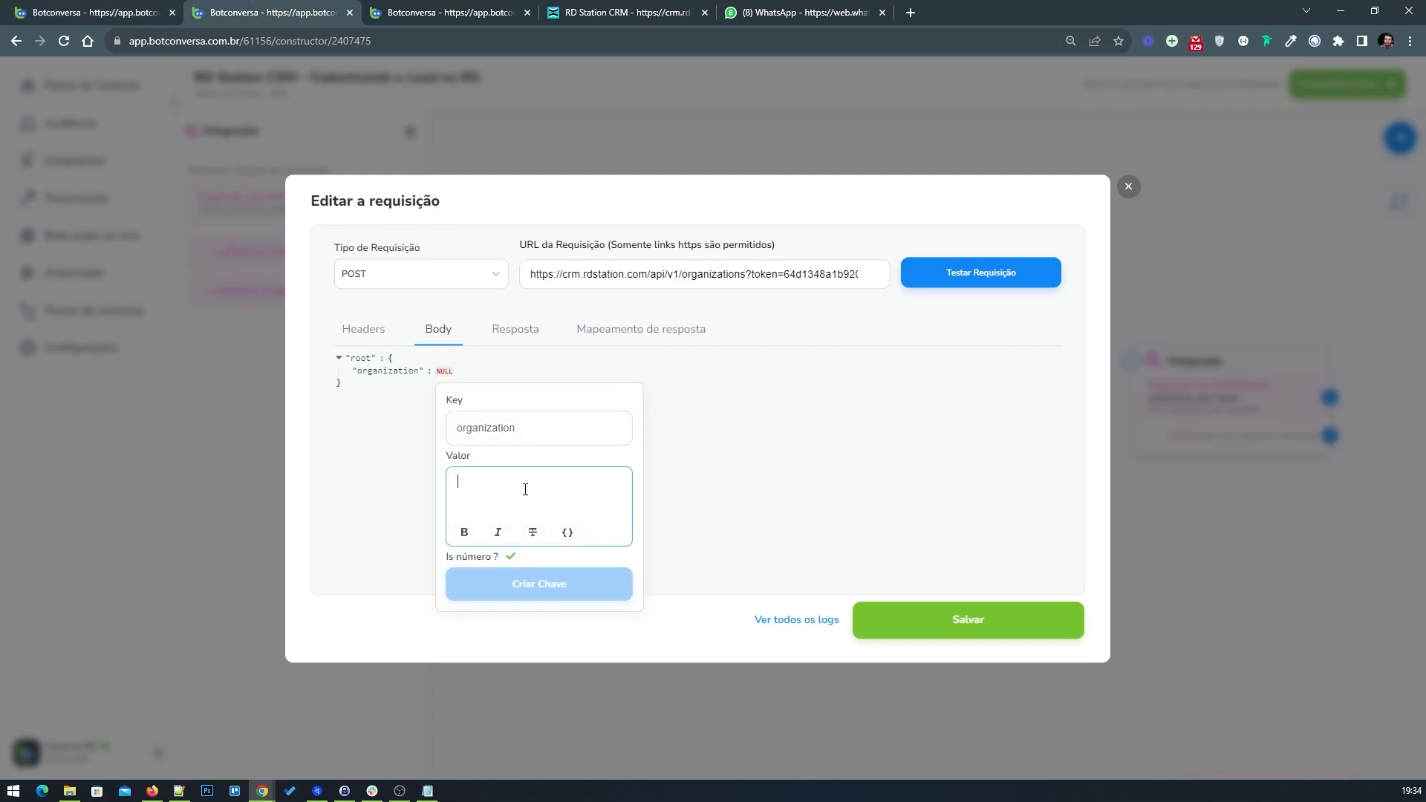
text({})
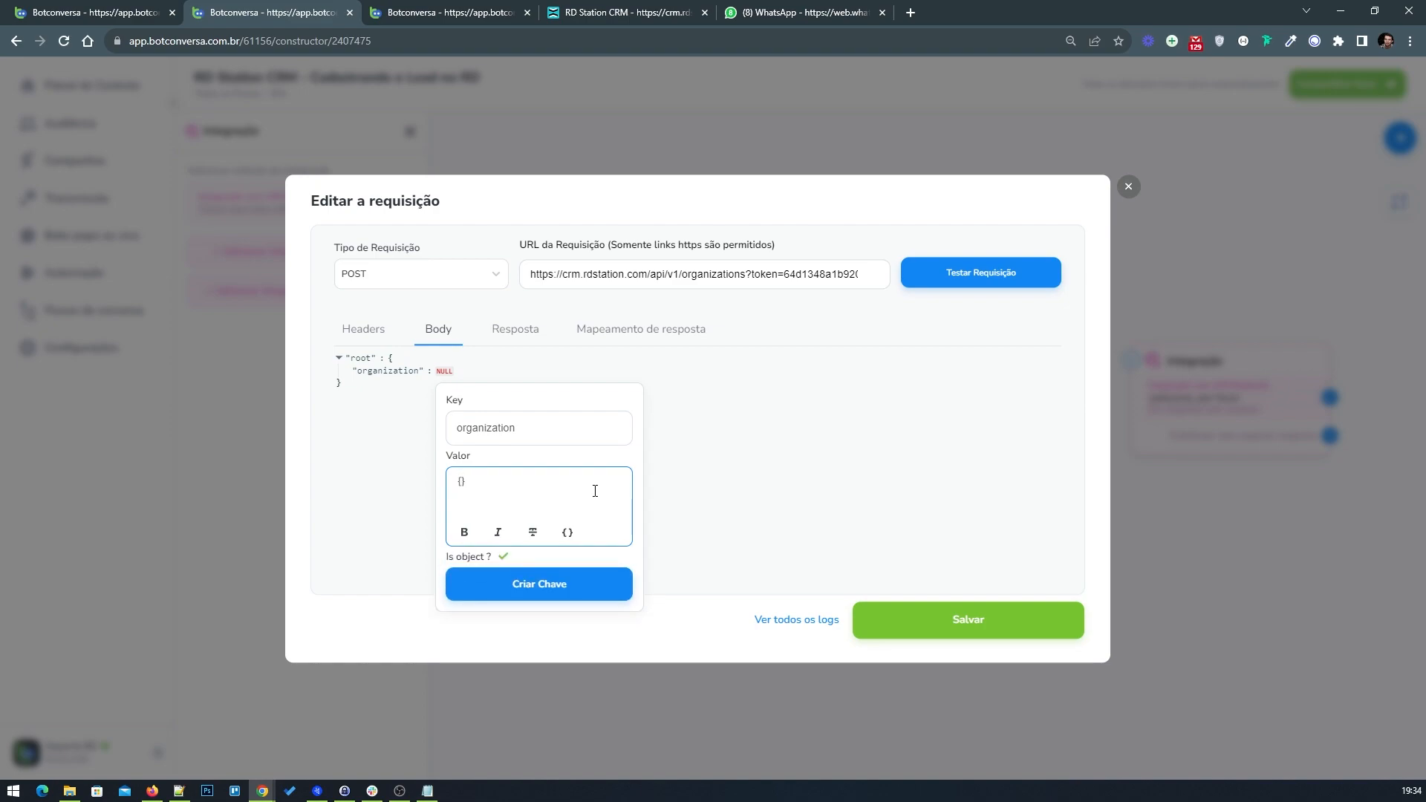
click(503, 557)
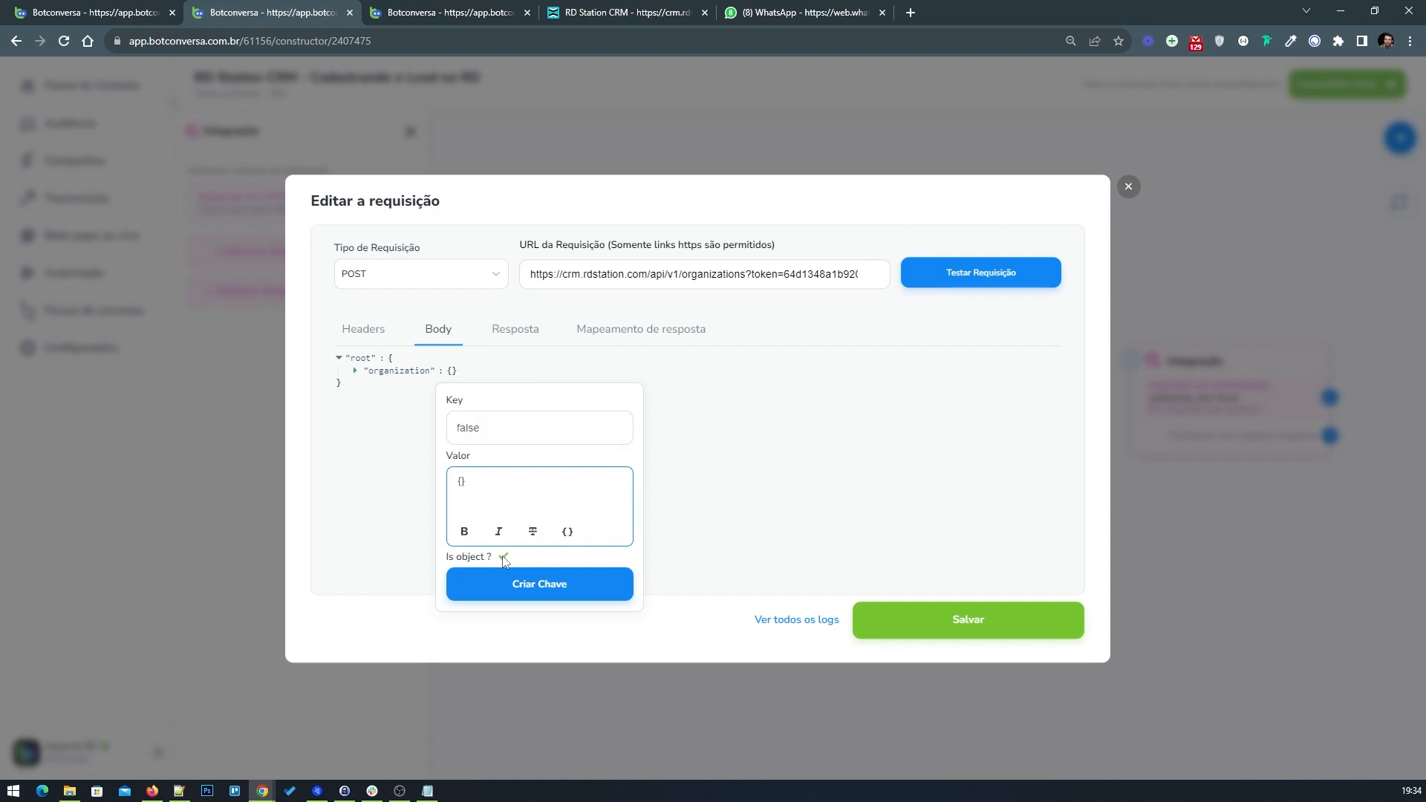
Step: Add a "name" key inside the organization object
mouse_move(452, 381)
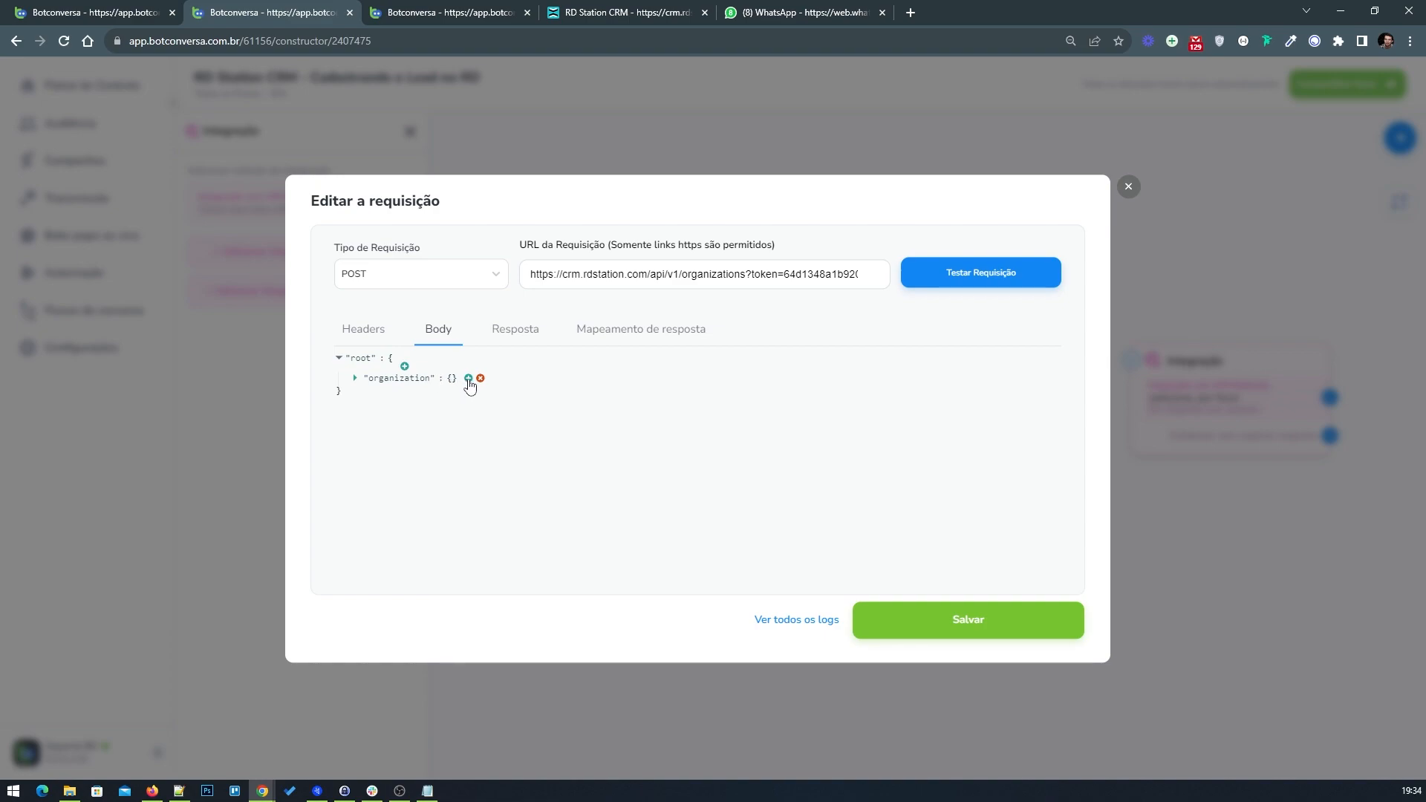
click(468, 379)
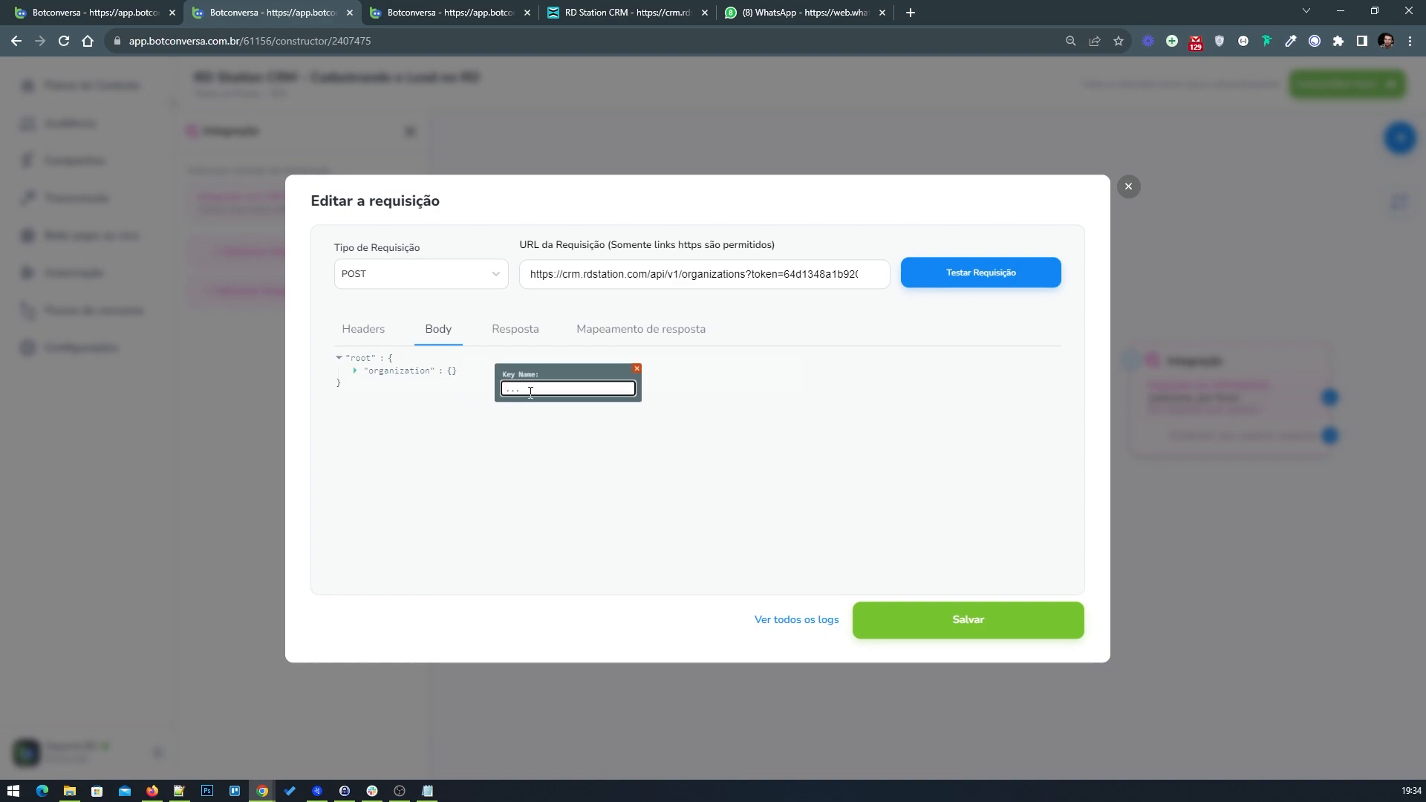
click(109, 13)
click(385, 390)
click(329, 14)
click(628, 389)
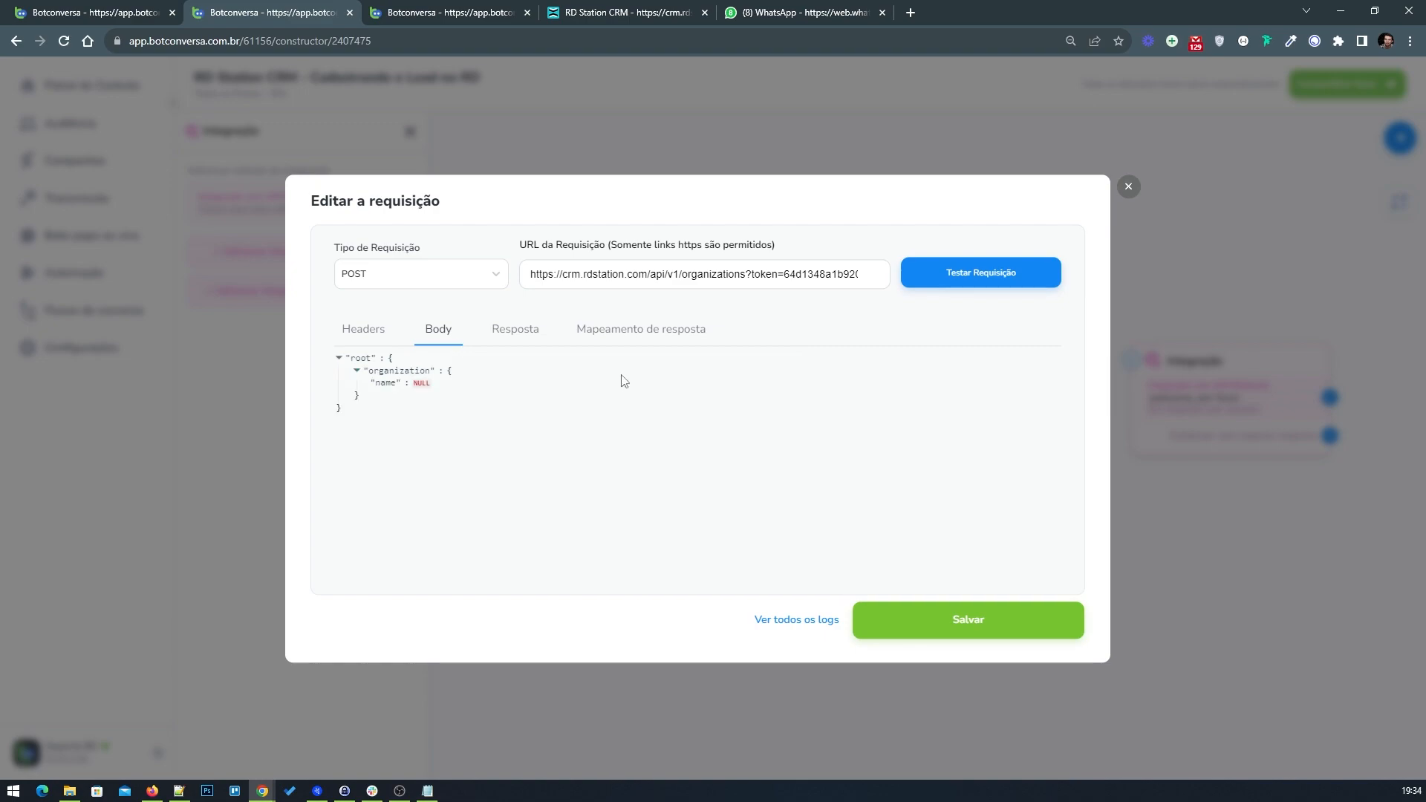
Step: Compare with the example flow's Body and add a "user_id" key inside the organization object
click(113, 7)
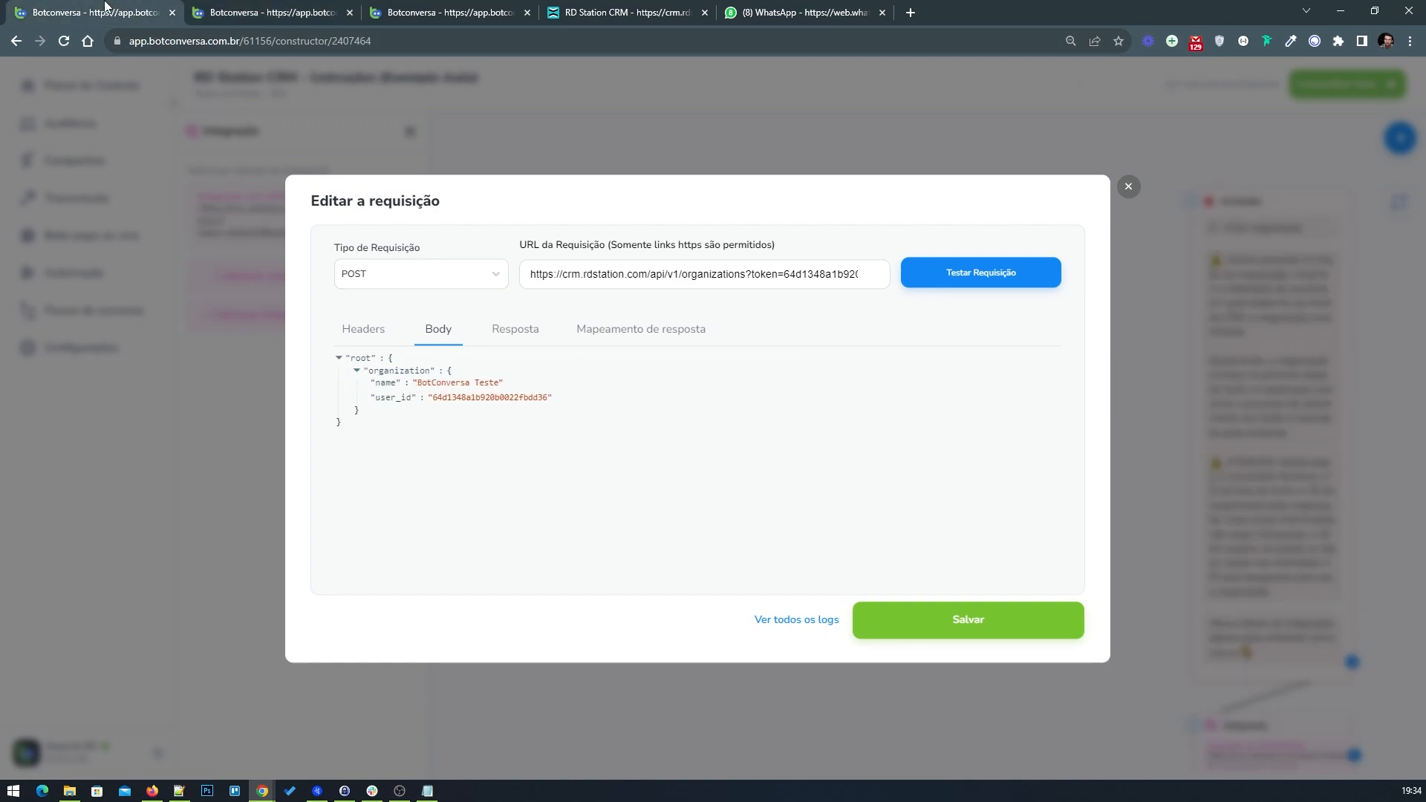
click(256, 7)
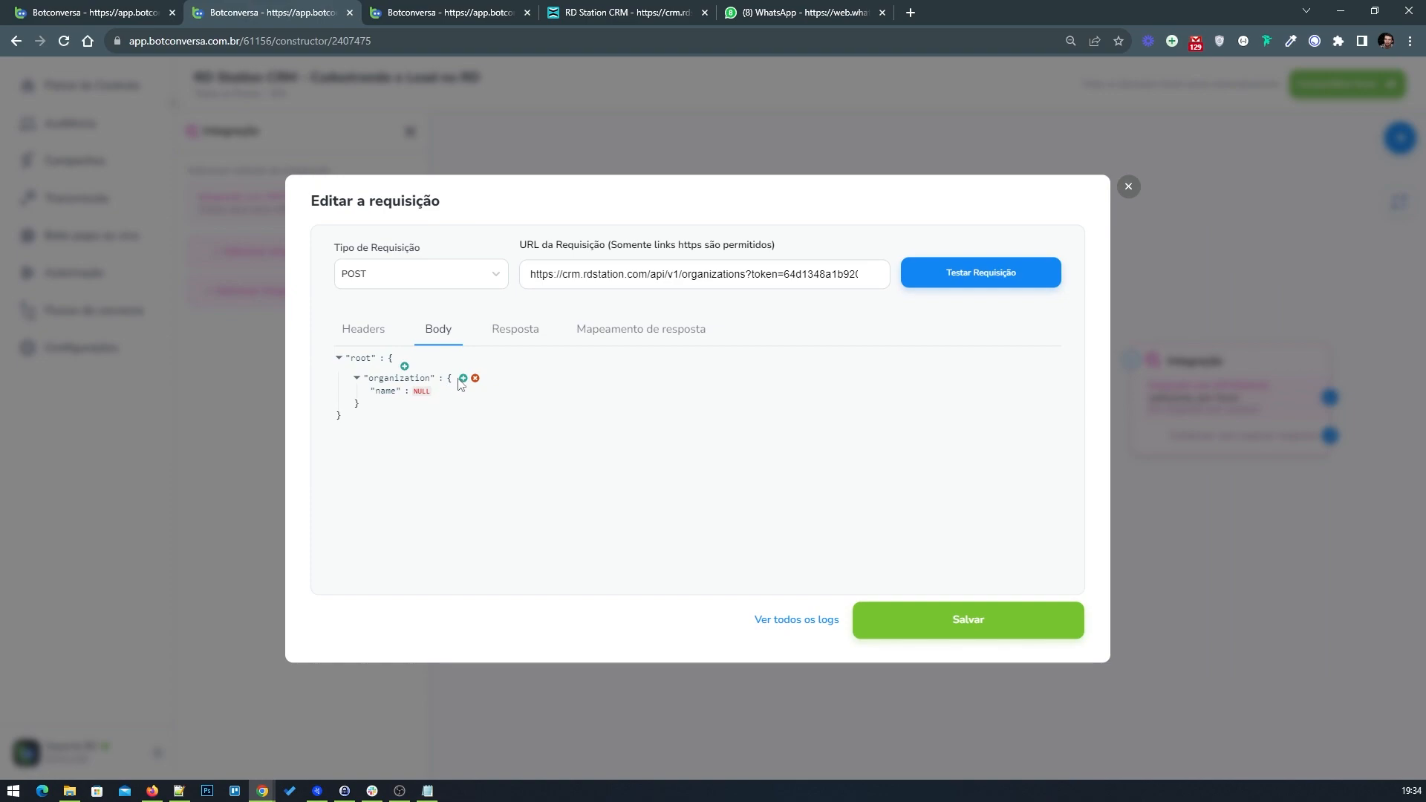
click(463, 382)
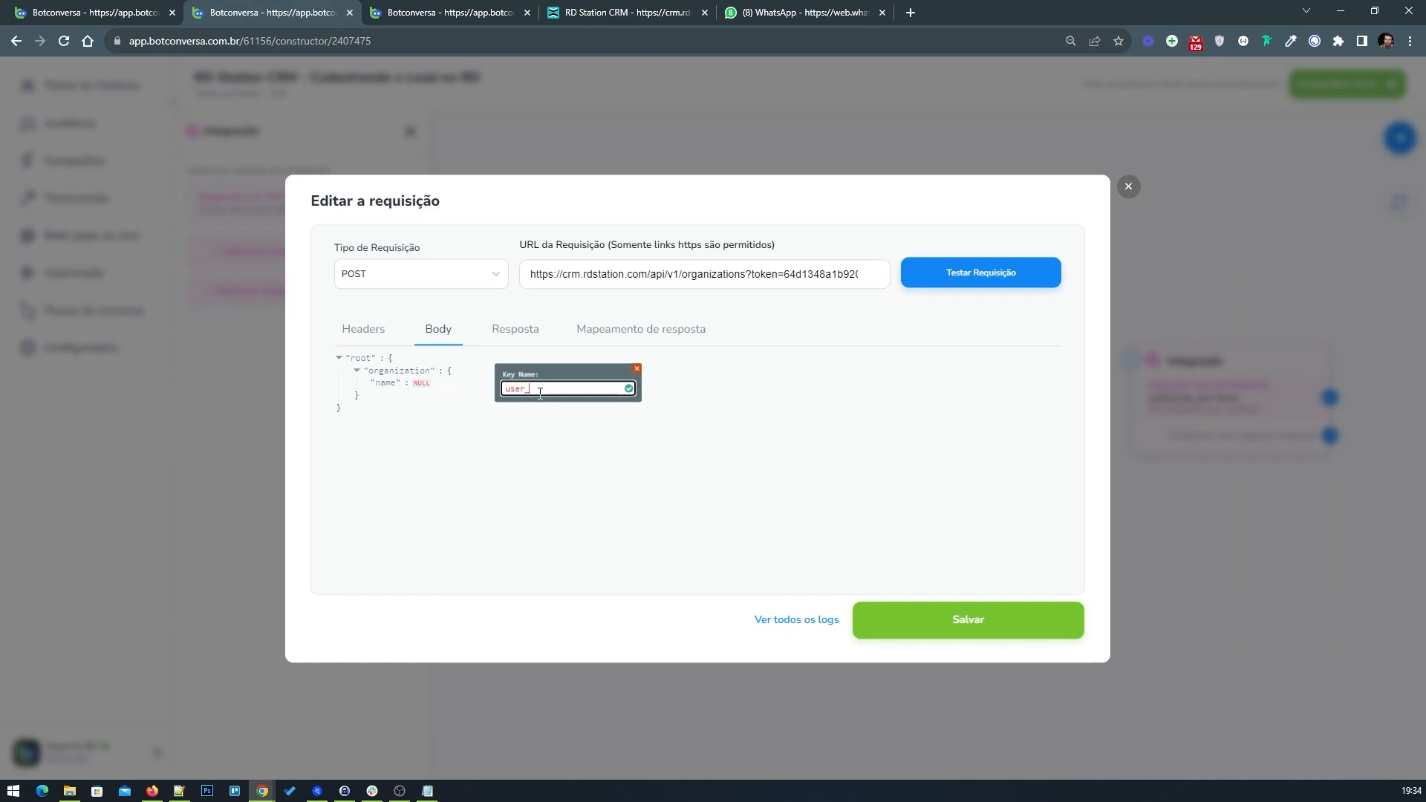
text(user_id)
click(628, 391)
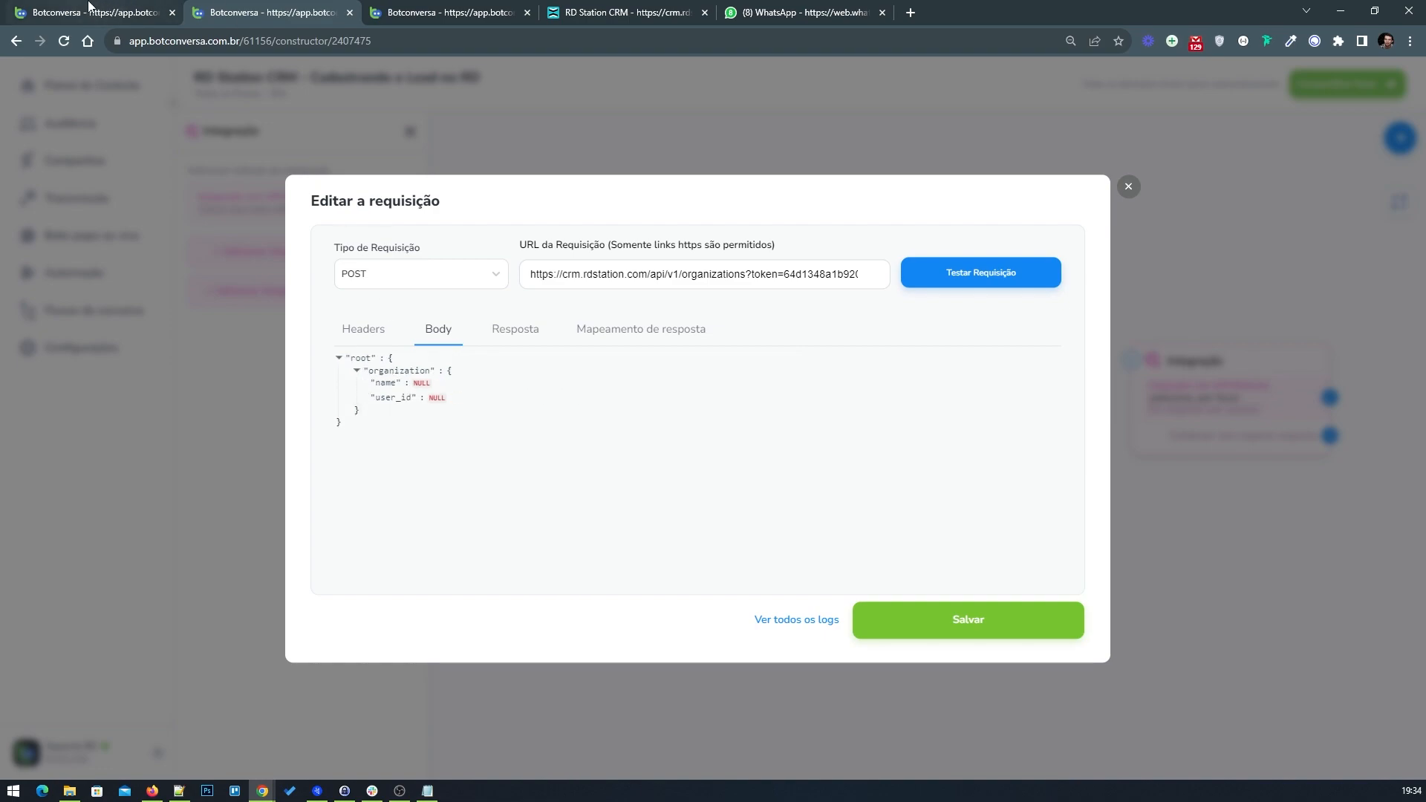
Step: Set the user_id value to the responsible user's ID copied from the notes file, and create the key
click(89, 6)
click(277, 15)
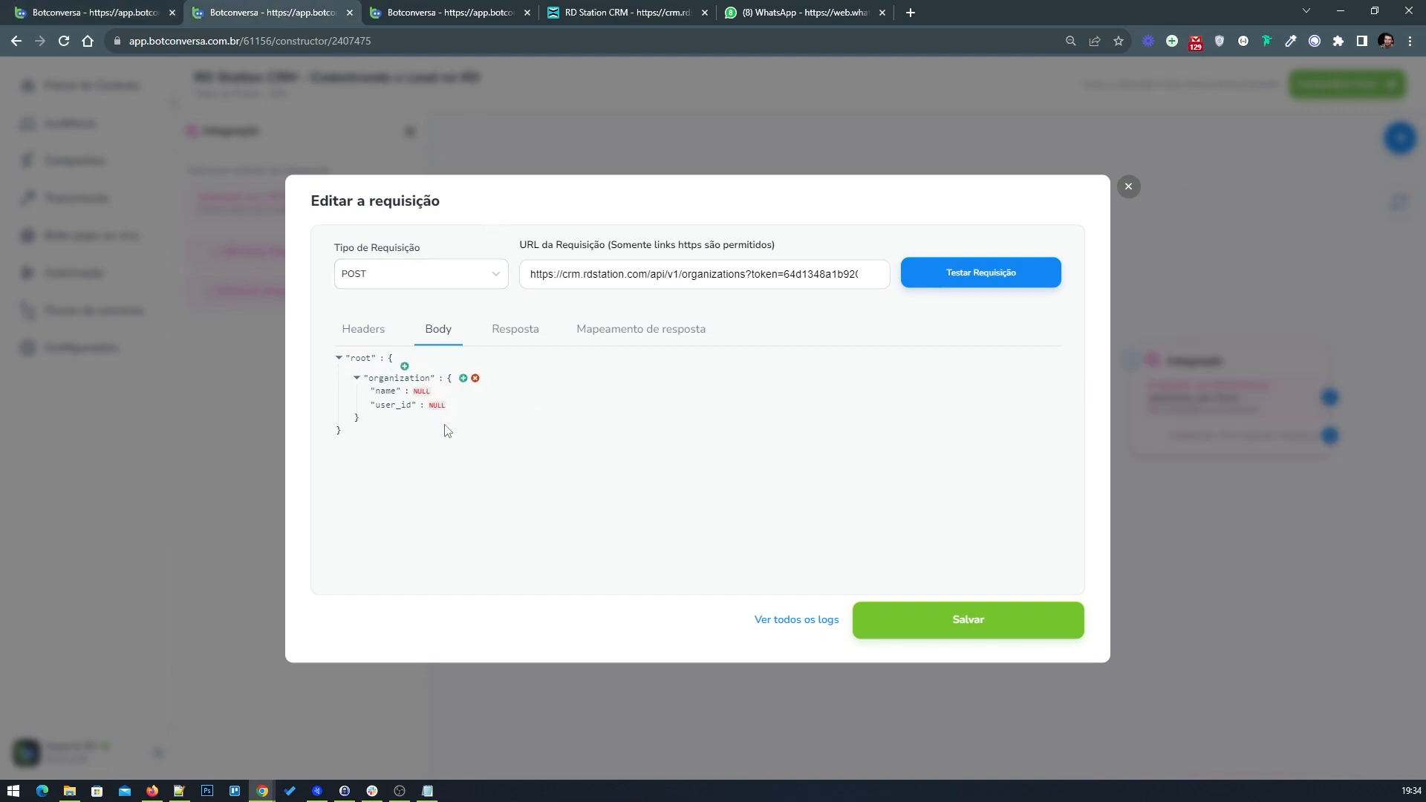
click(438, 406)
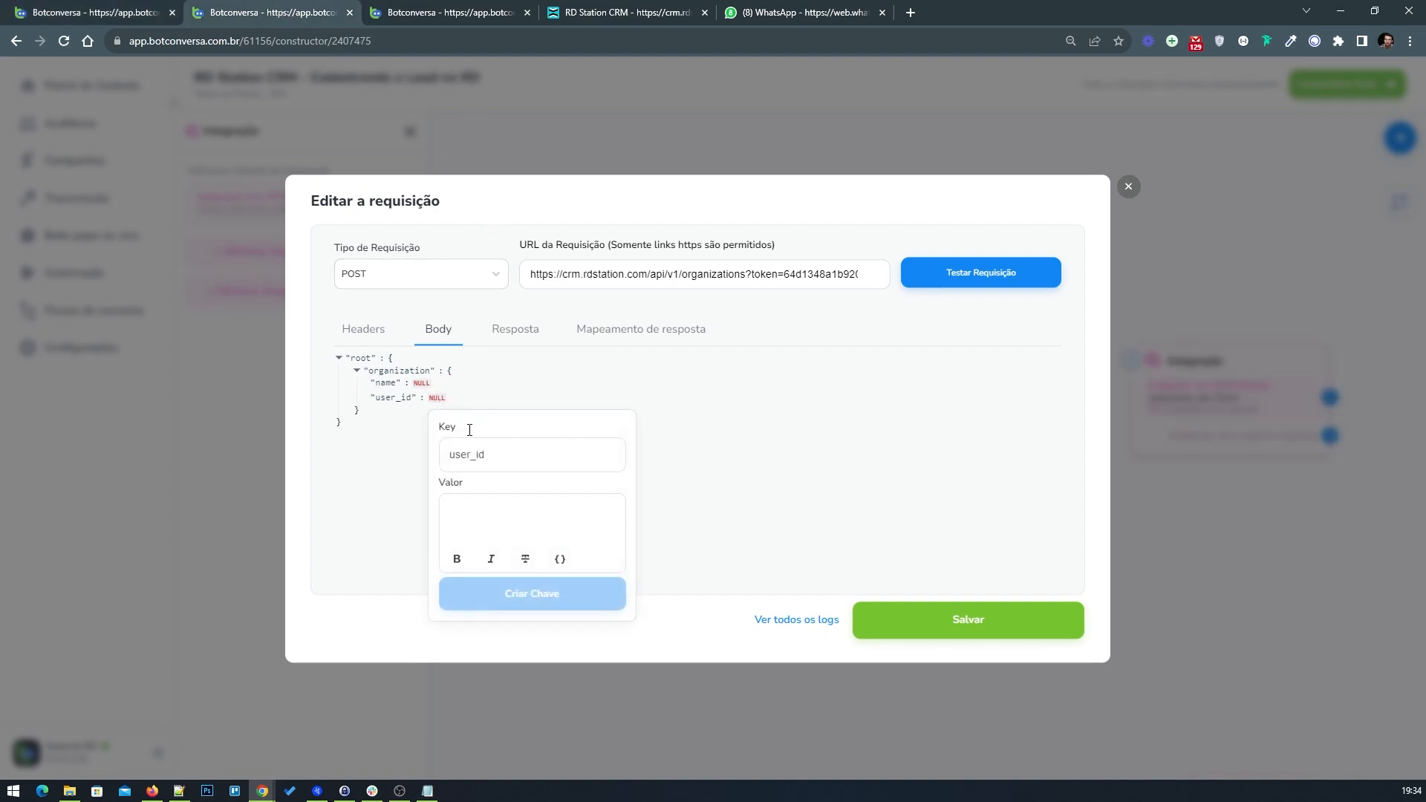
click(484, 511)
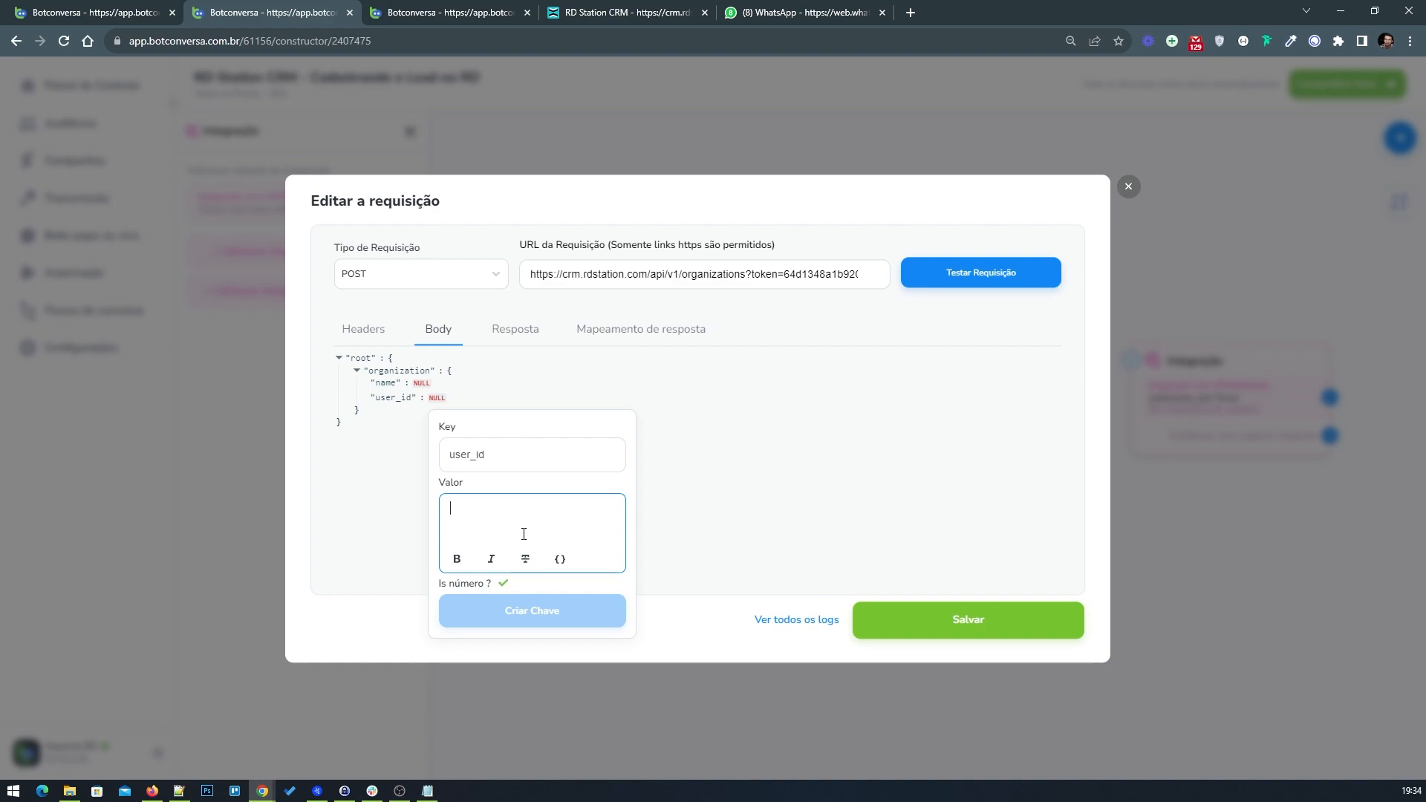
click(427, 792)
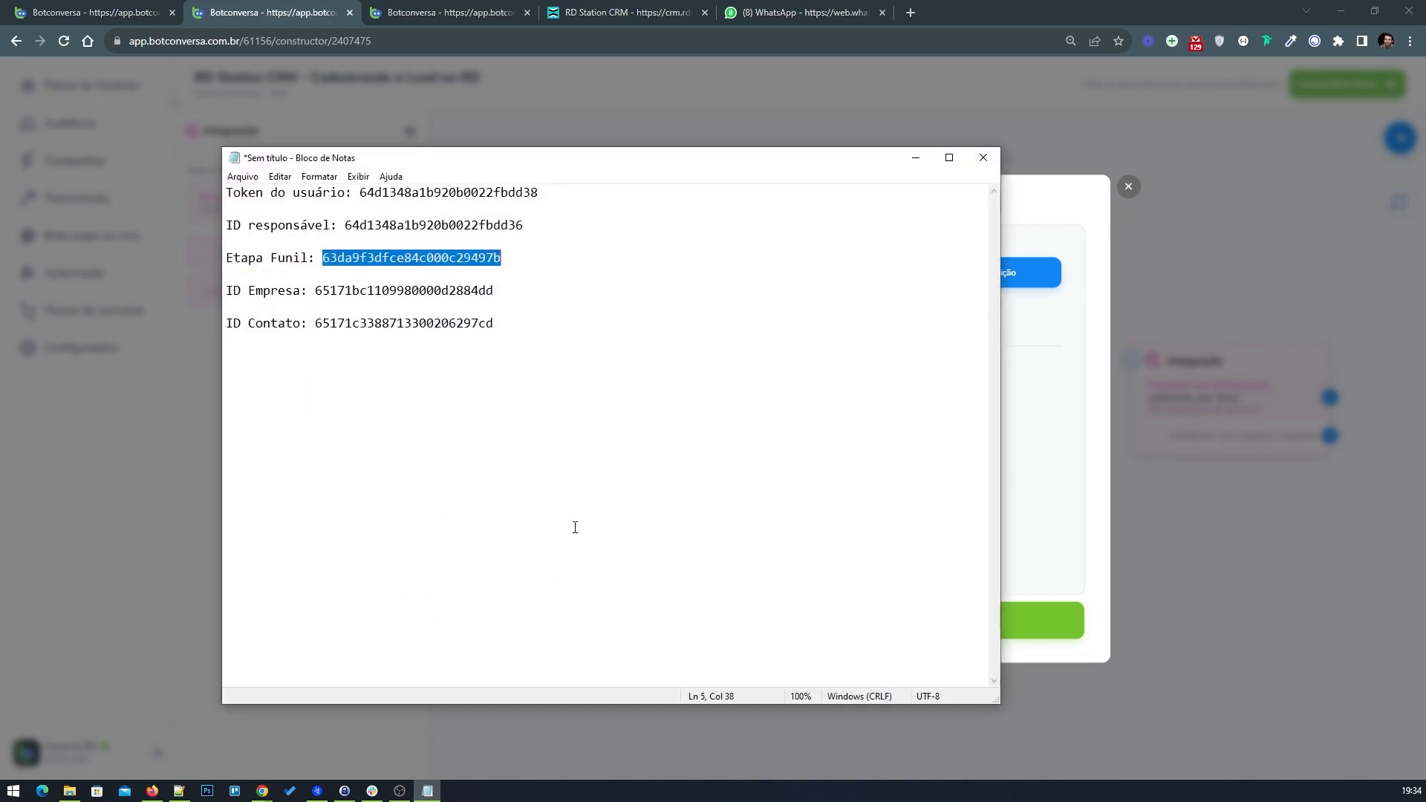
click(514, 271)
drag(546, 231, 350, 223)
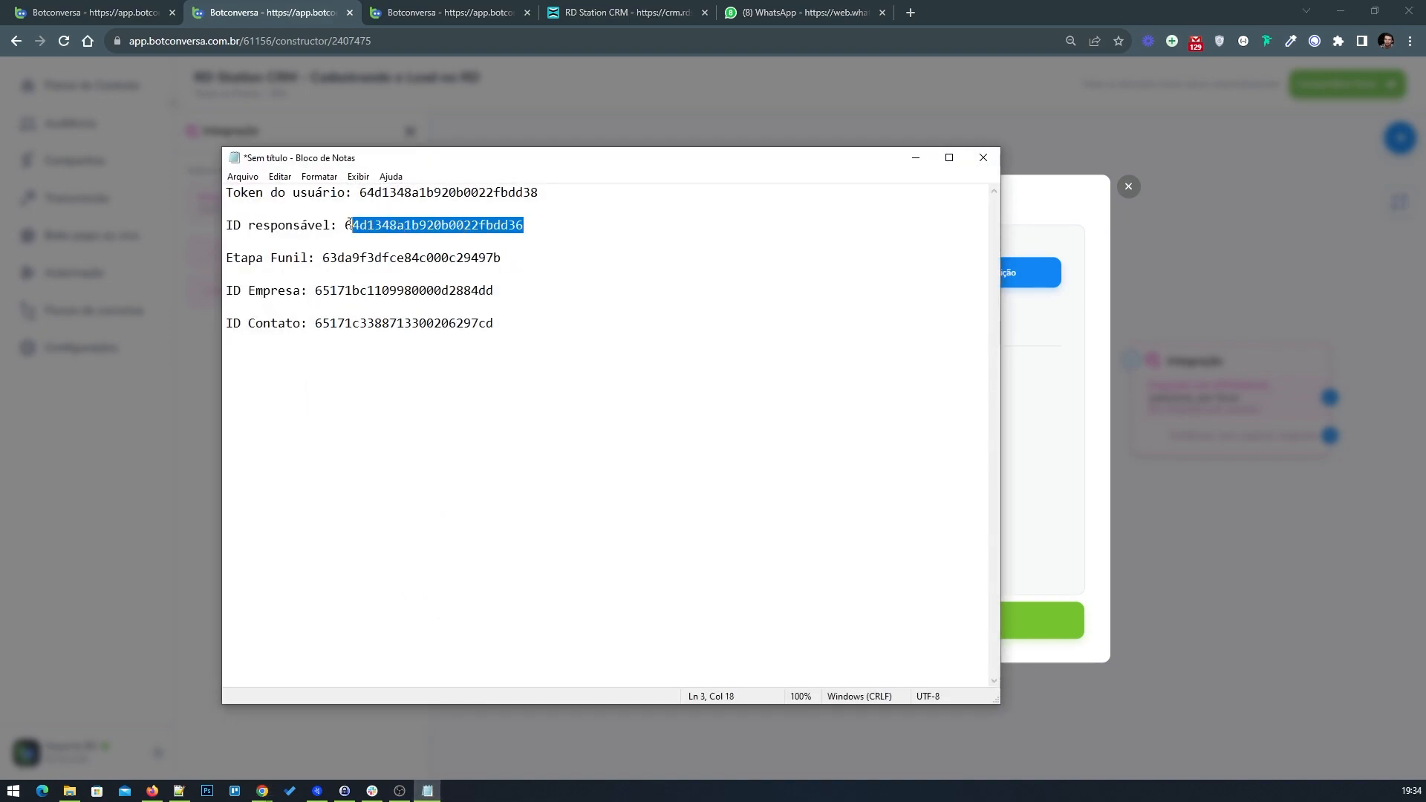
right_click(386, 225)
click(431, 274)
click(982, 160)
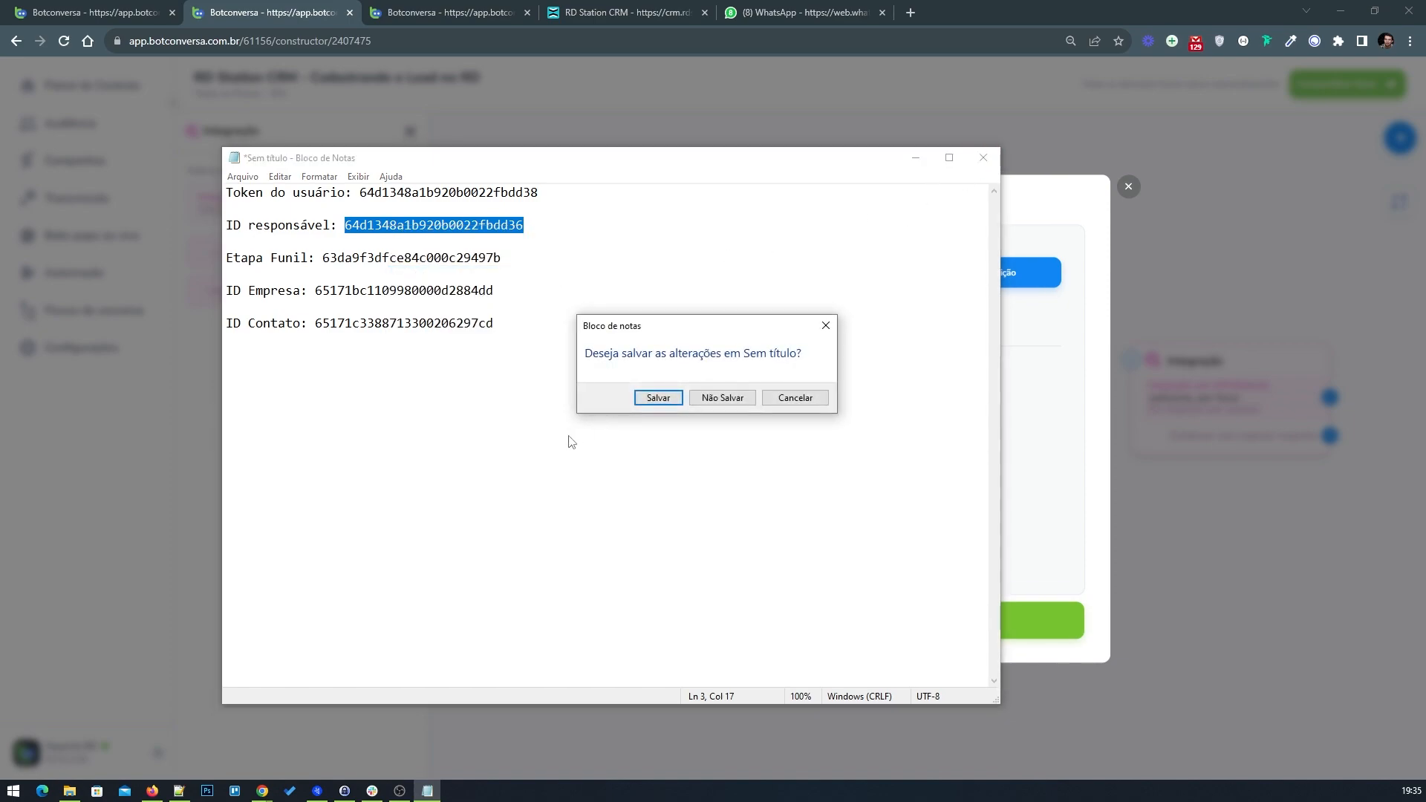
click(796, 398)
click(916, 158)
right_click(495, 503)
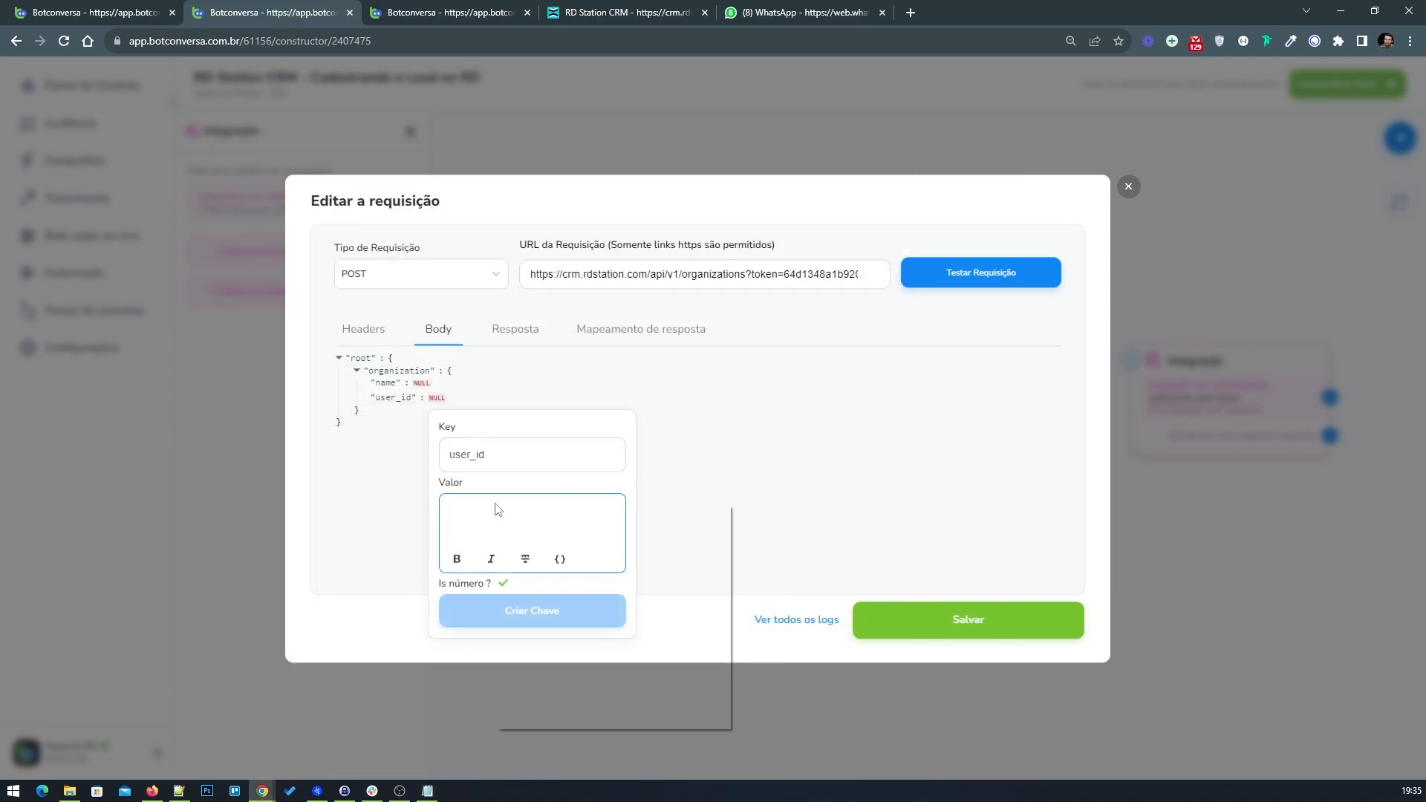
click(538, 604)
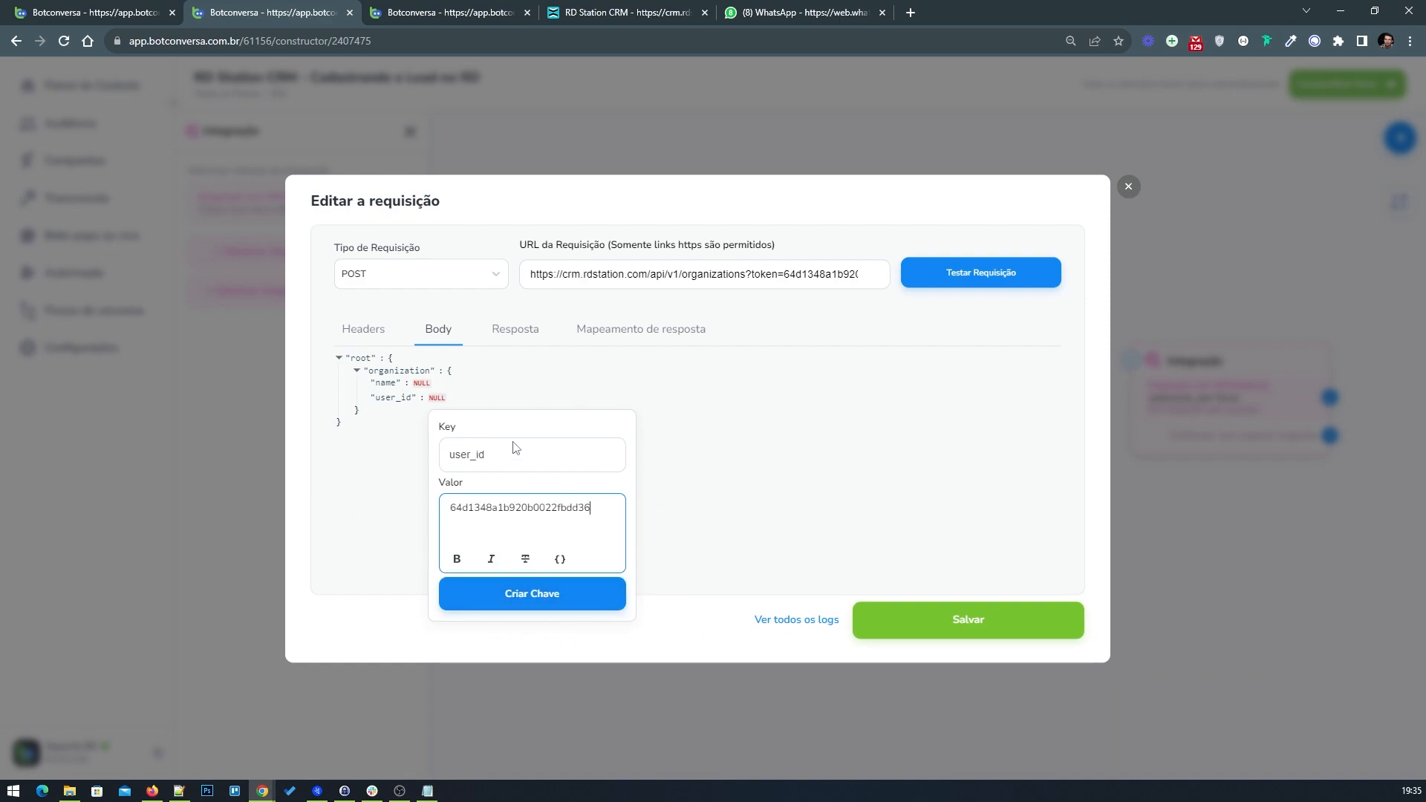
click(509, 608)
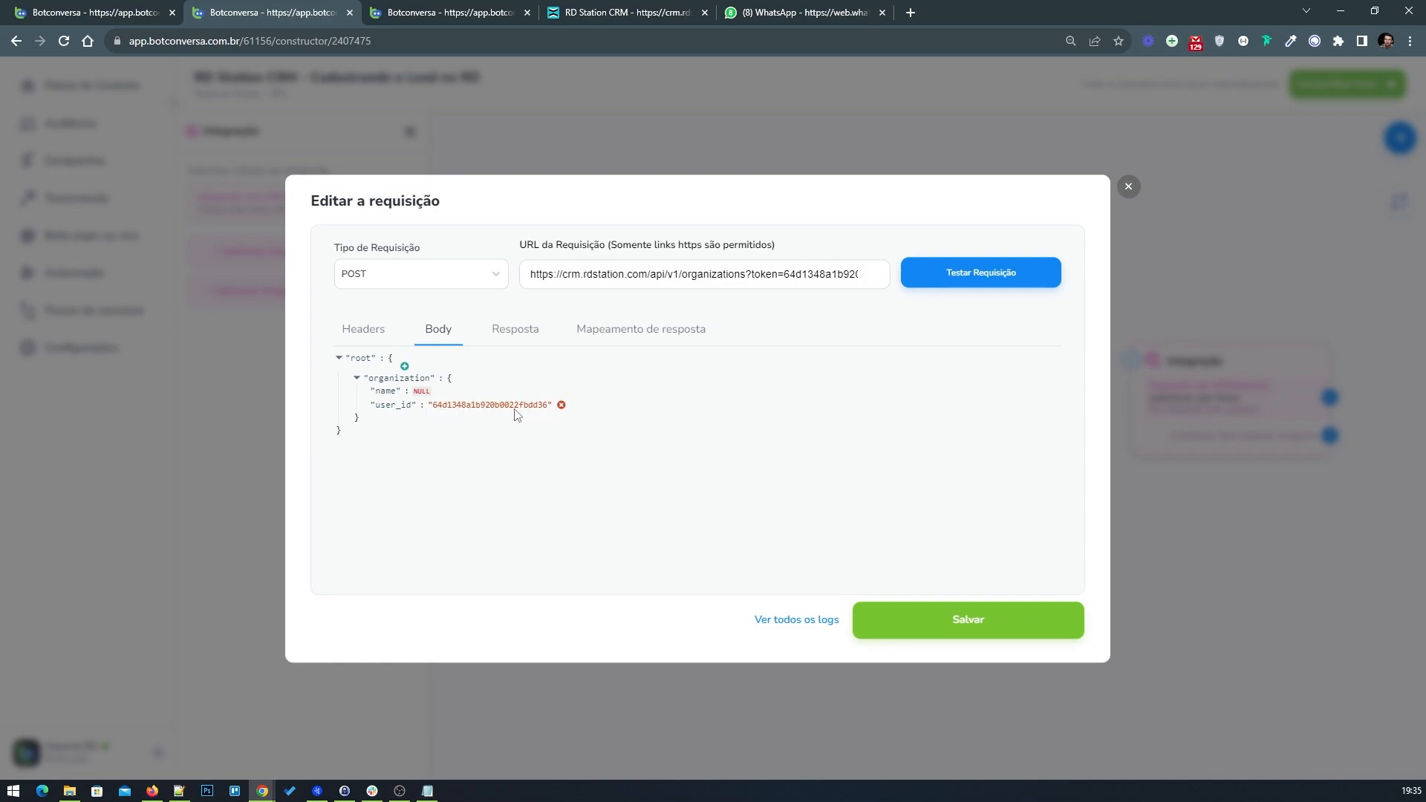
Step: Set the organization name value to the {nome-completo} field variable
click(425, 393)
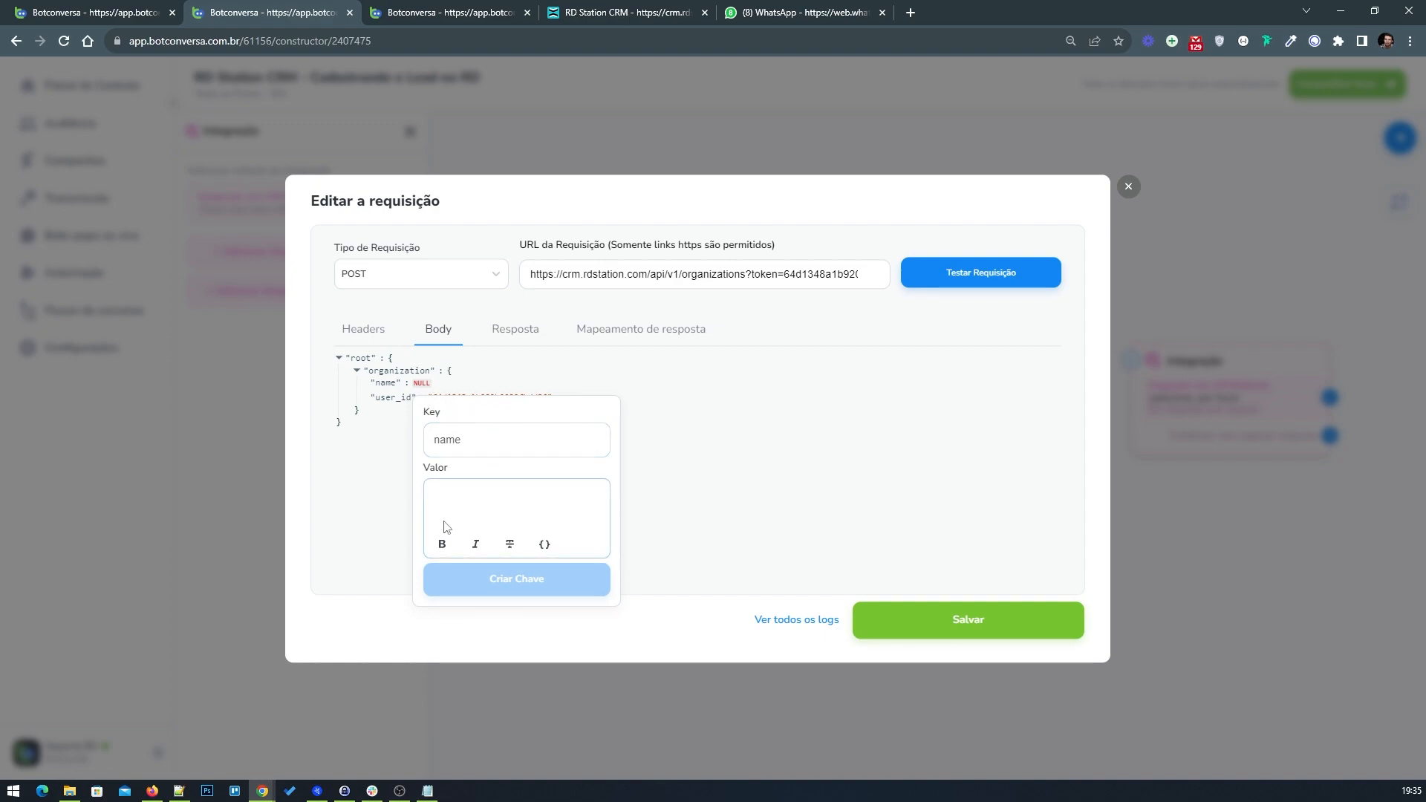
click(459, 502)
click(547, 547)
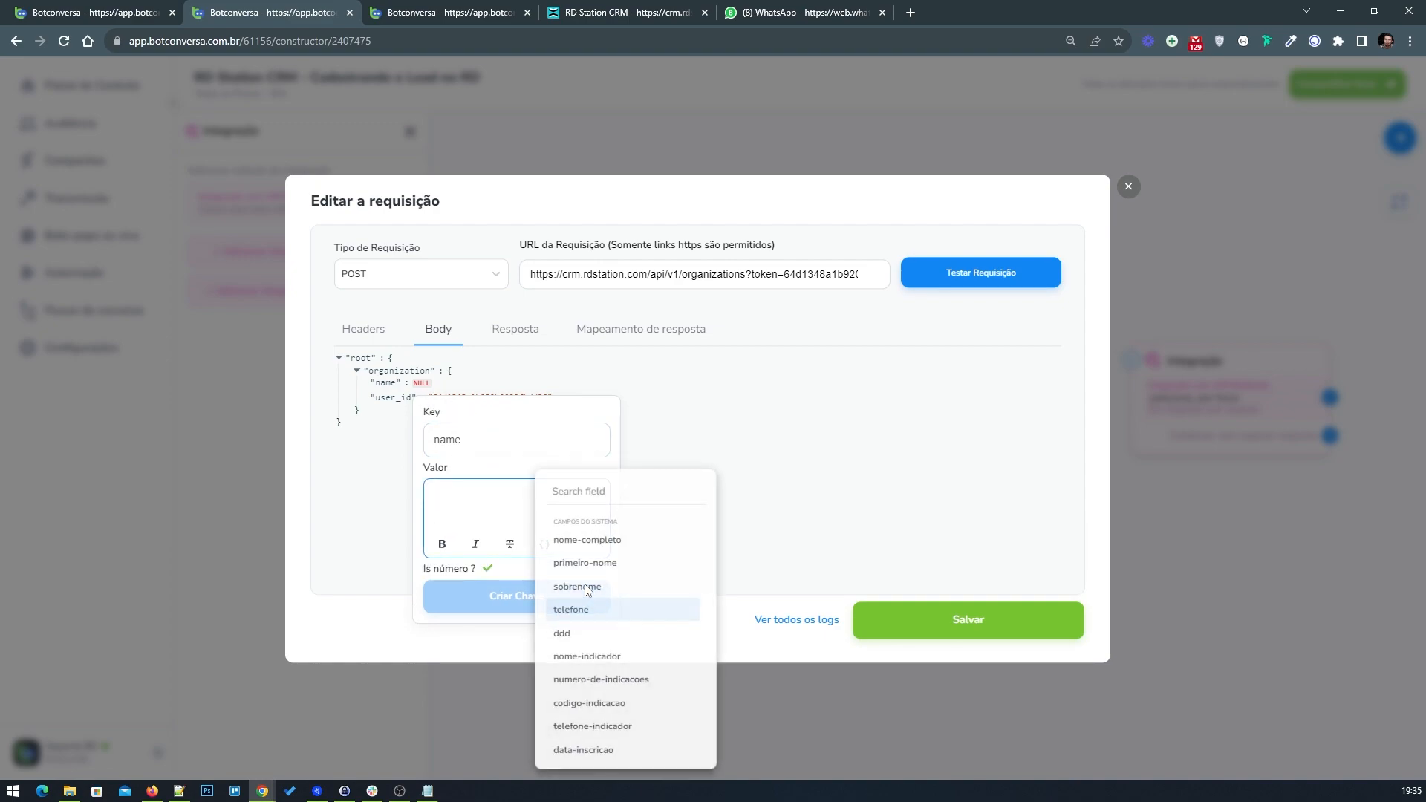
click(587, 539)
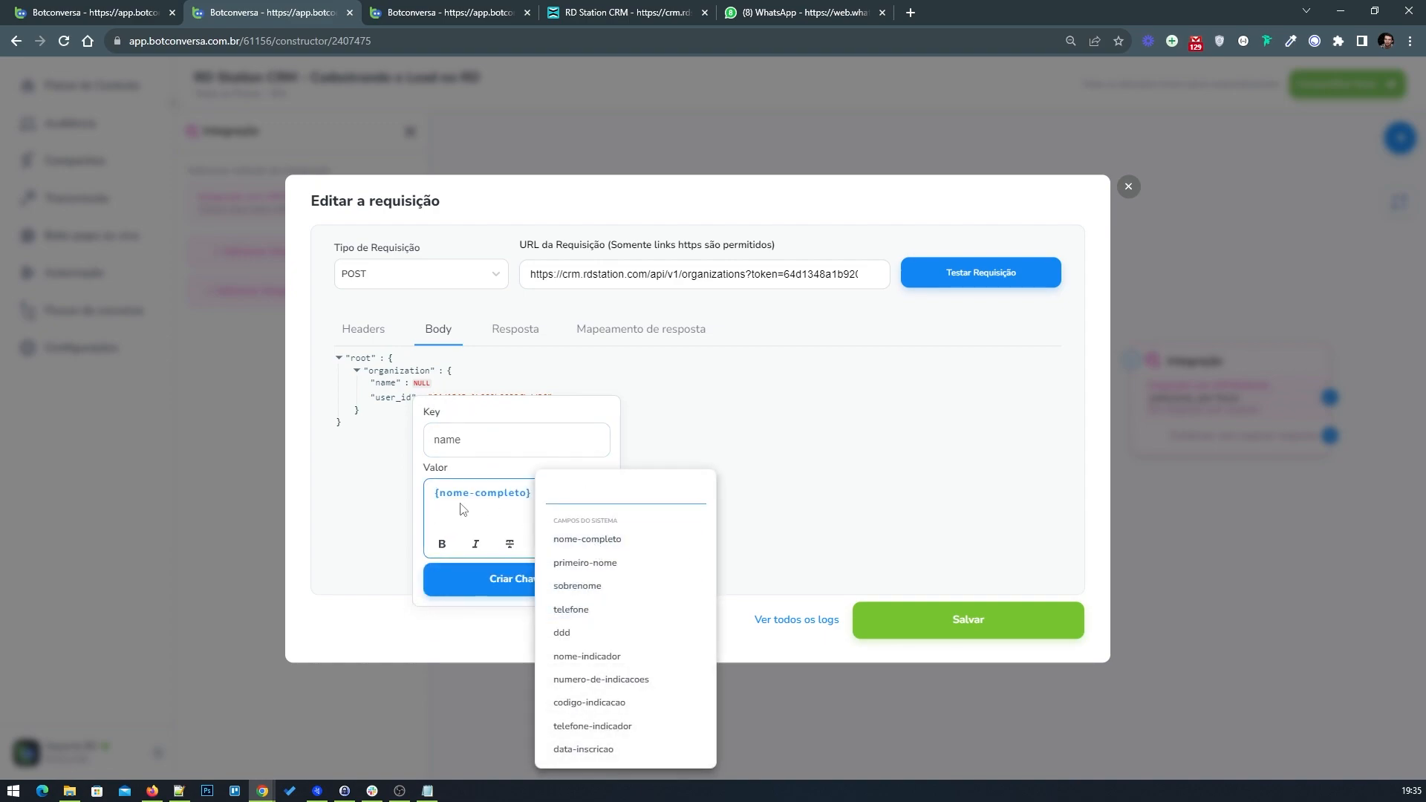
click(465, 597)
click(505, 590)
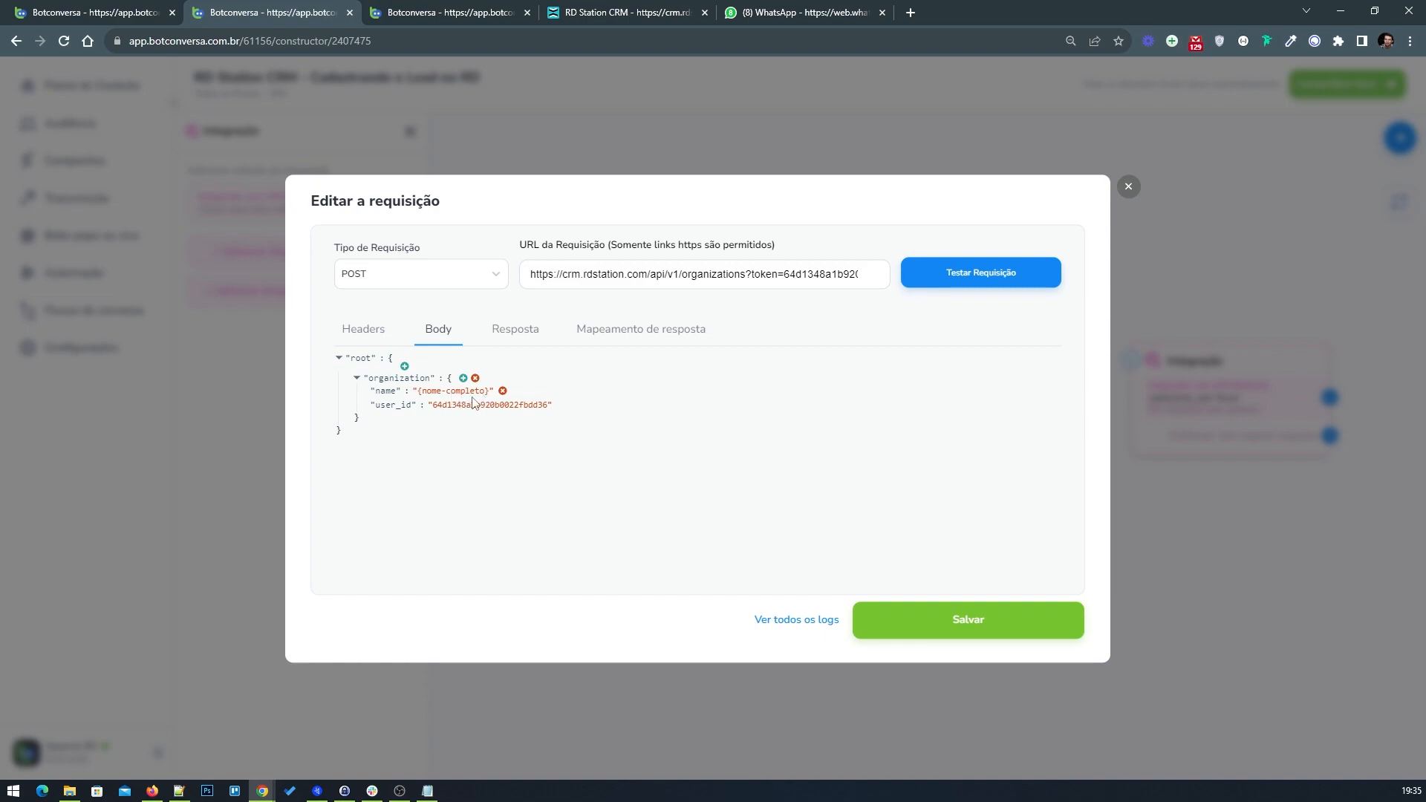
Step: Add a response mapping field named _id, copied from the example flow's response mapping
click(87, 6)
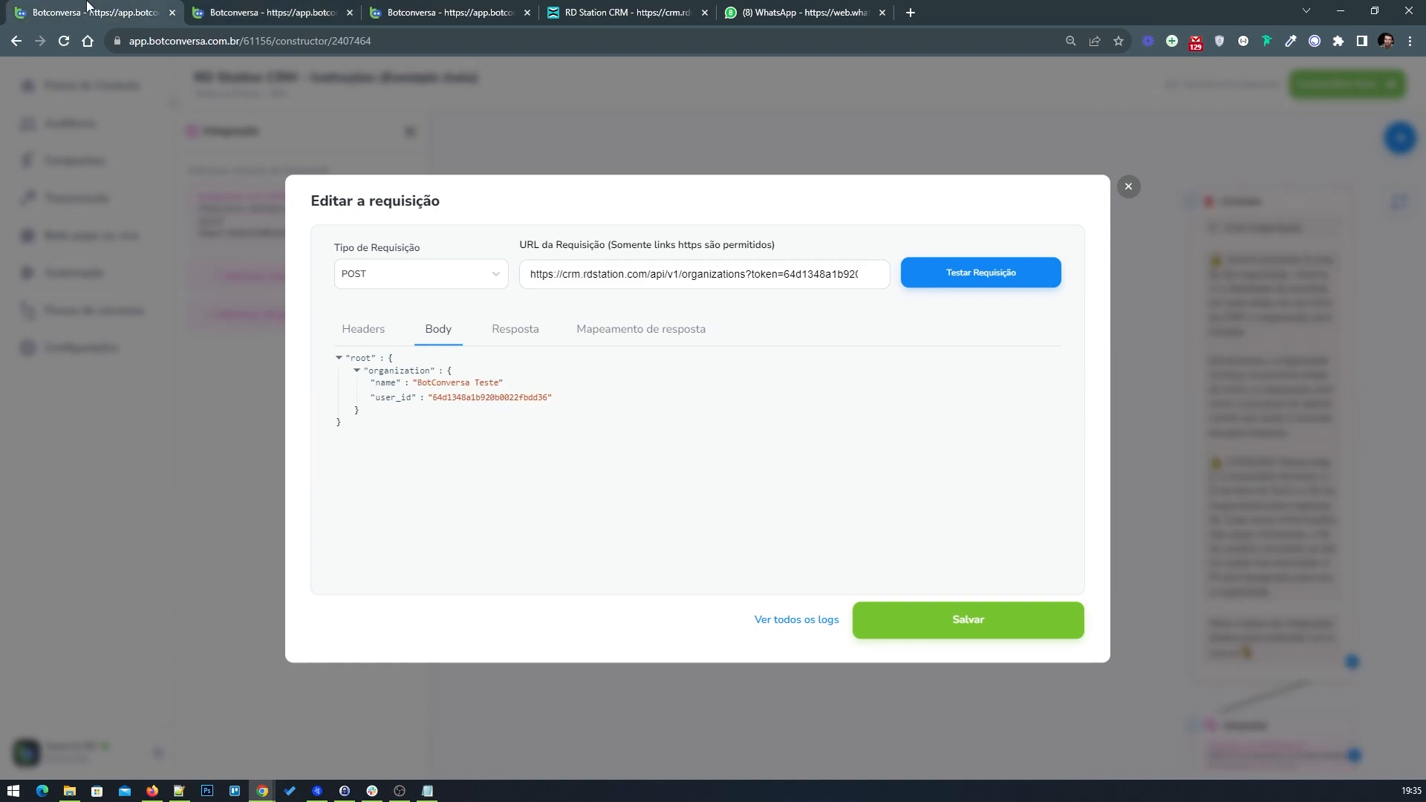
click(627, 340)
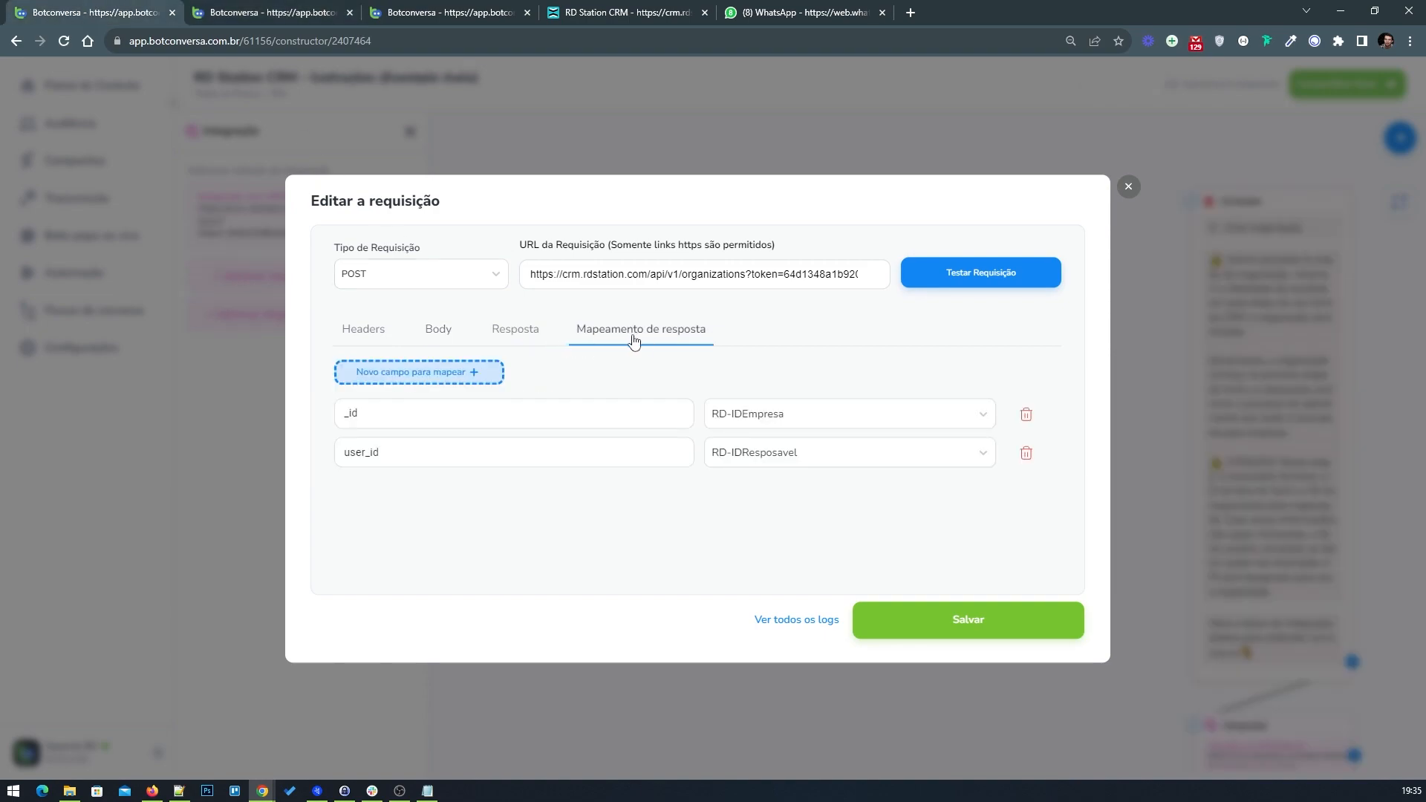
drag(421, 405, 337, 416)
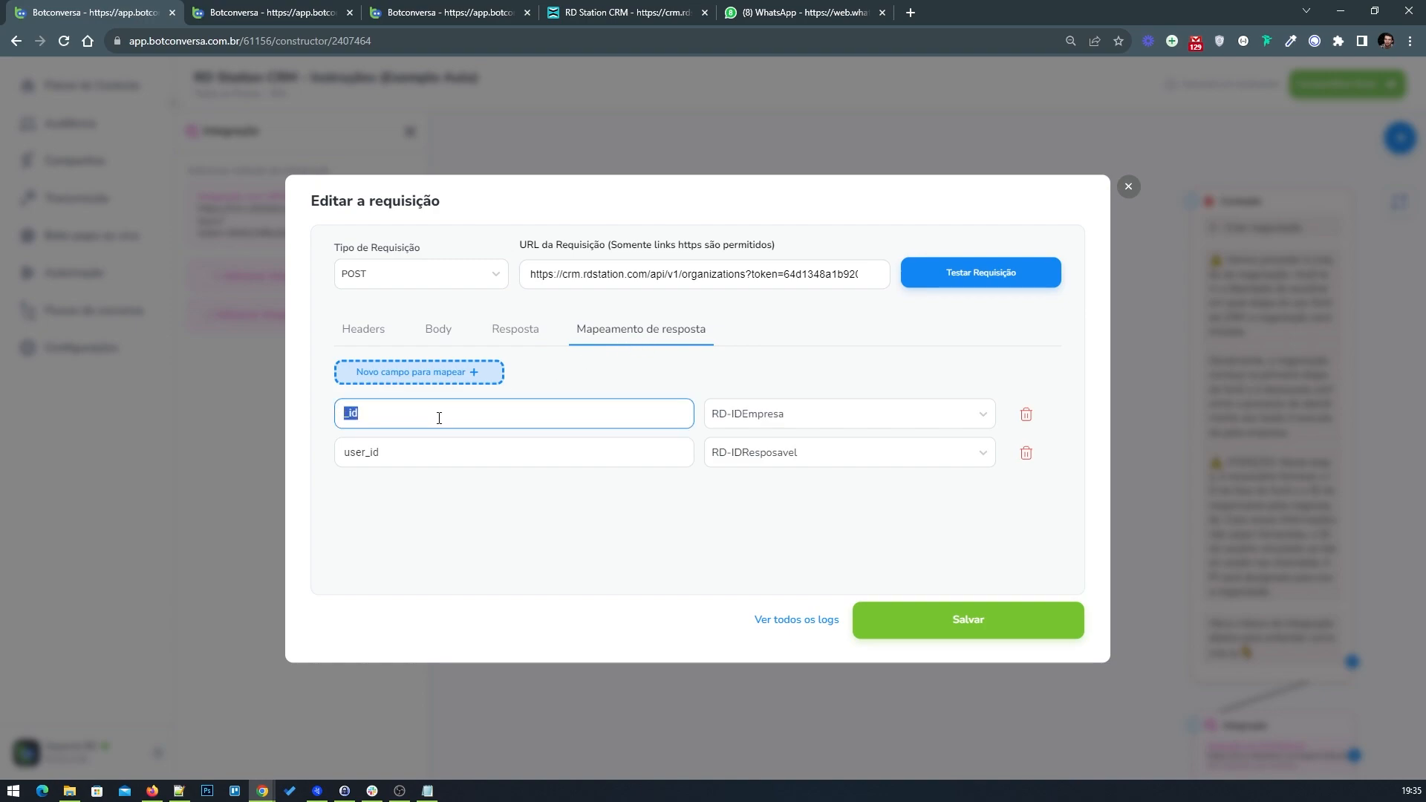
click(243, 9)
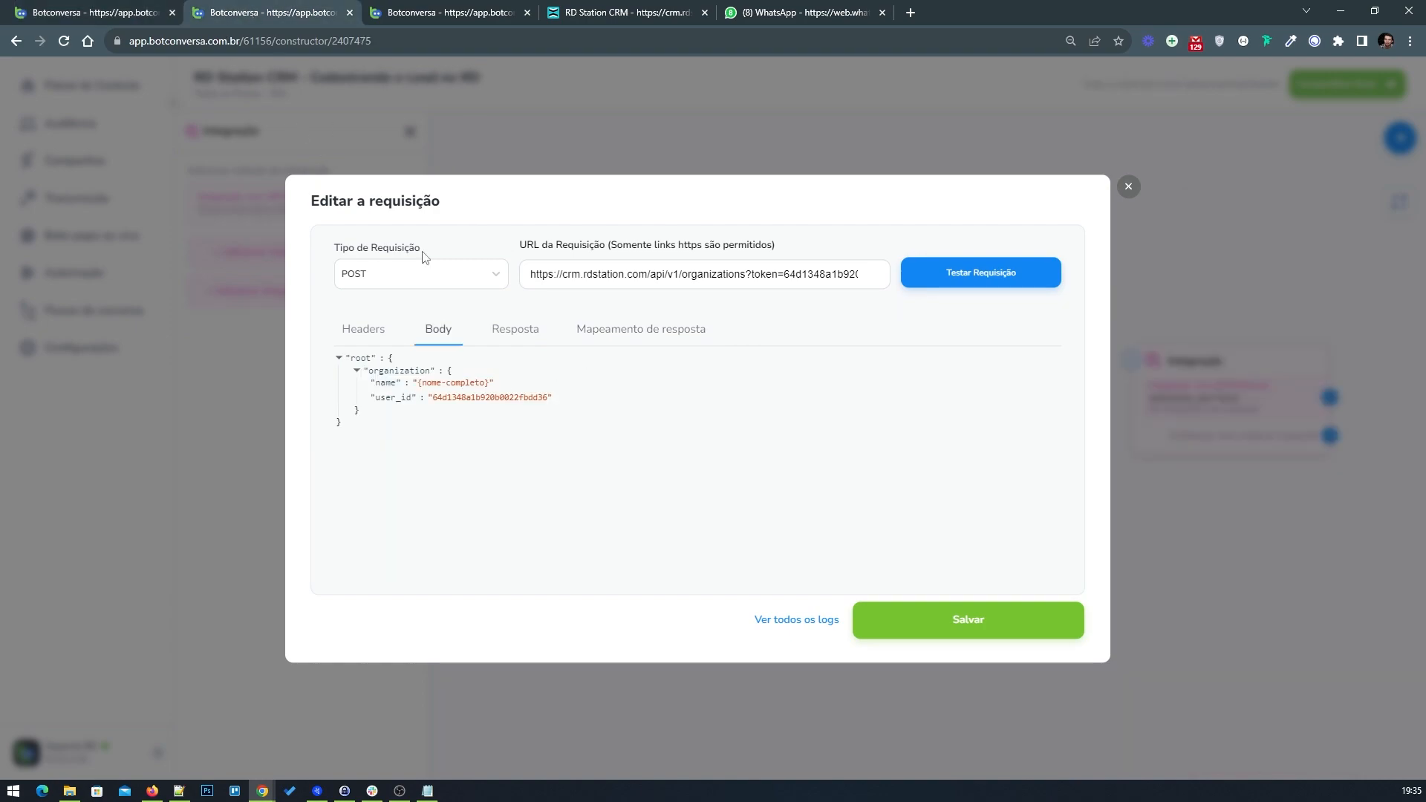
click(644, 329)
click(648, 470)
click(423, 414)
key(ctrl+v)
Step: Add a second response mapping field named user_id, copied from the example flow
click(63, 9)
click(427, 451)
double_click(431, 444)
click(304, 6)
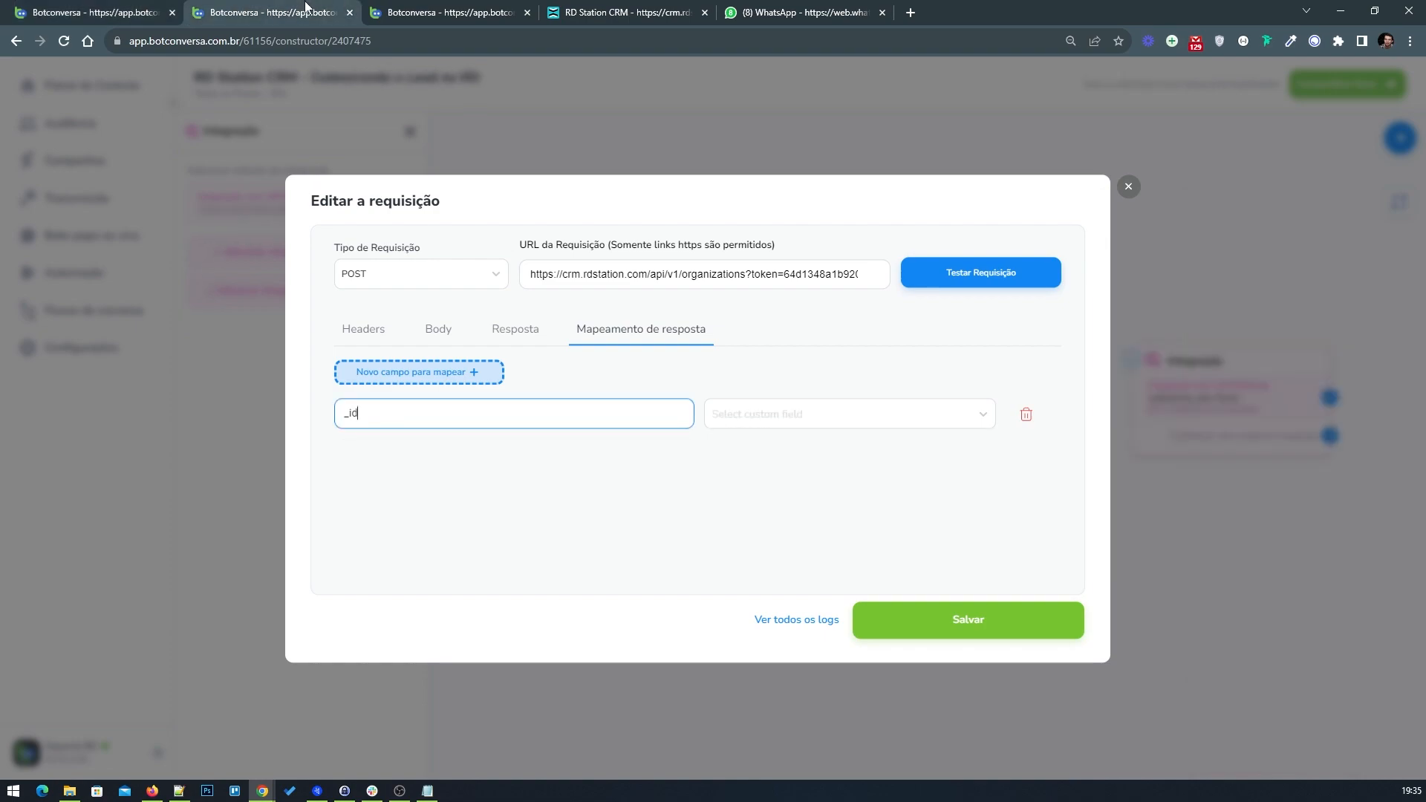
click(473, 378)
key(ctrl+v)
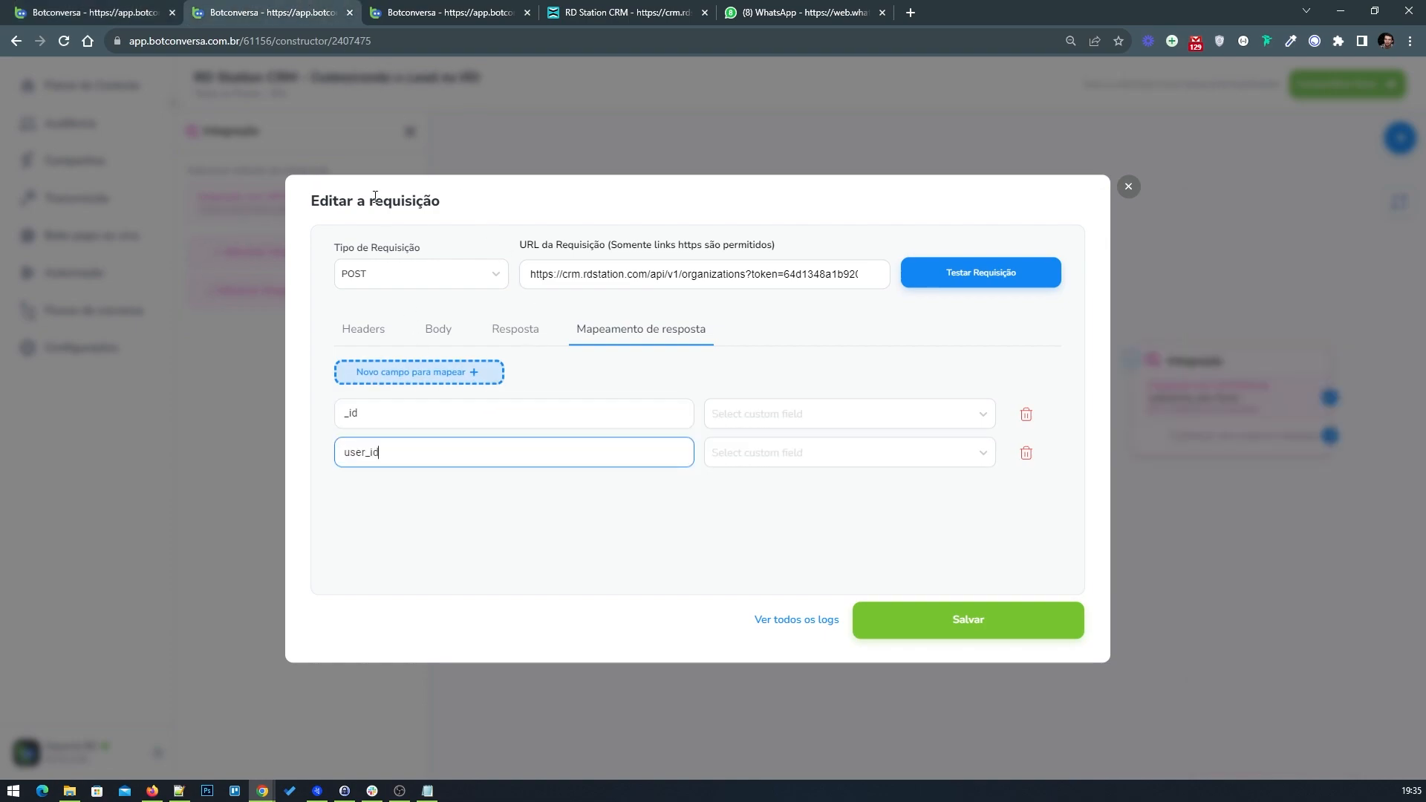
Step: Map the _id response field to the RD-IDEmpresa custom field
click(141, 12)
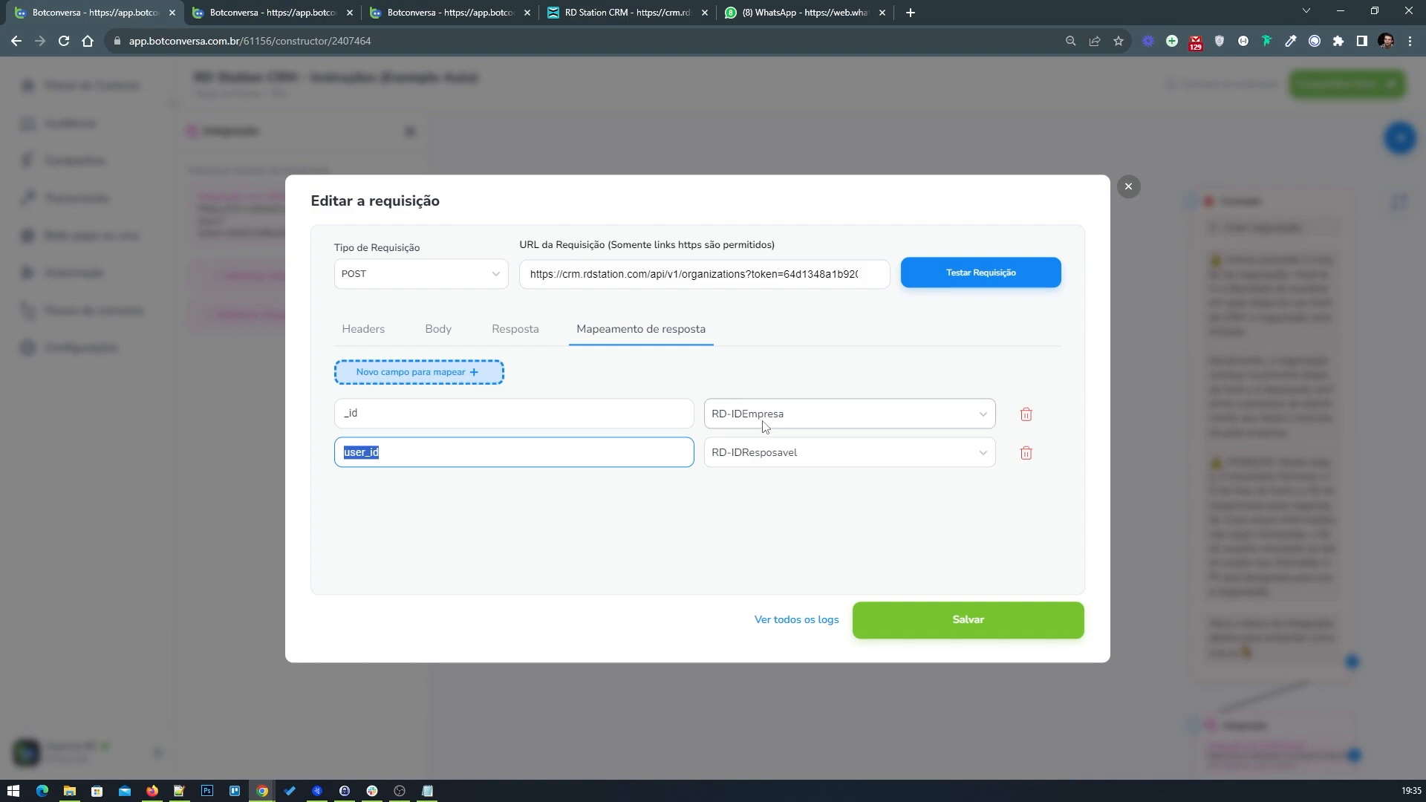
click(271, 11)
click(806, 422)
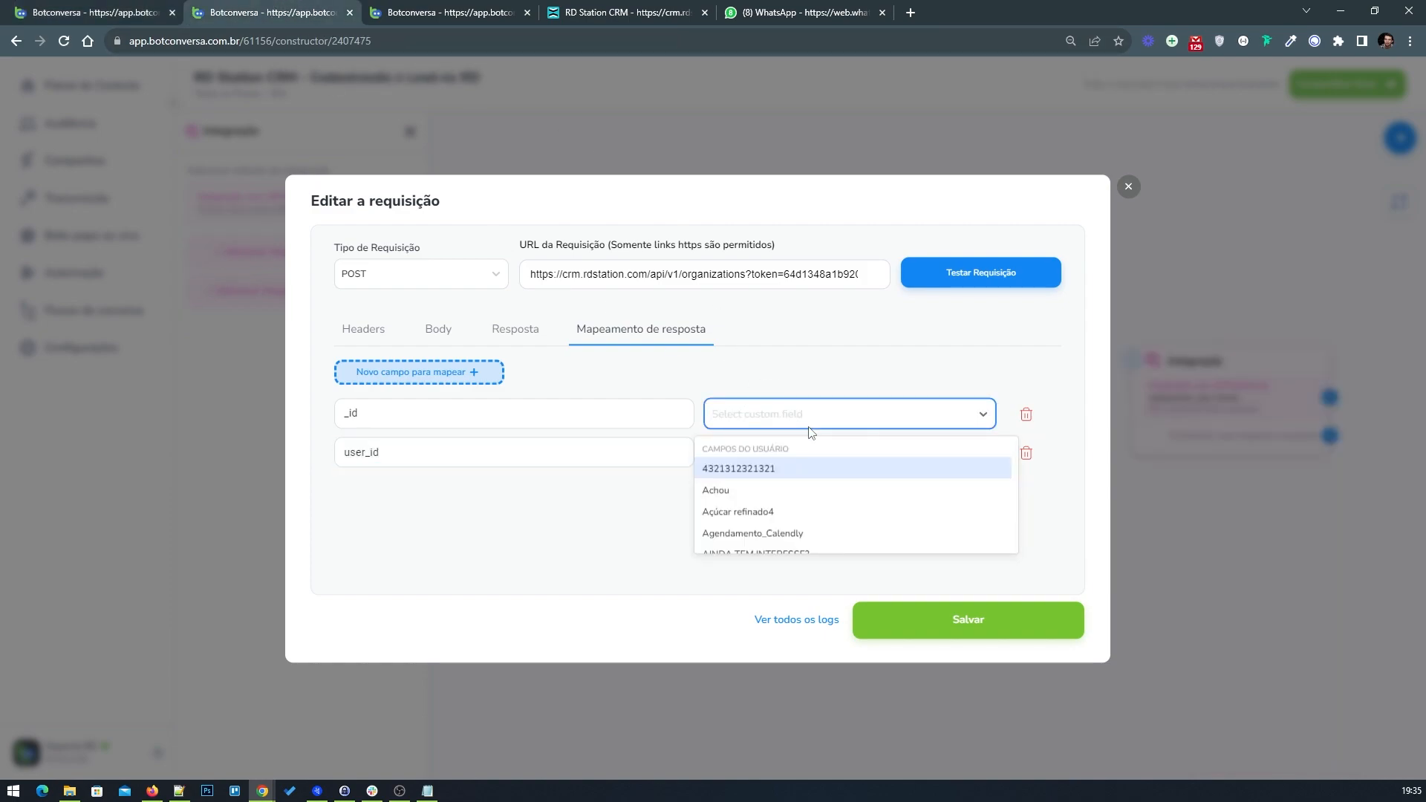
text(rd_)
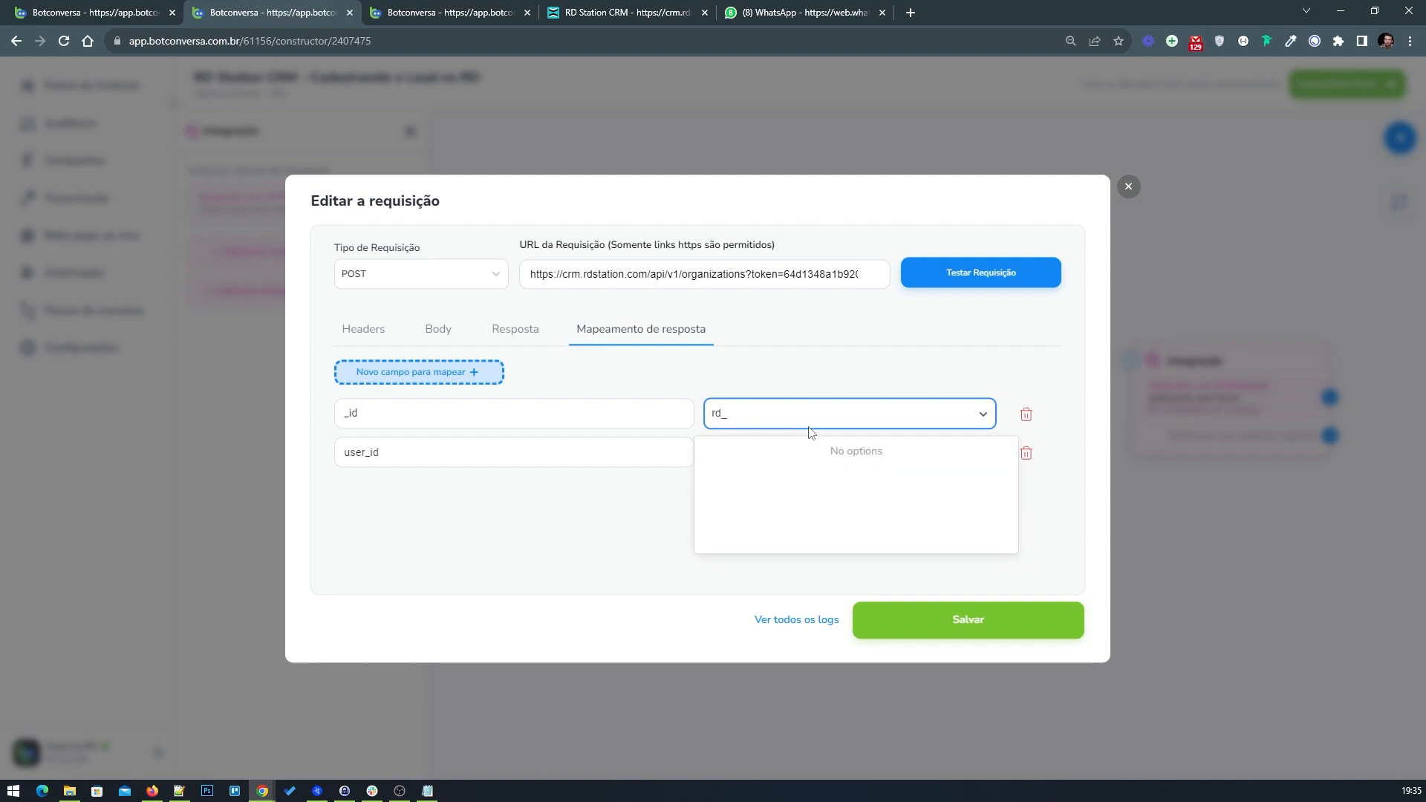
key(BackSpace)
text(-)
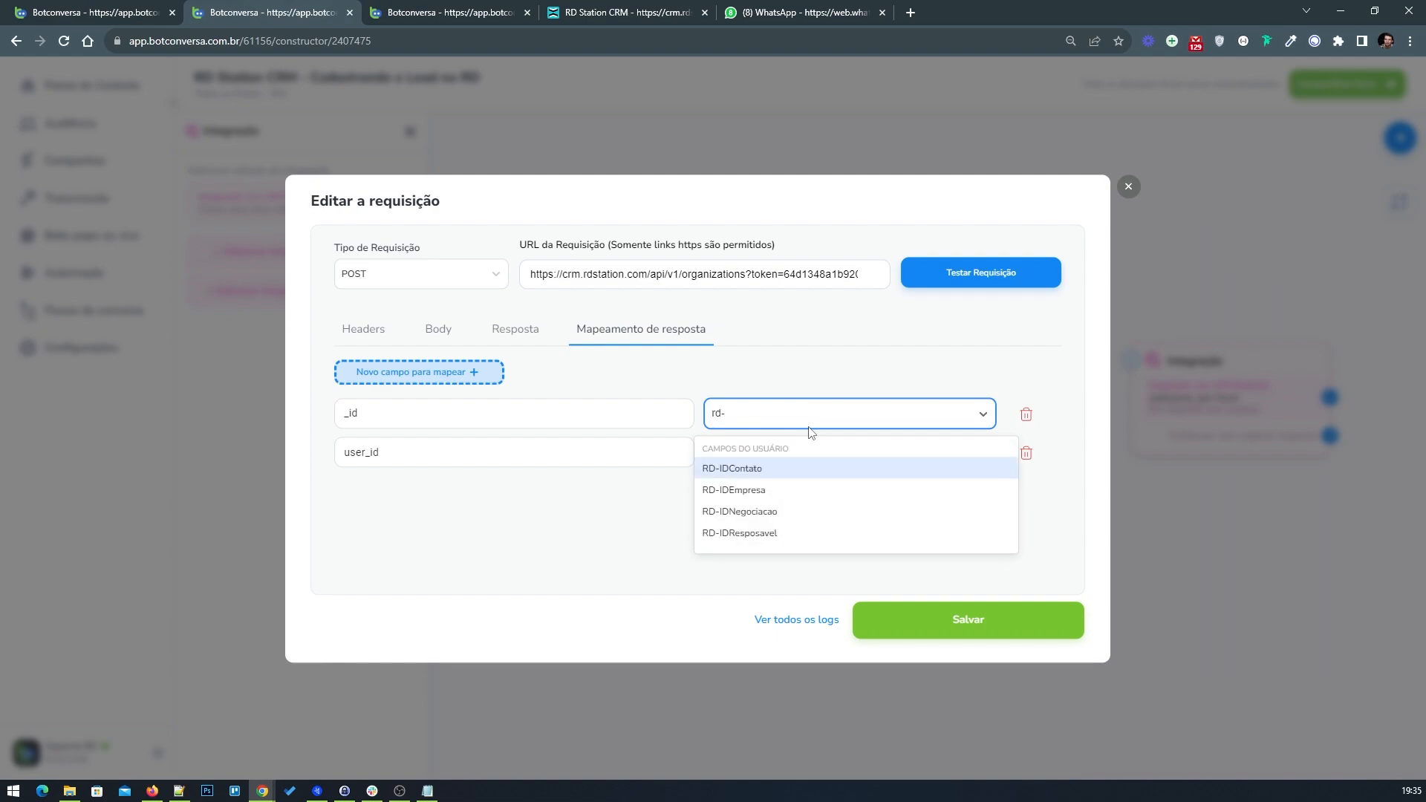
click(735, 489)
Step: Map the user_id response field to RD-IDResposavel and save the request
click(770, 456)
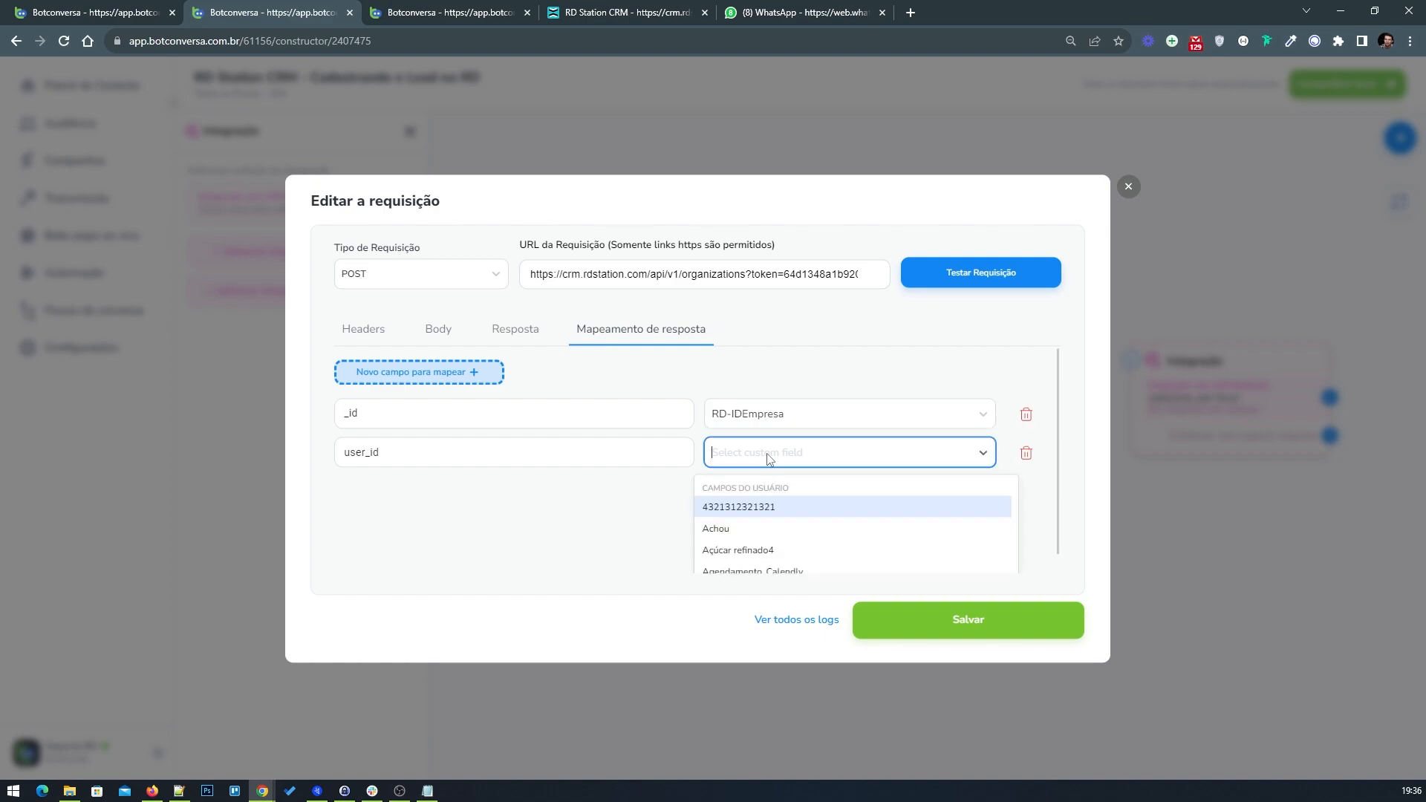
text(rd)
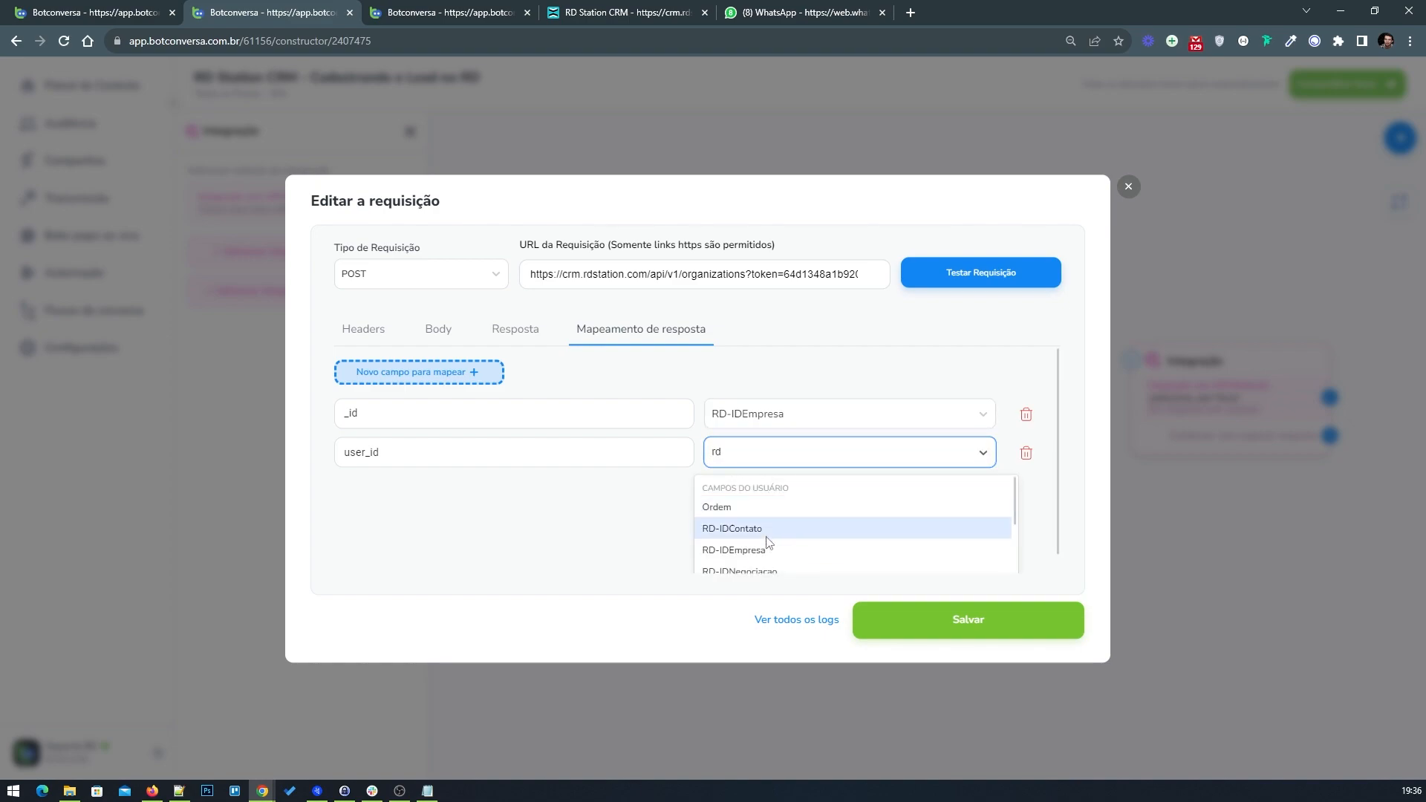
scroll(771, 529, down, 1)
click(771, 526)
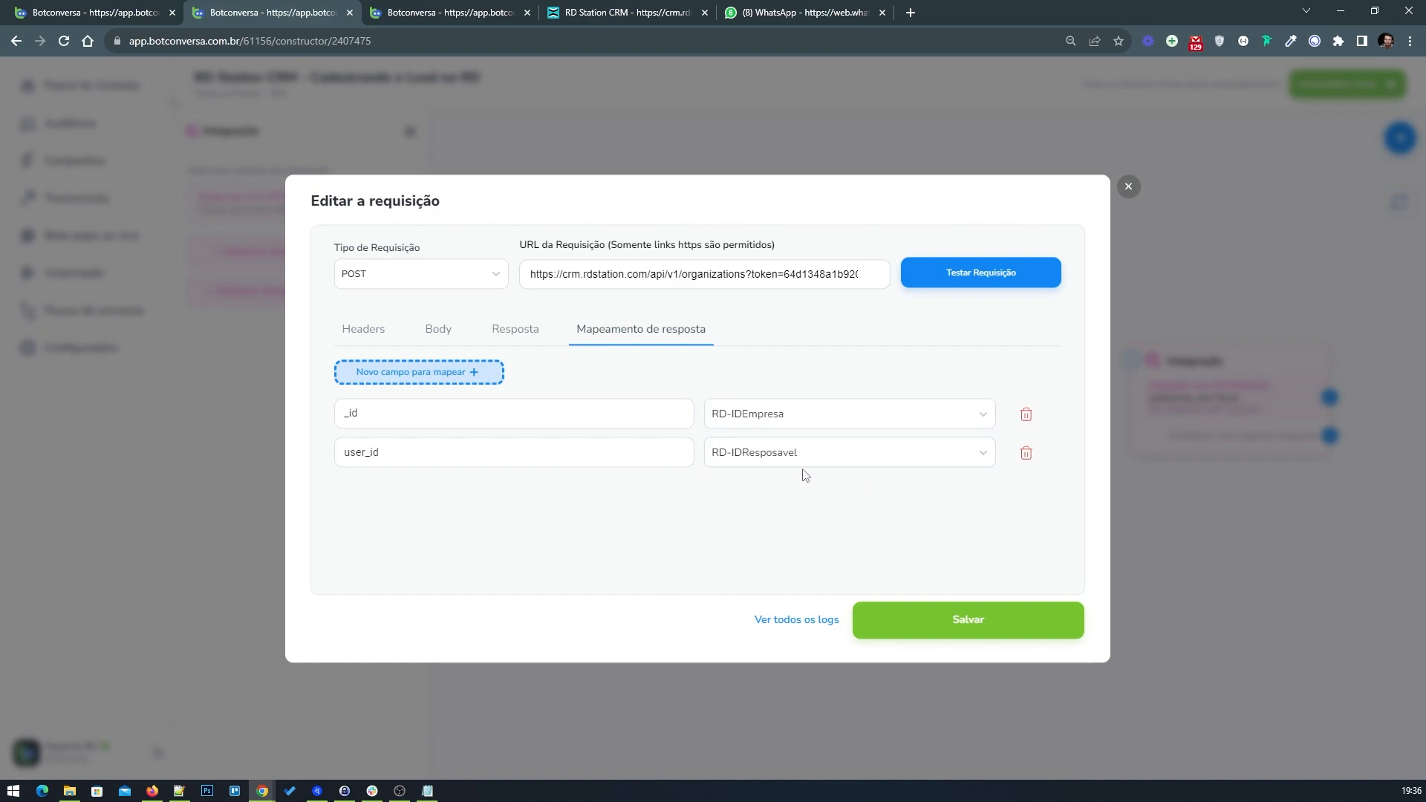
click(929, 620)
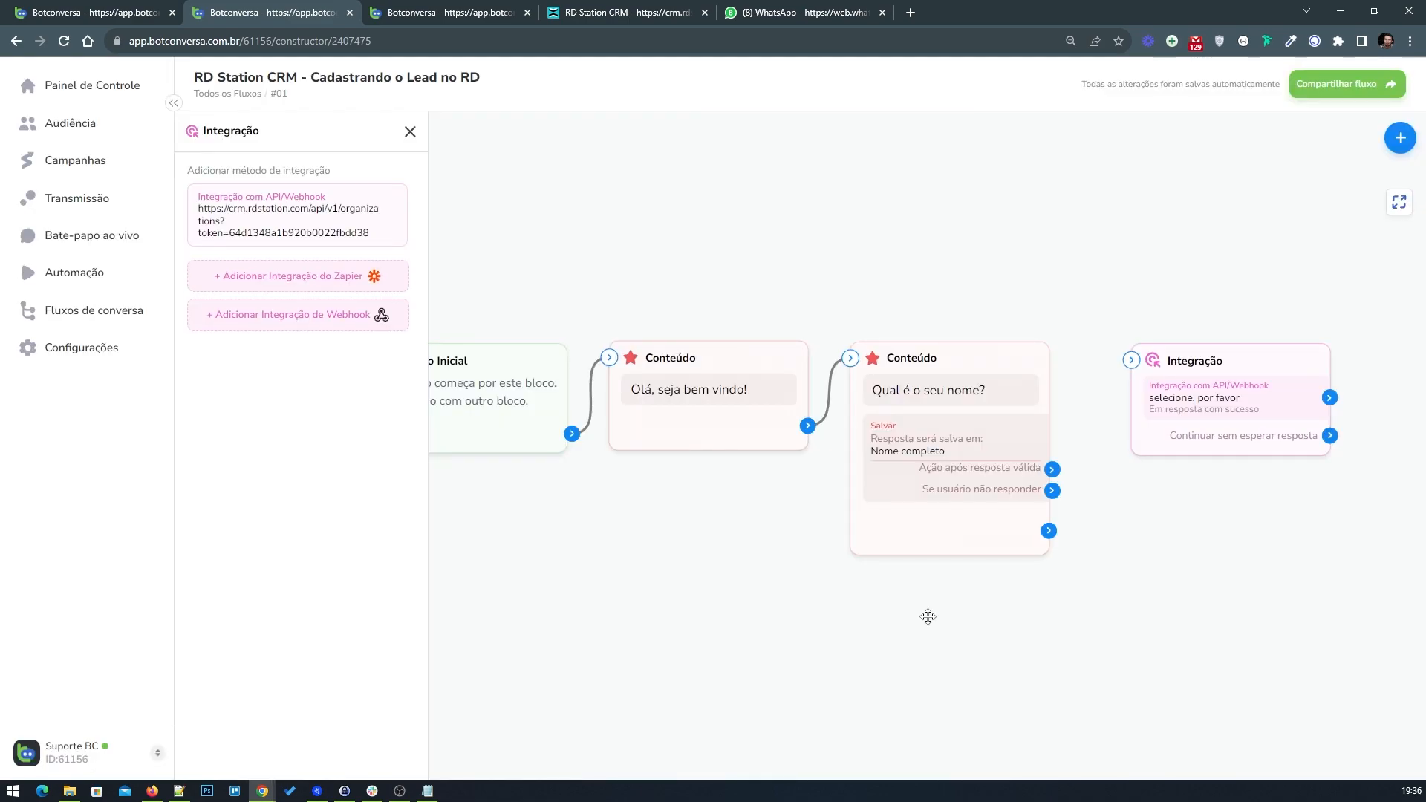
Step: Close the integration panels and review the example flow's remaining integration blocks
click(412, 135)
drag(924, 282, 635, 287)
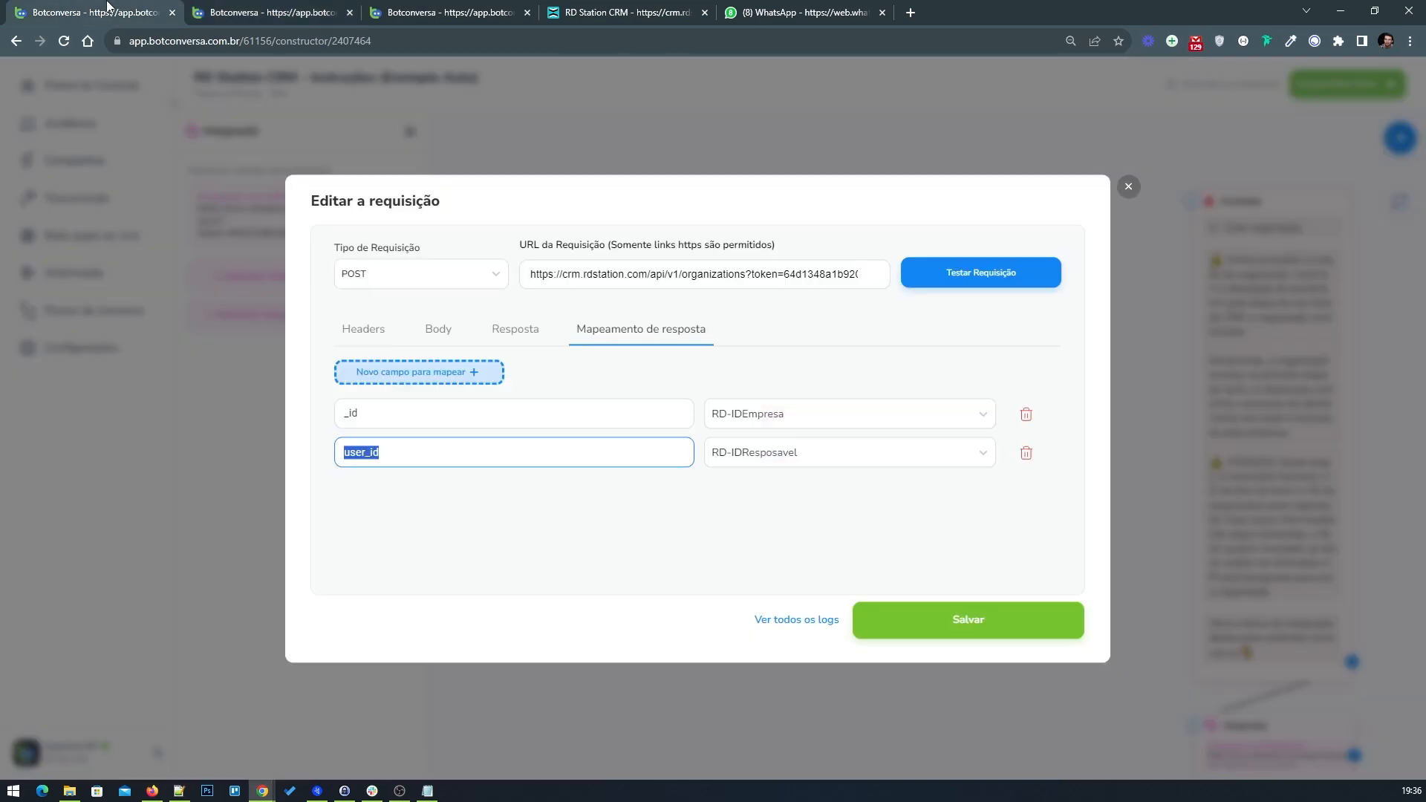
click(1127, 187)
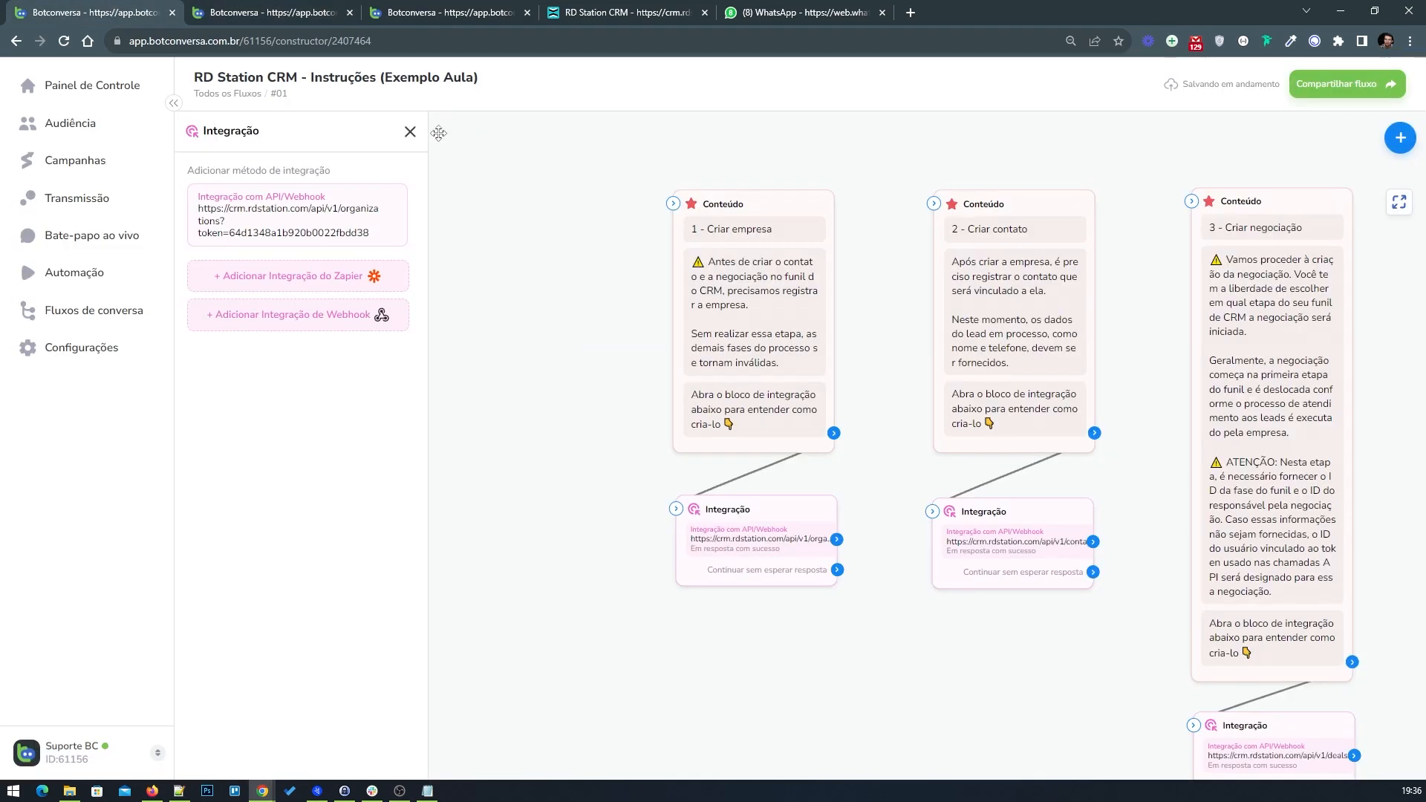
click(411, 134)
drag(748, 544, 751, 553)
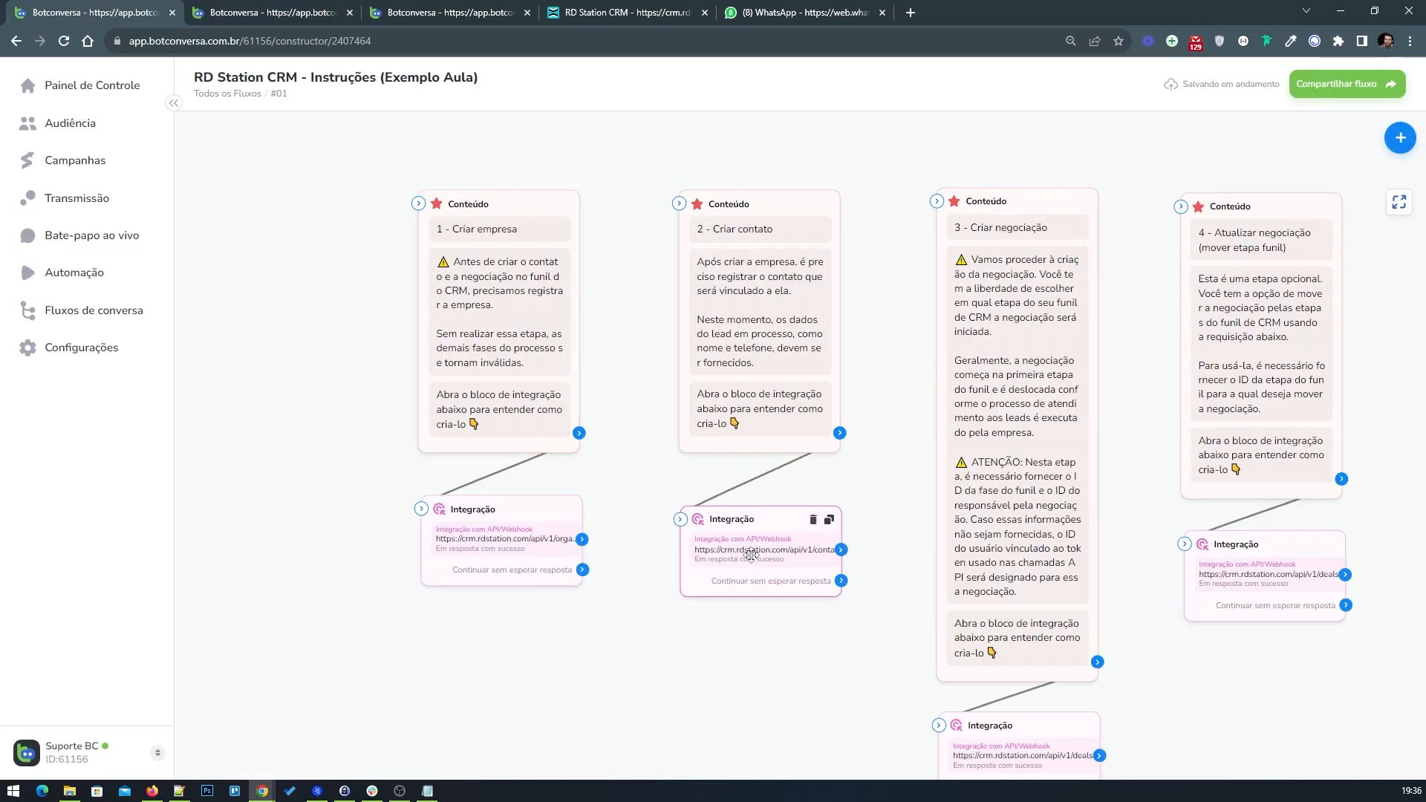
click(284, 6)
mouse_move(709, 401)
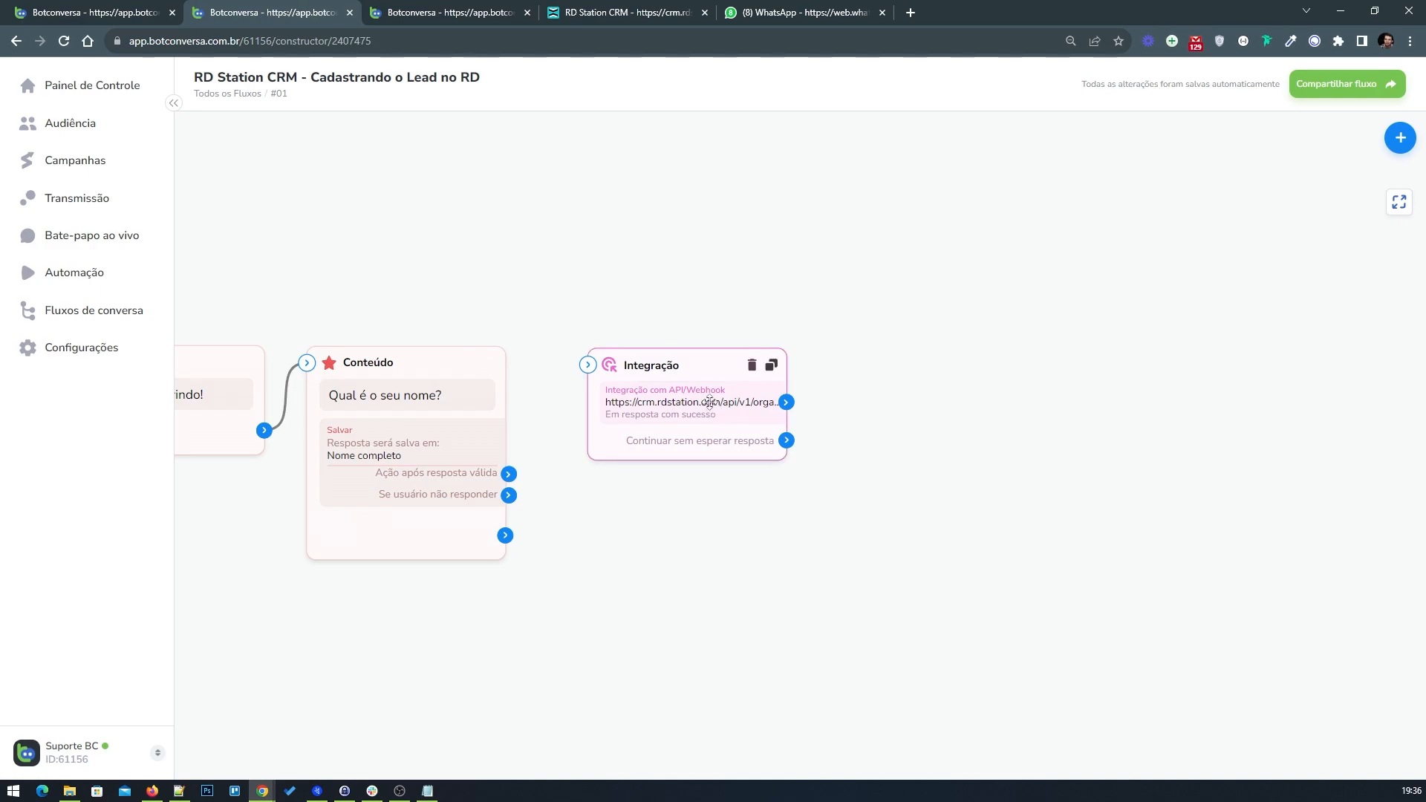
Step: Duplicate the integration block and paste the example's contacts endpoint URL, including its API token, into the copy's request URL
click(772, 369)
drag(913, 422, 984, 423)
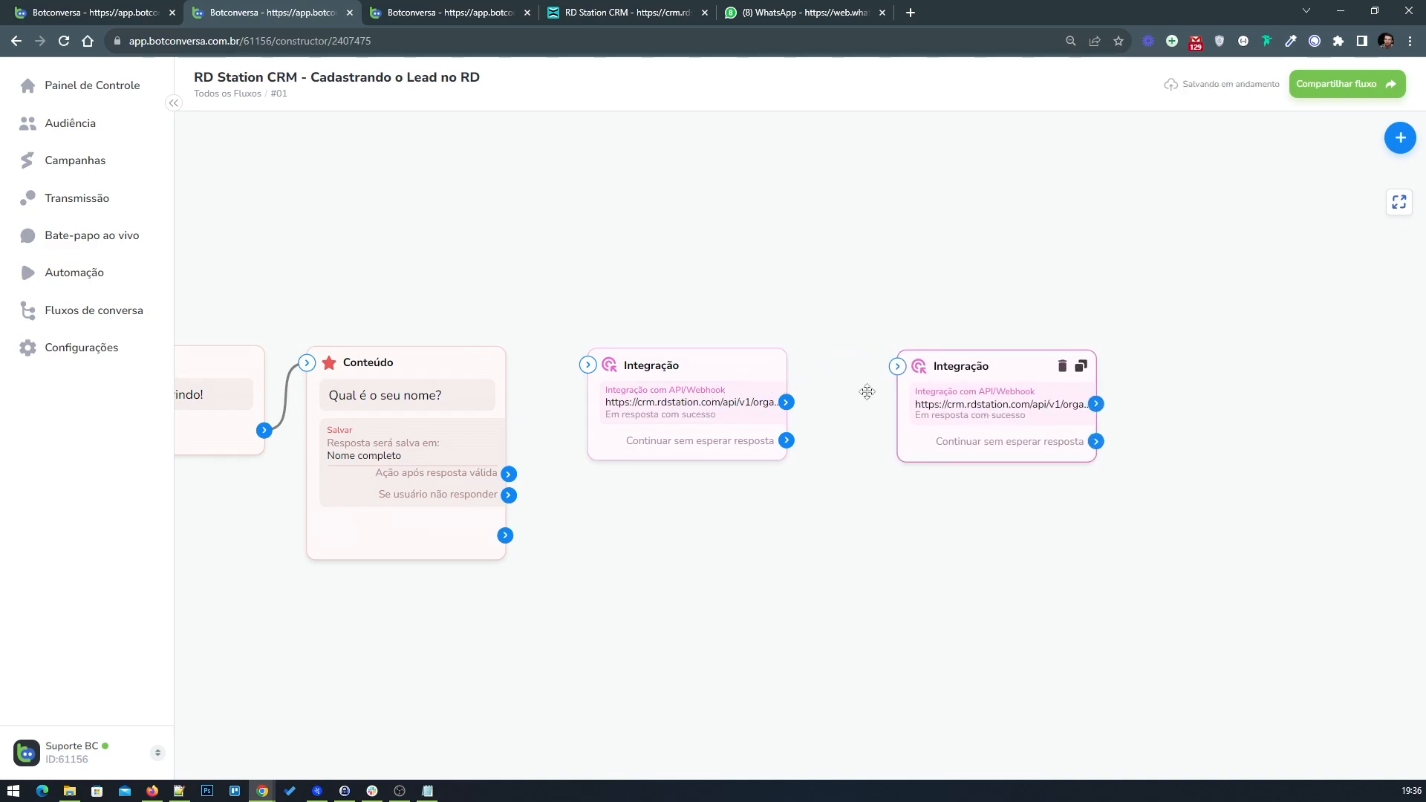
click(72, 5)
click(727, 553)
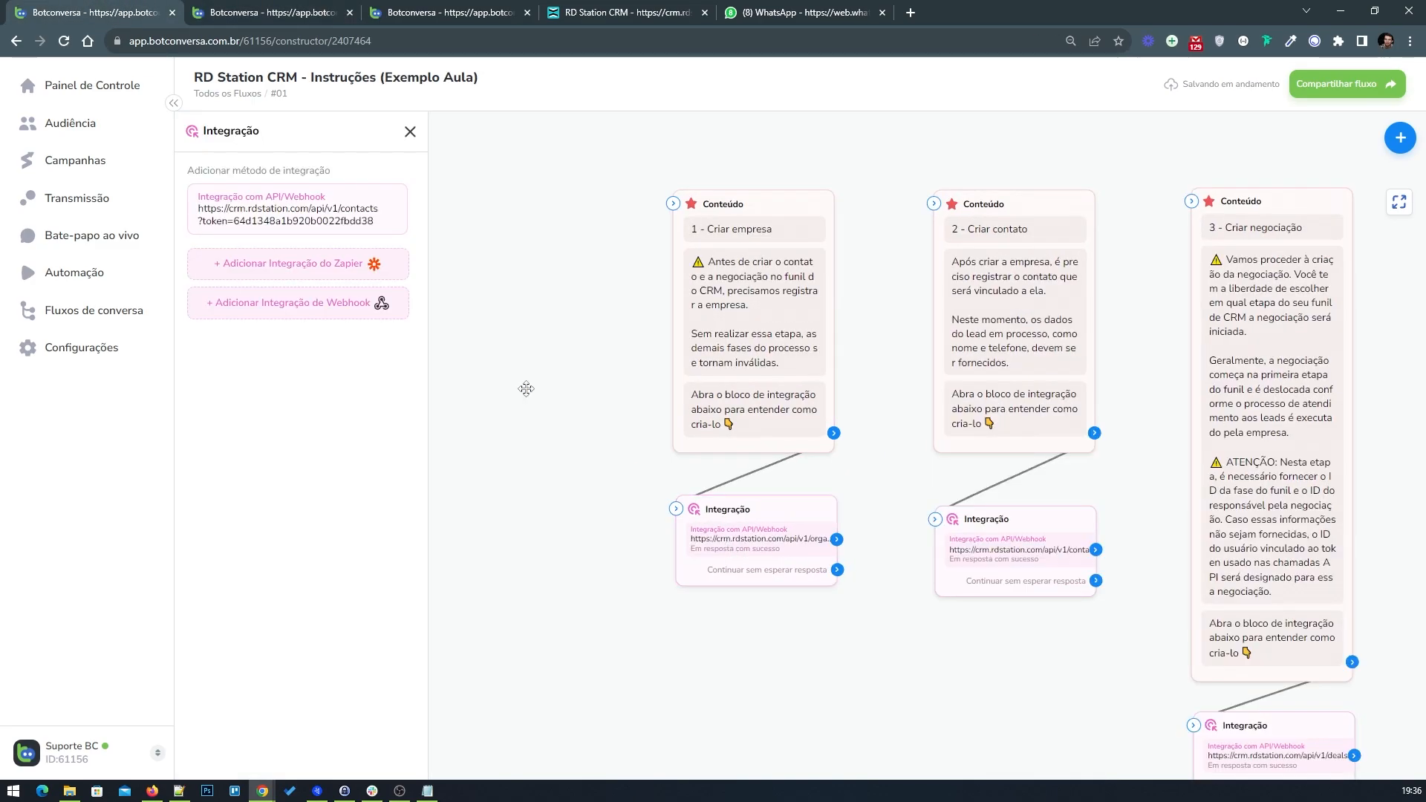
click(261, 221)
click(701, 281)
key(ctrl+a)
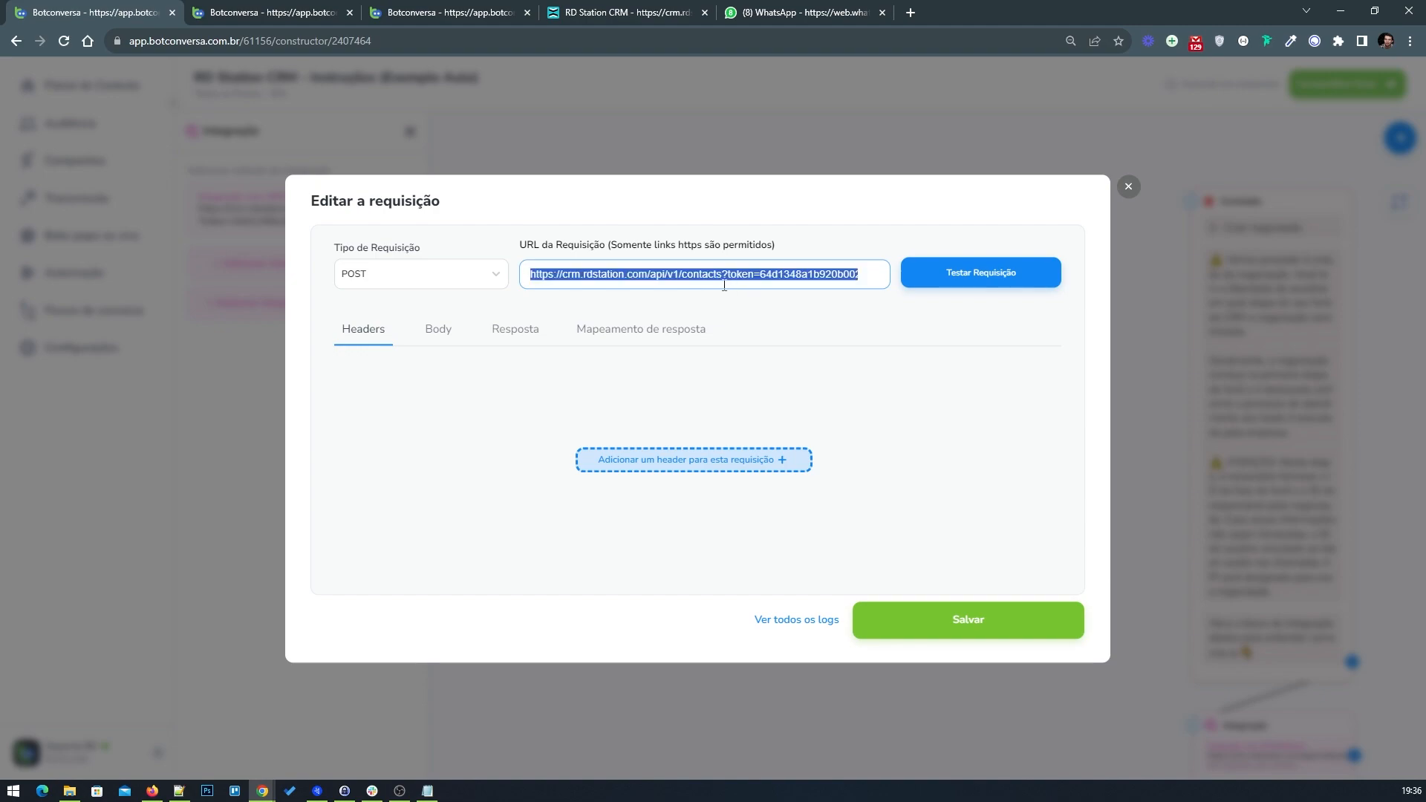
right_click(671, 273)
click(720, 319)
click(324, 15)
click(988, 410)
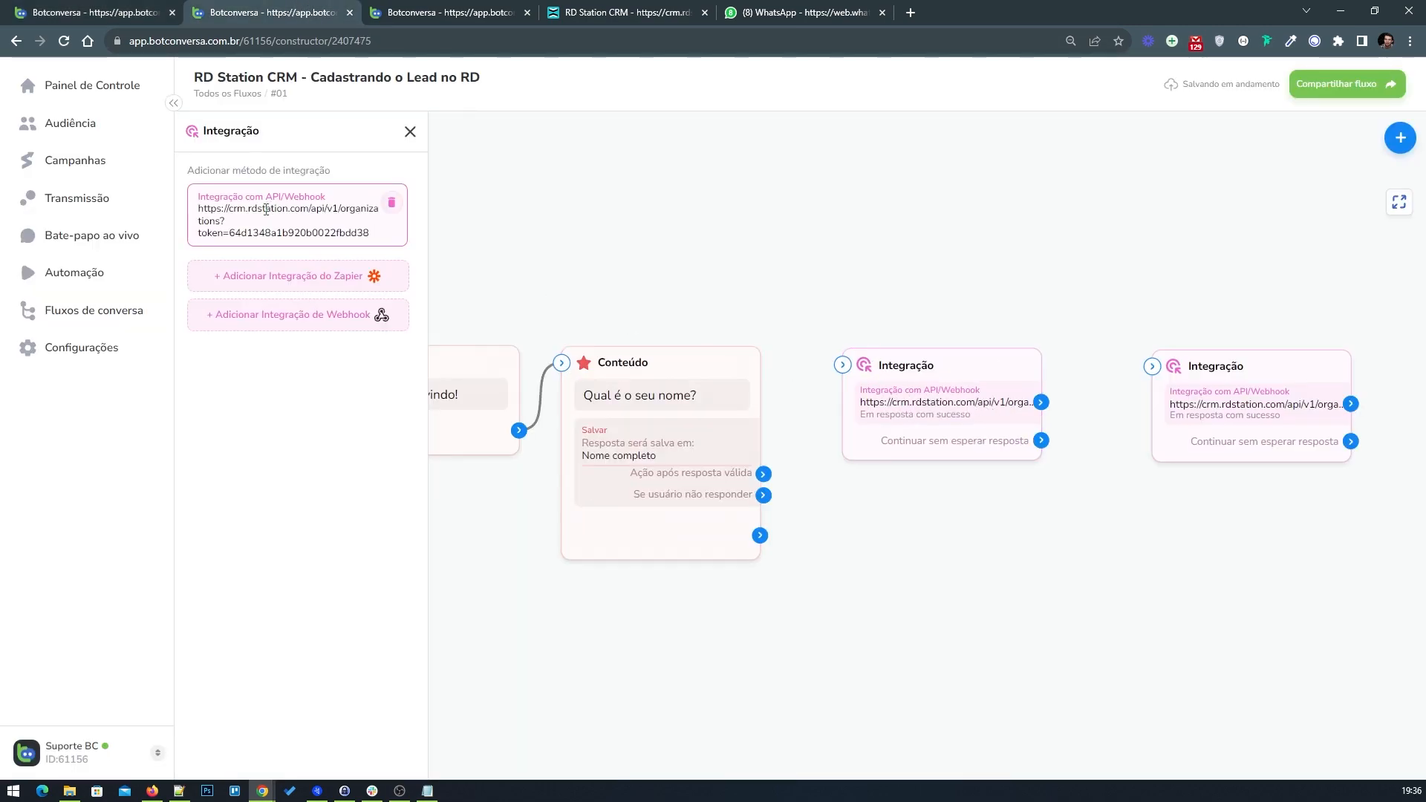
click(270, 208)
click(650, 267)
key(ctrl+a)
right_click(697, 274)
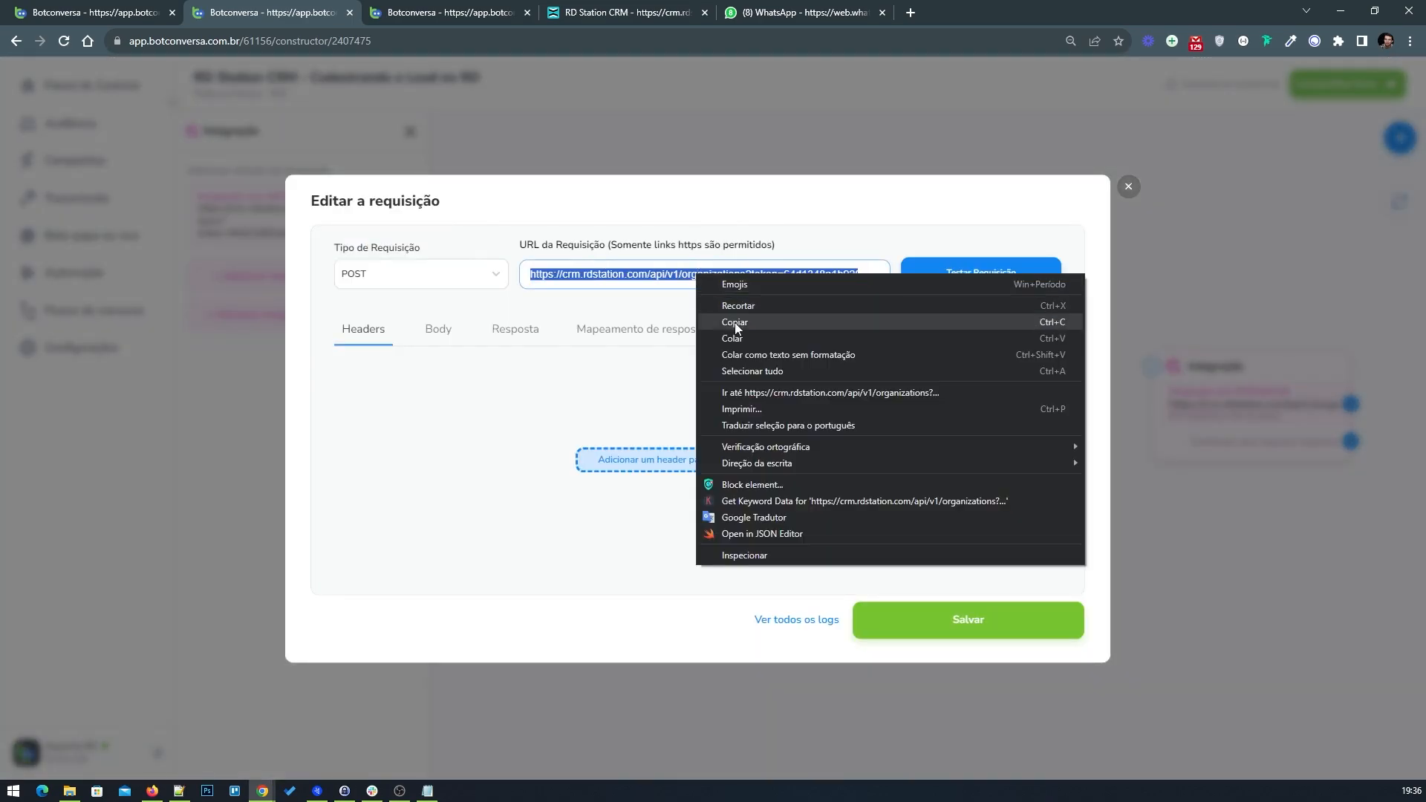
click(742, 338)
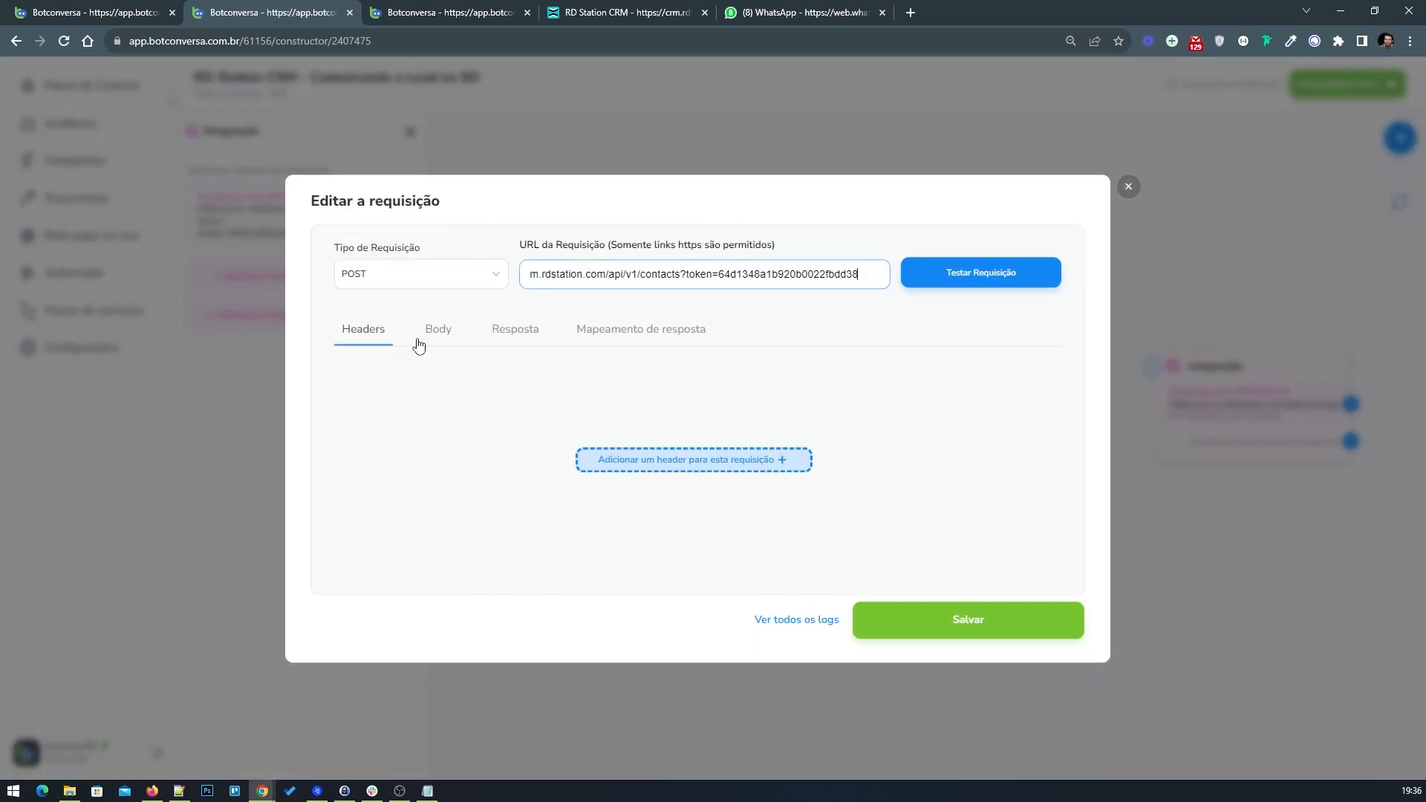
Step: In the copied request's body, delete the organization object and add a root key named contact, following the example's body
click(440, 336)
click(63, 11)
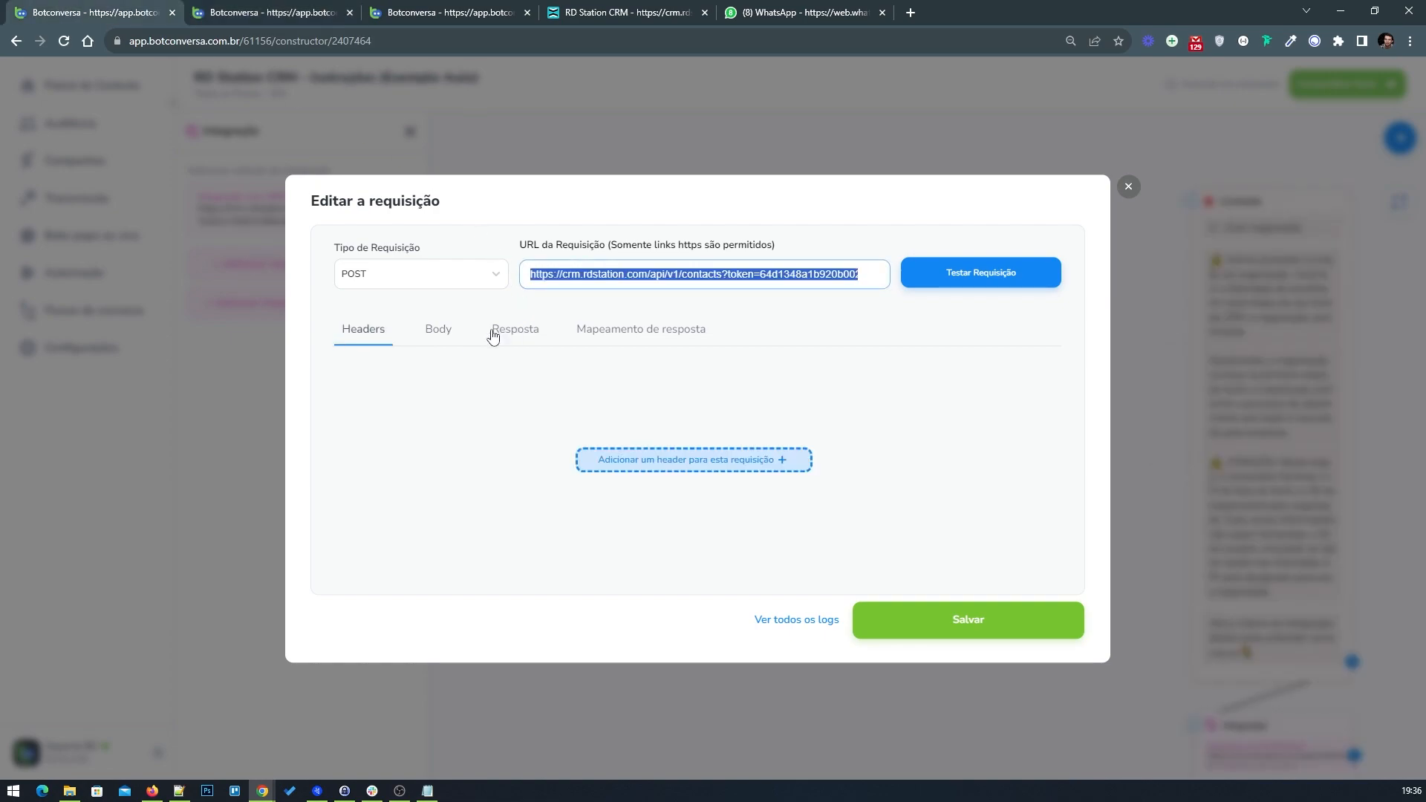
click(434, 330)
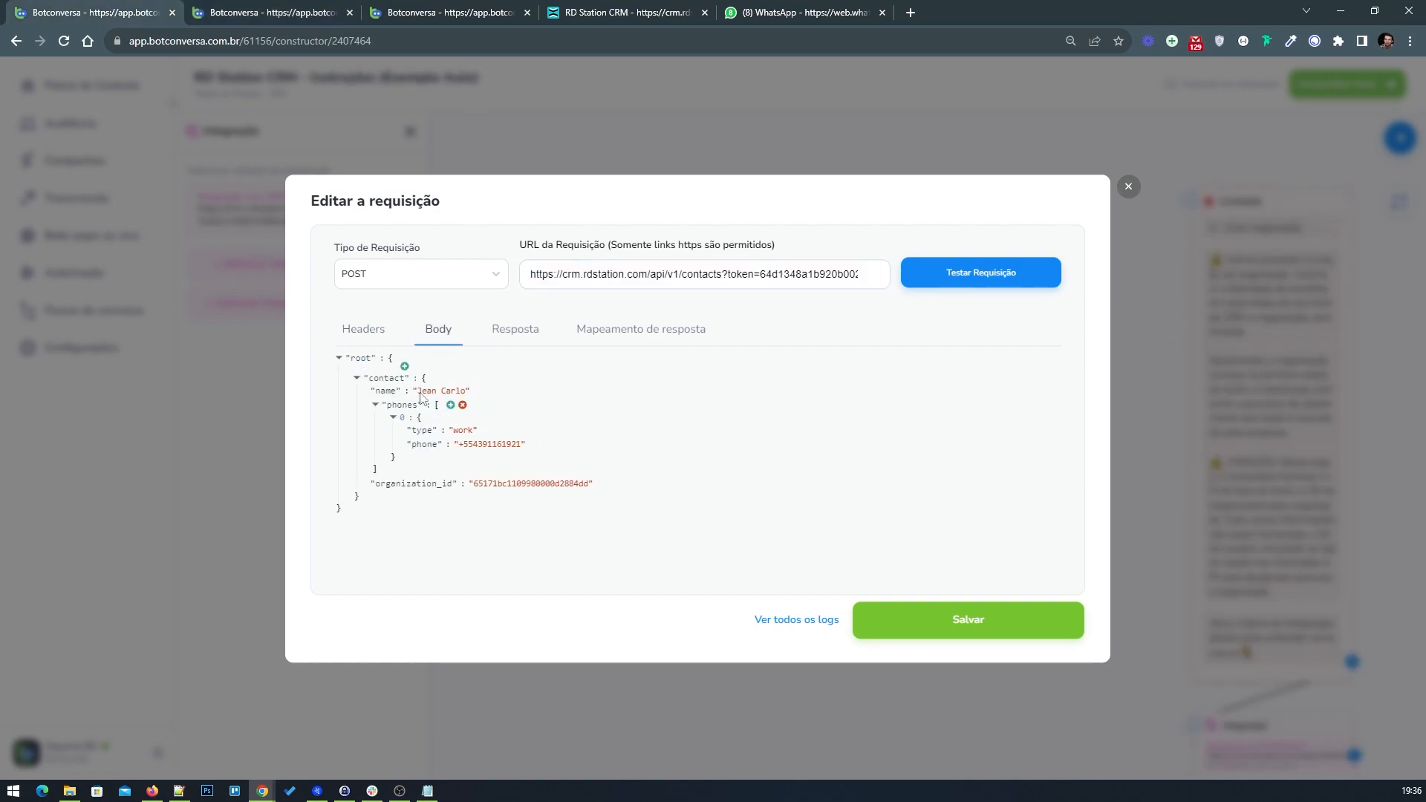
click(233, 7)
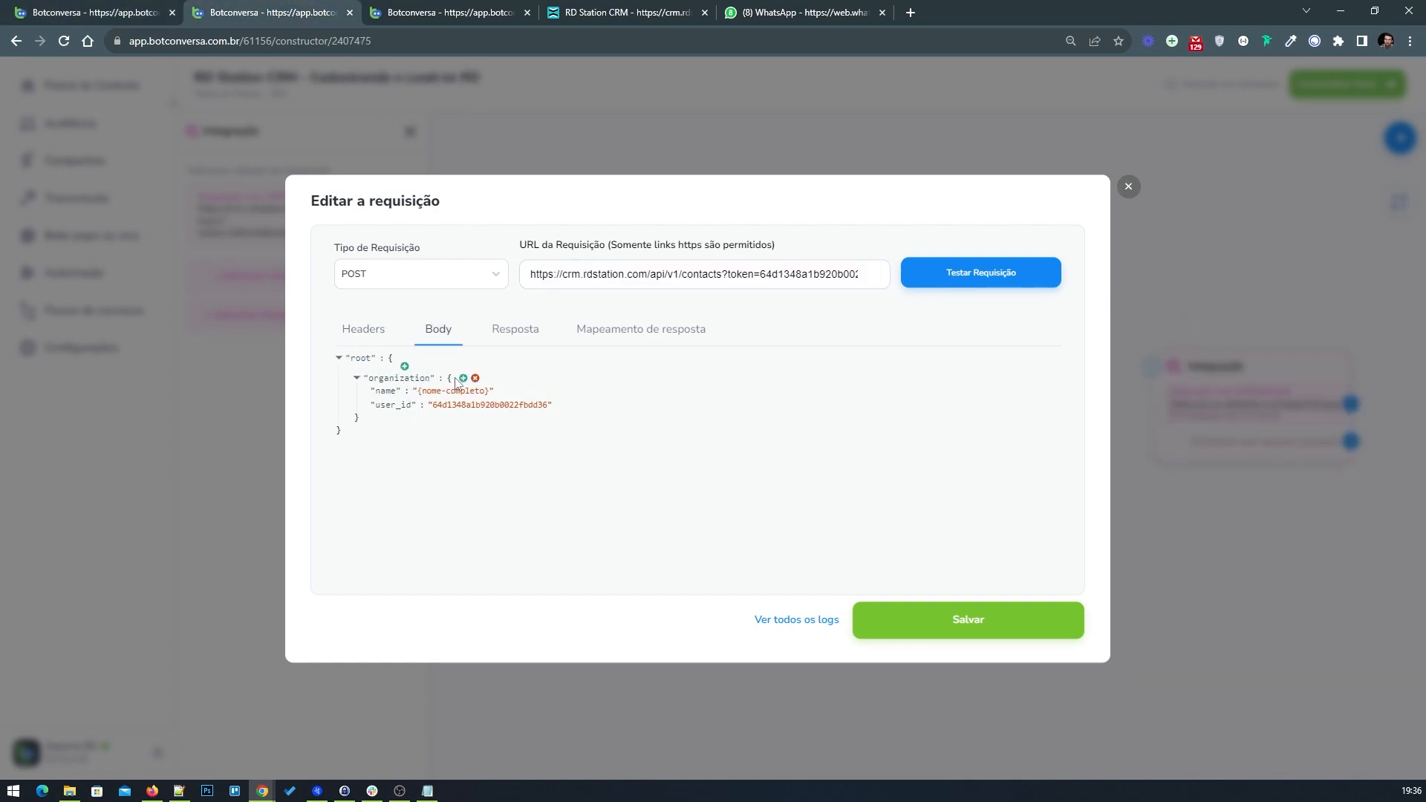
click(478, 371)
click(409, 366)
click(130, 10)
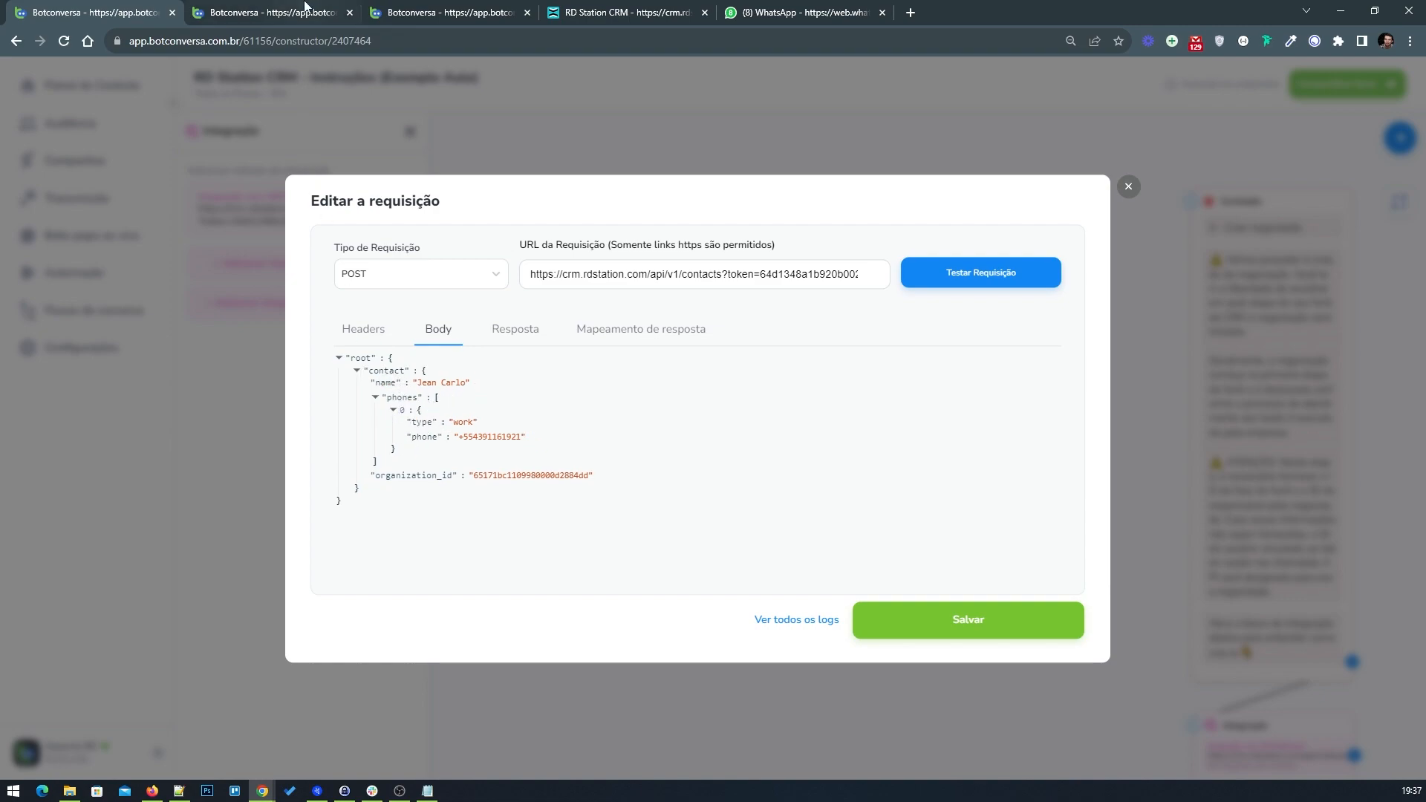
click(271, 12)
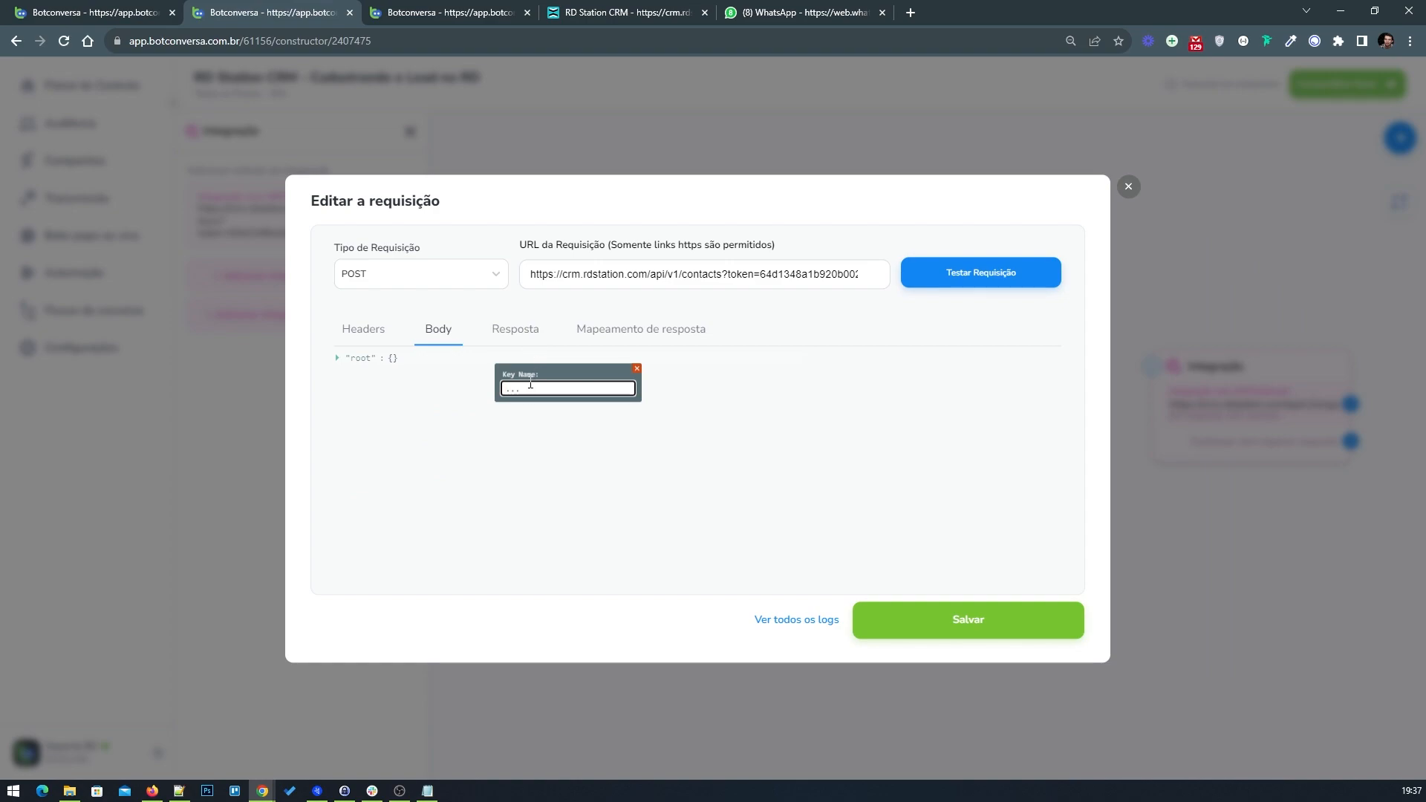
text(tact)
click(629, 389)
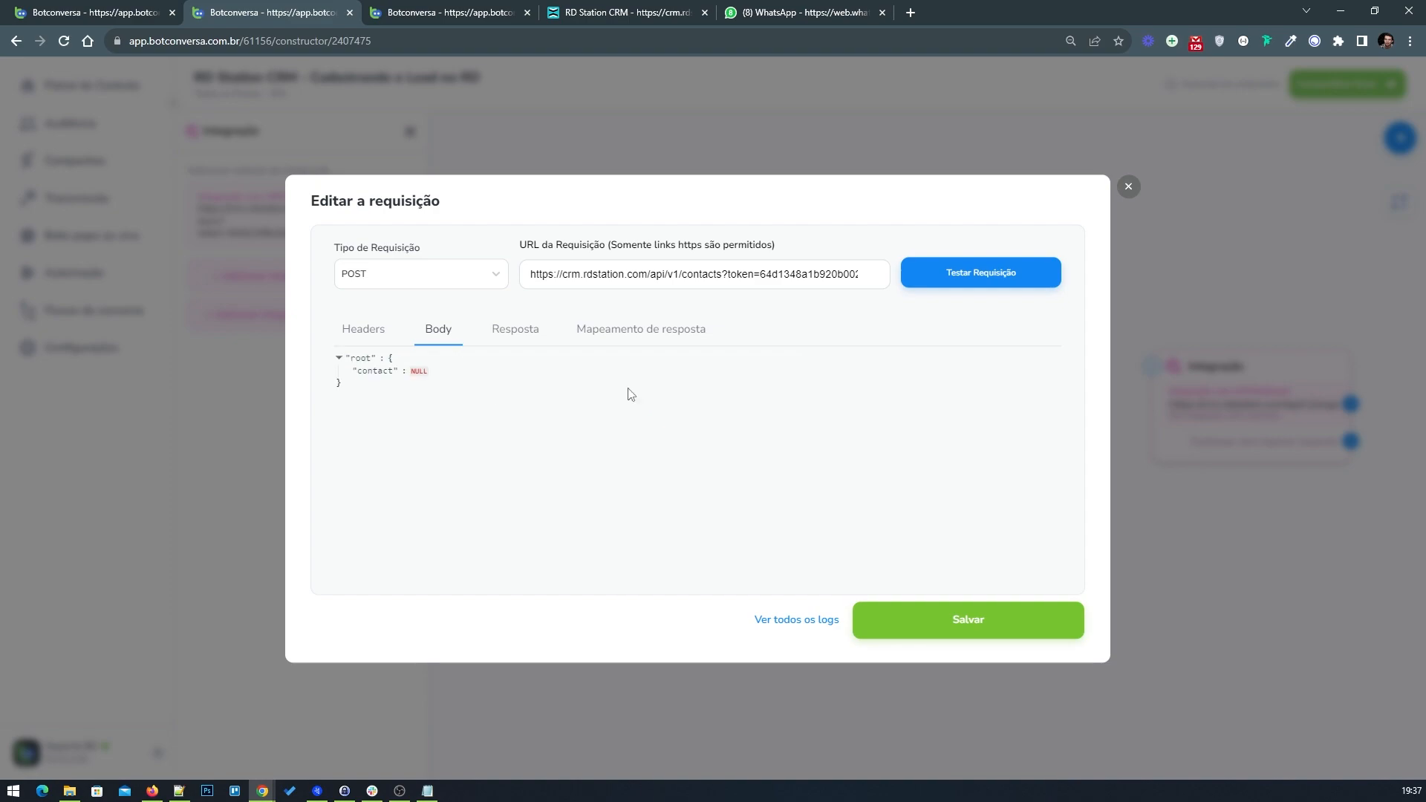
Step: Set the contact key's value to an empty object {}
click(74, 13)
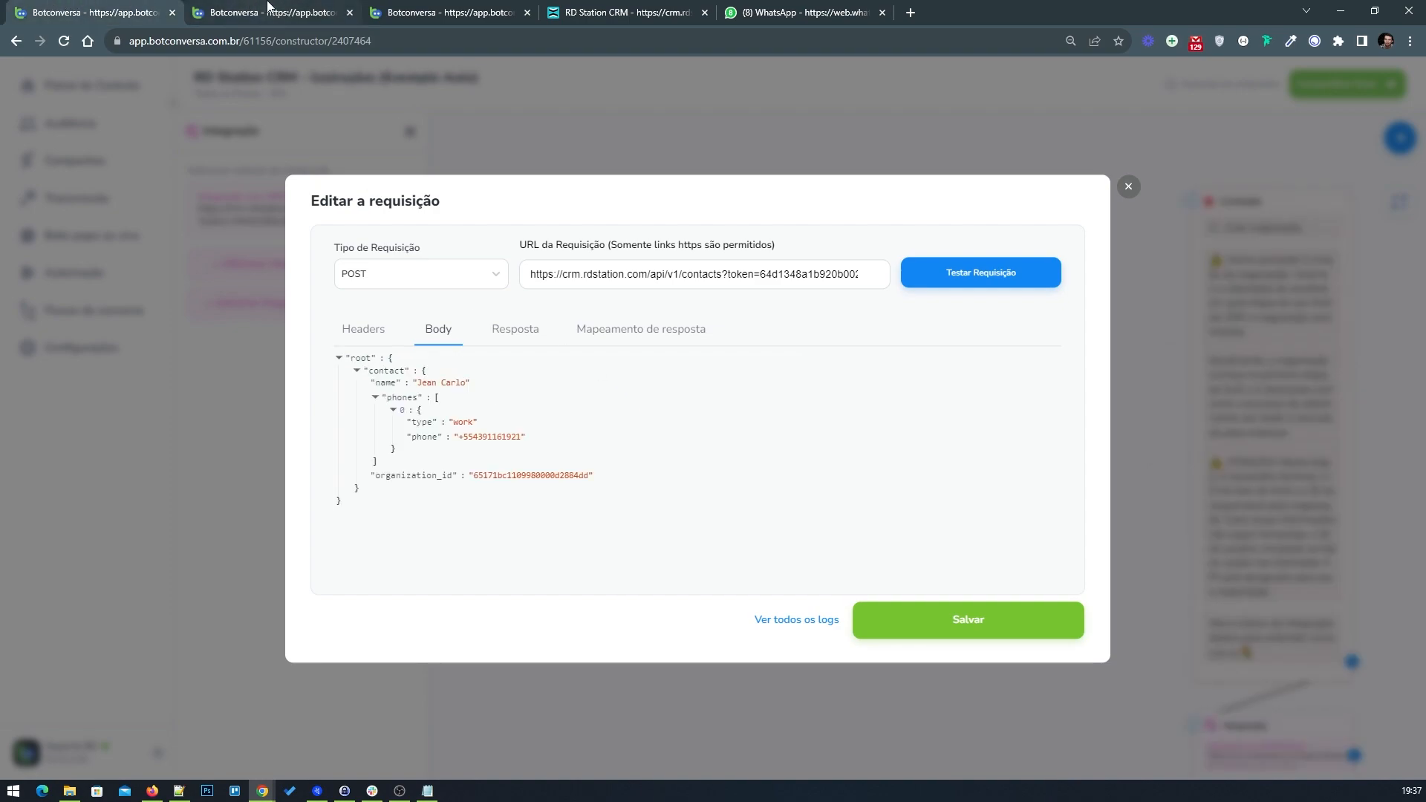
click(319, 12)
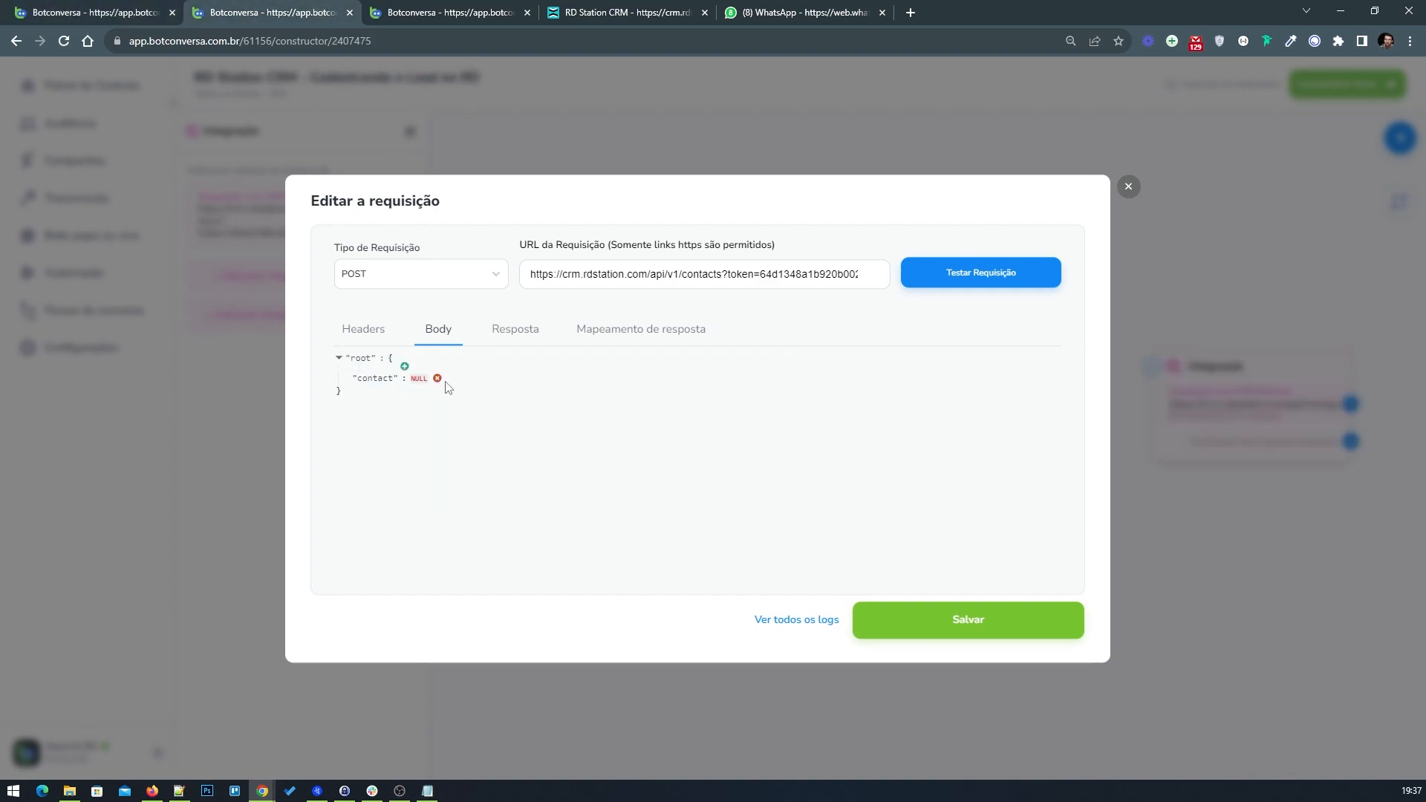
click(421, 379)
click(544, 490)
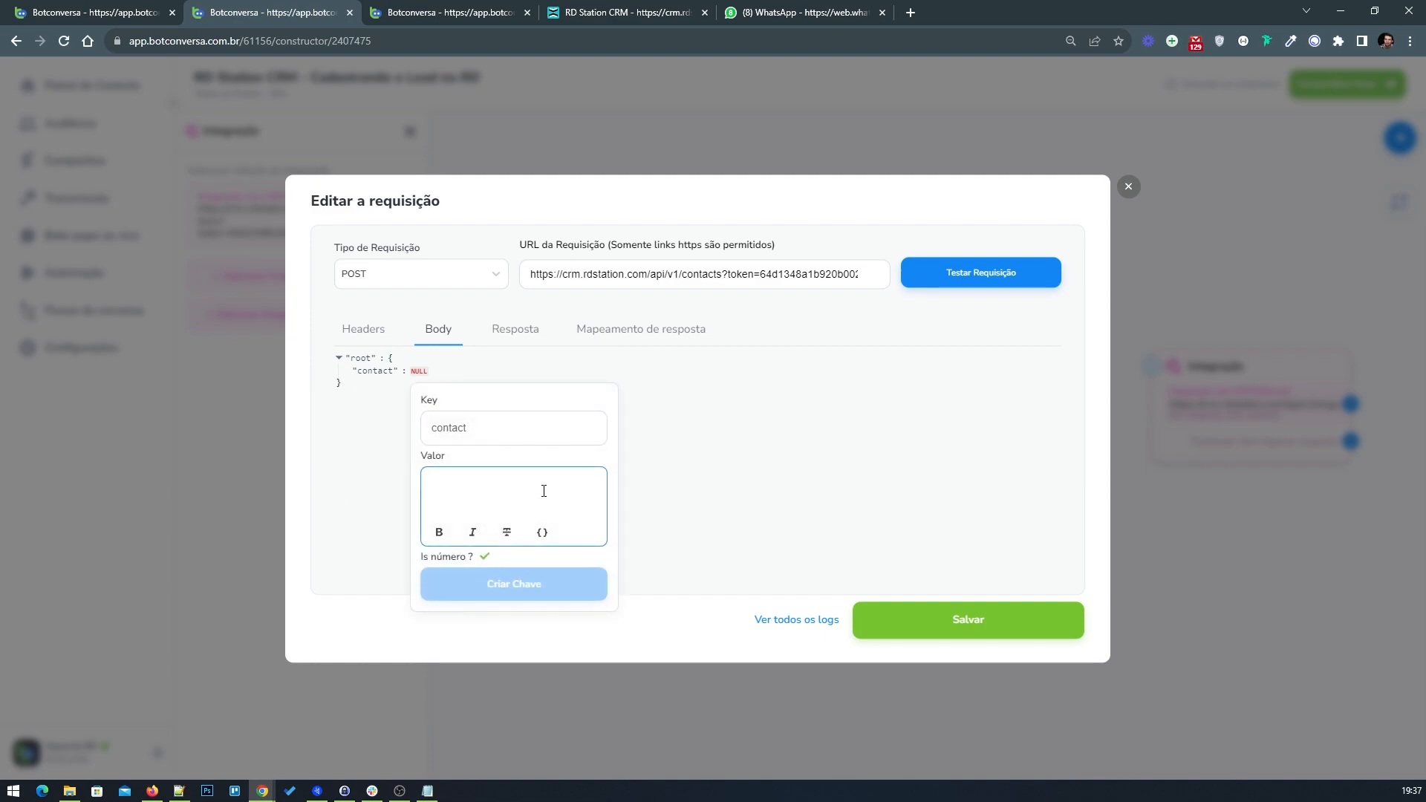
text({})
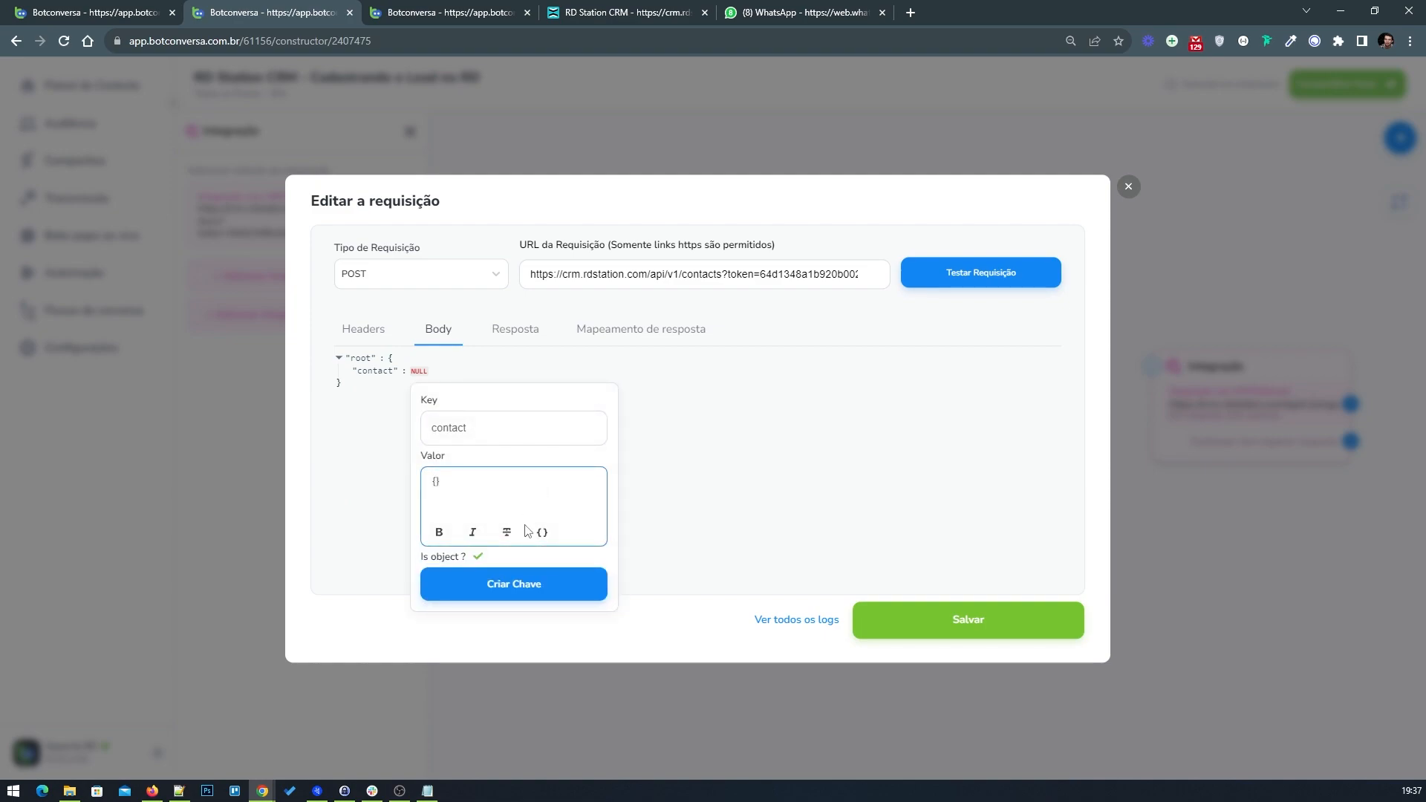
click(481, 576)
Step: Add a name key inside the contact object
click(89, 11)
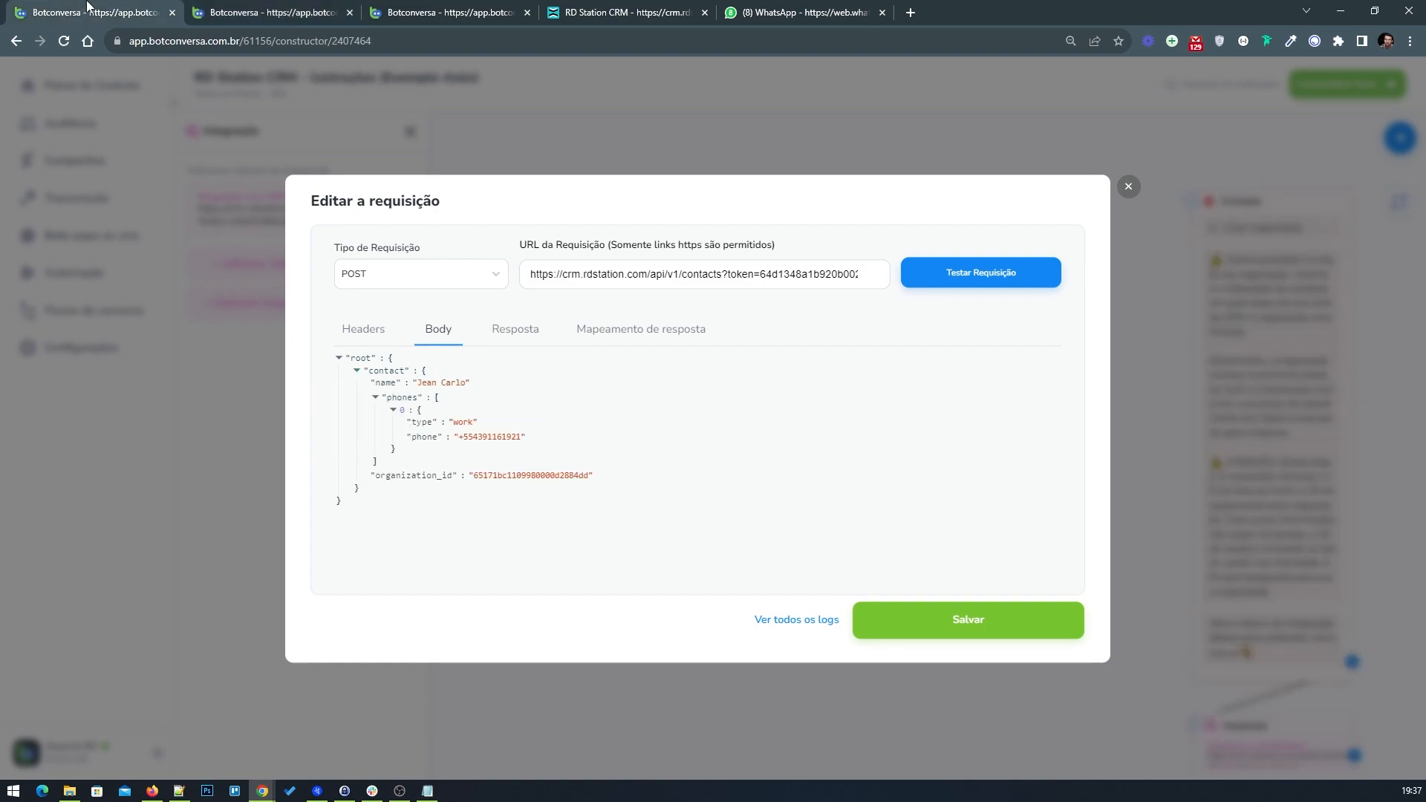
click(260, 9)
click(442, 379)
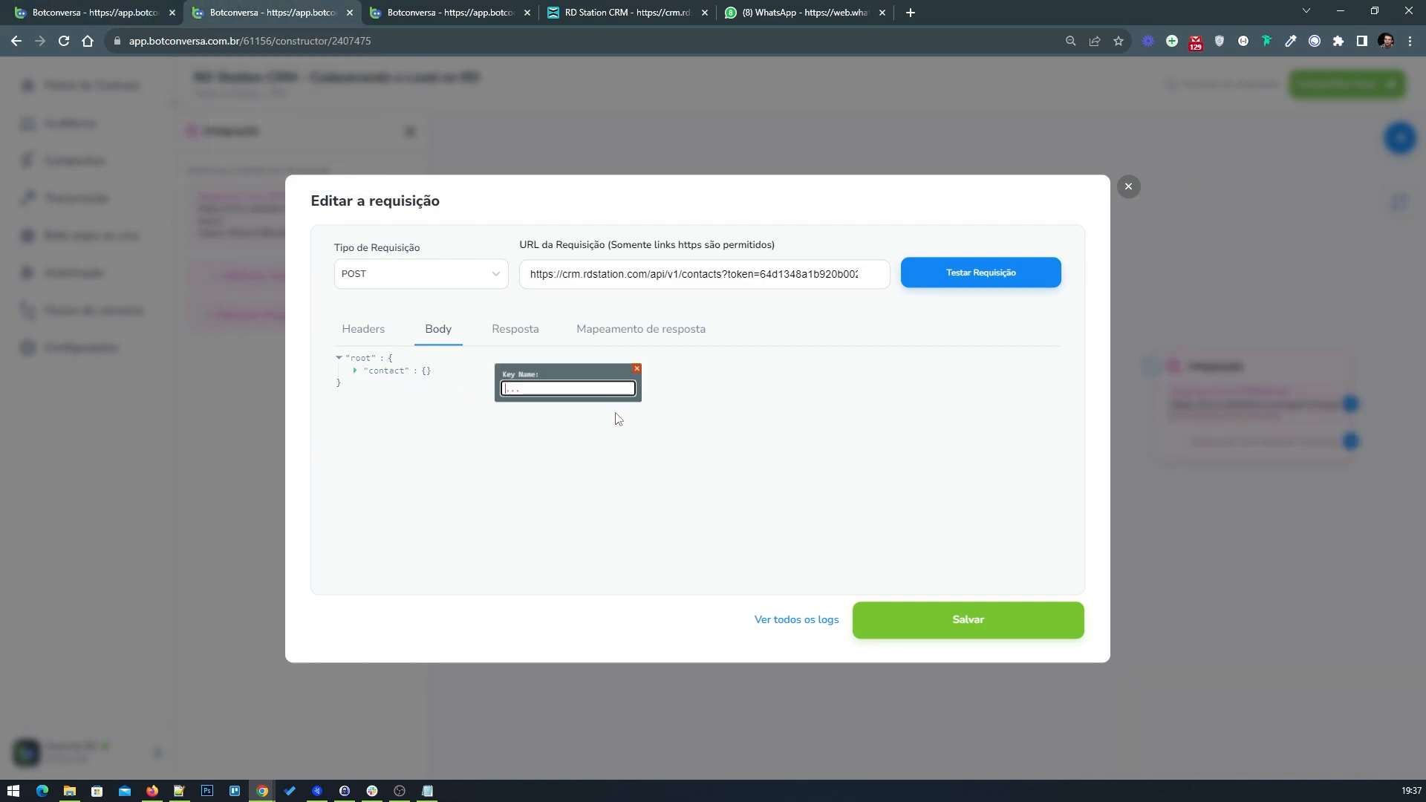
text(na)
click(46, 10)
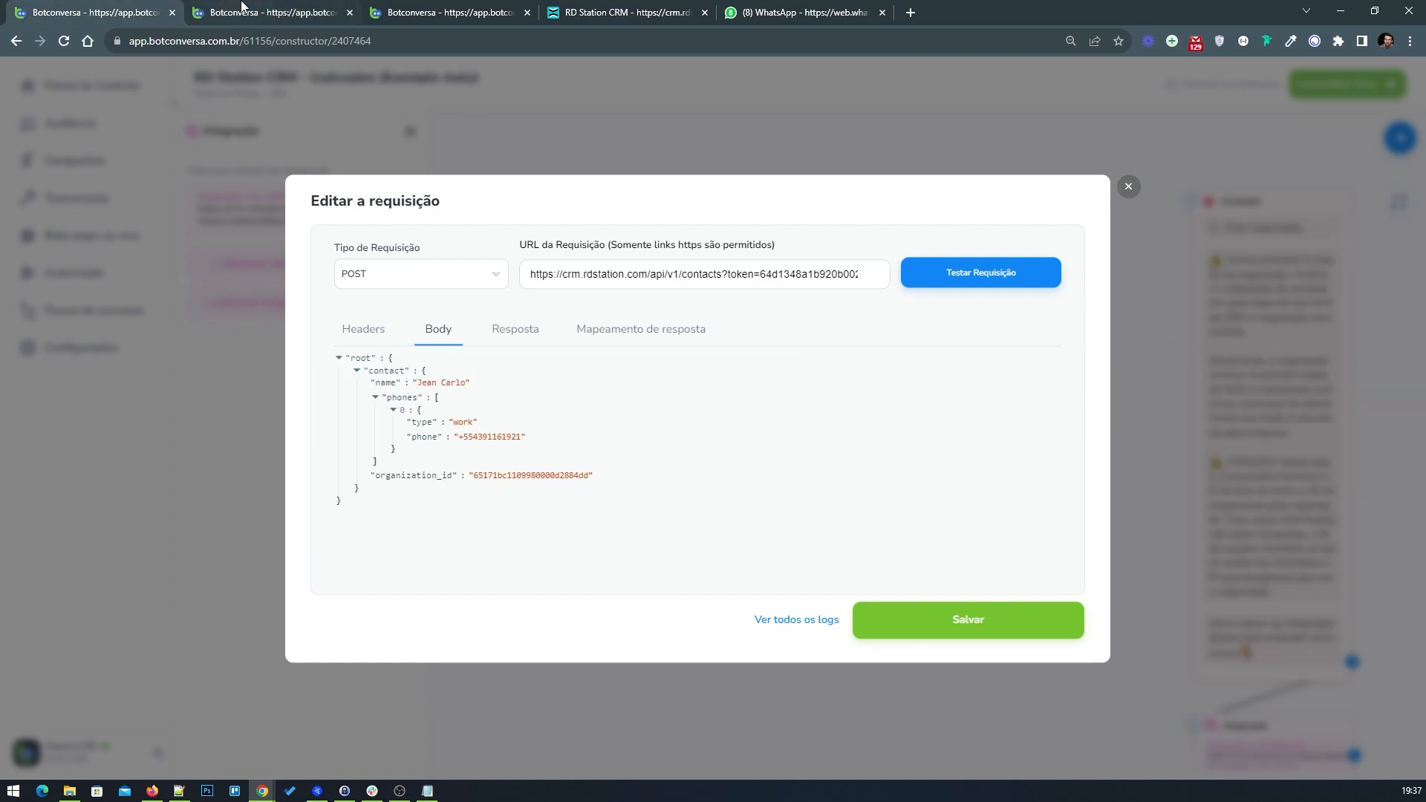
click(241, 8)
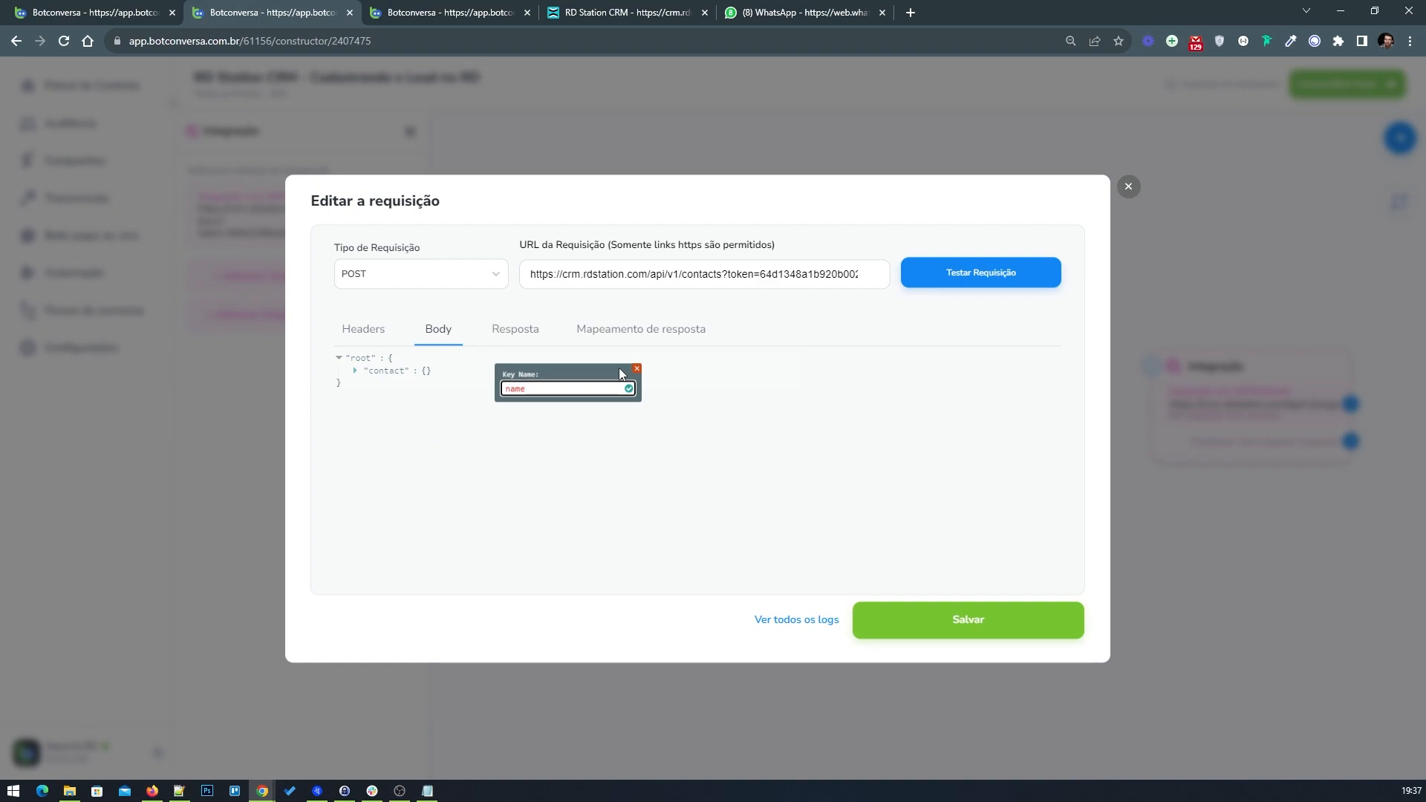
click(628, 388)
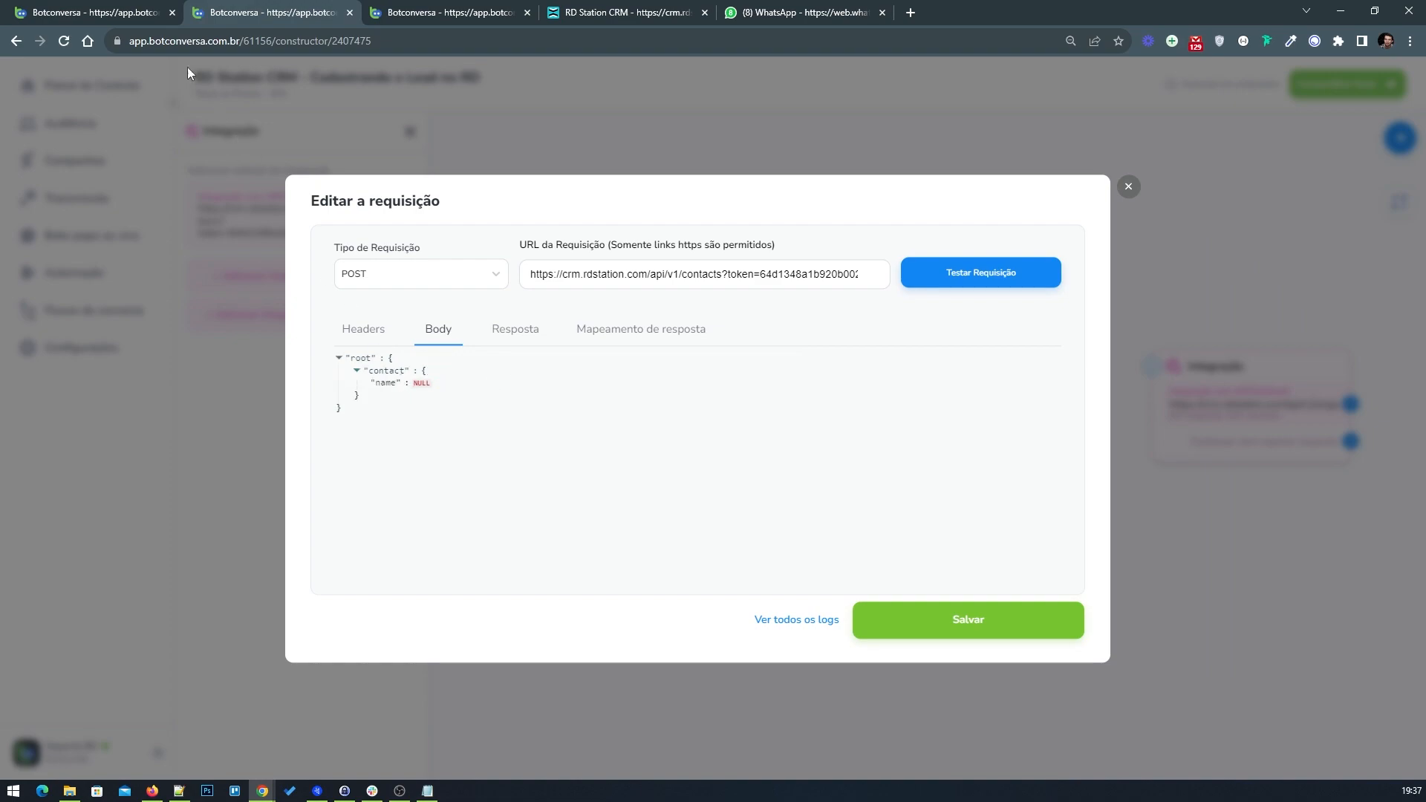
Step: Add a phones key inside the contact object, next to name
click(123, 11)
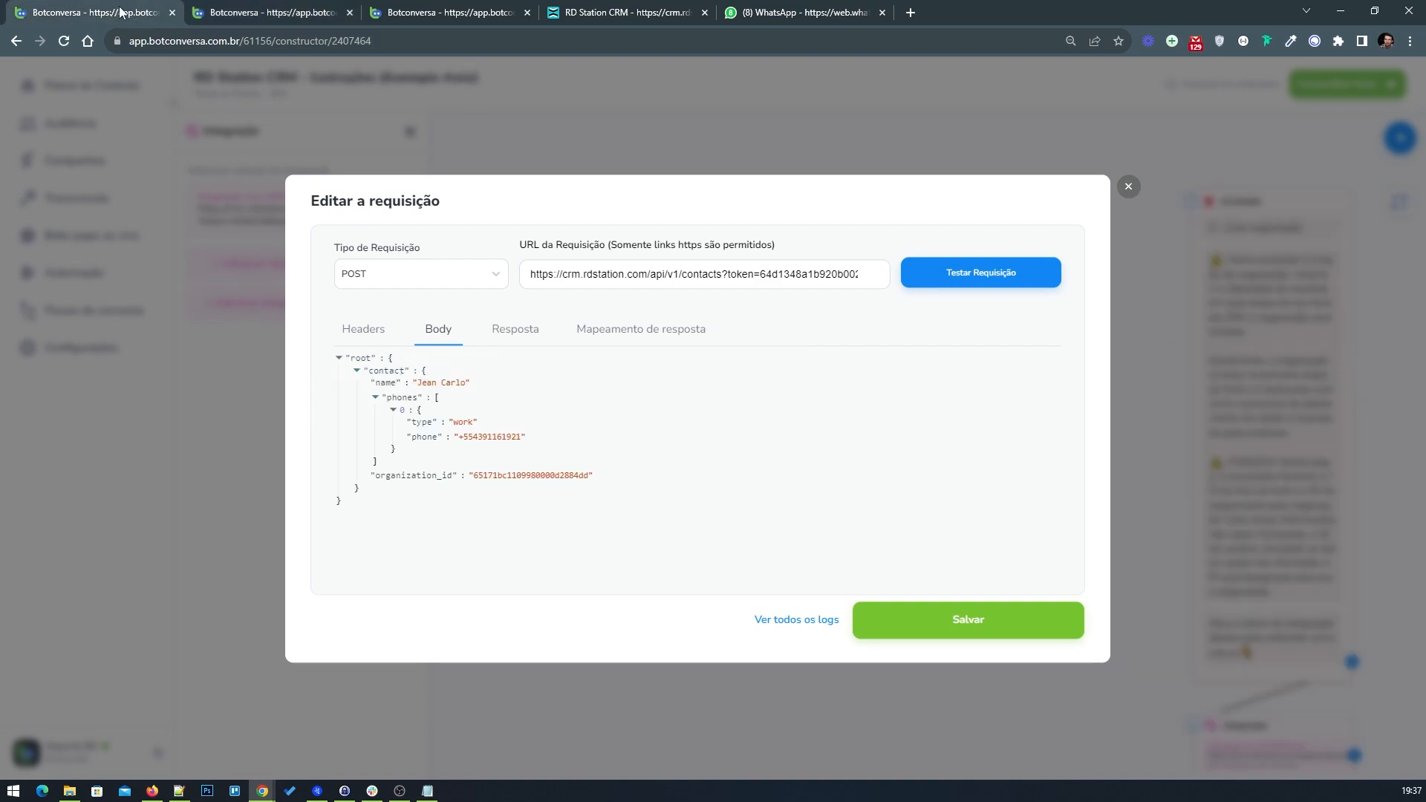
click(278, 6)
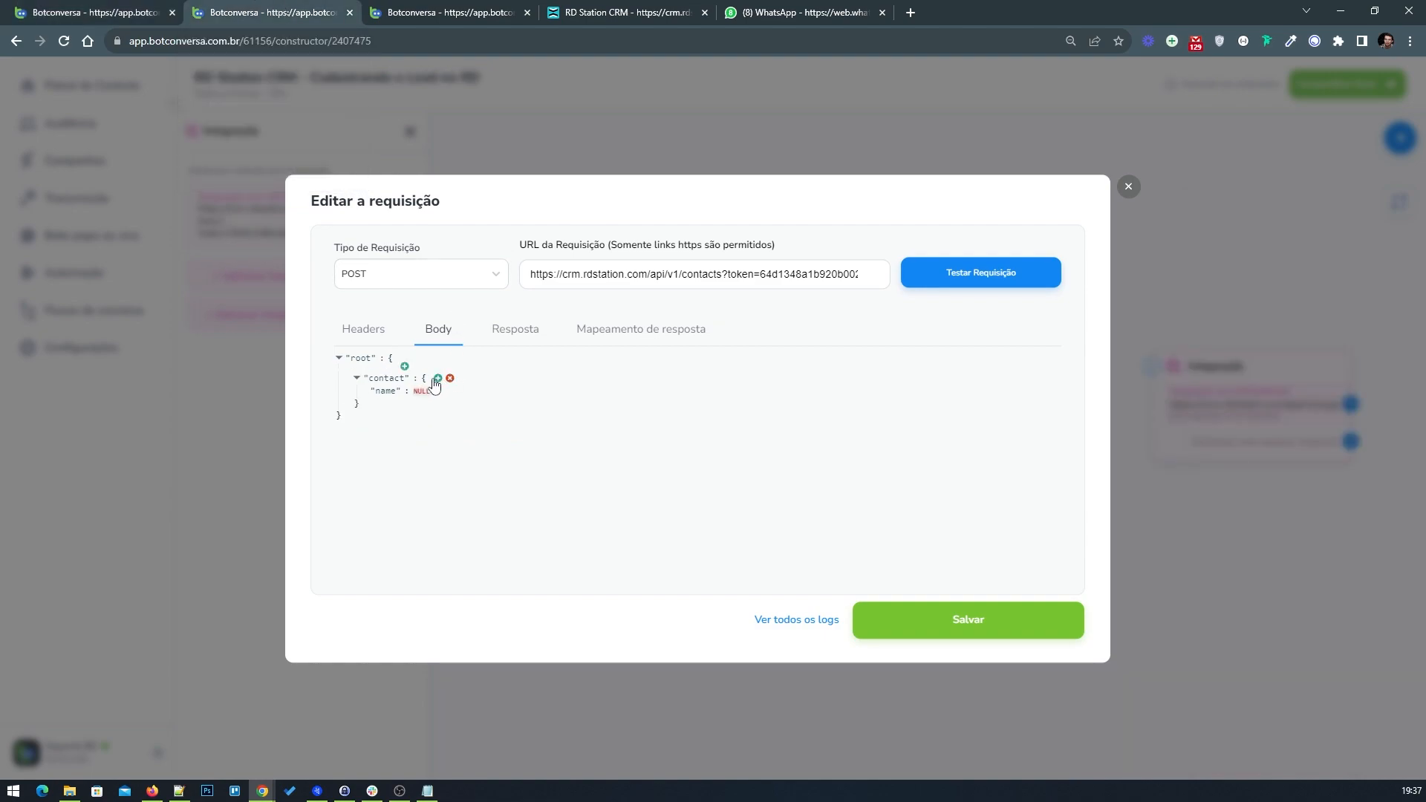
click(438, 372)
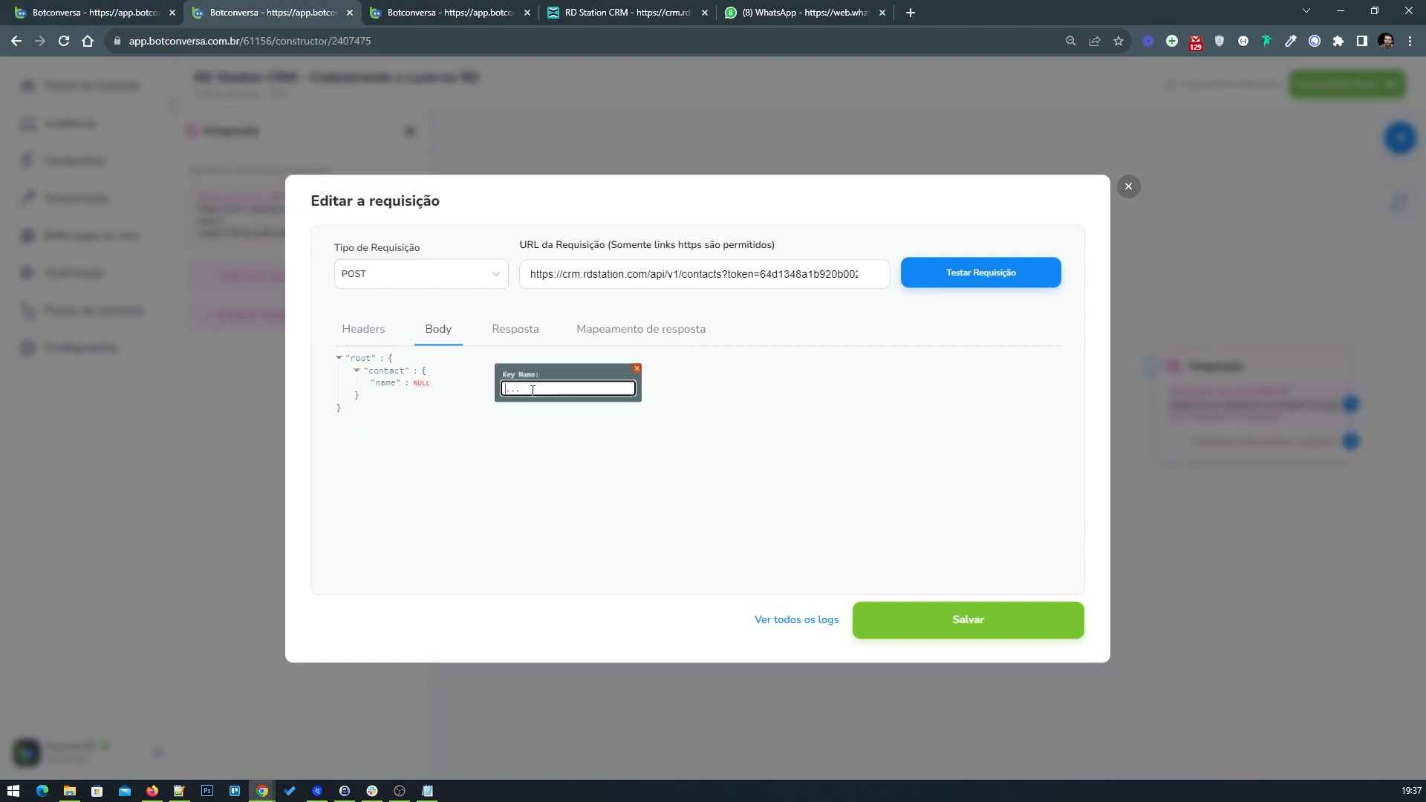
text(phones)
click(629, 388)
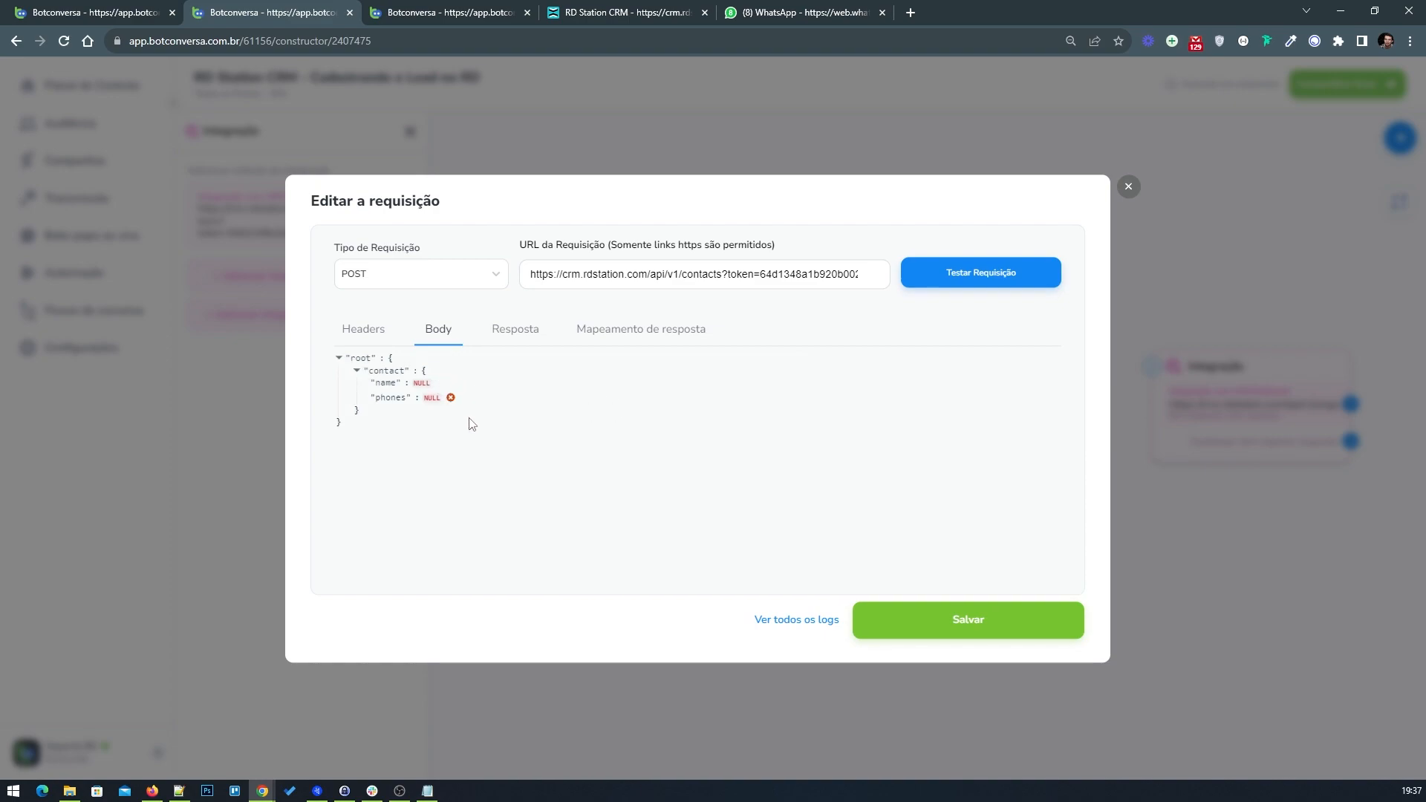
Step: Set the phones key's value to an empty array []
click(109, 9)
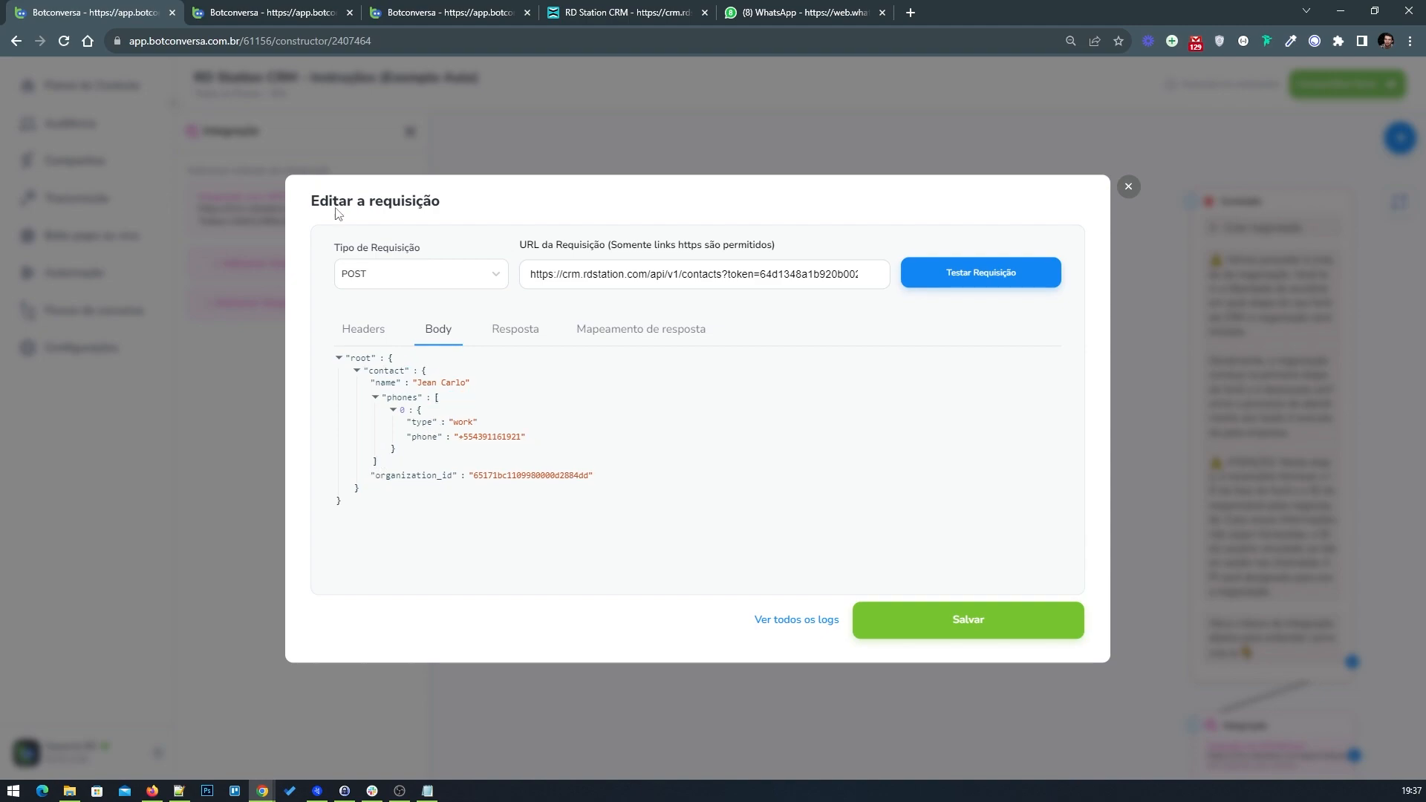
click(264, 10)
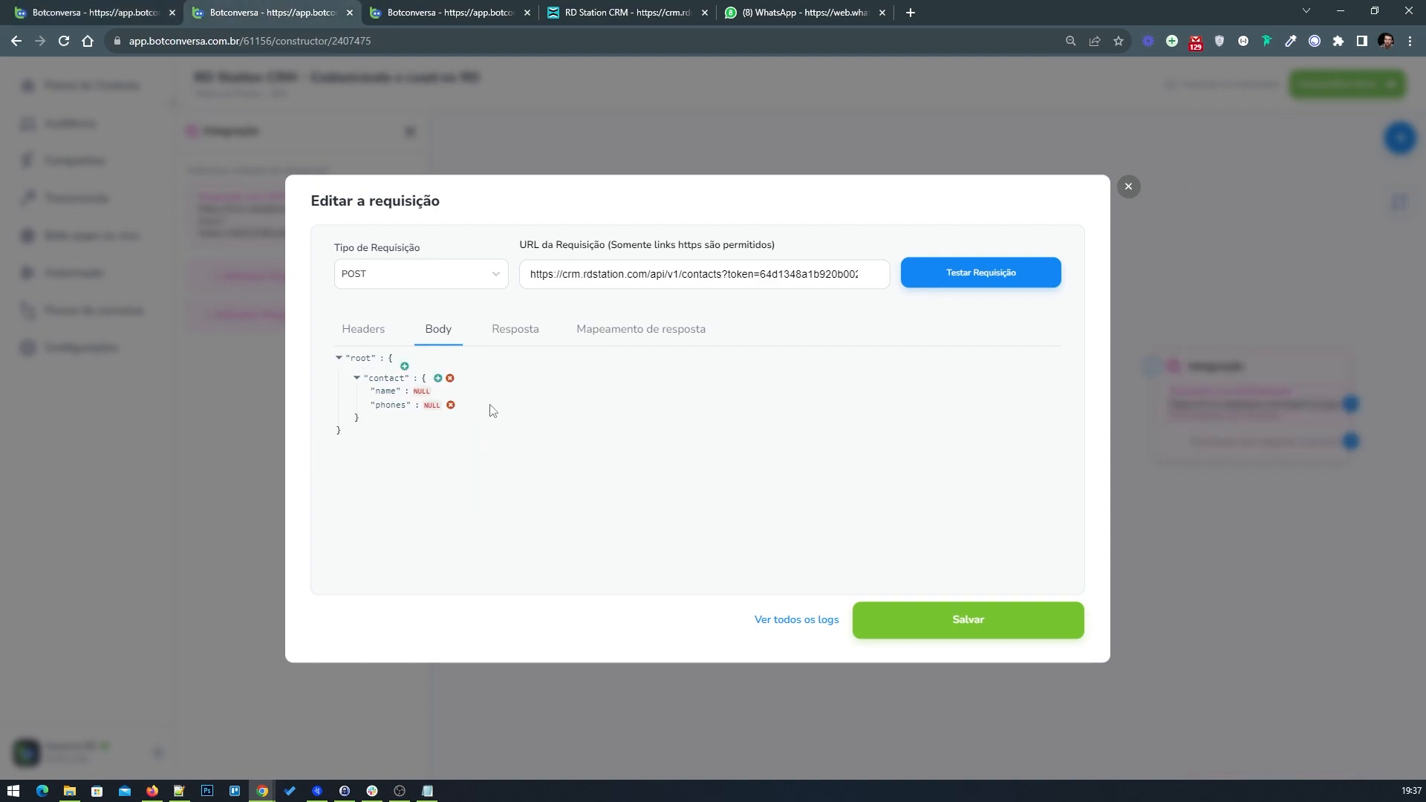
click(445, 401)
click(469, 505)
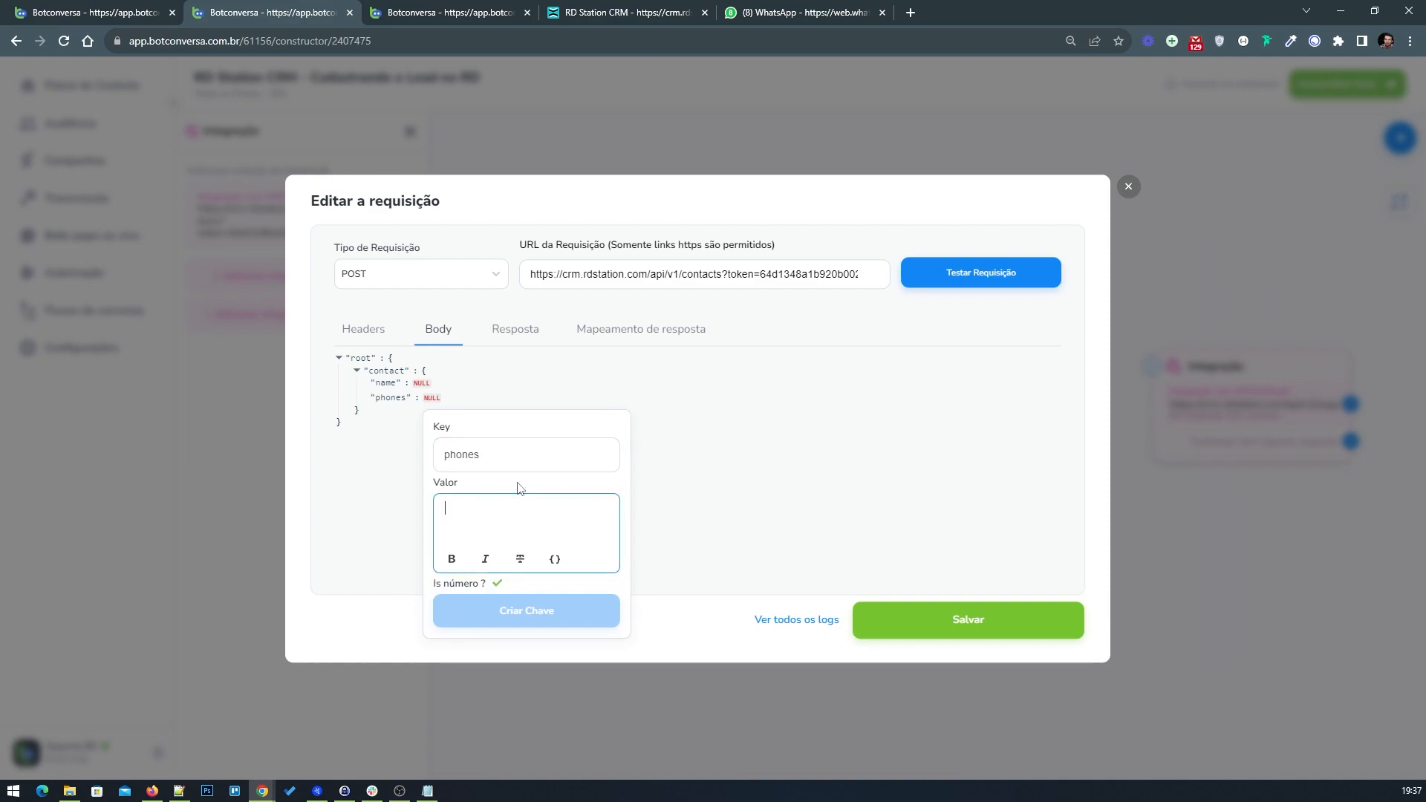
text([)
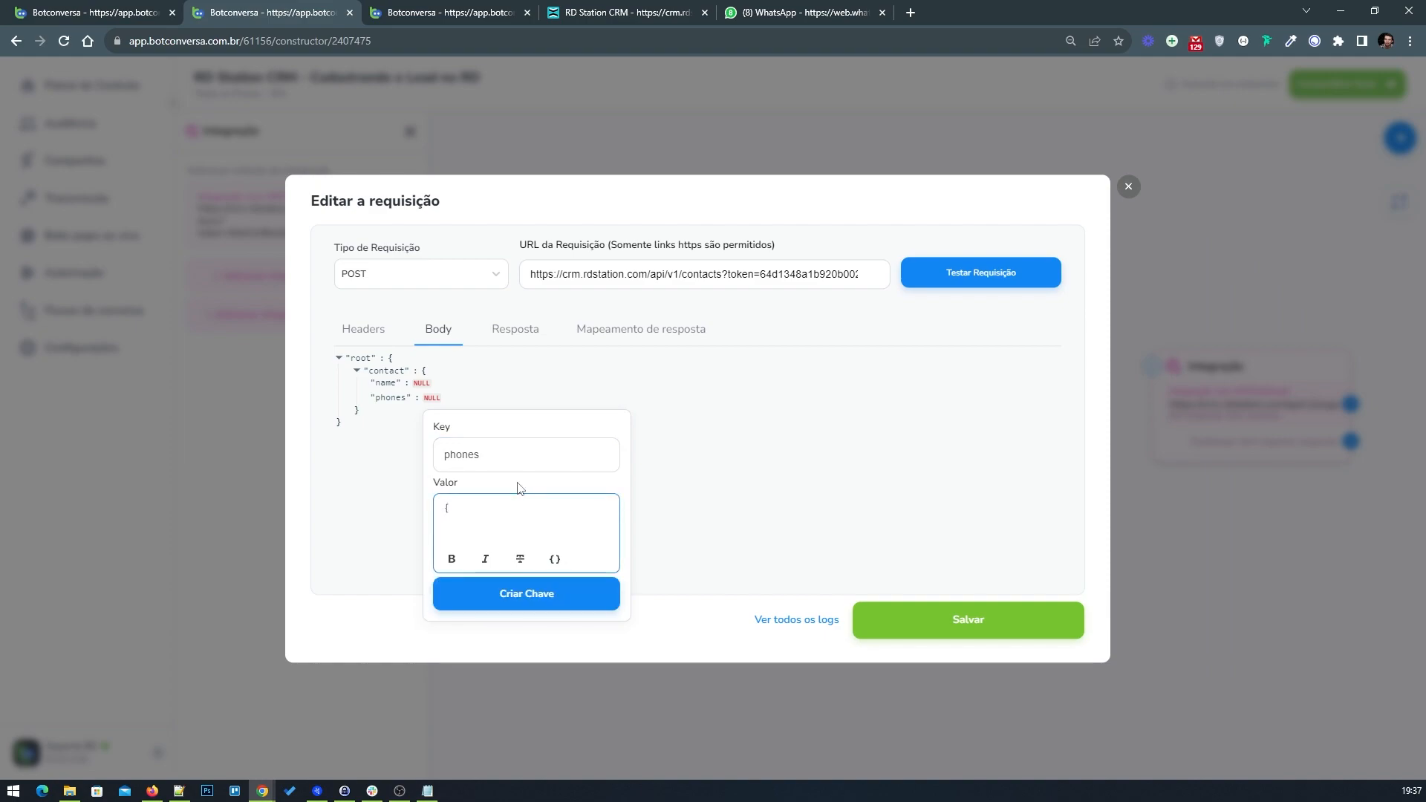
key(BackSpace)
text([])
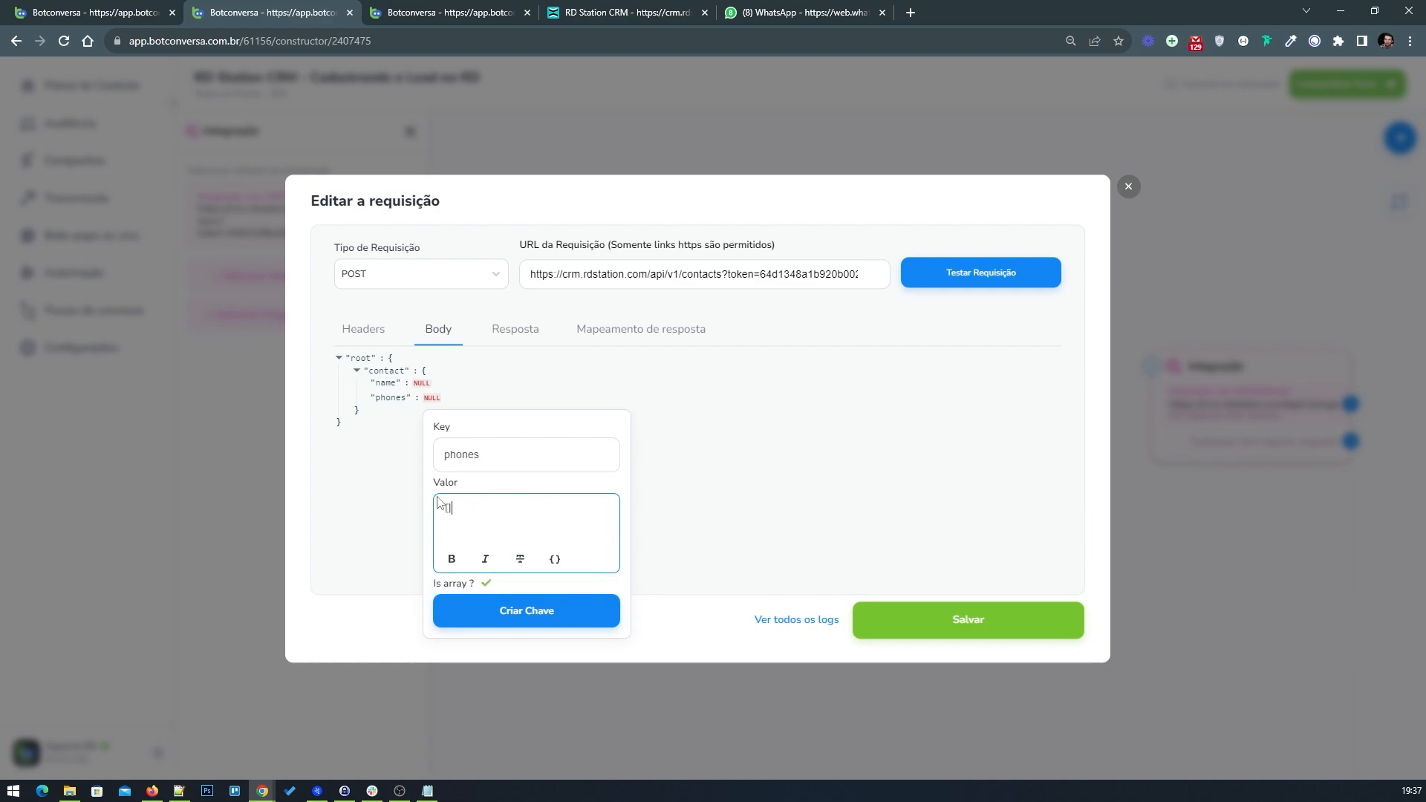
drag(436, 587, 490, 588)
click(488, 587)
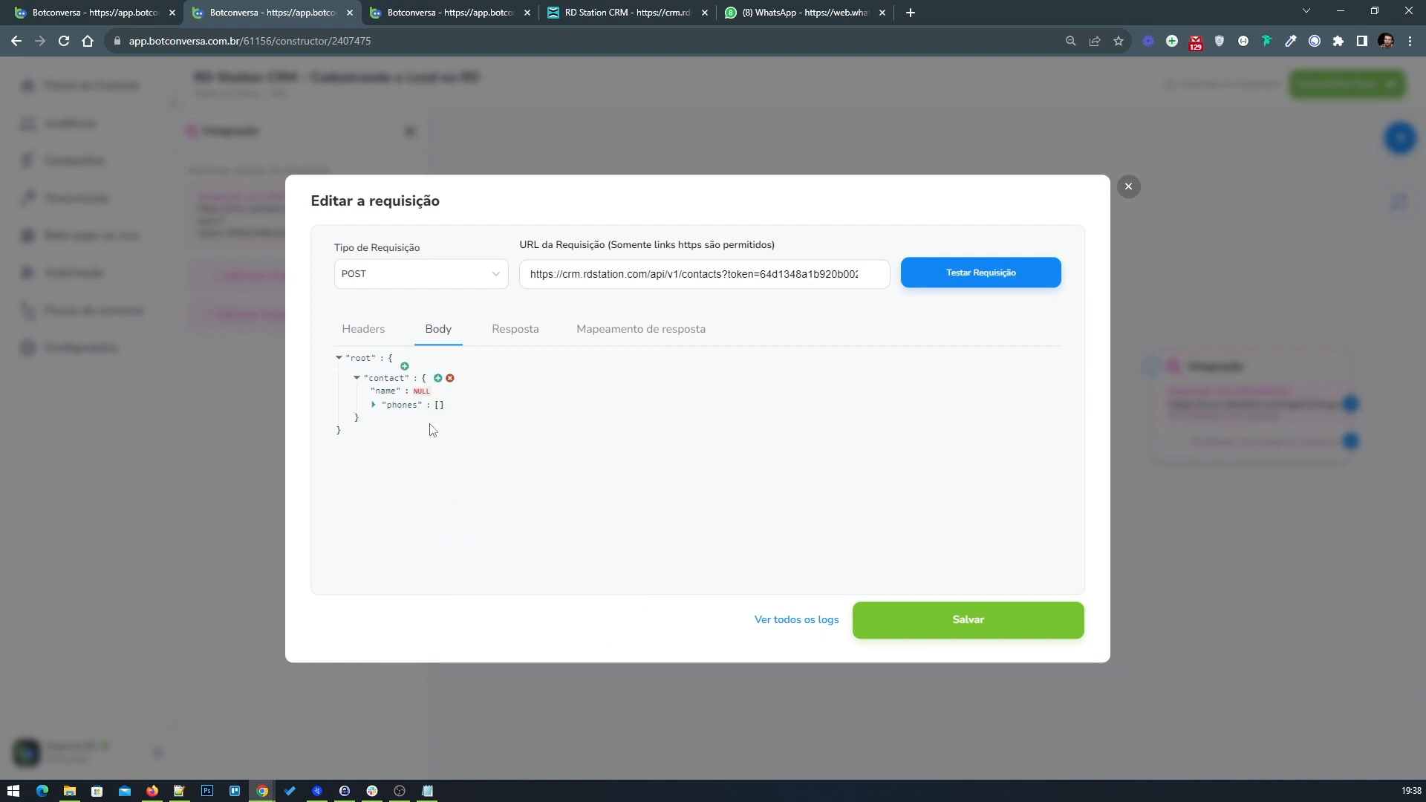
Step: Inspect the phones array entry in the example flow's request body
click(137, 6)
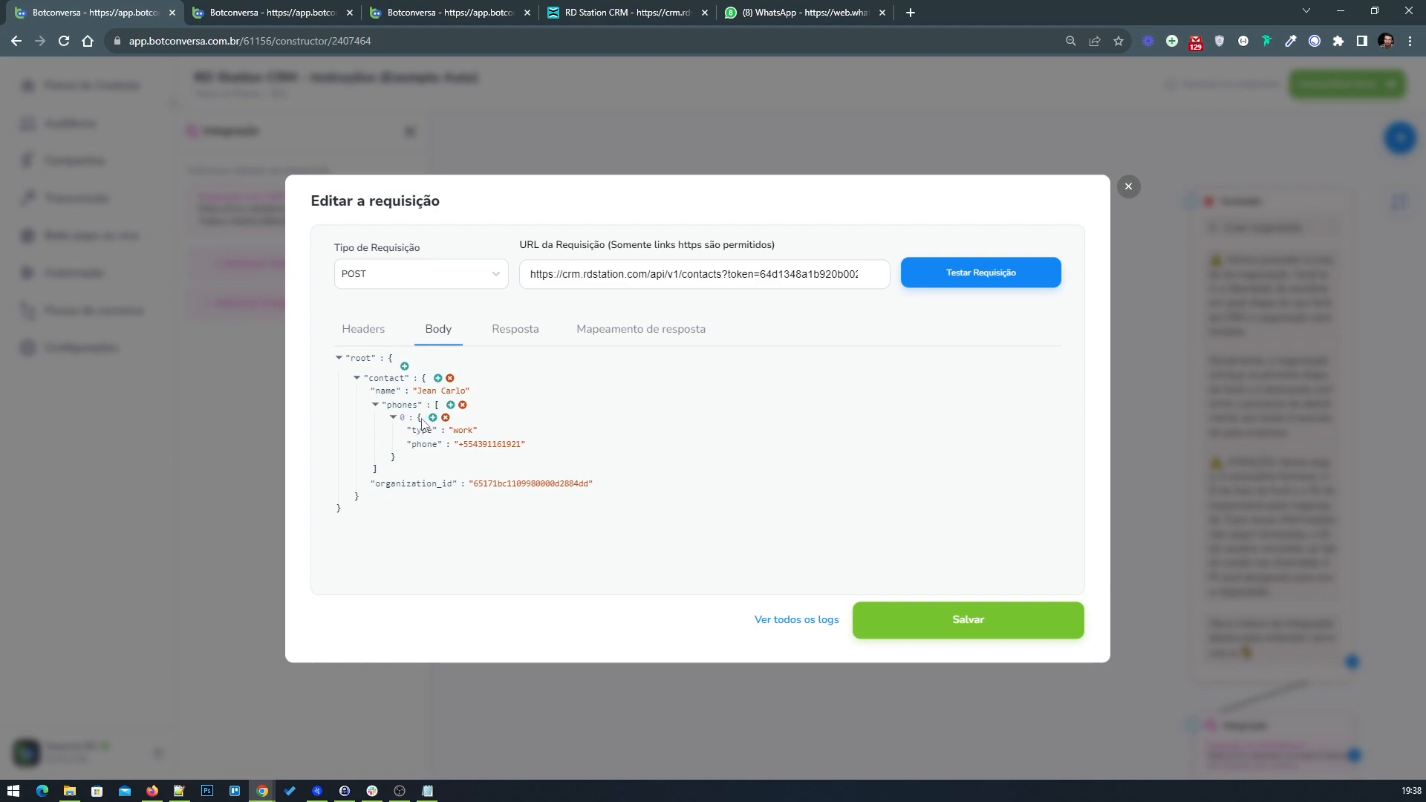
drag(417, 421, 423, 421)
click(423, 421)
click(364, 441)
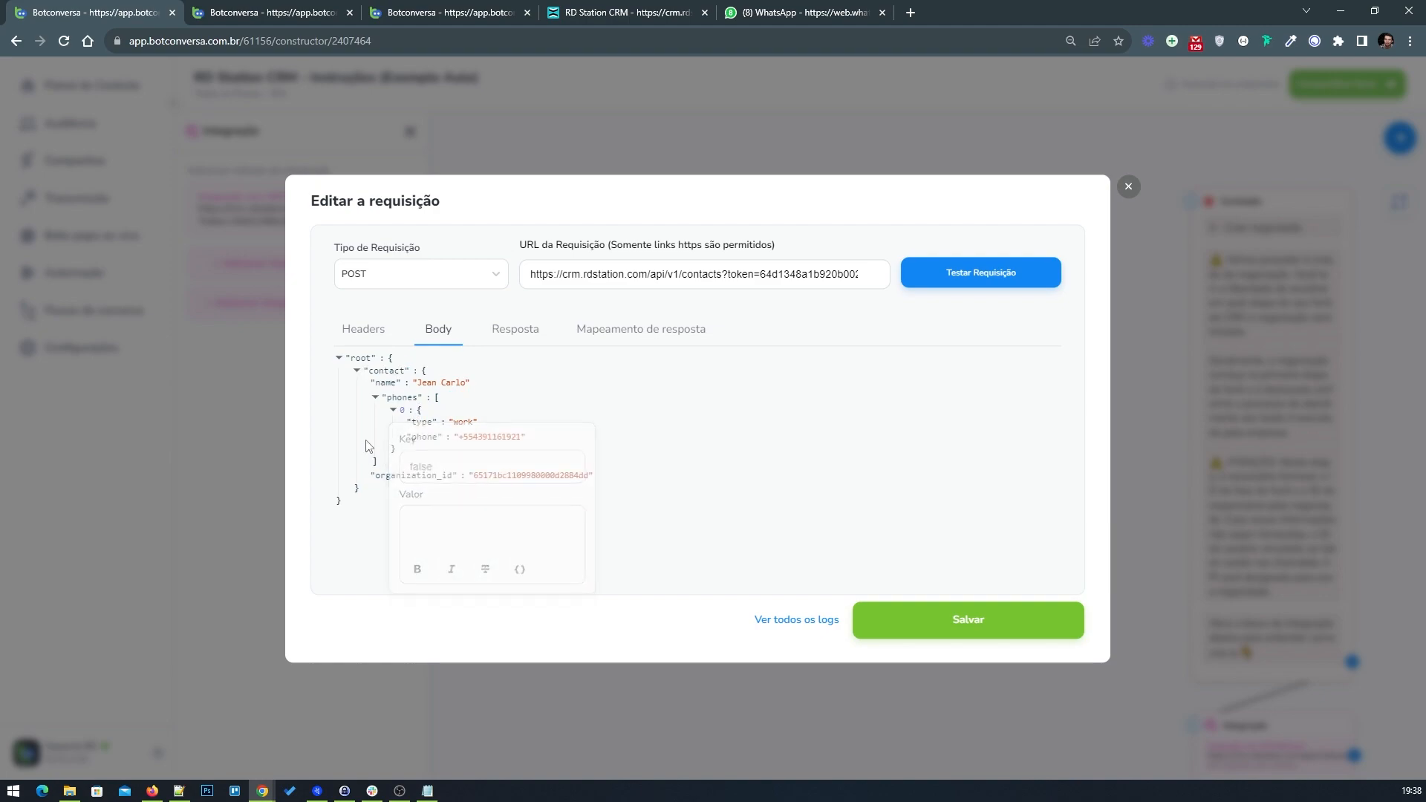
click(393, 449)
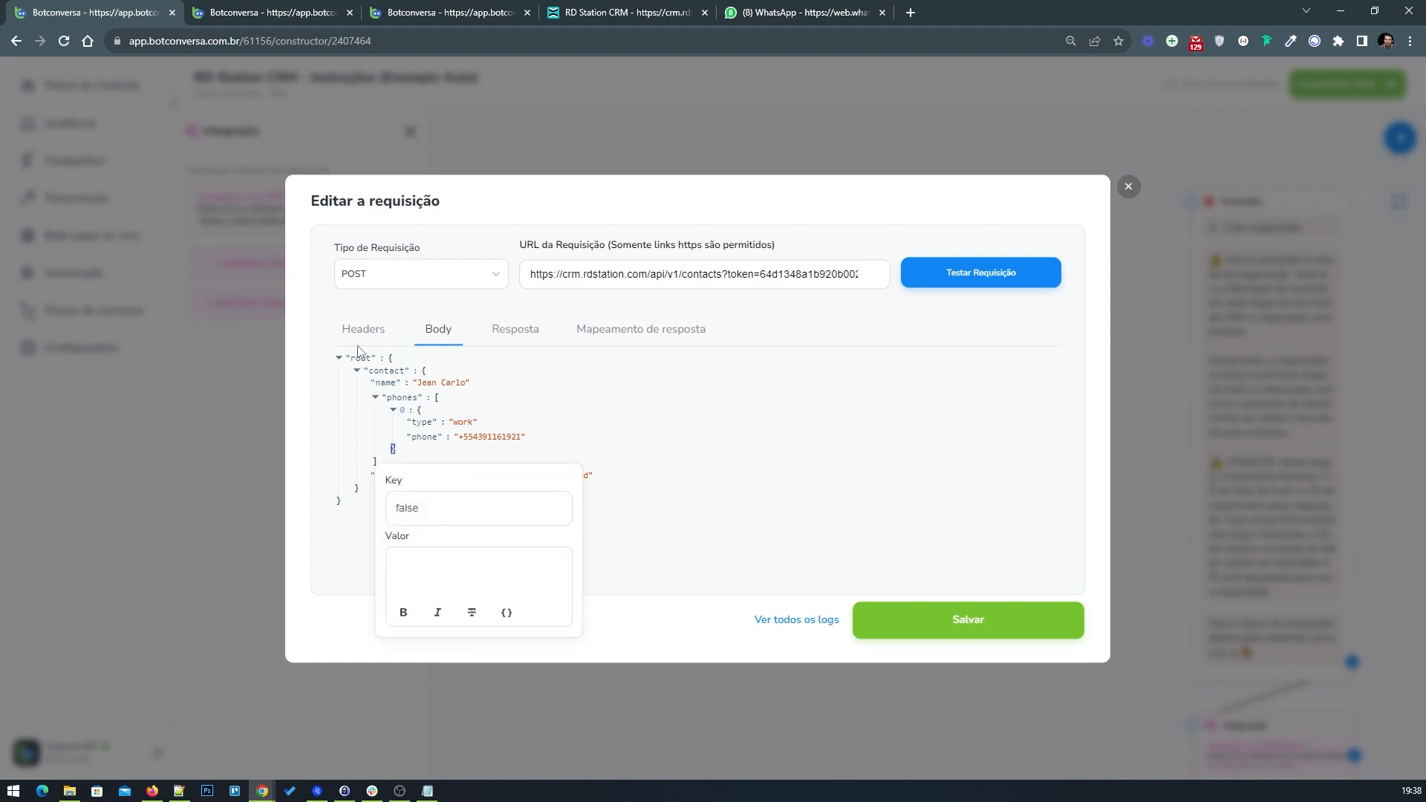
click(263, 18)
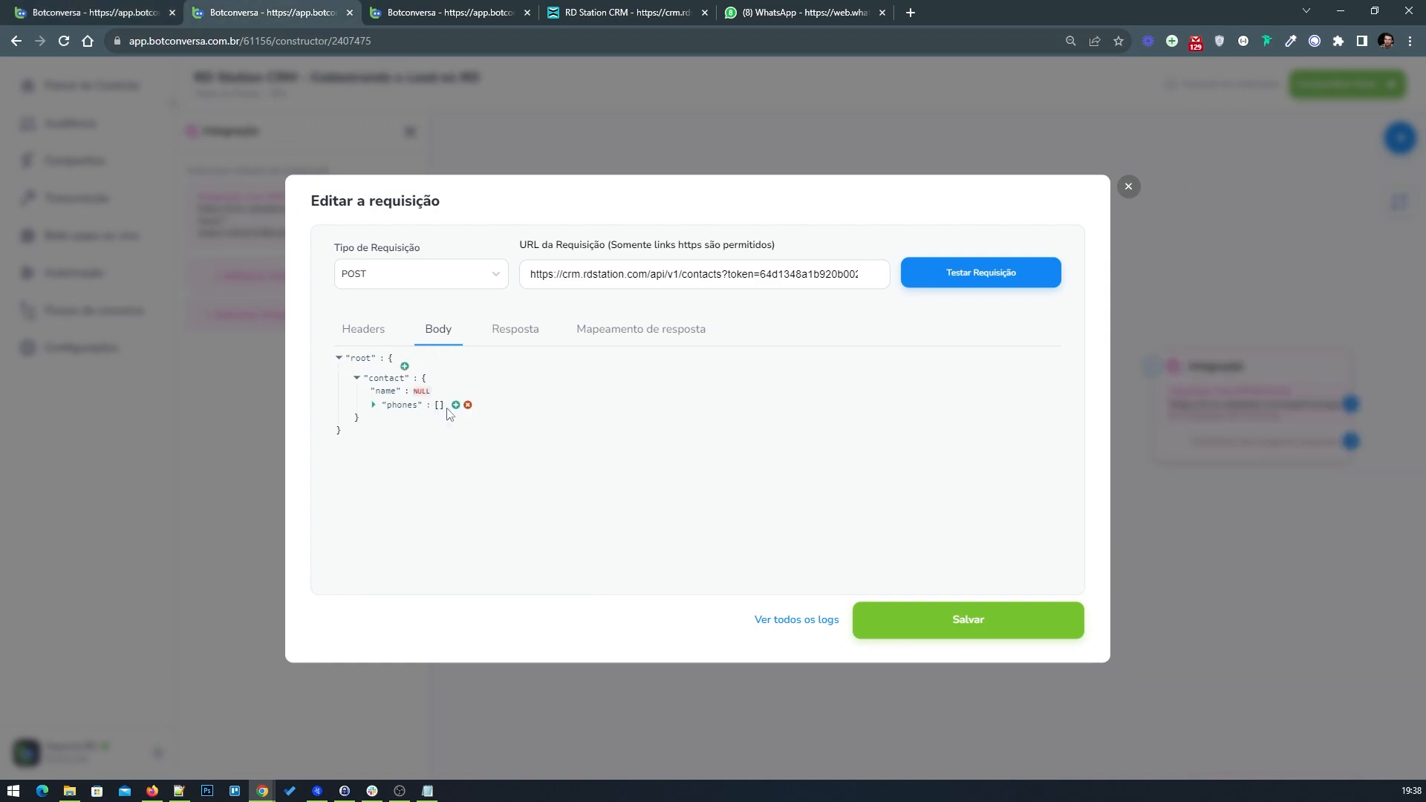
Step: Add an empty object {} as the first element of the phones array
click(455, 407)
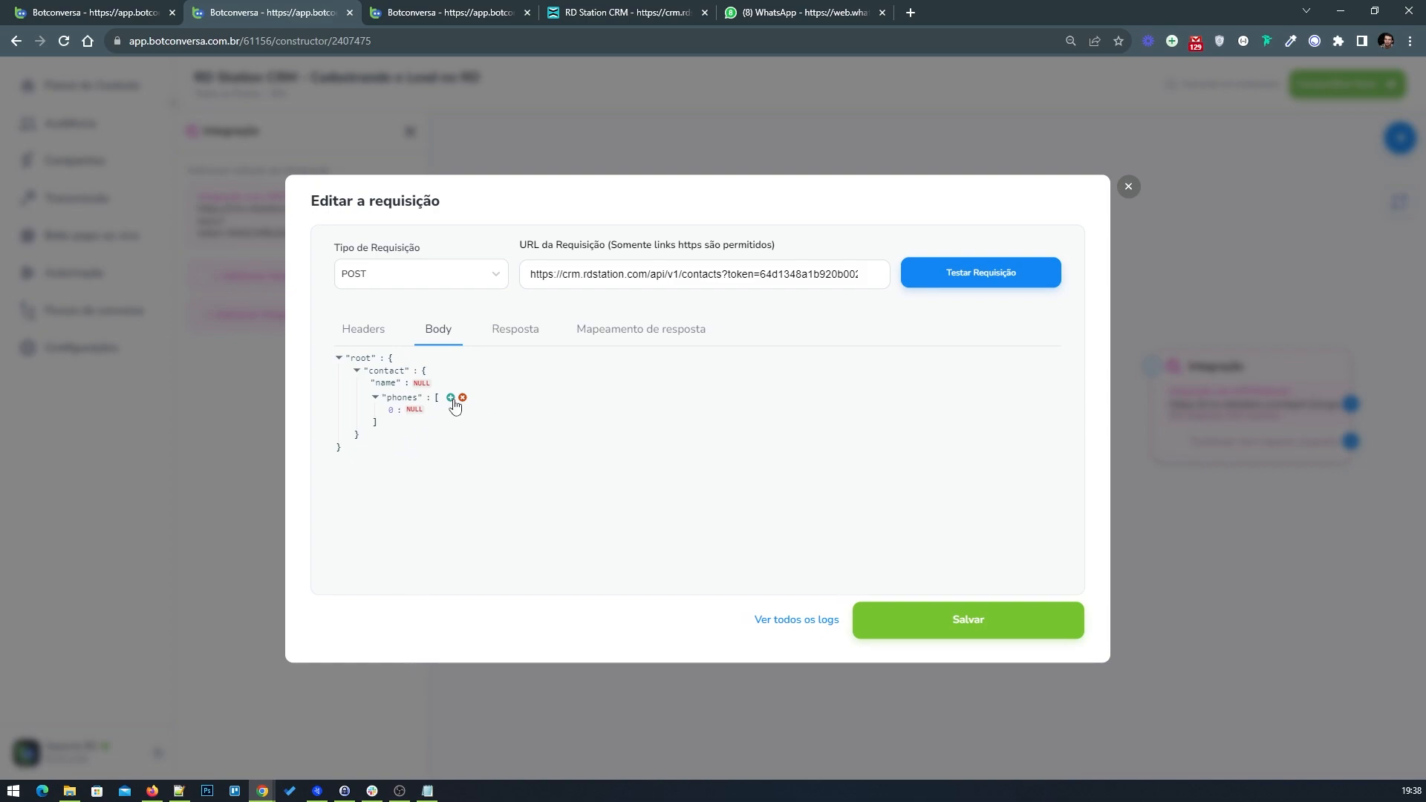
click(413, 412)
click(443, 518)
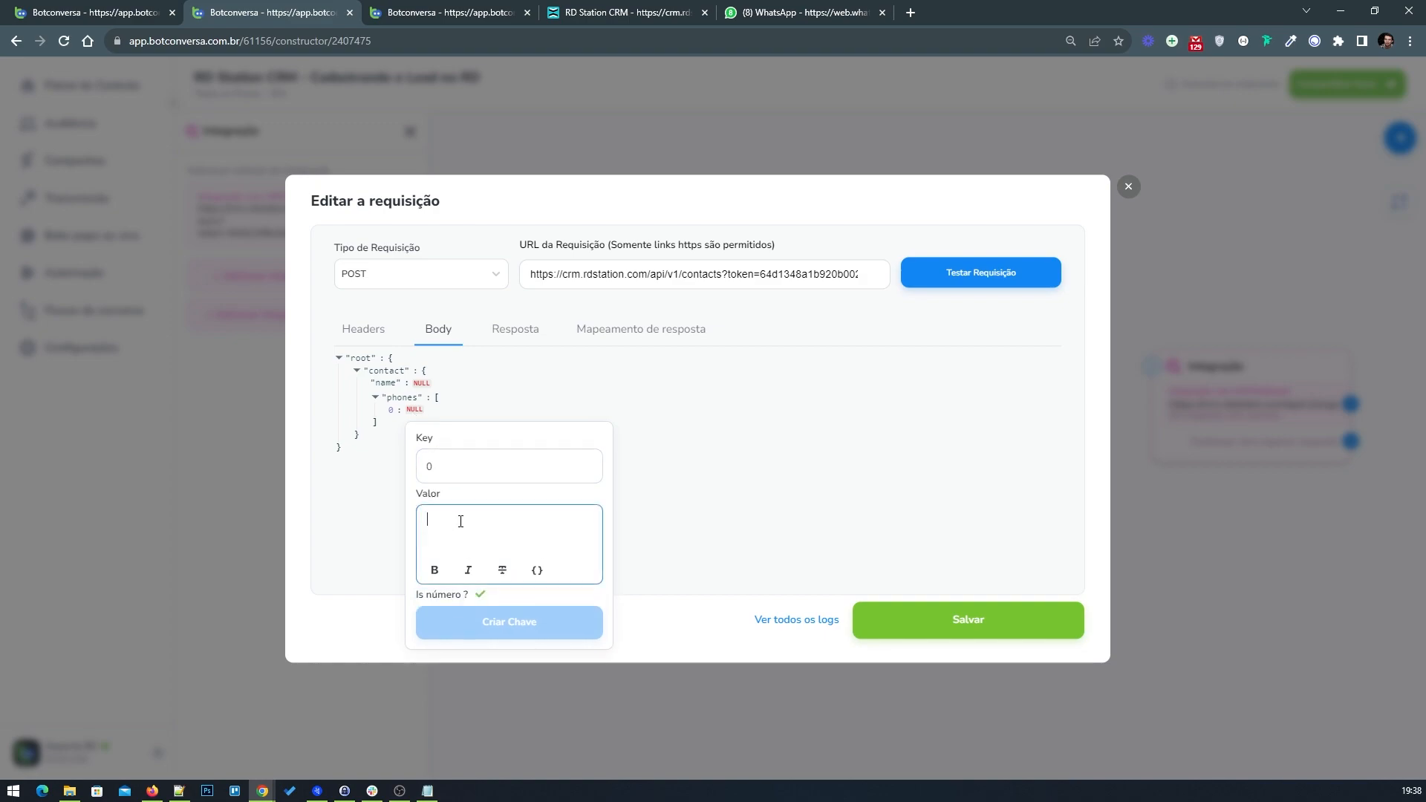
text({)
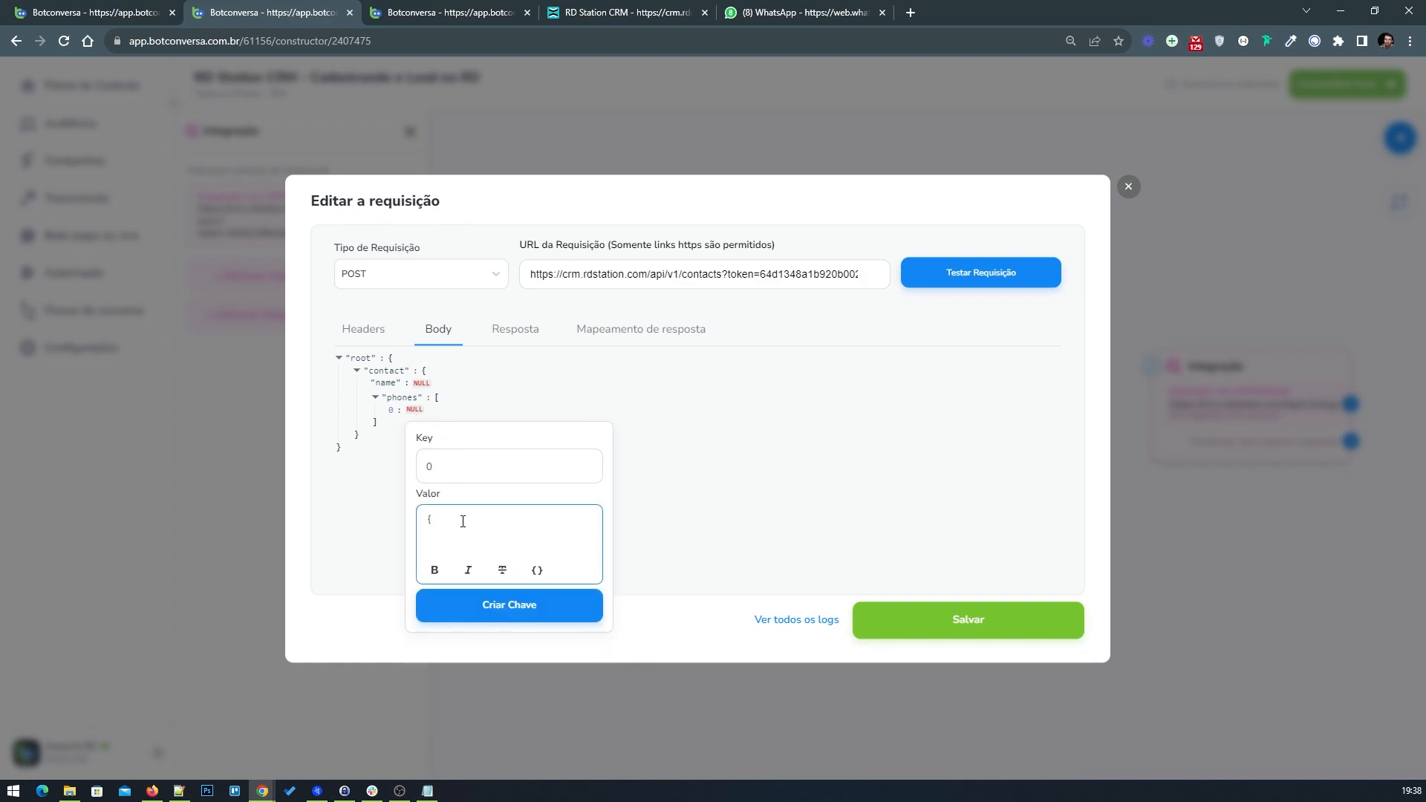
text(})
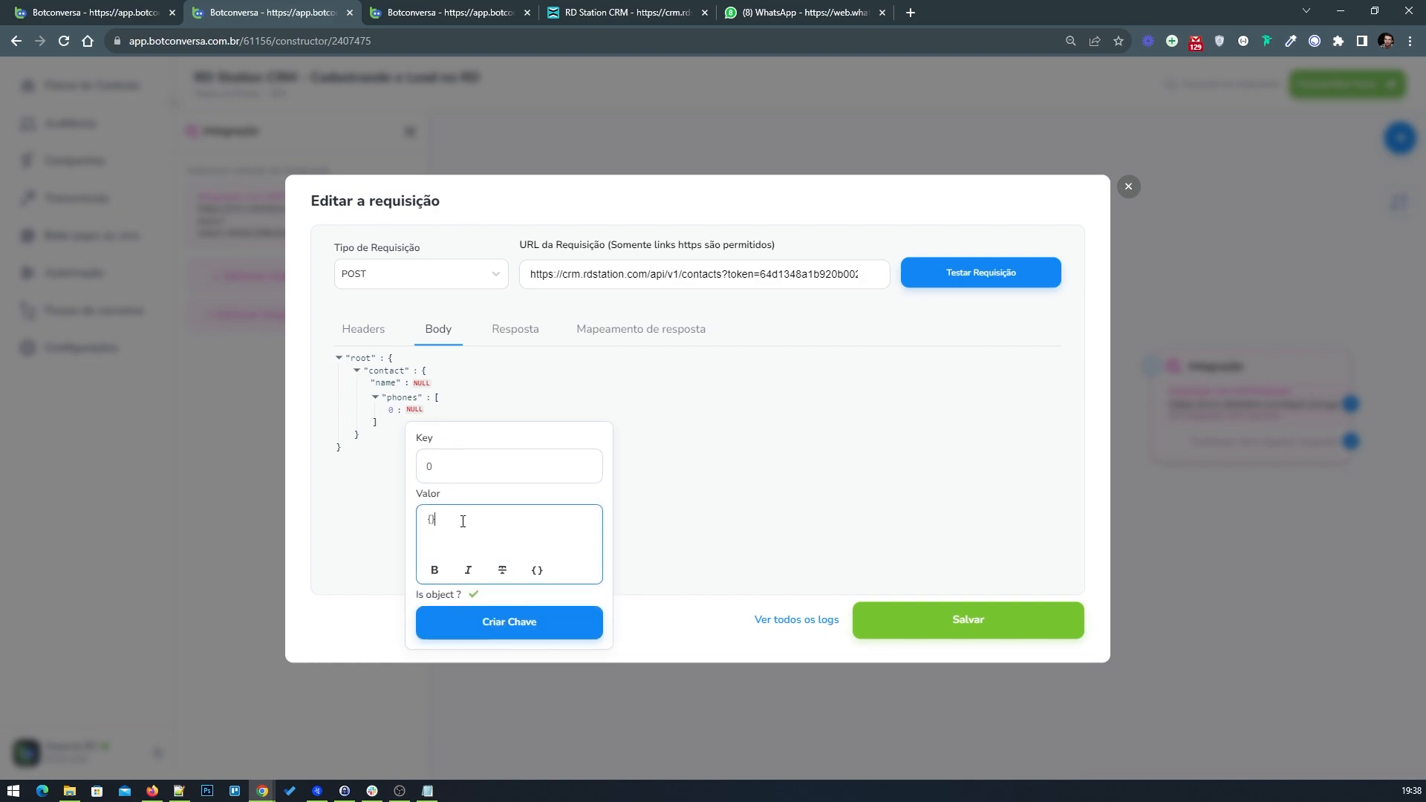
click(479, 623)
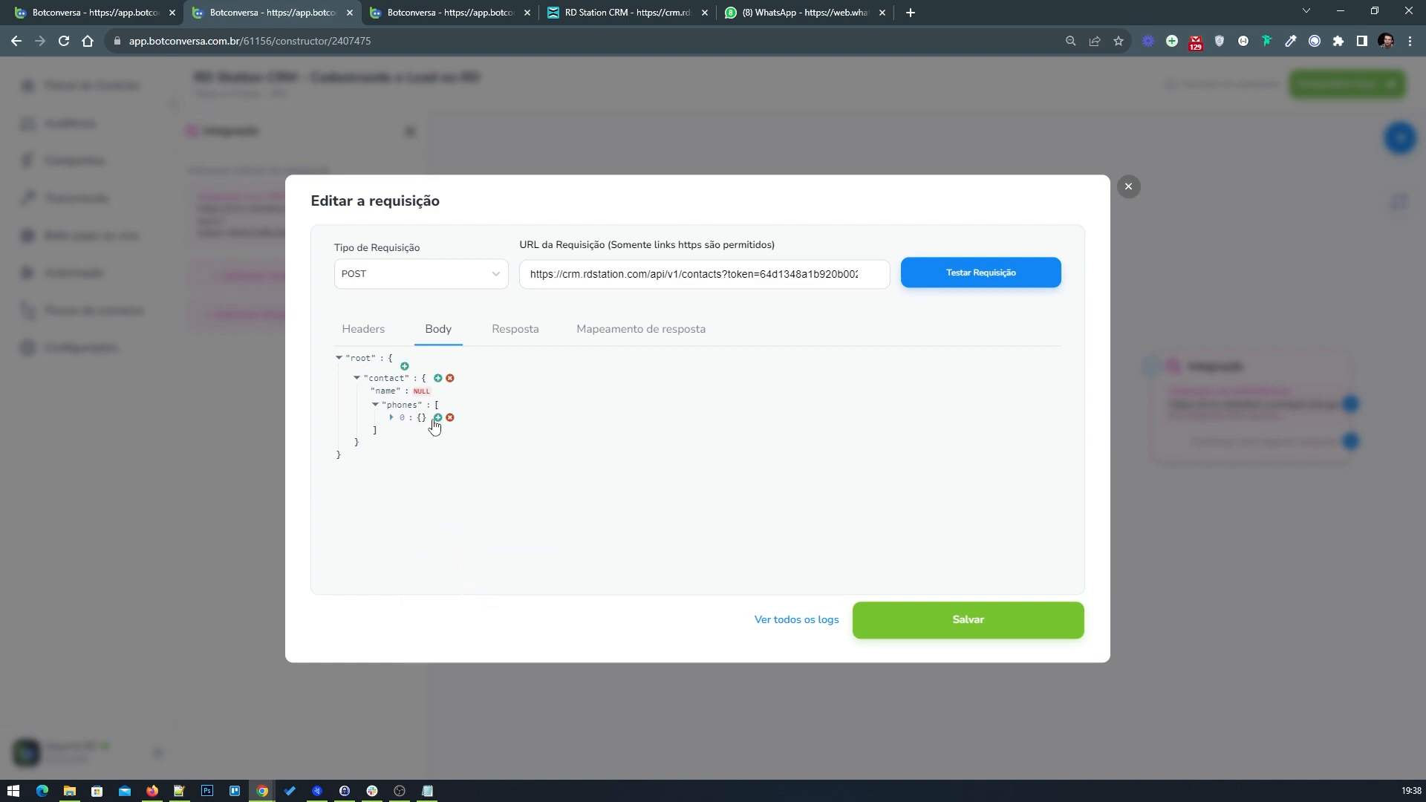
Step: Following the example flow's body, add type and phone keys inside the phones array's object
click(119, 40)
click(152, 11)
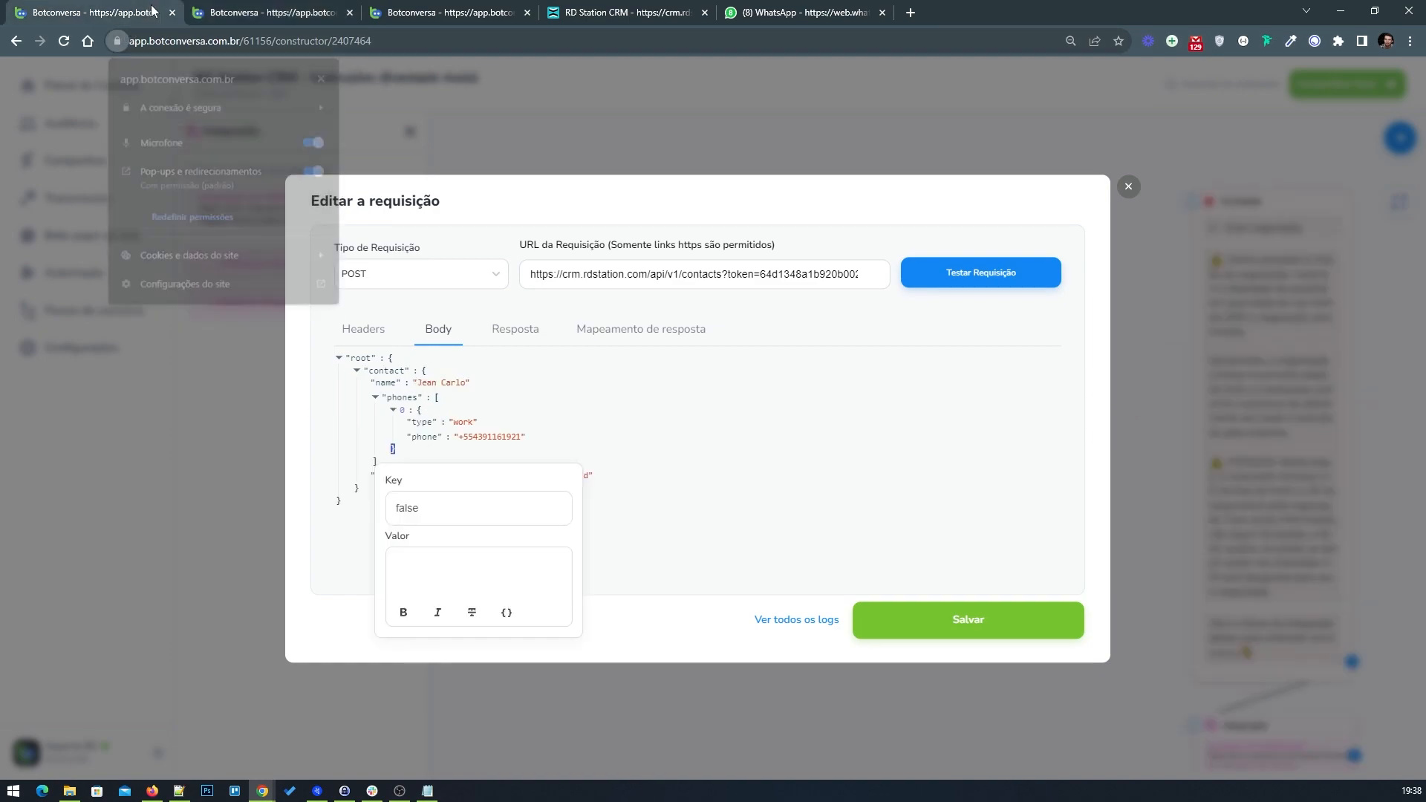
click(422, 426)
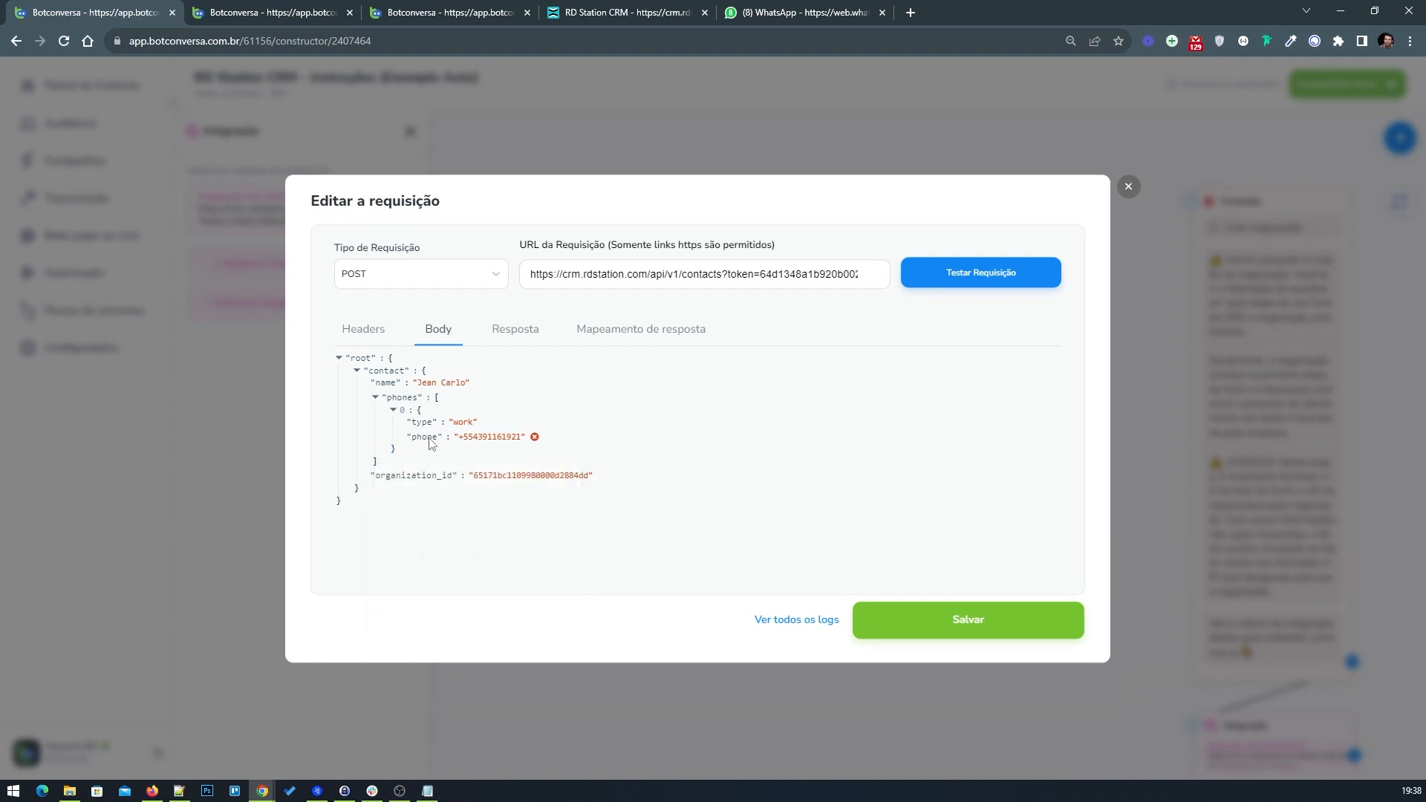
click(271, 12)
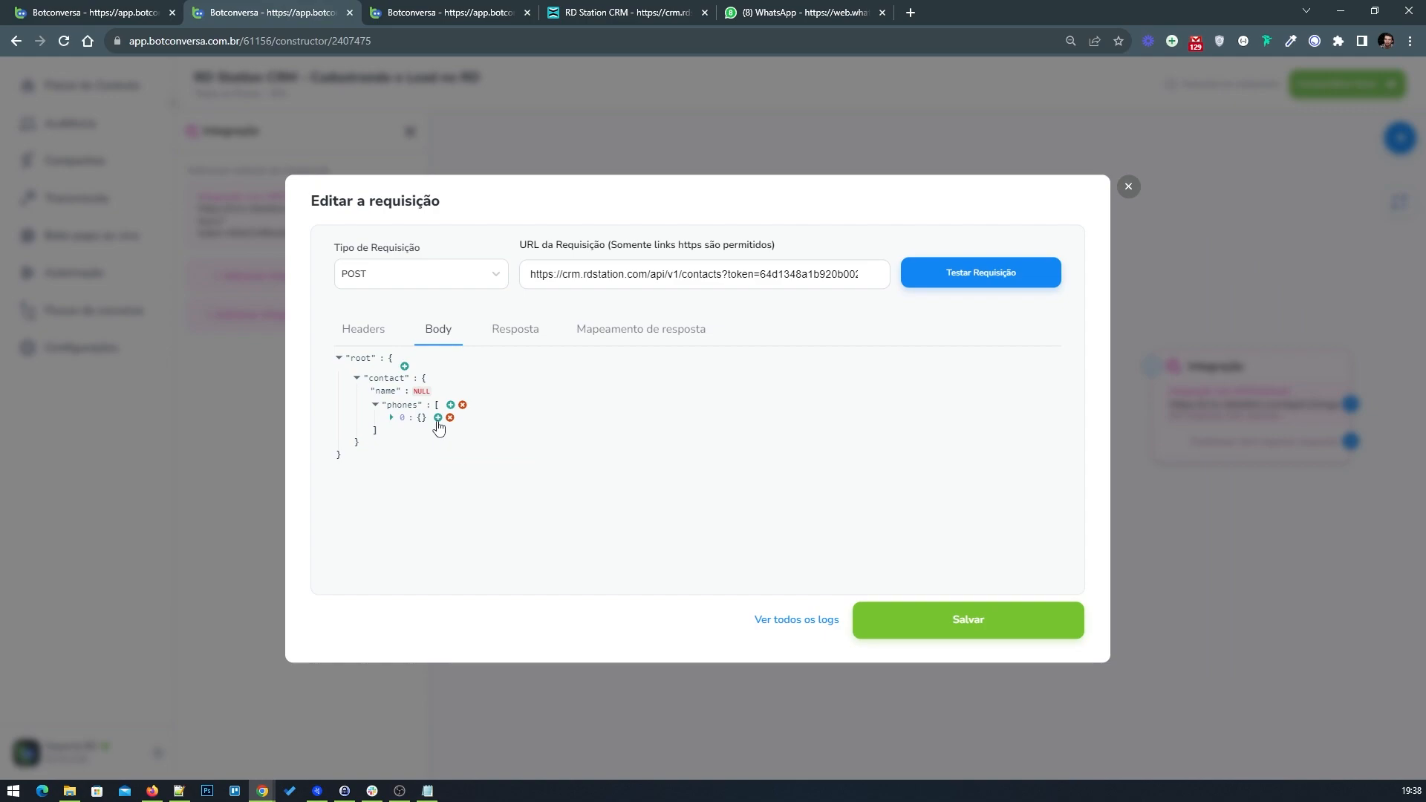
click(445, 411)
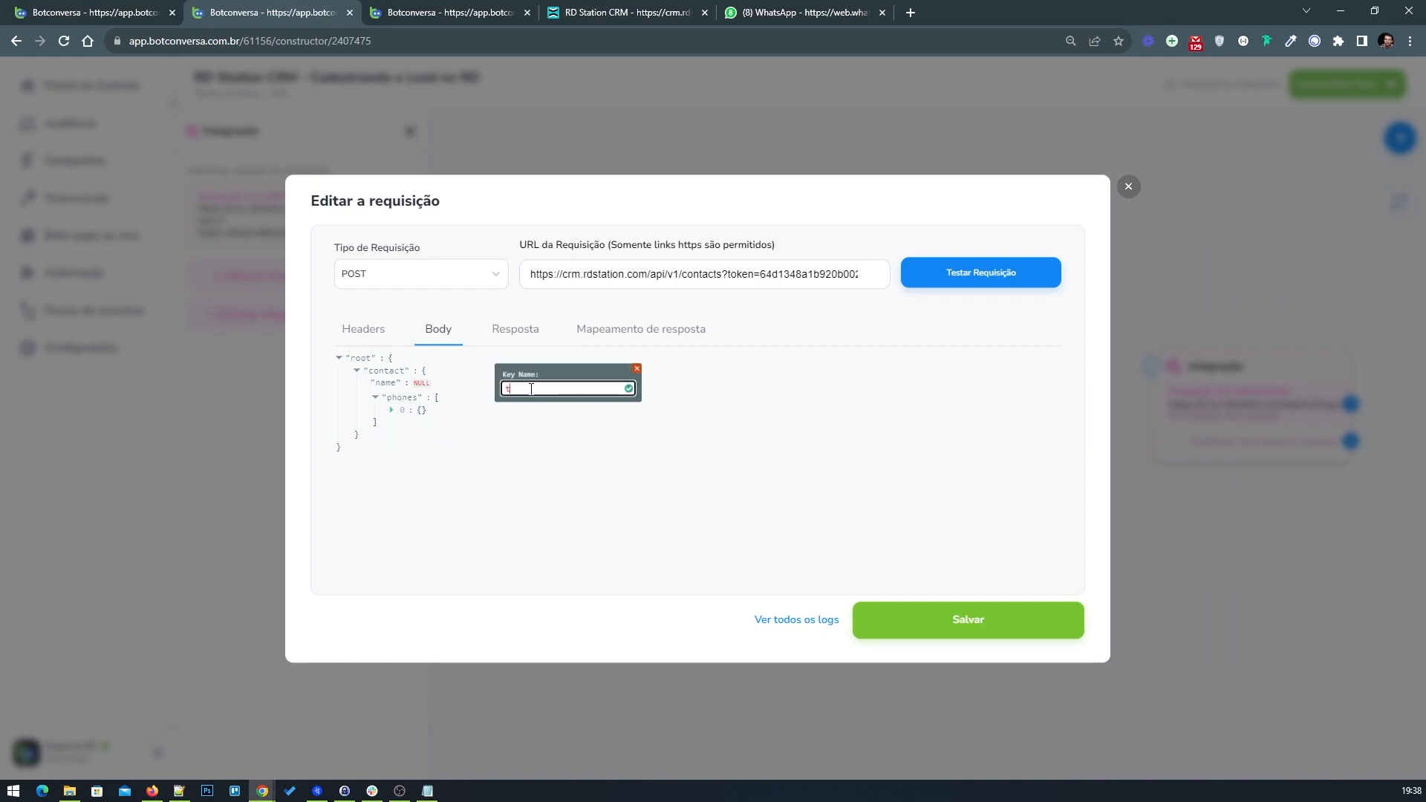
click(628, 389)
click(439, 411)
click(628, 388)
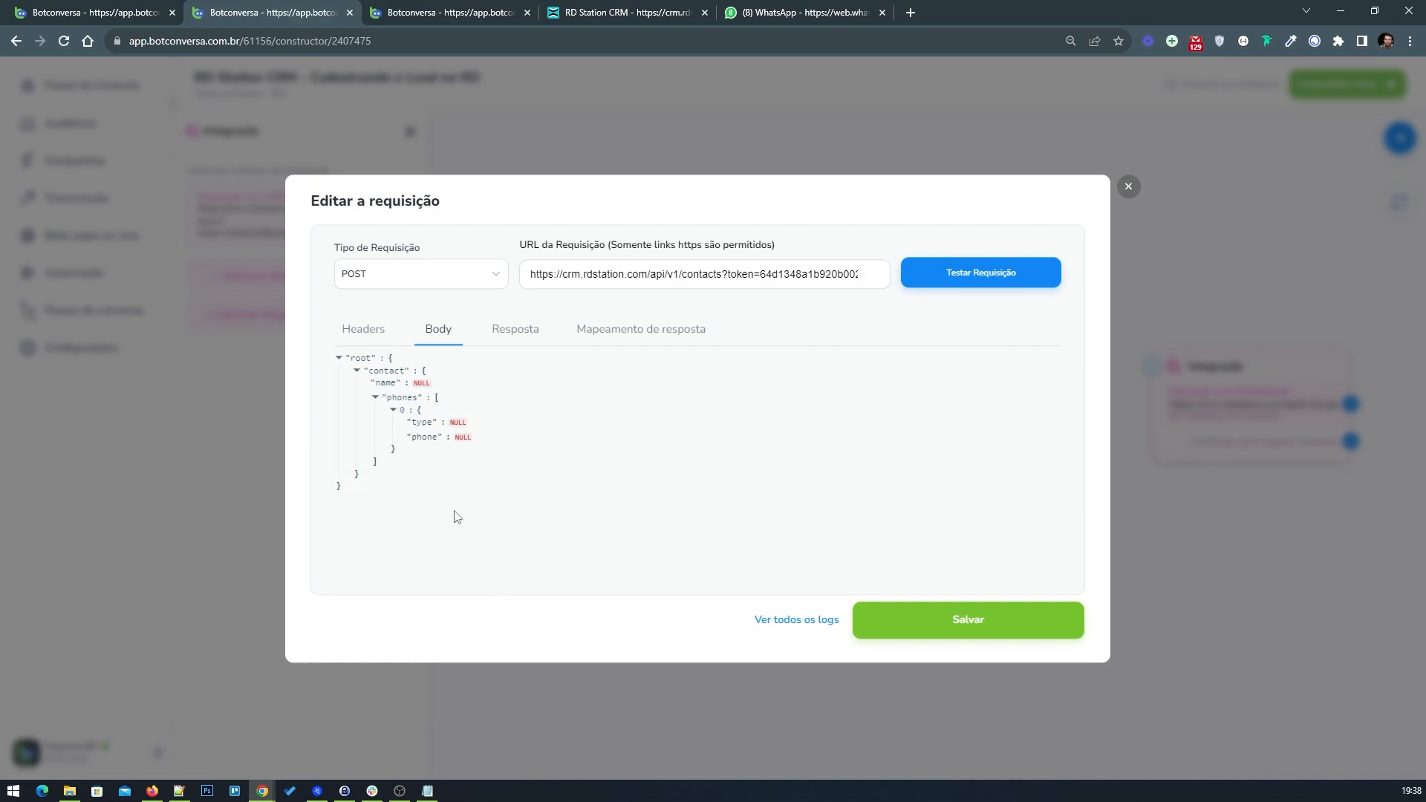
Step: Add an organization_id key inside the contact object, checking the example flow's body
click(129, 12)
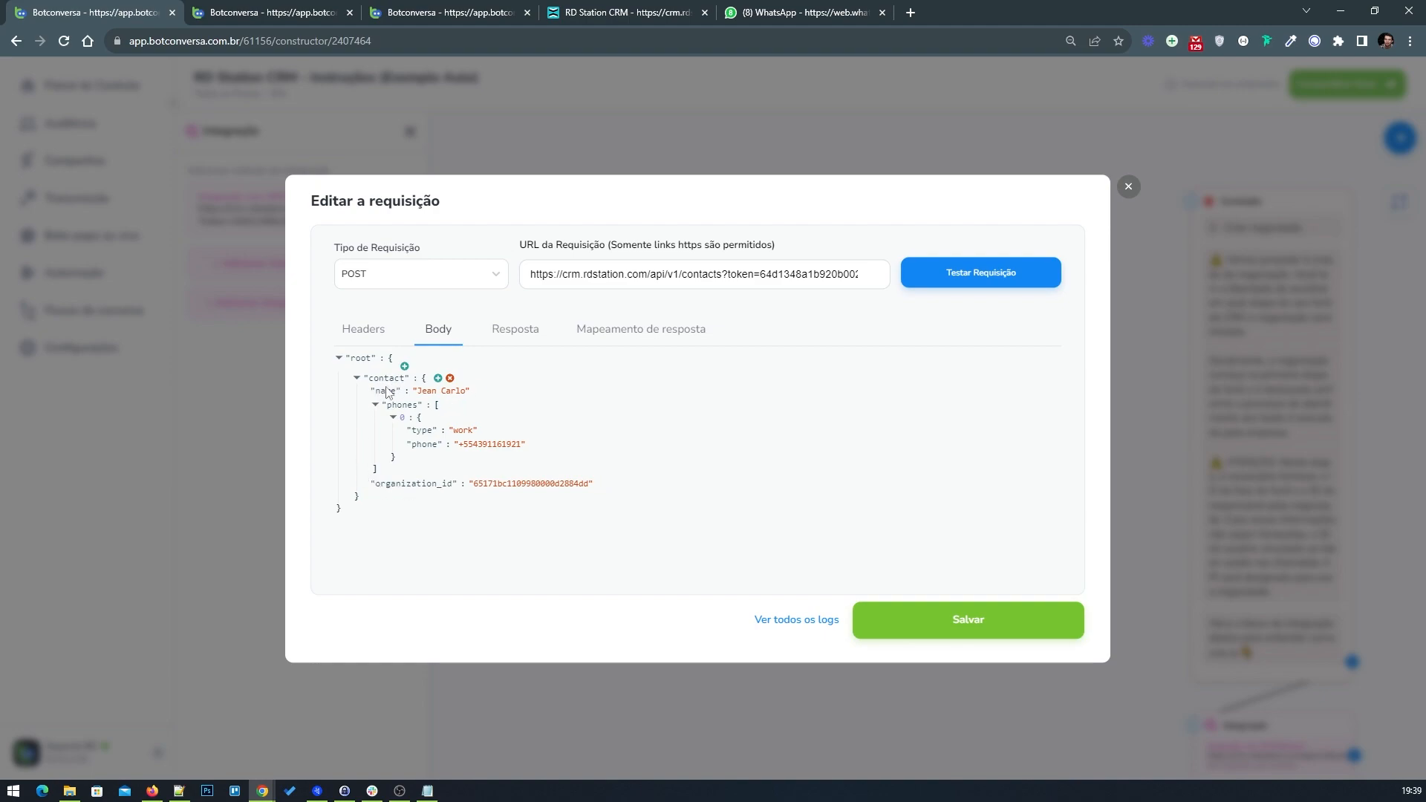
key(ctrl+Tab)
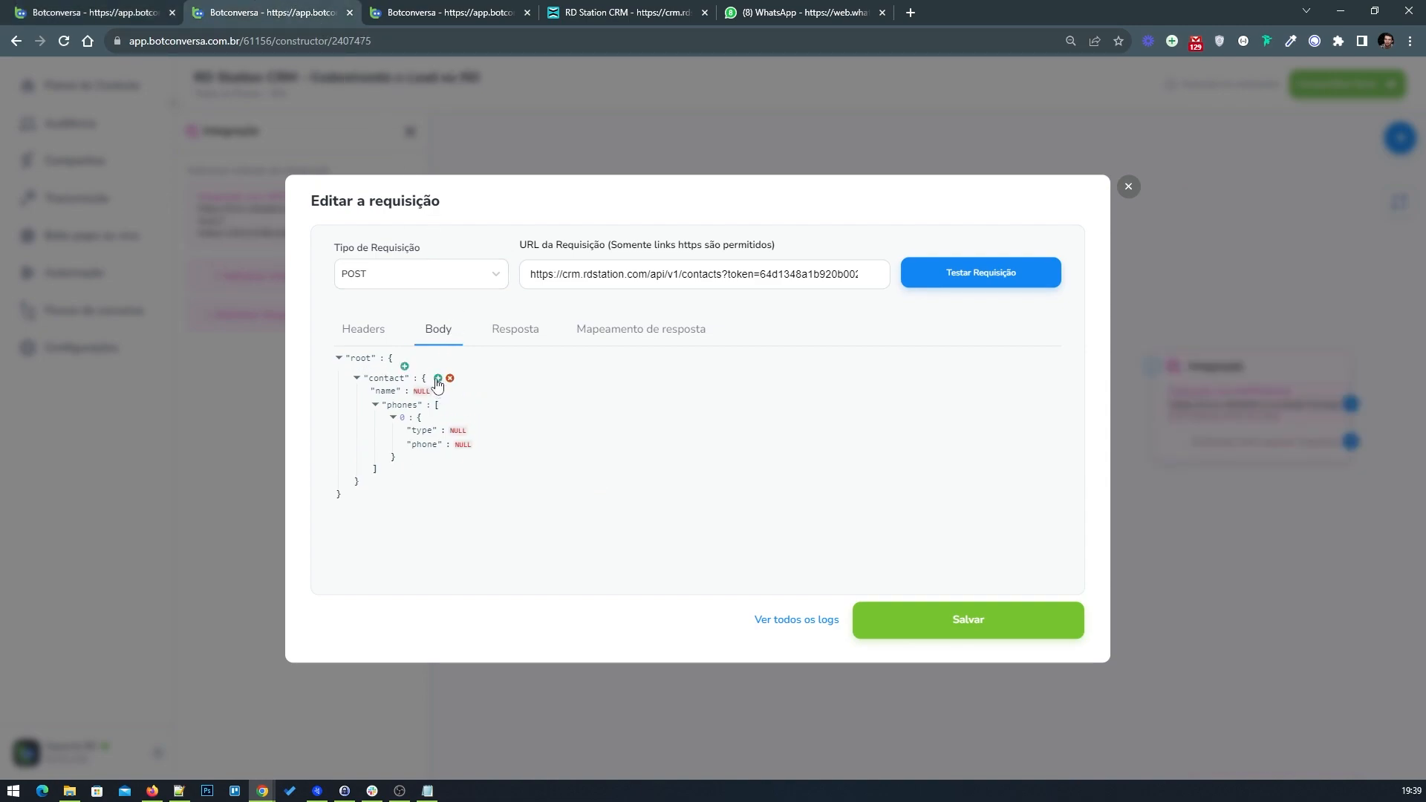
click(437, 379)
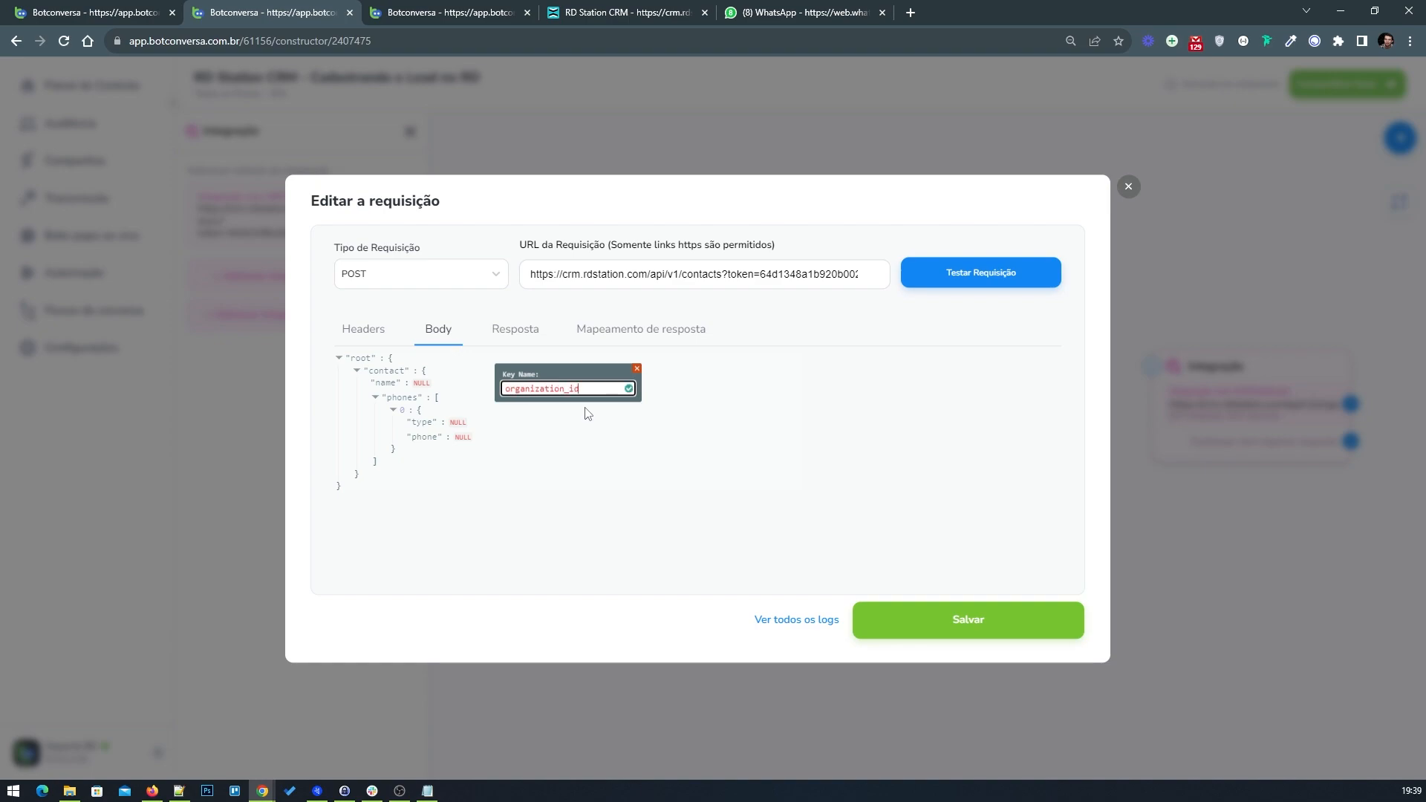
text(organization_id)
click(628, 388)
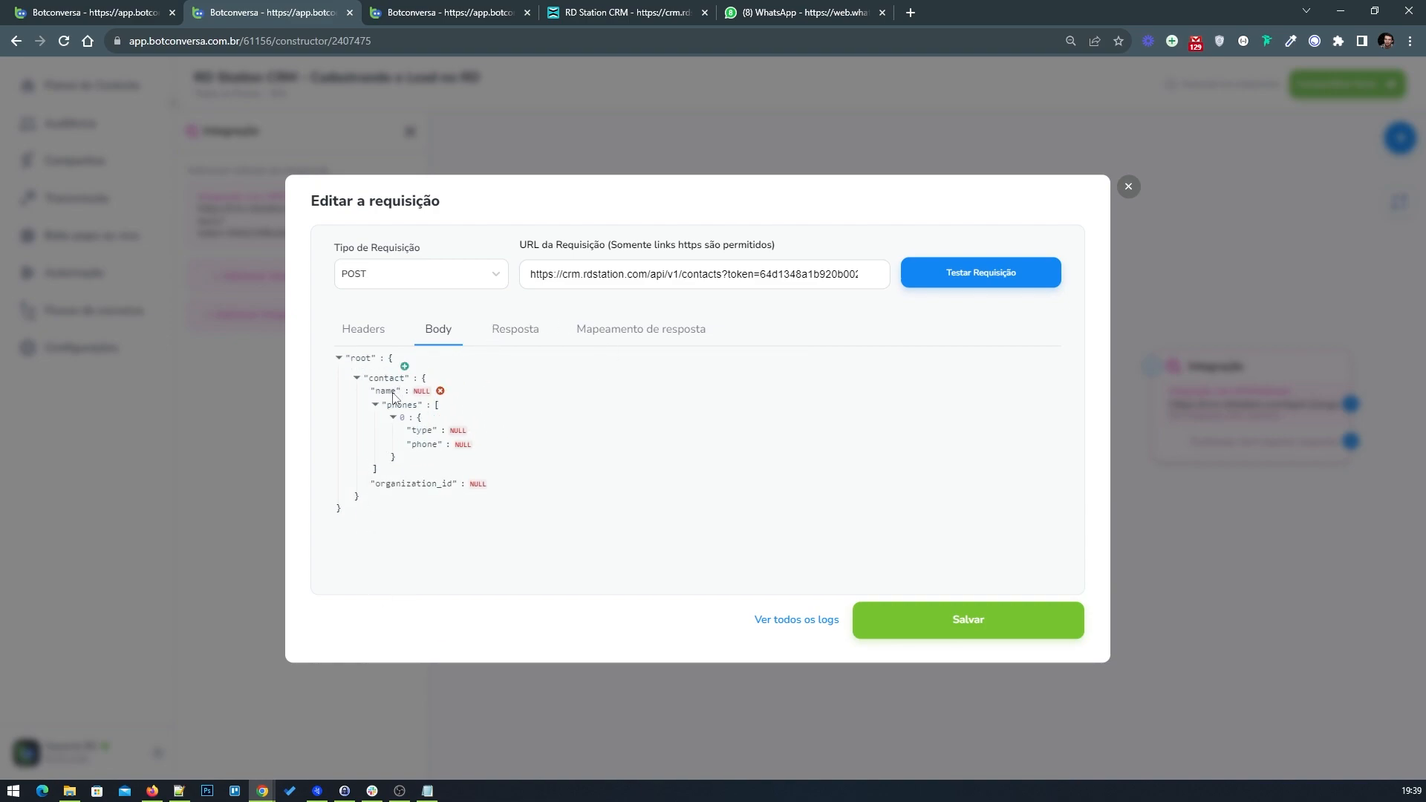
Step: Set the name key's value to the {nome-completo} field variable
click(420, 392)
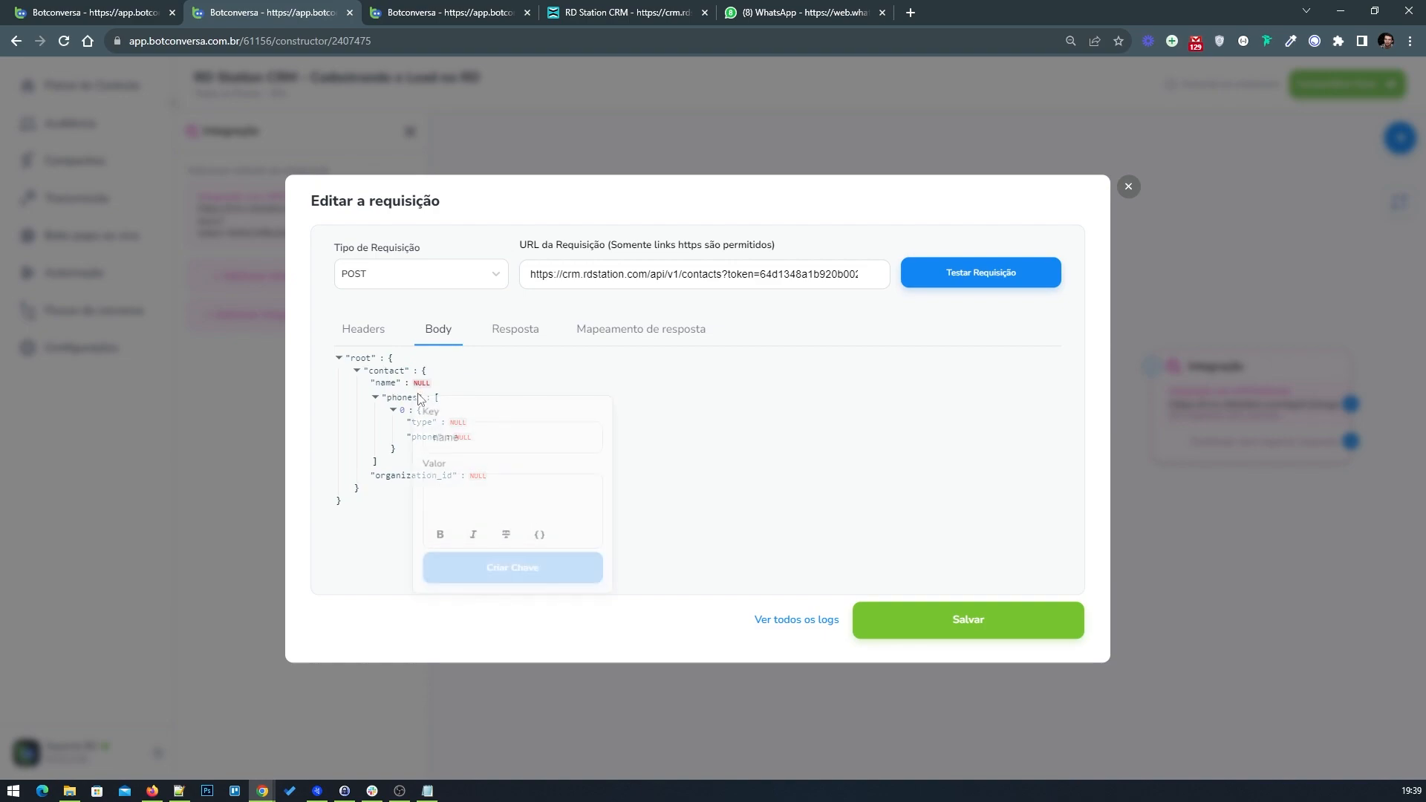
click(517, 488)
click(549, 549)
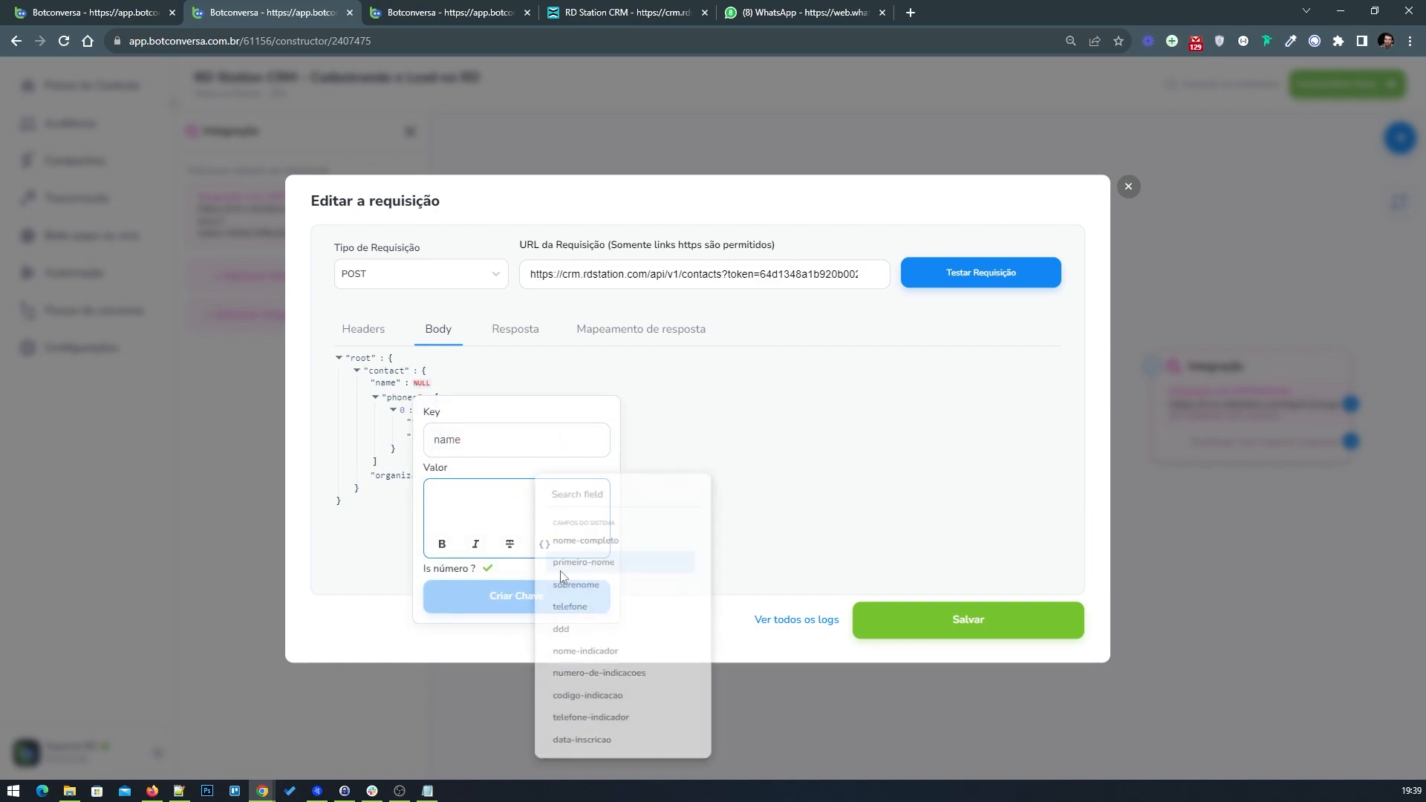
click(583, 546)
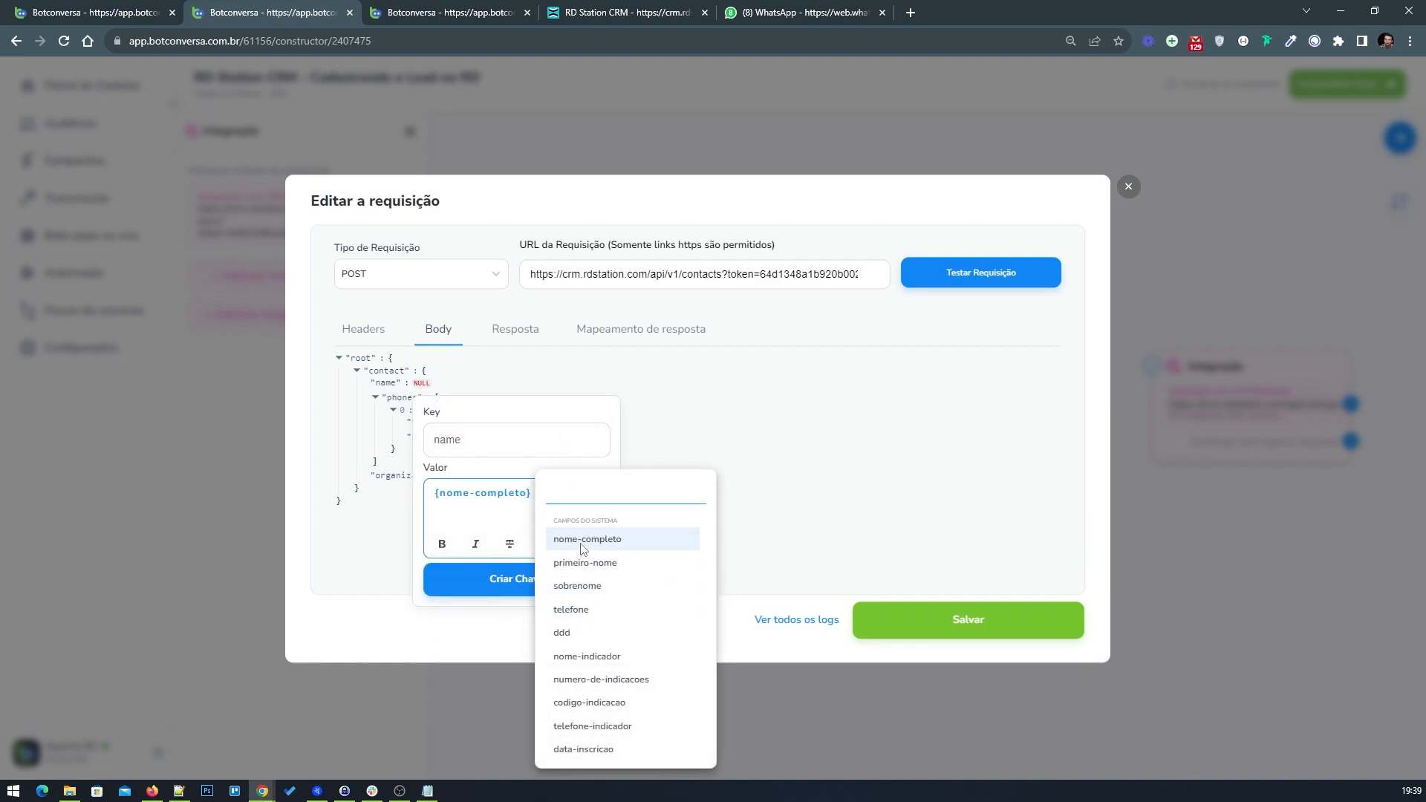
click(502, 523)
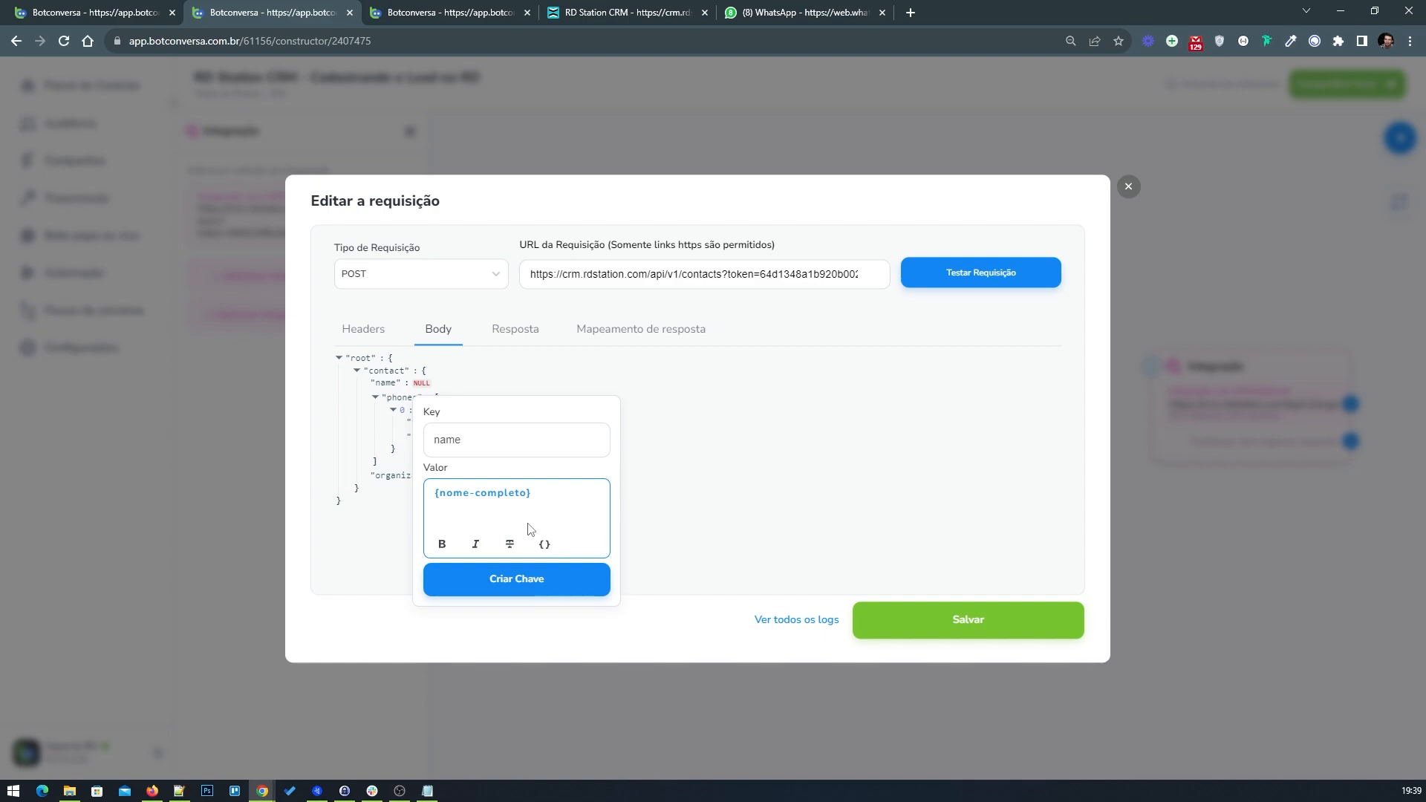
click(522, 581)
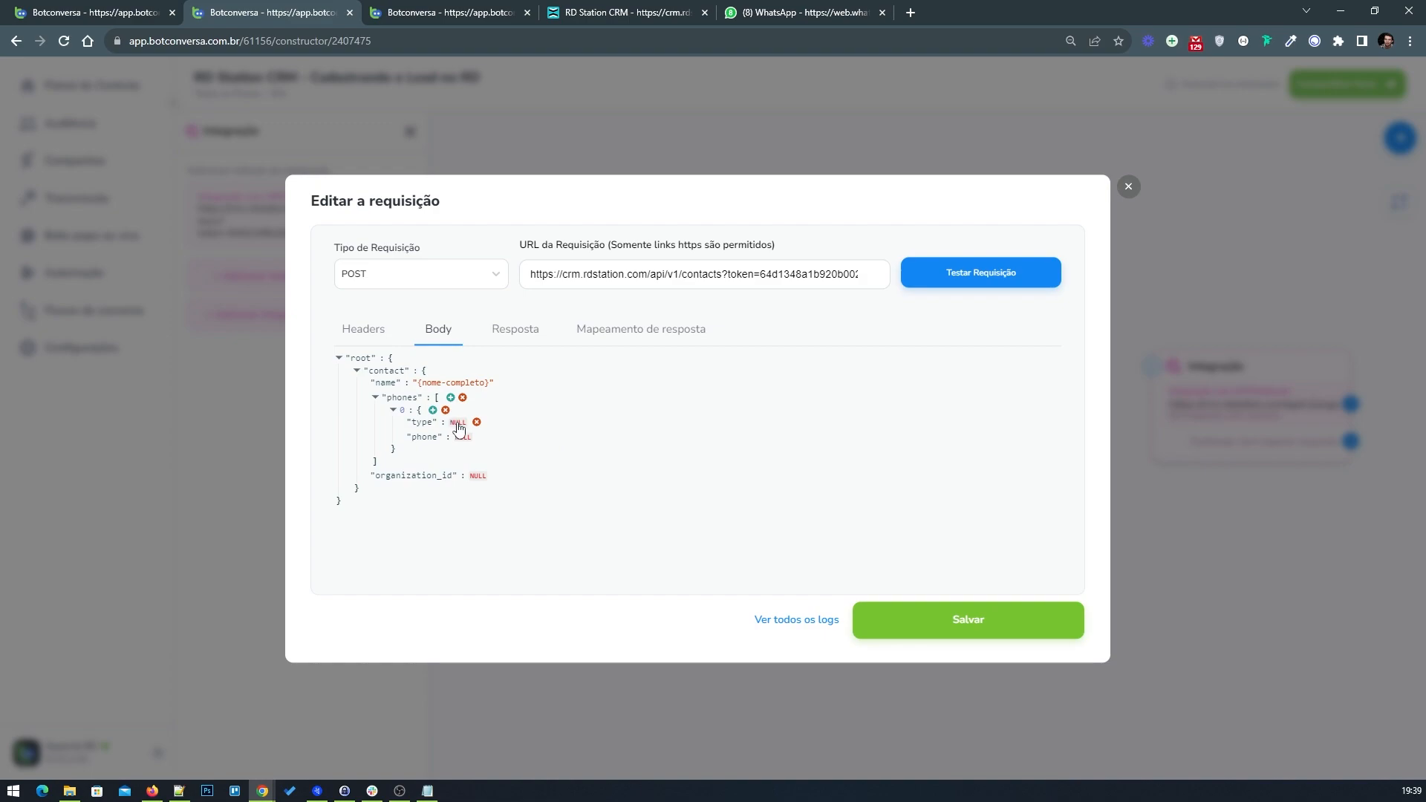
Step: Set the type key's value to work, comparing with the example flow
click(459, 428)
click(509, 530)
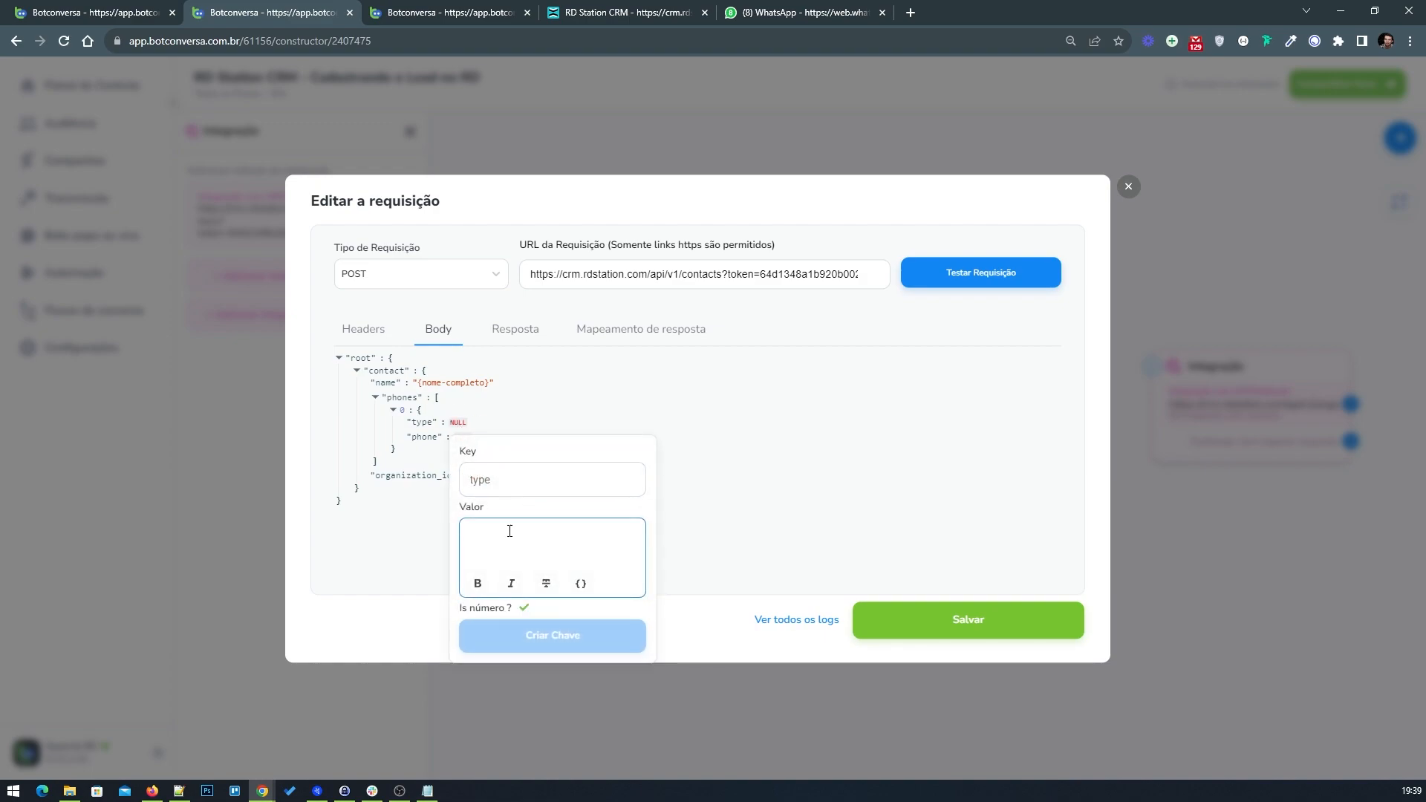
text(wo)
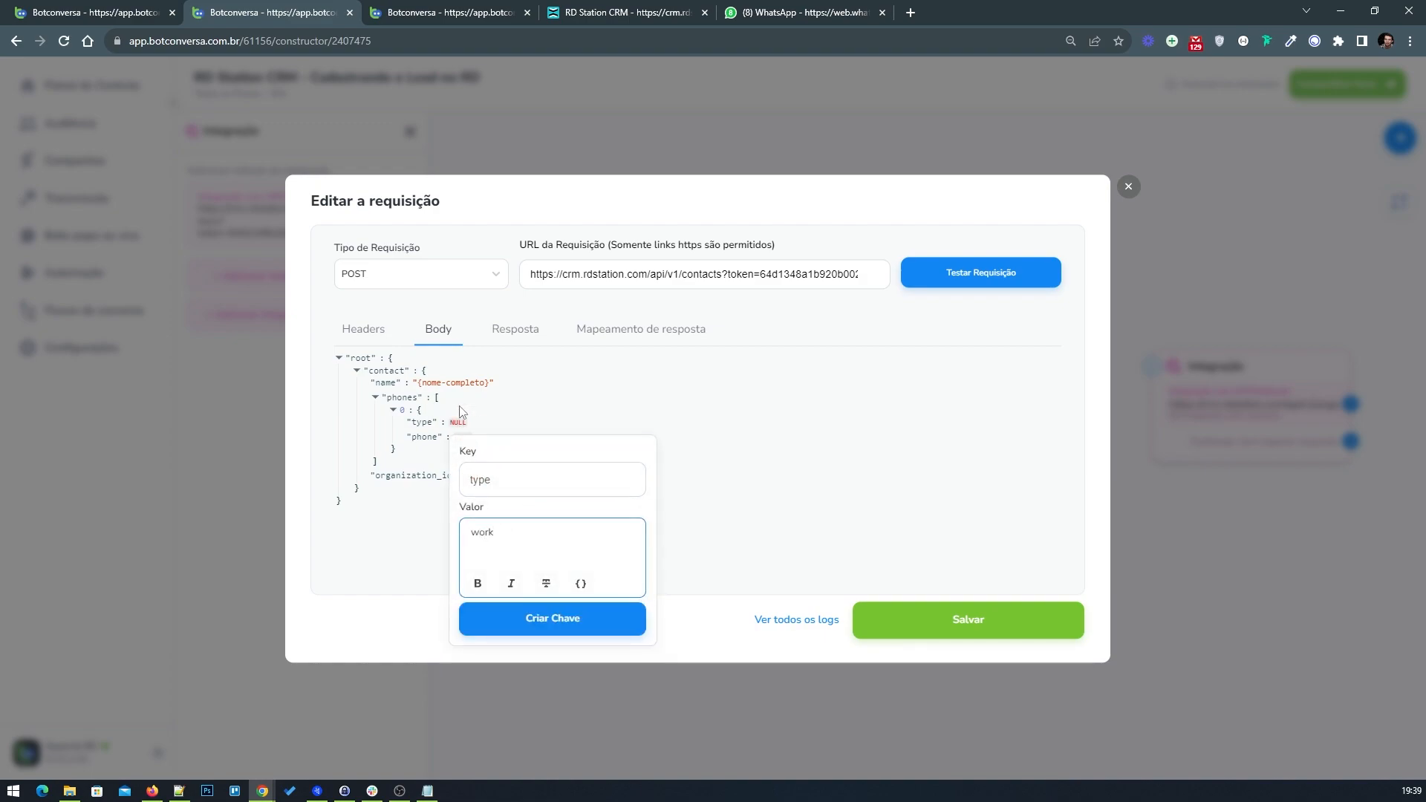
text(rk)
click(152, 9)
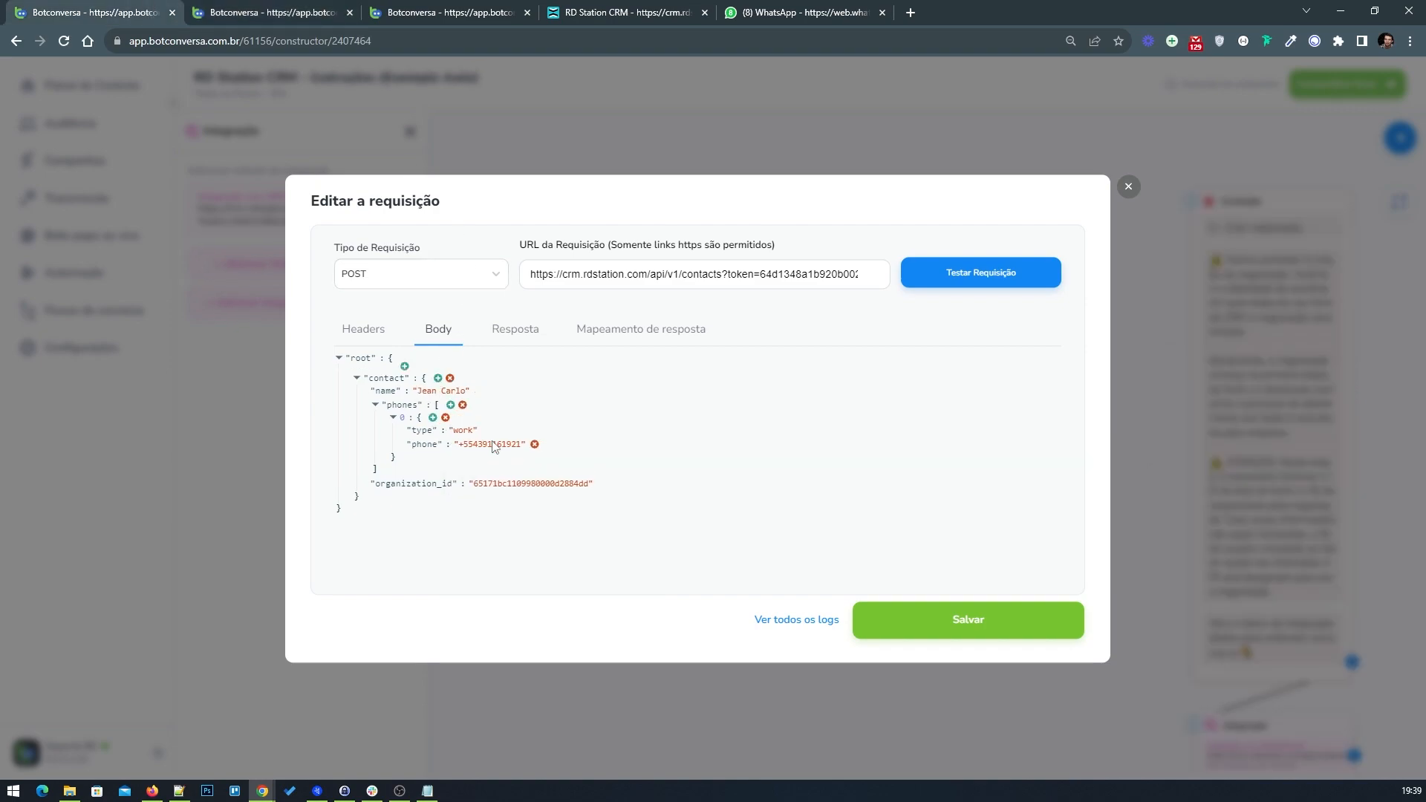
click(254, 9)
click(548, 616)
Step: Set the phone key's value to the {telefone} field variable and save the contacts request
click(462, 436)
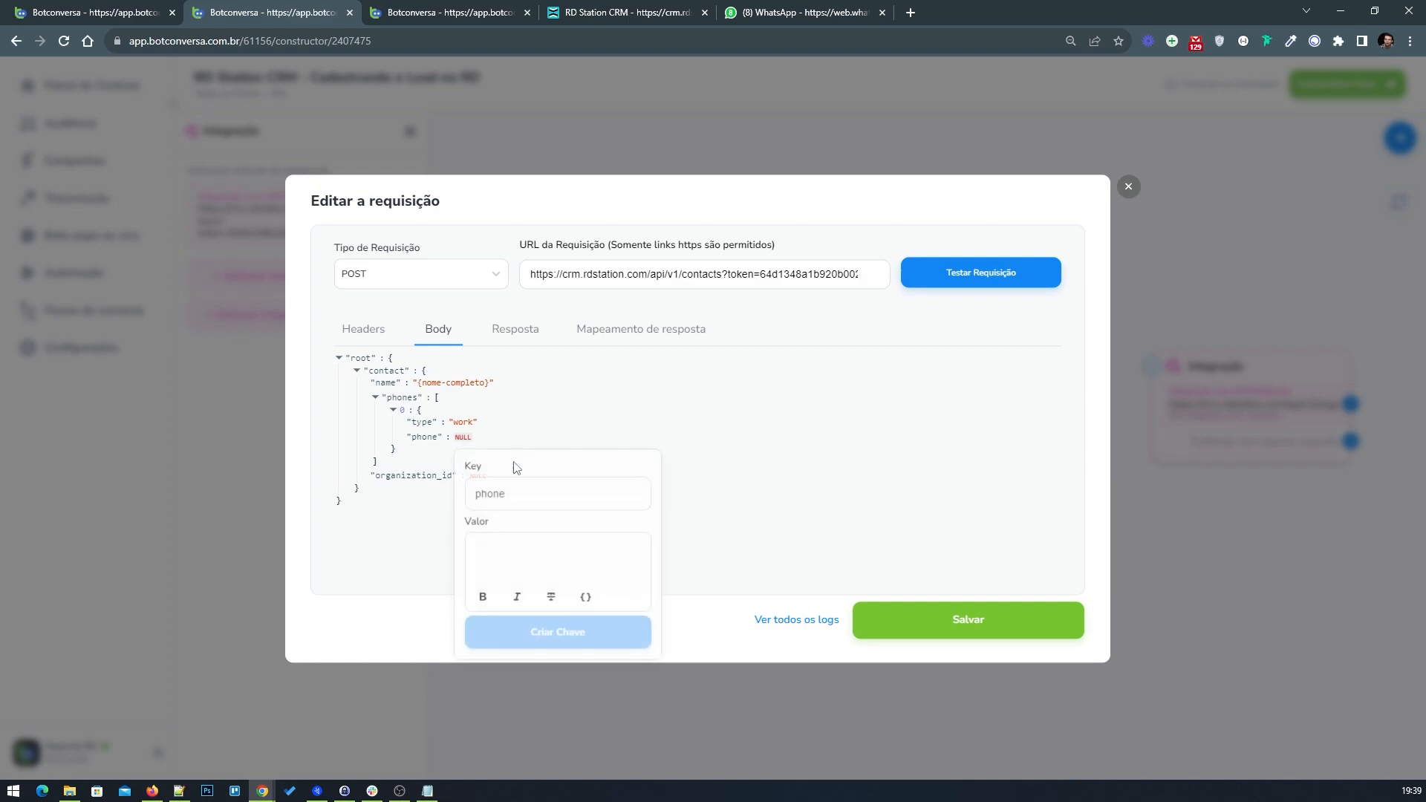
click(585, 595)
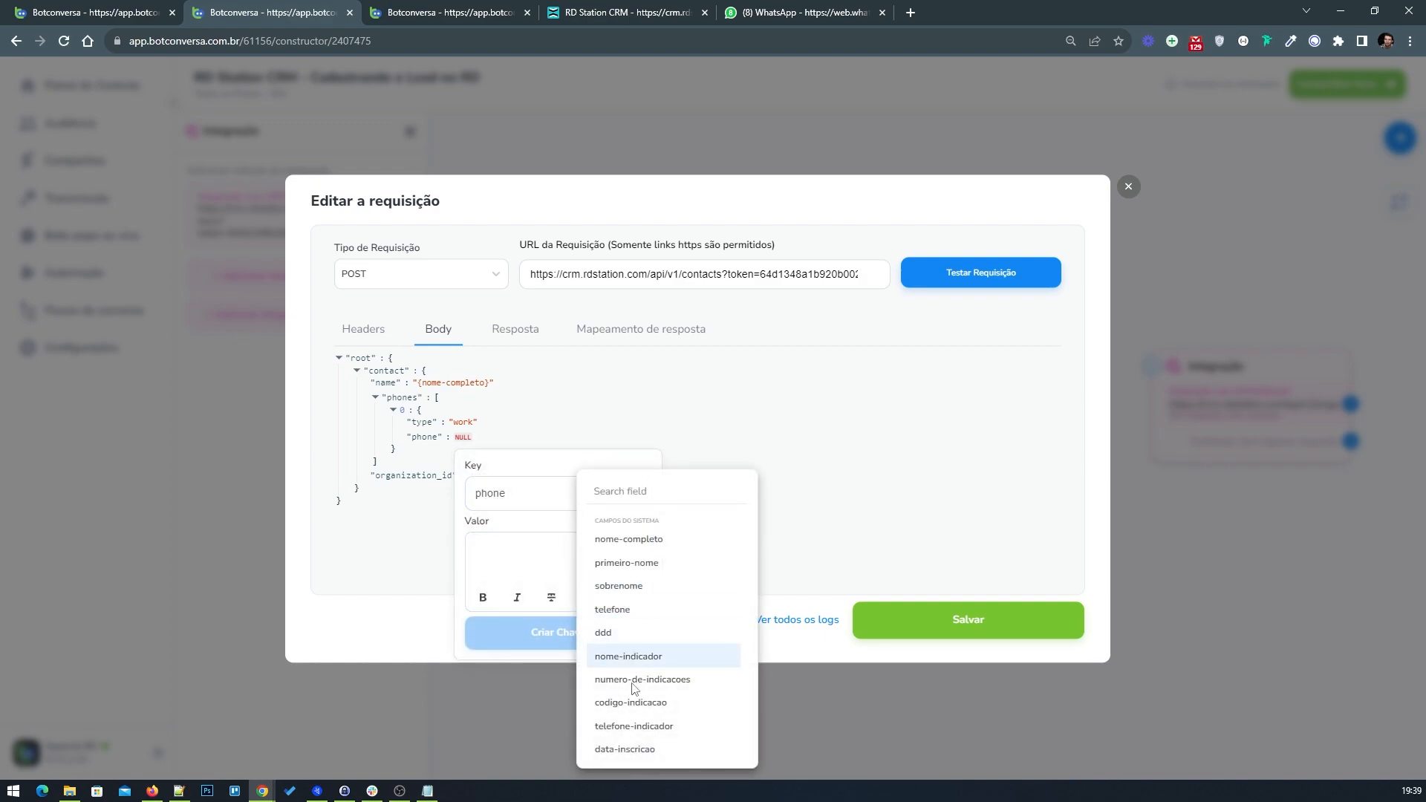
click(622, 611)
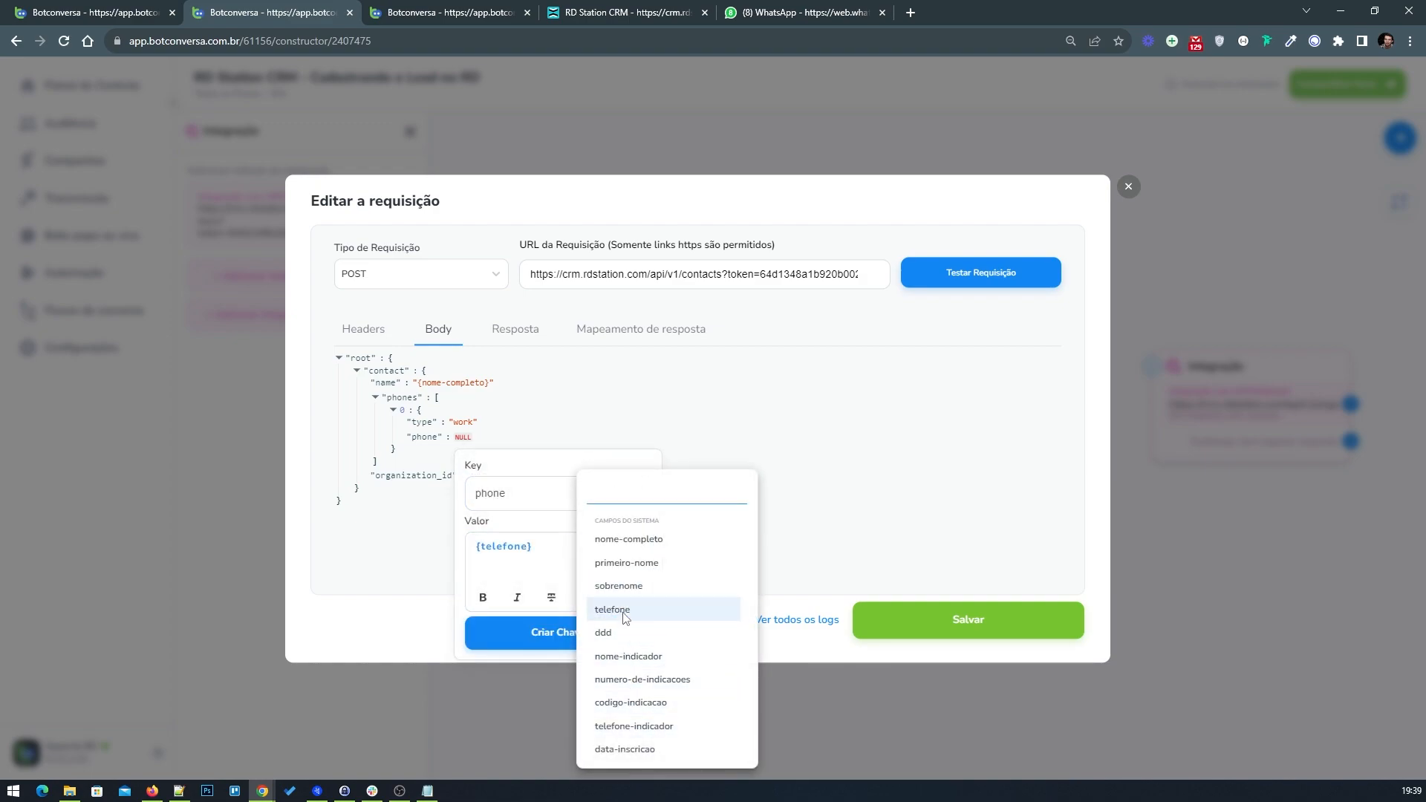
click(550, 635)
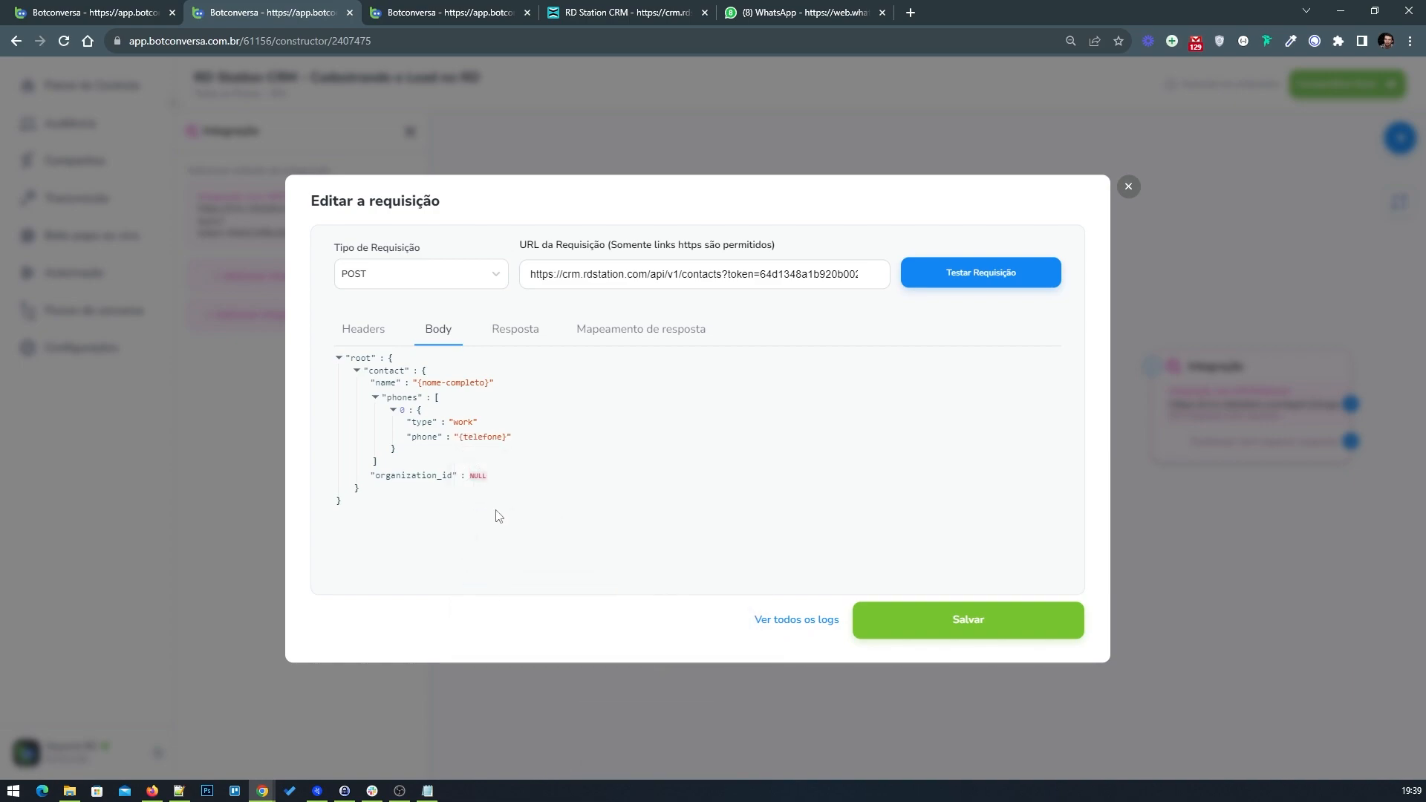
click(898, 631)
click(961, 624)
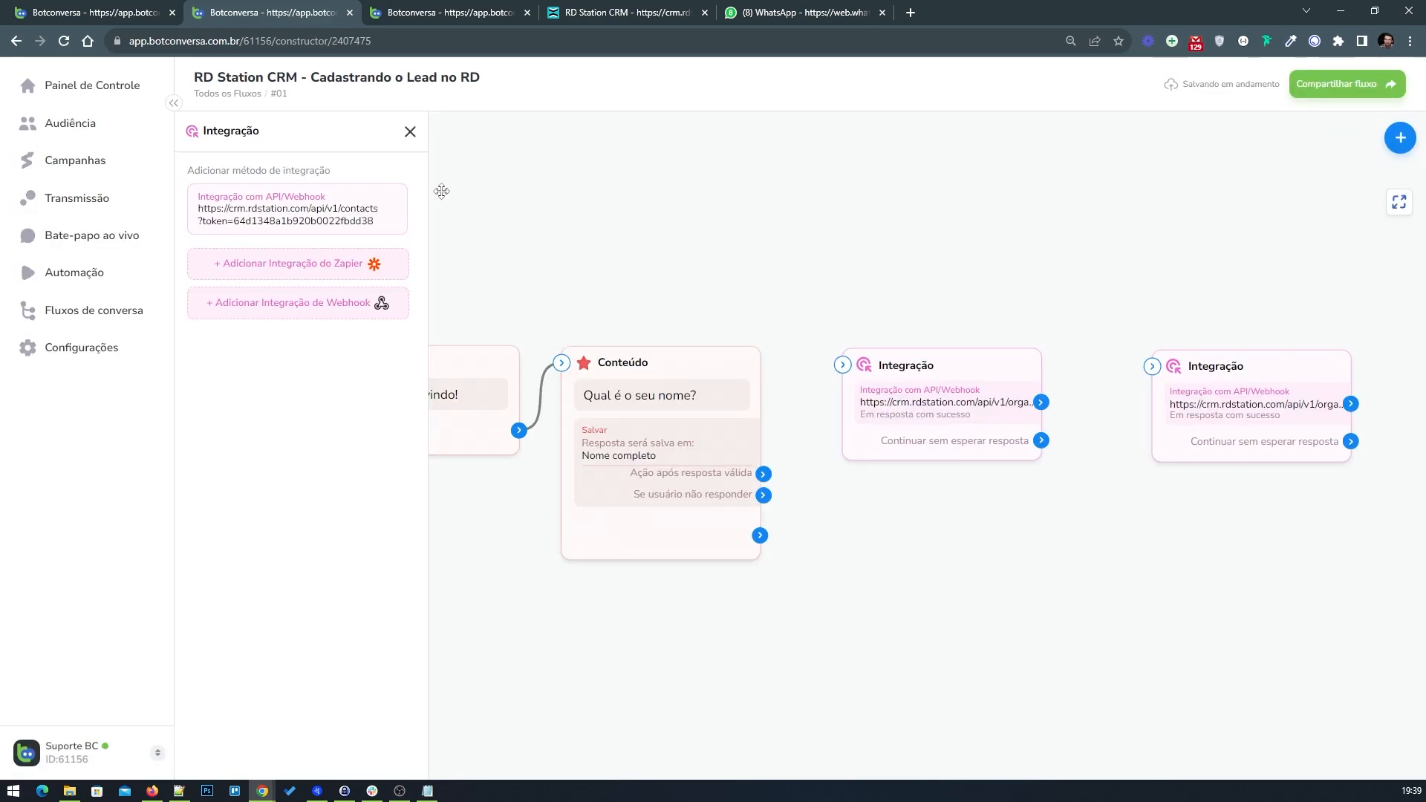
click(409, 132)
Step: Review the response mapping of the organizations integration block
click(694, 416)
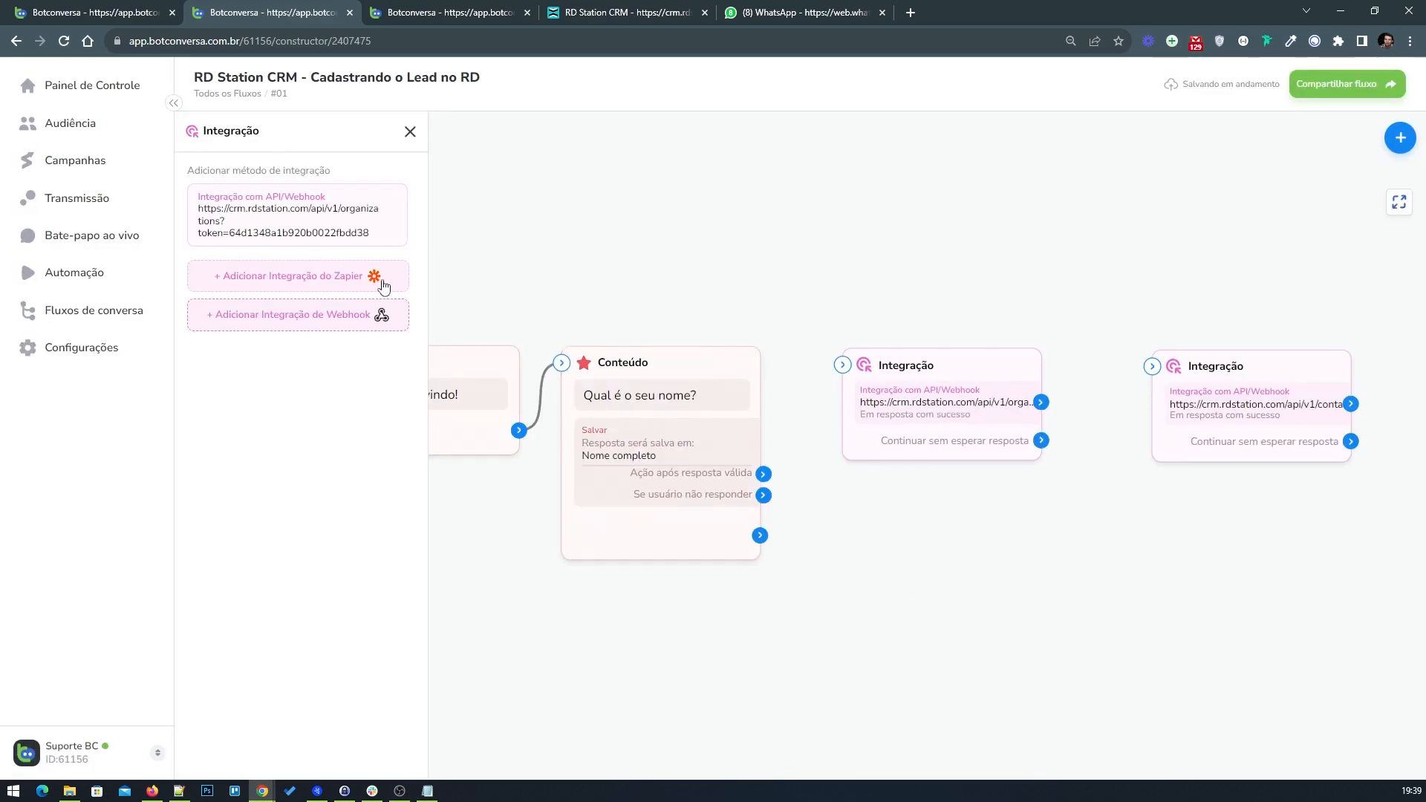
click(309, 225)
click(669, 329)
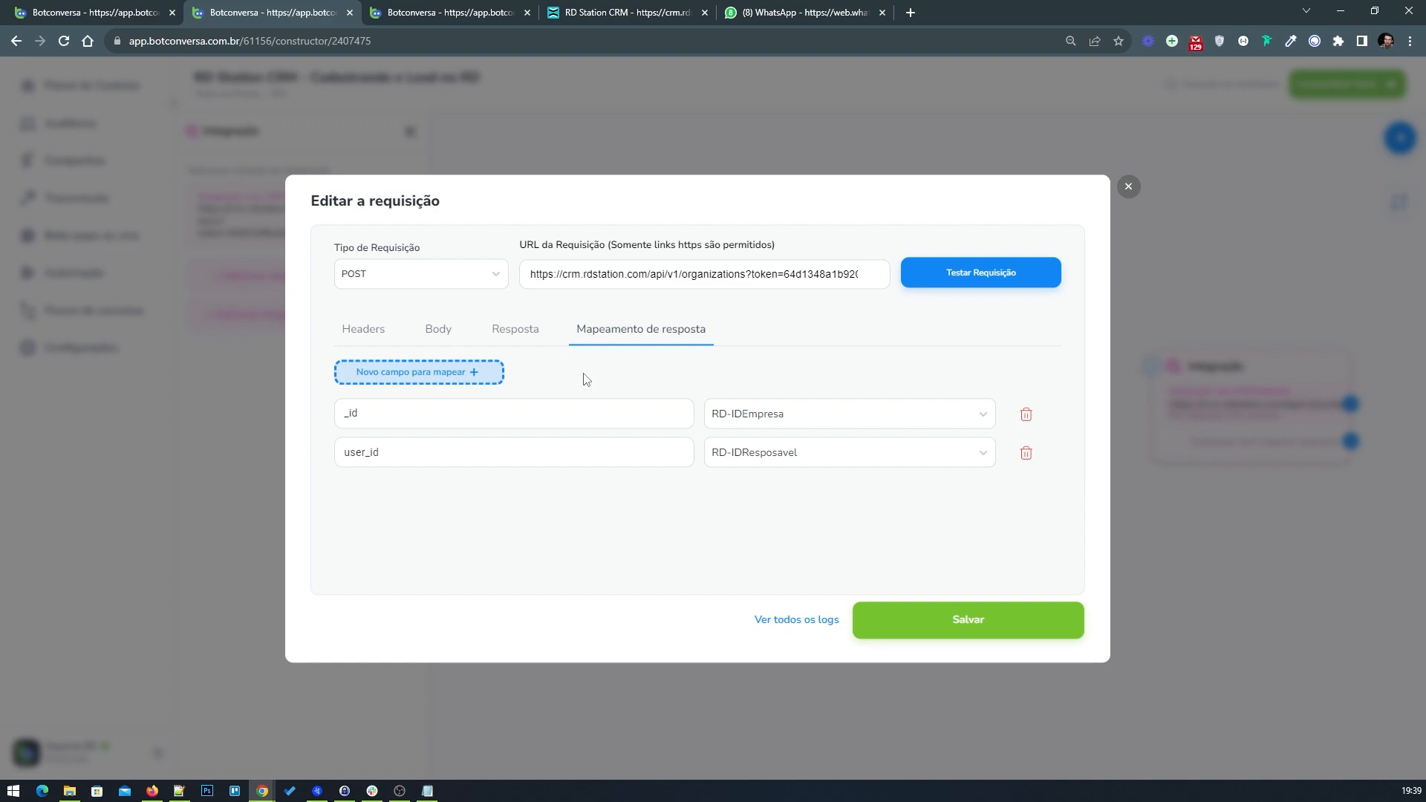
right_click(1132, 193)
click(454, 206)
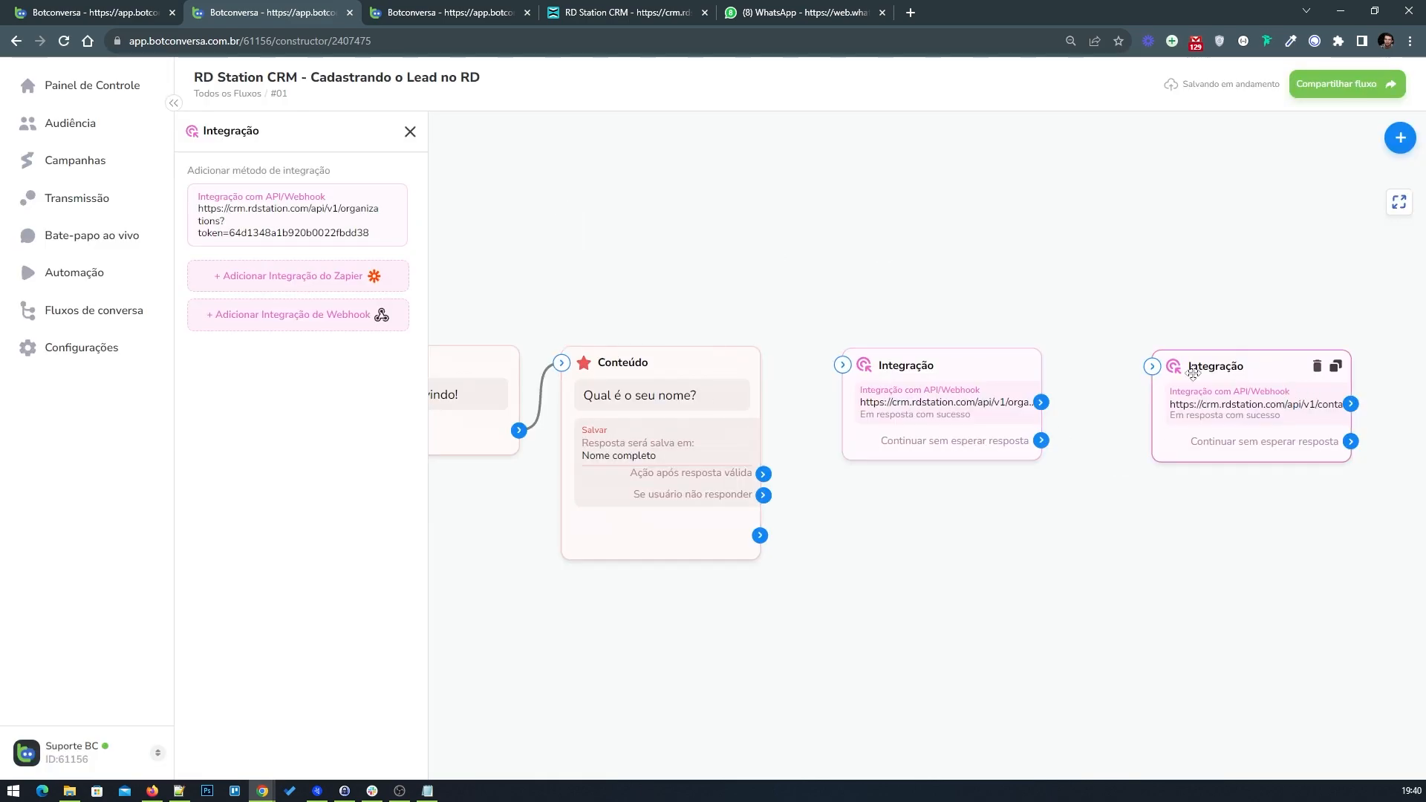
click(410, 132)
Step: Set the organization_id key in the contacts request body to the {RD-IDEmpresa} field variable and save the request
click(1045, 417)
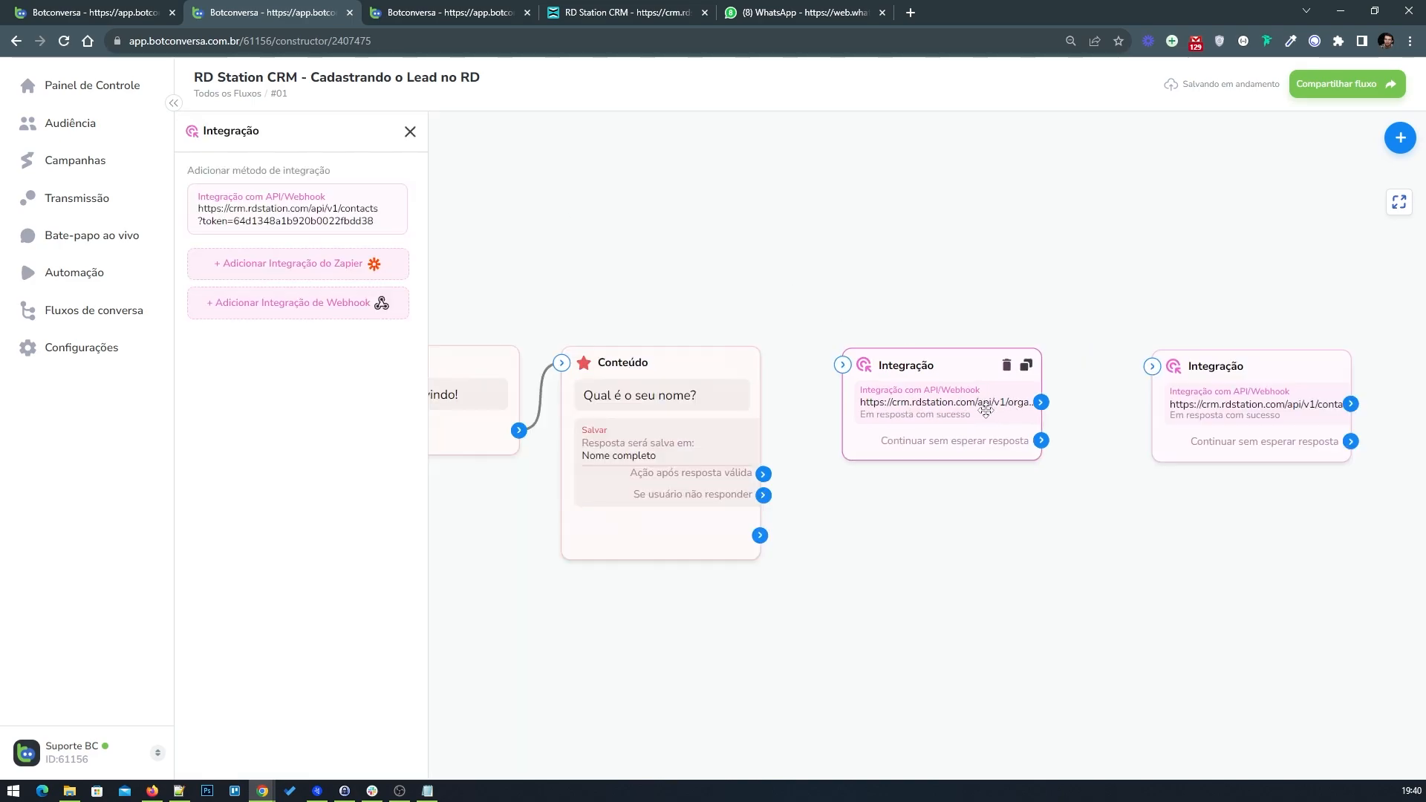
click(314, 270)
click(435, 330)
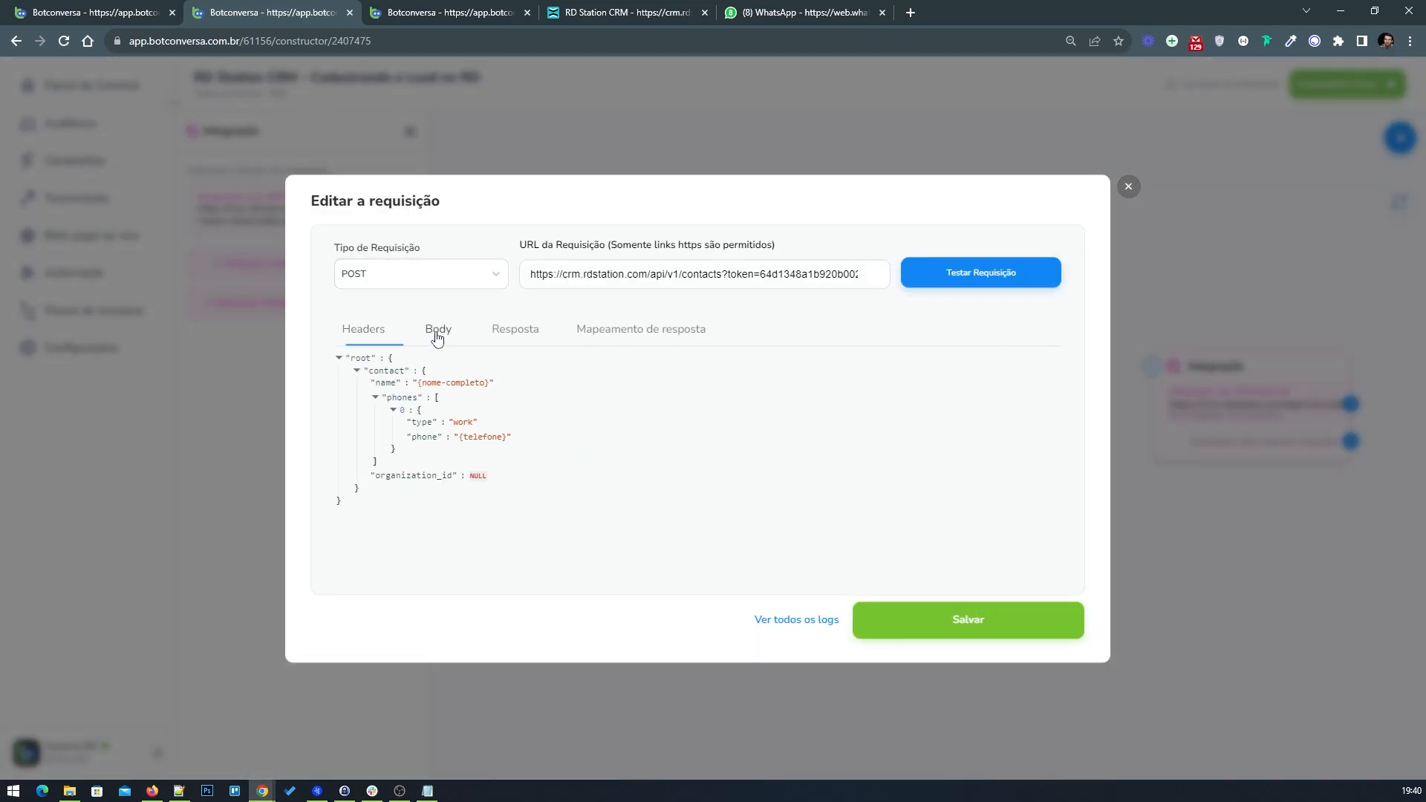
click(477, 485)
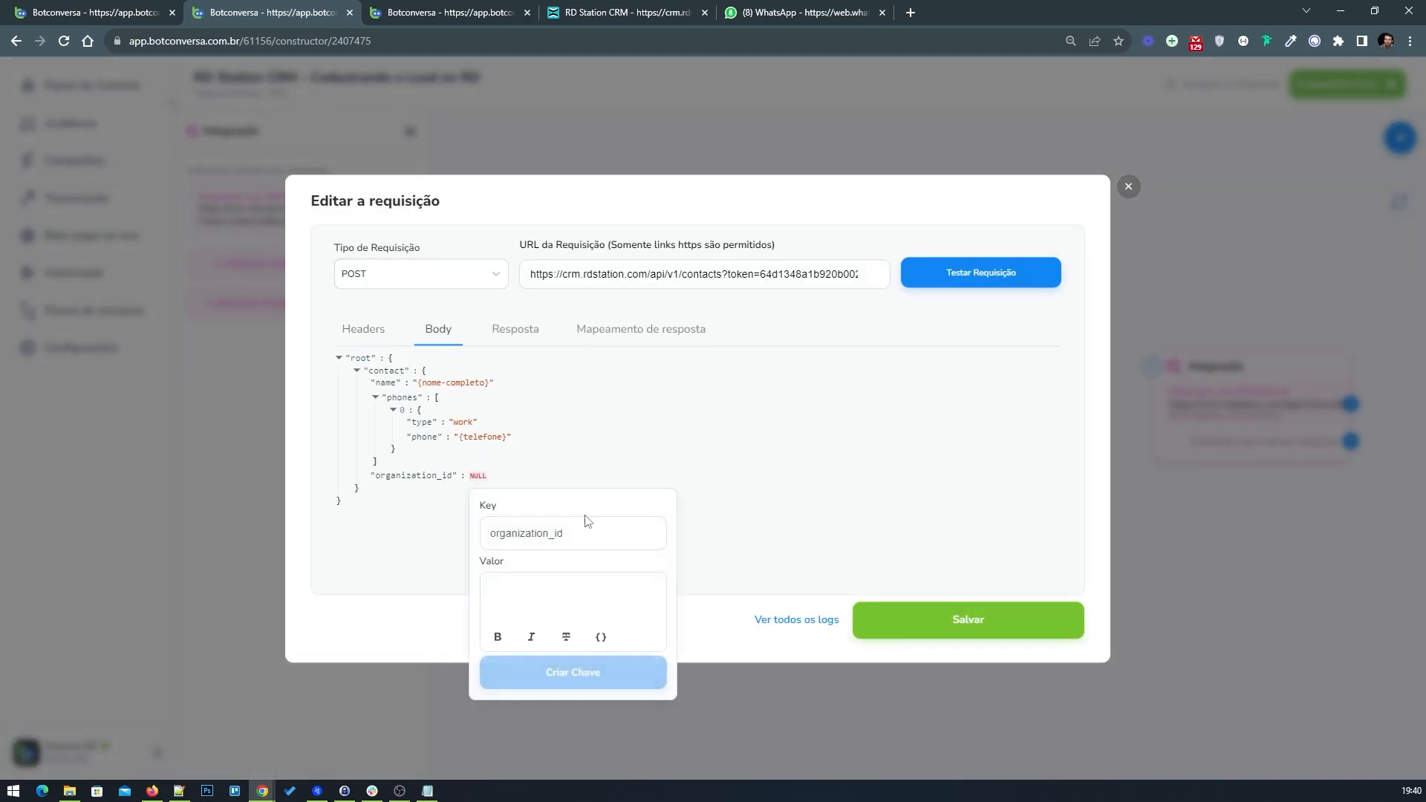
click(601, 639)
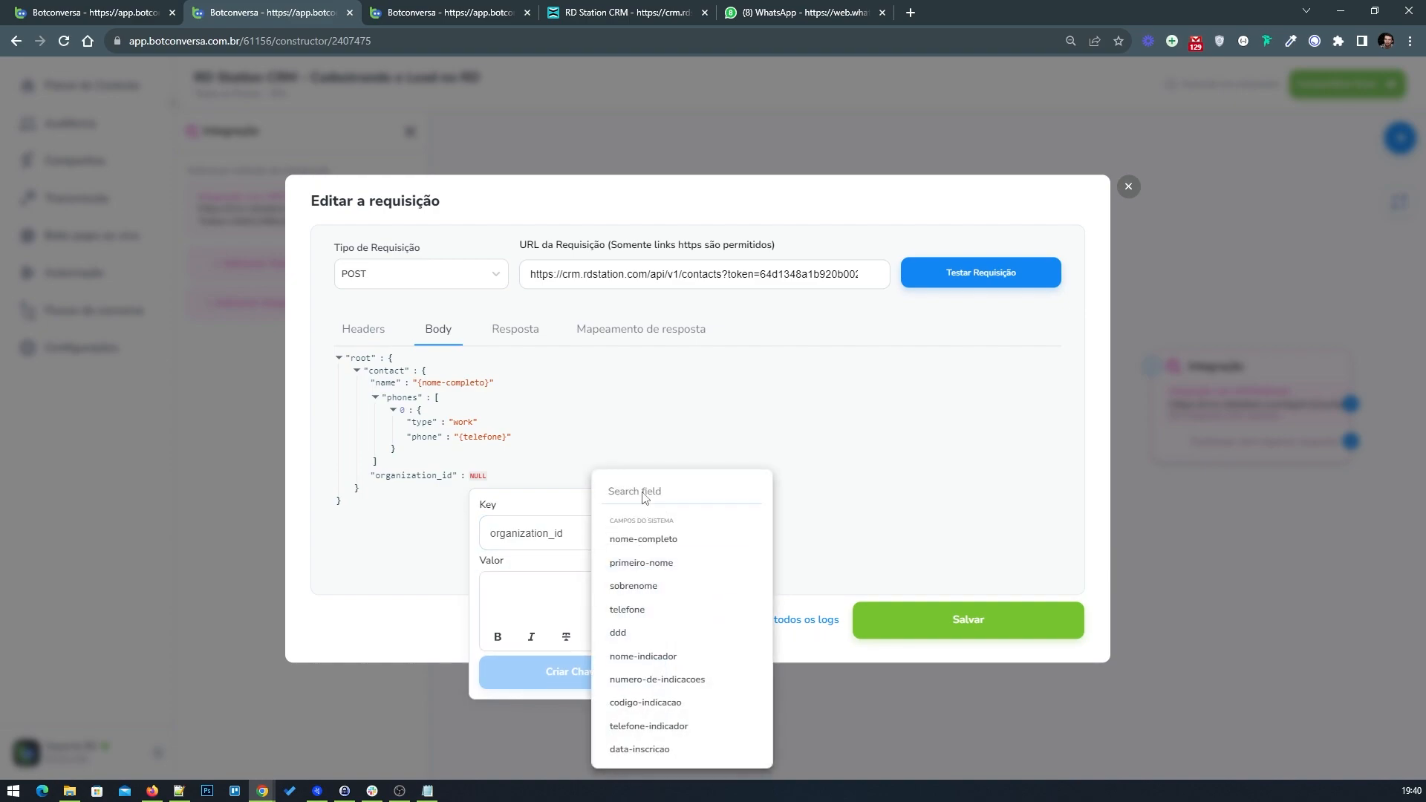
text(rd-)
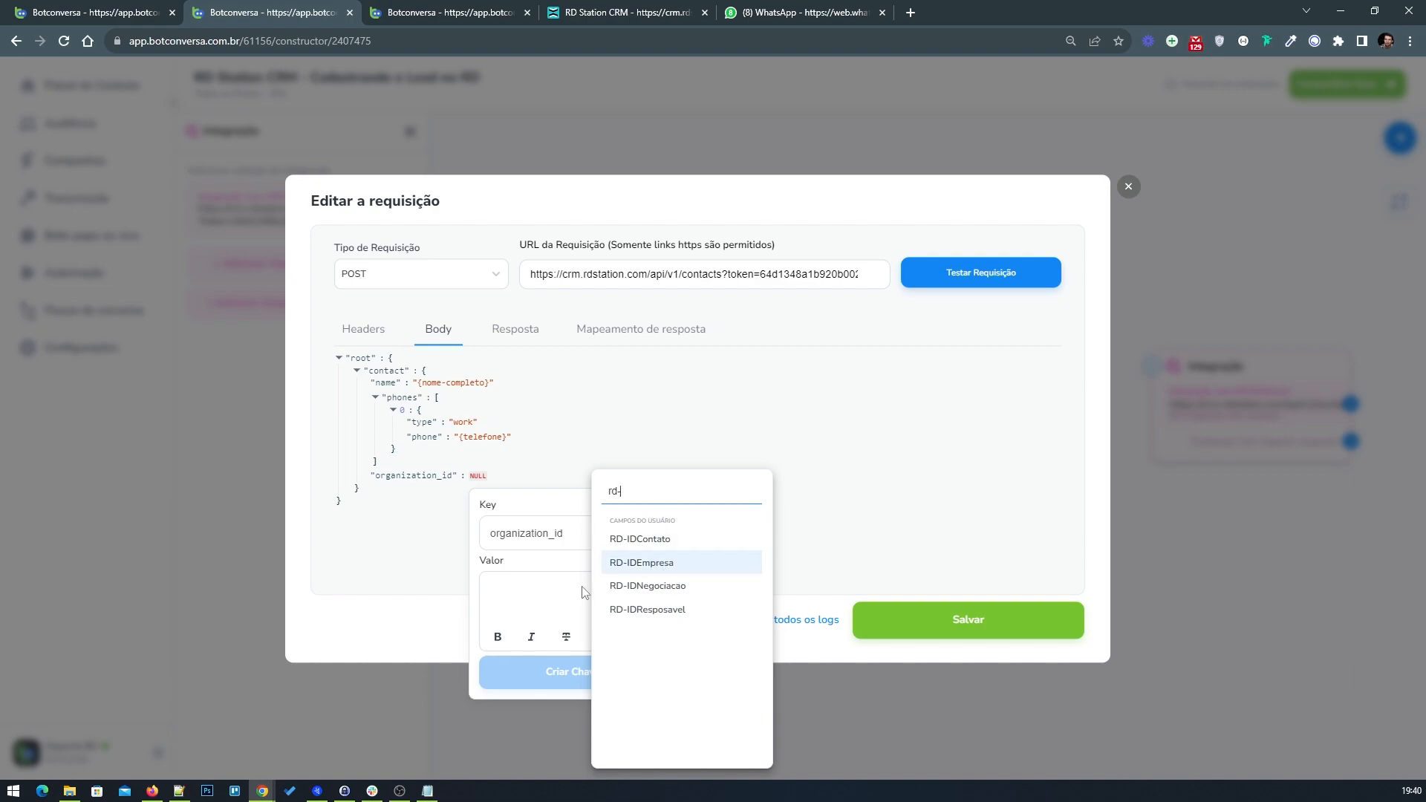
key(Return)
click(563, 672)
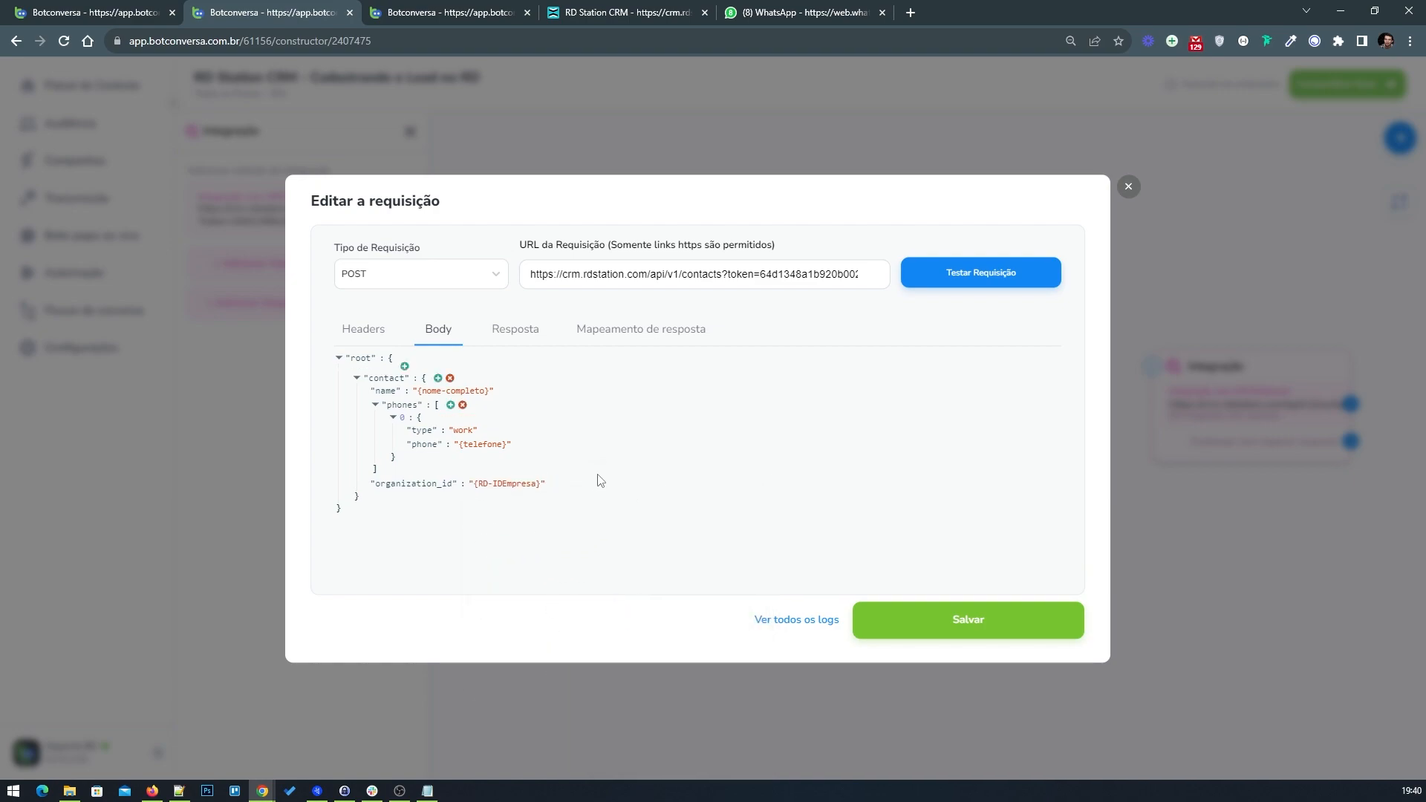
click(915, 621)
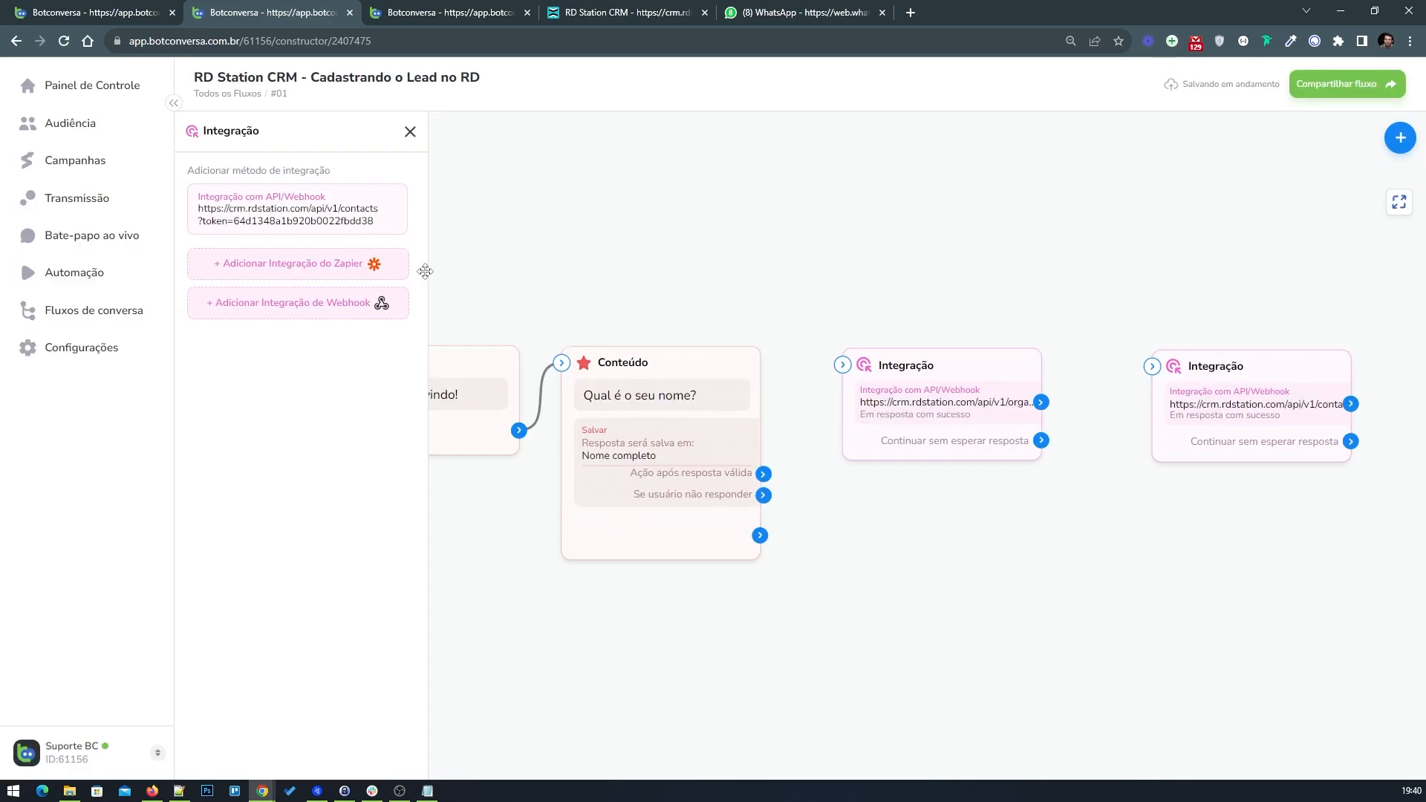
Step: Compare the contacts request's response mapping with the example flow's contact integration mapping
click(340, 214)
click(514, 329)
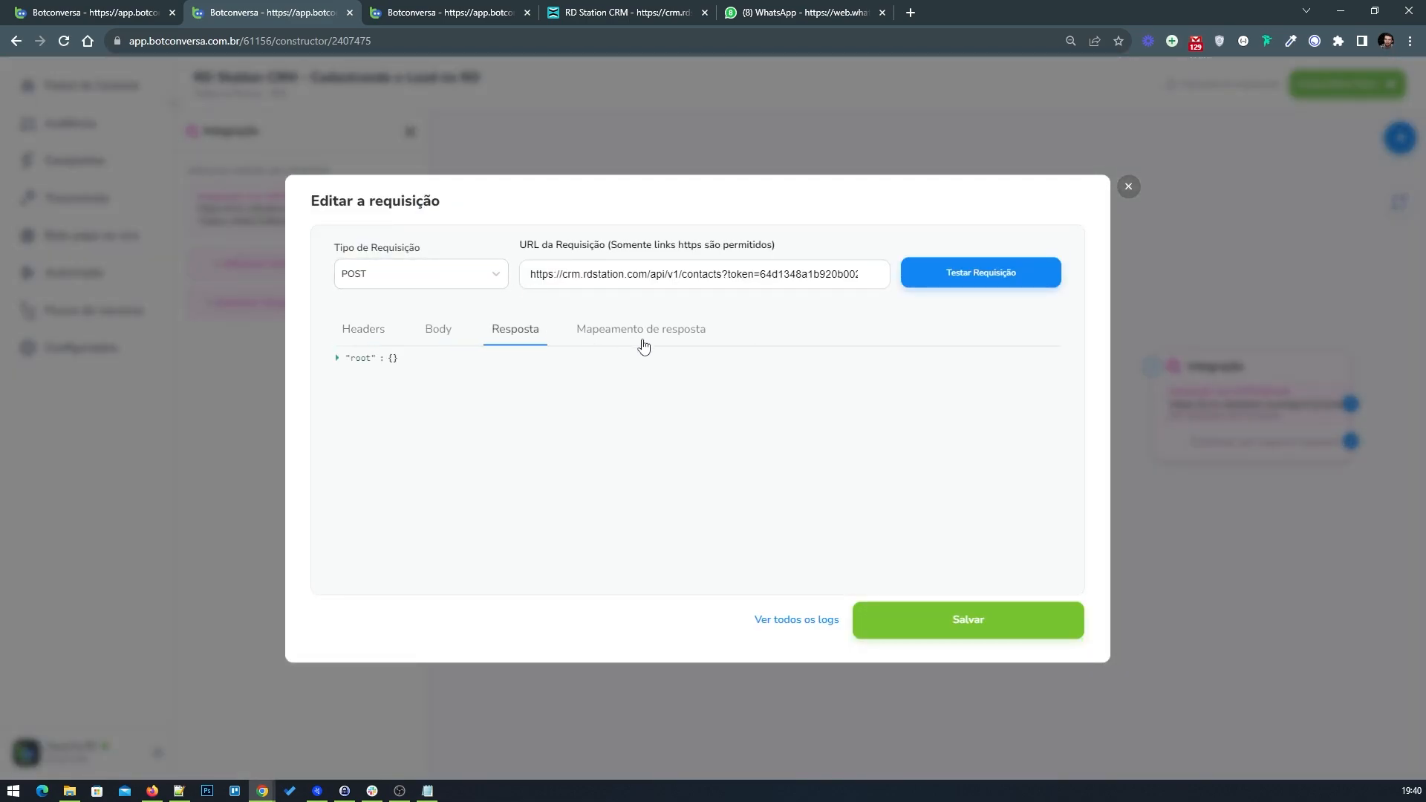
click(644, 331)
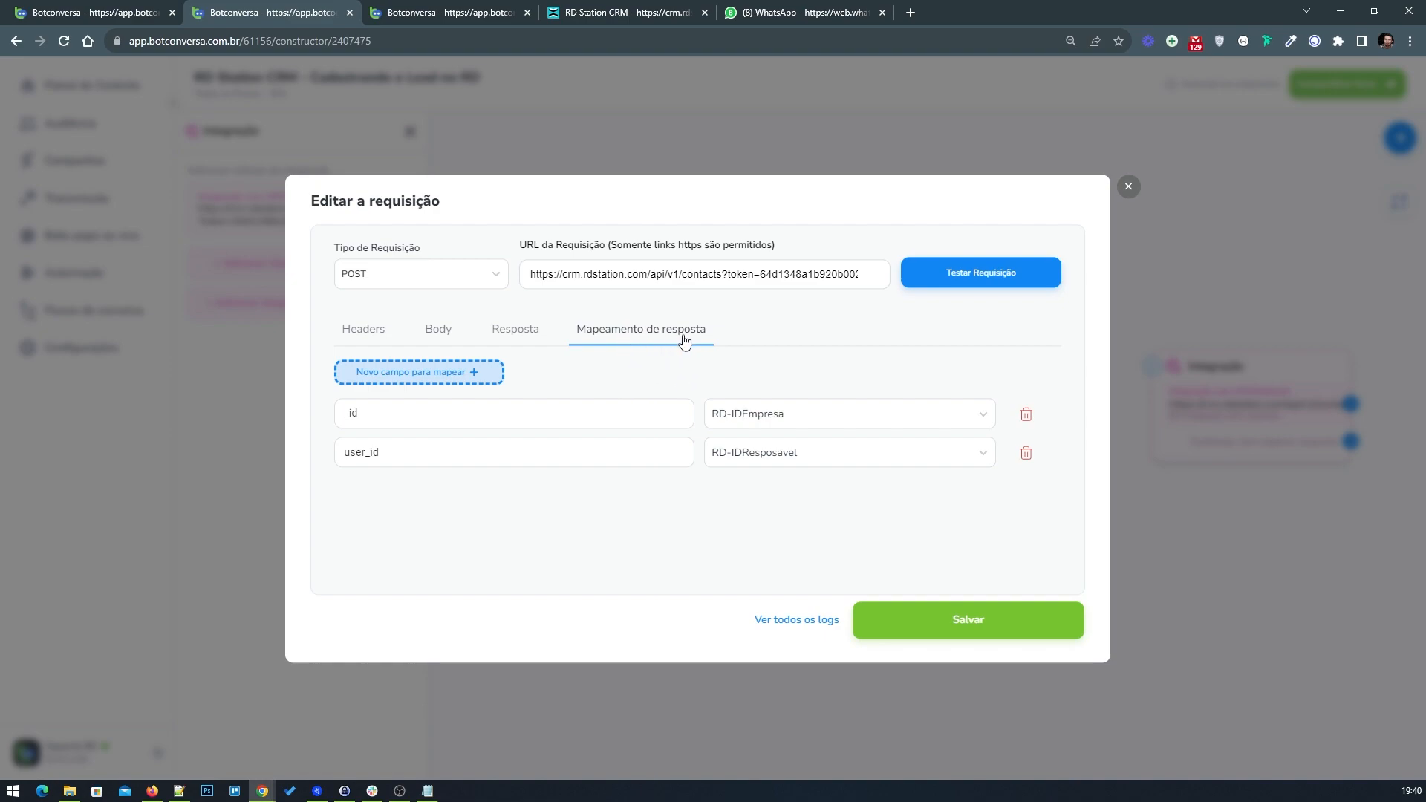
click(122, 7)
click(627, 331)
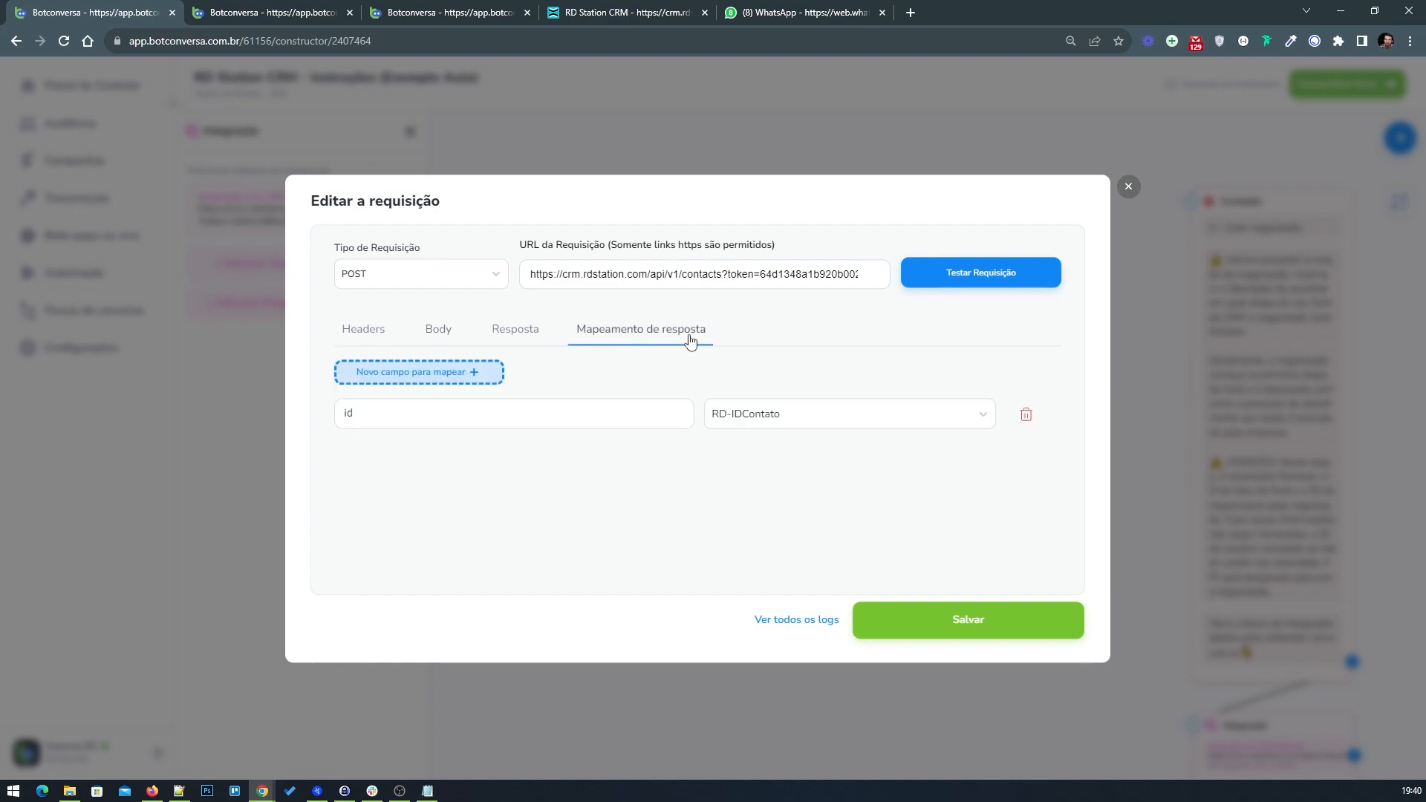
click(358, 422)
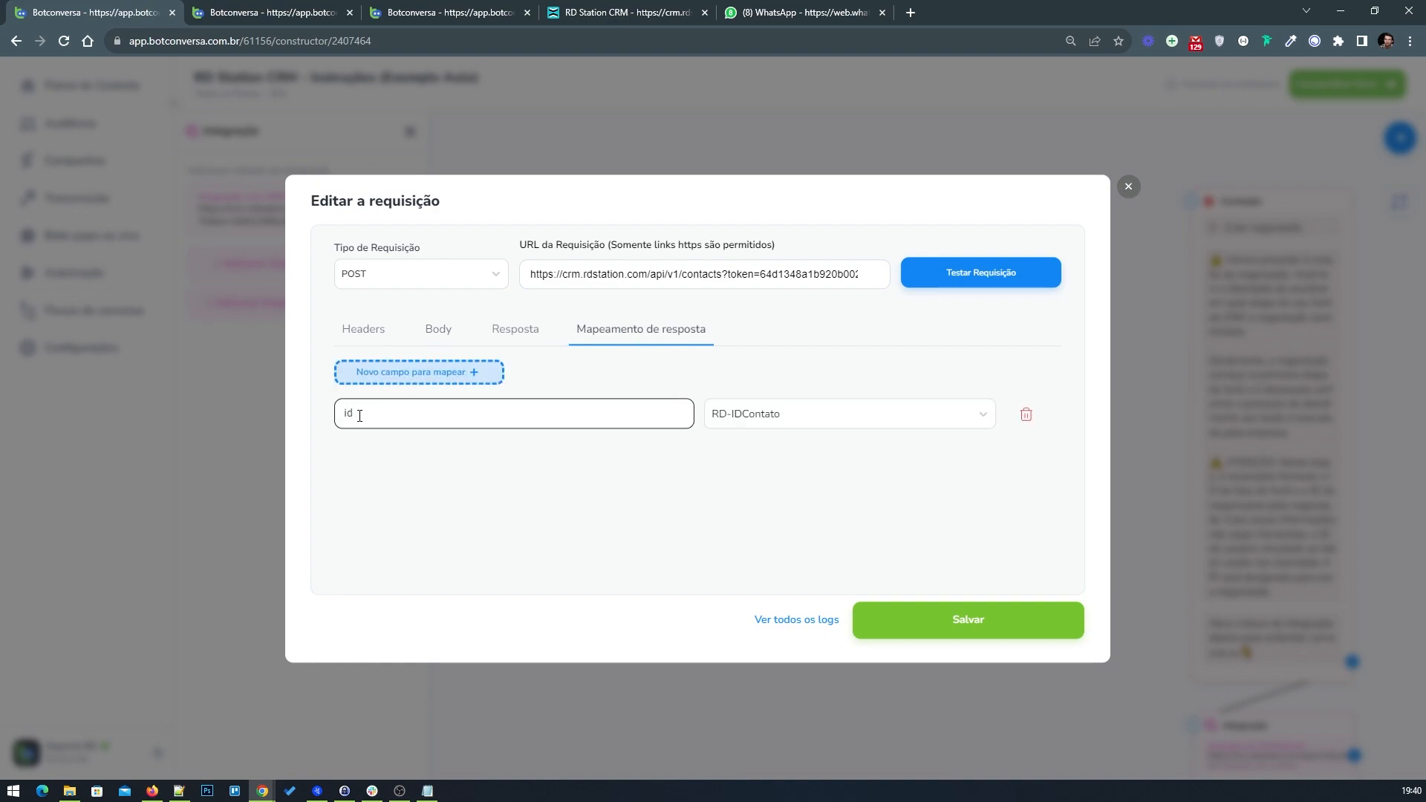
click(319, 9)
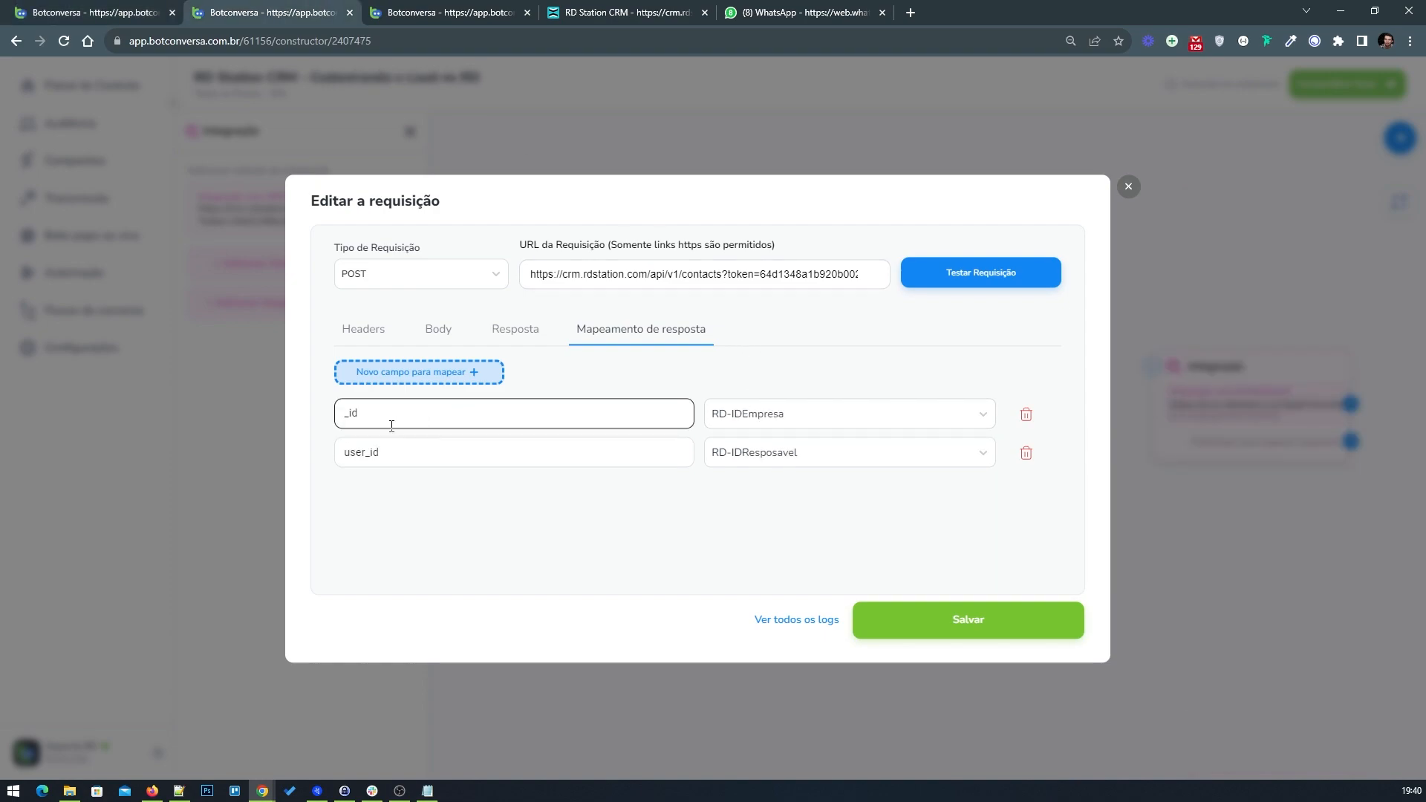
Step: Remove the user_id mapping row, map the response key id to RD-IDContato, and save the contacts request
click(1026, 455)
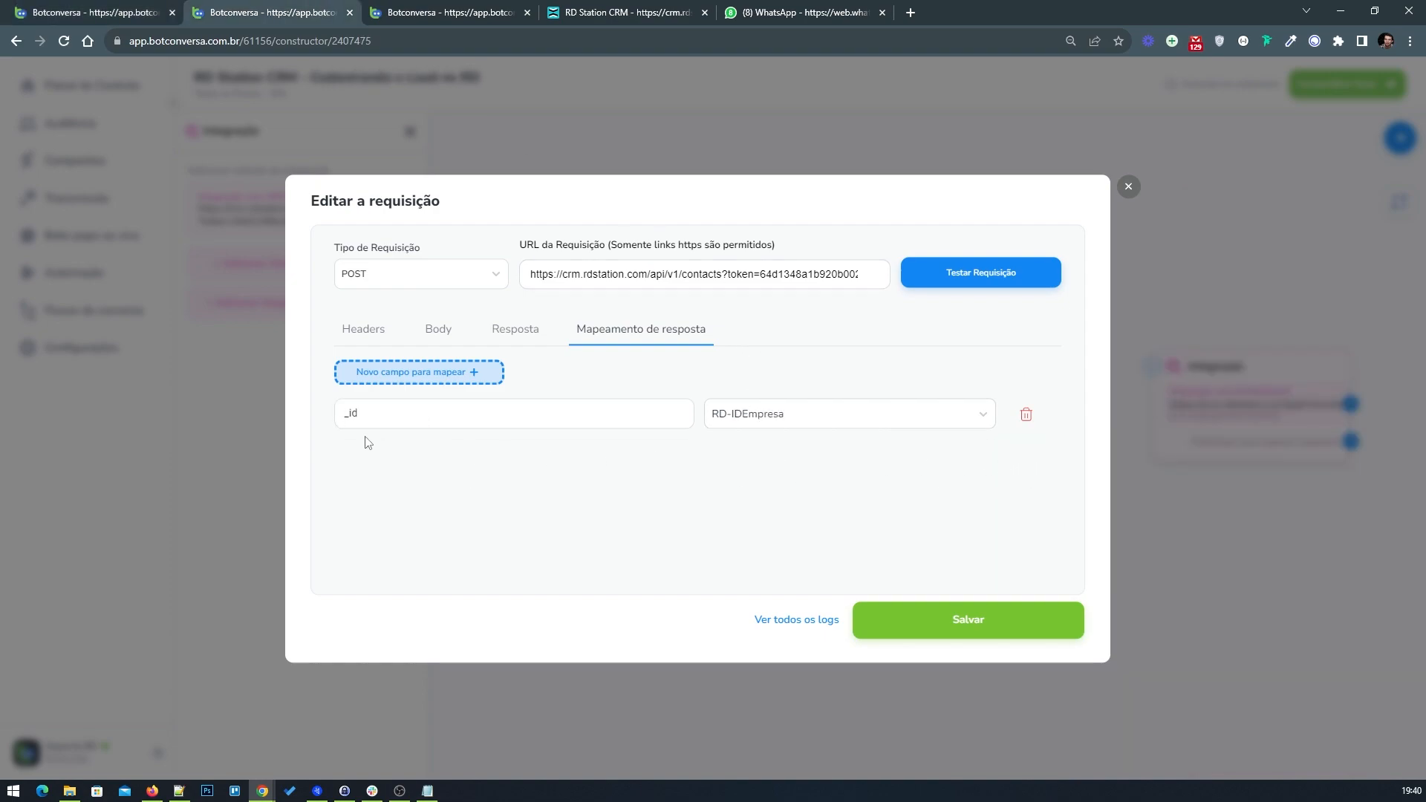
click(349, 414)
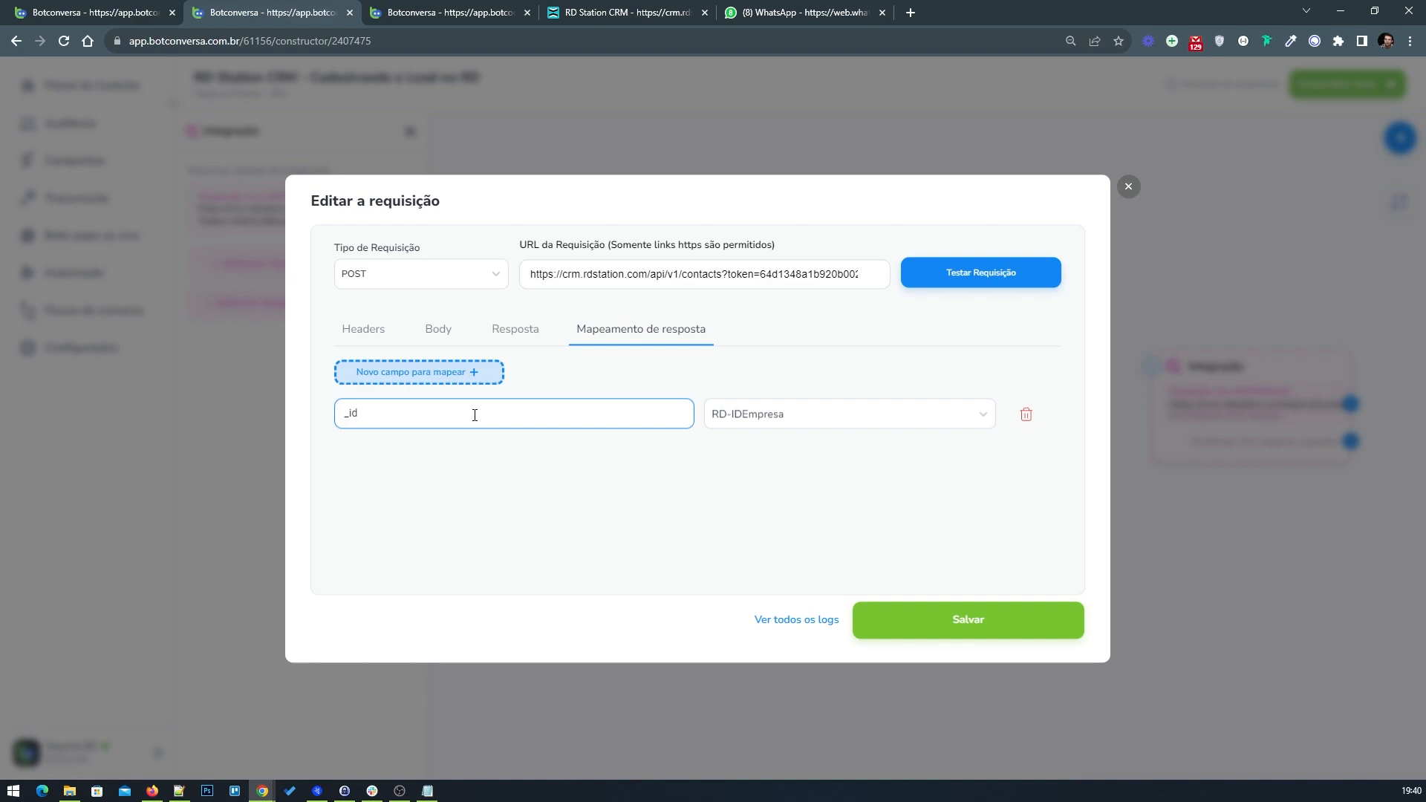
click(787, 420)
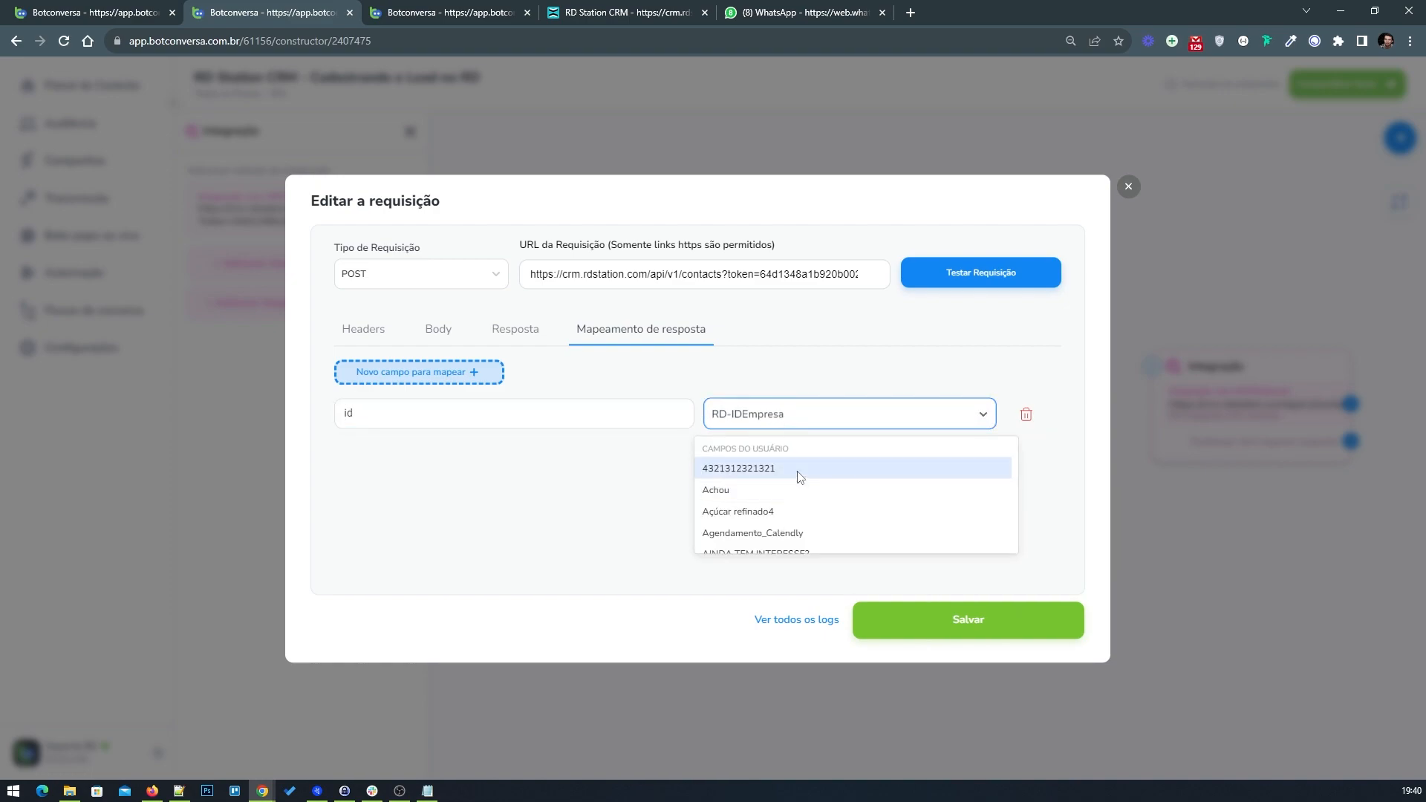
text(rd-i)
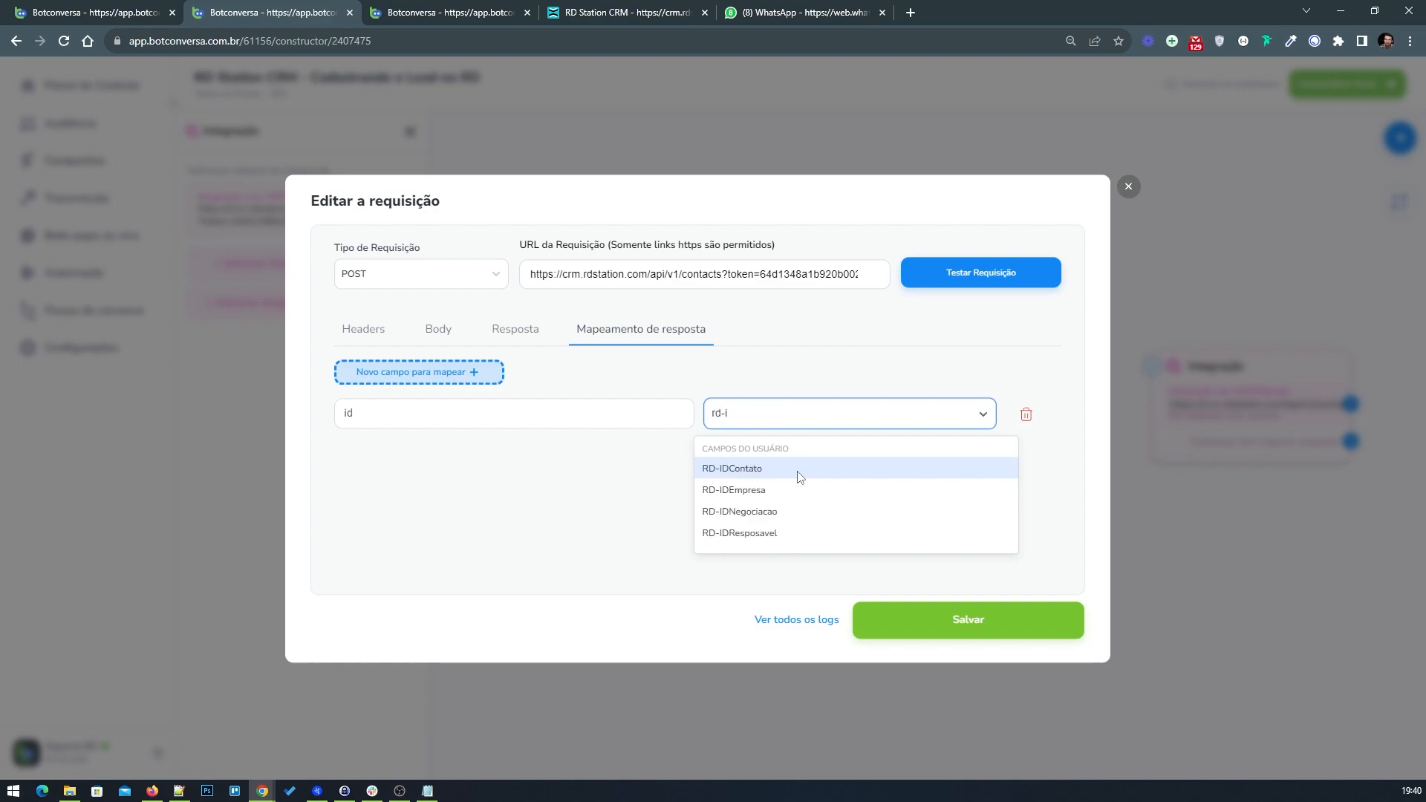
click(800, 470)
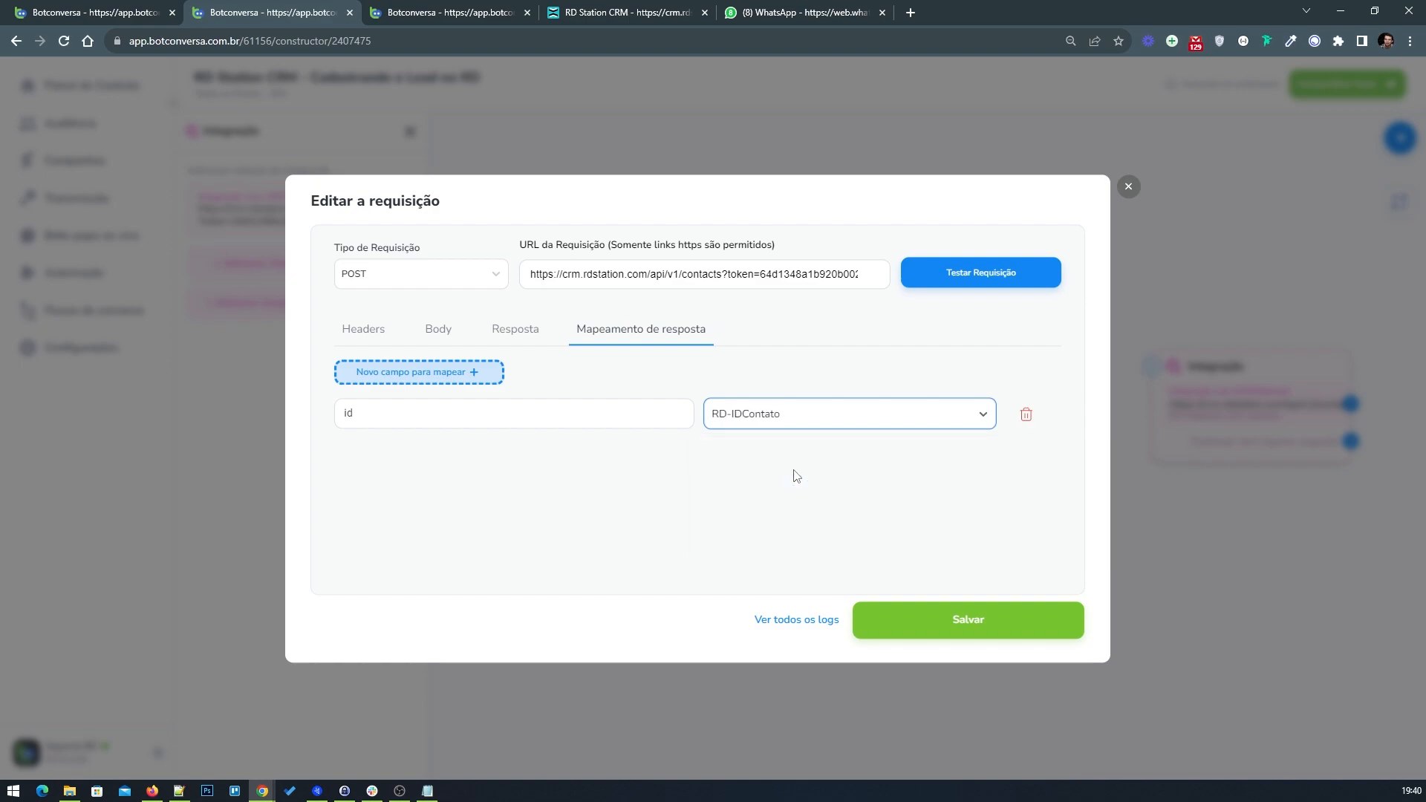
click(939, 633)
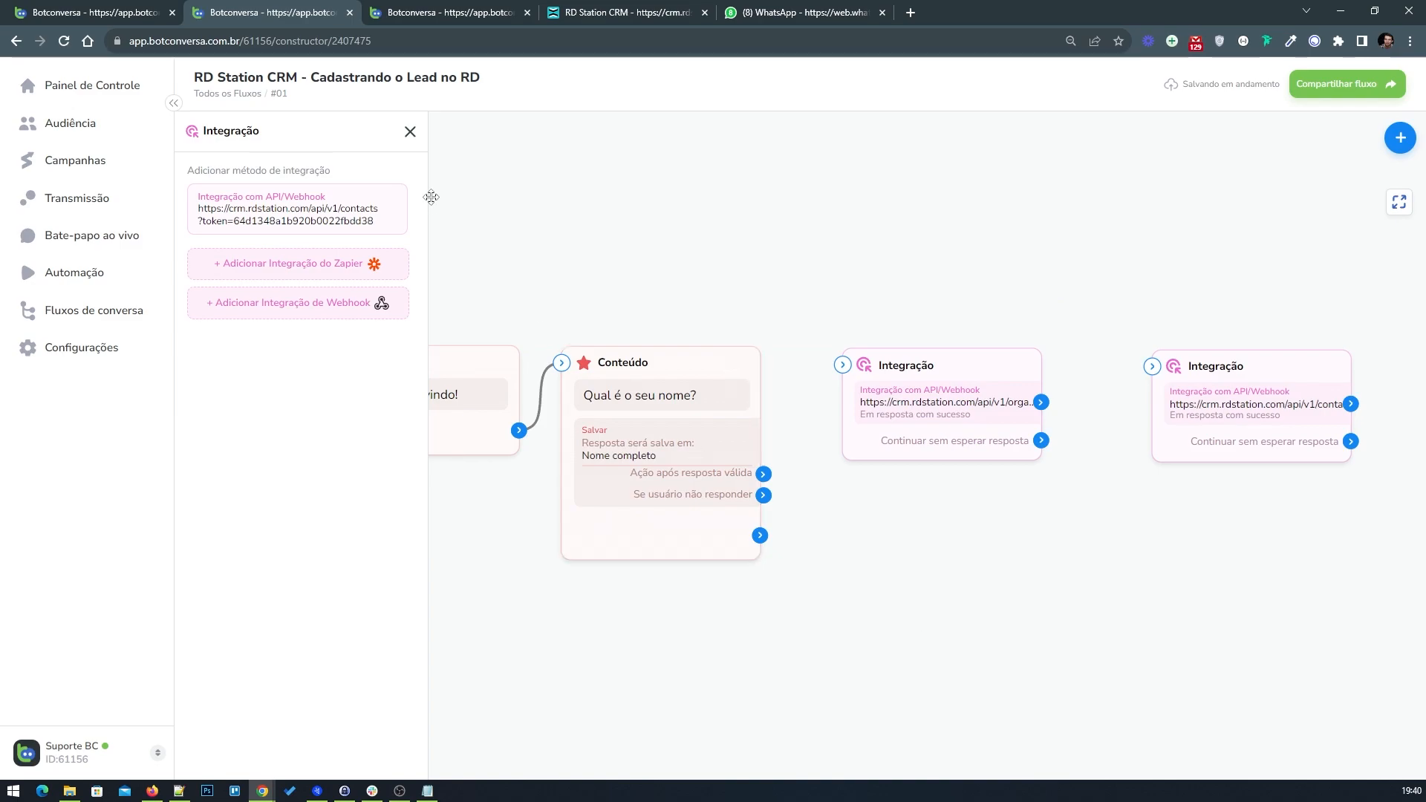
Step: Add a new Integração block to the canvas to the right of the contacts integration block
click(409, 132)
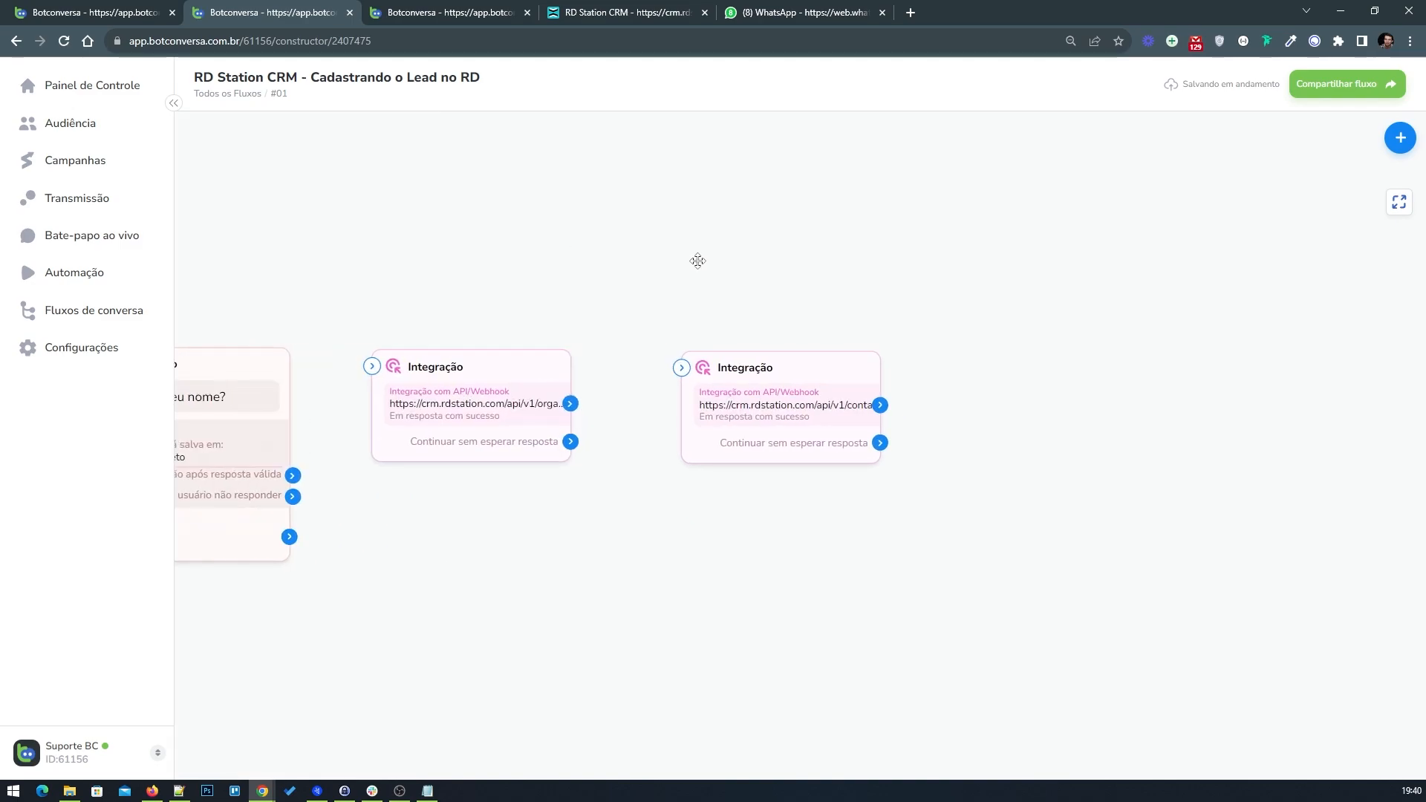
drag(899, 271, 831, 272)
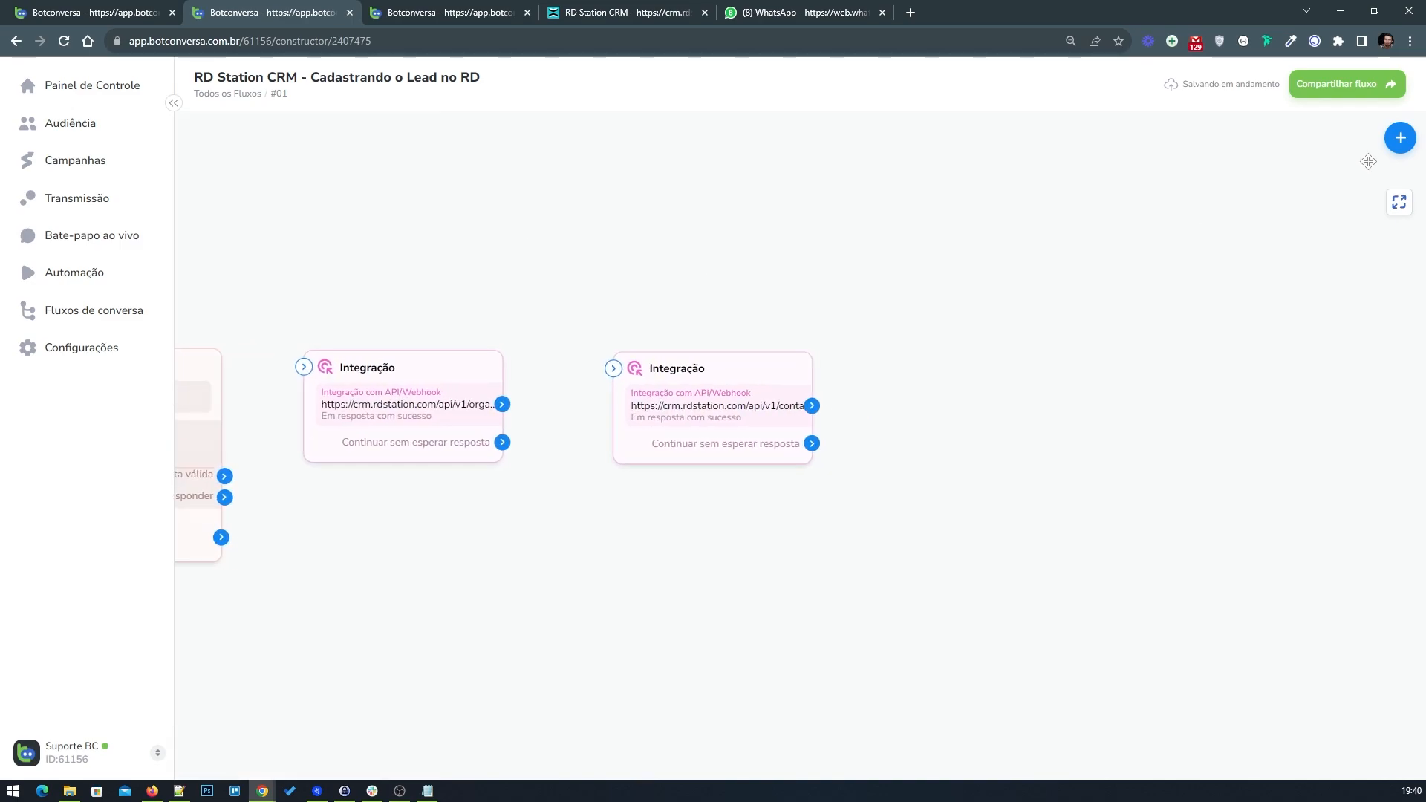
click(1401, 141)
drag(1326, 313, 984, 403)
drag(1075, 478, 1026, 415)
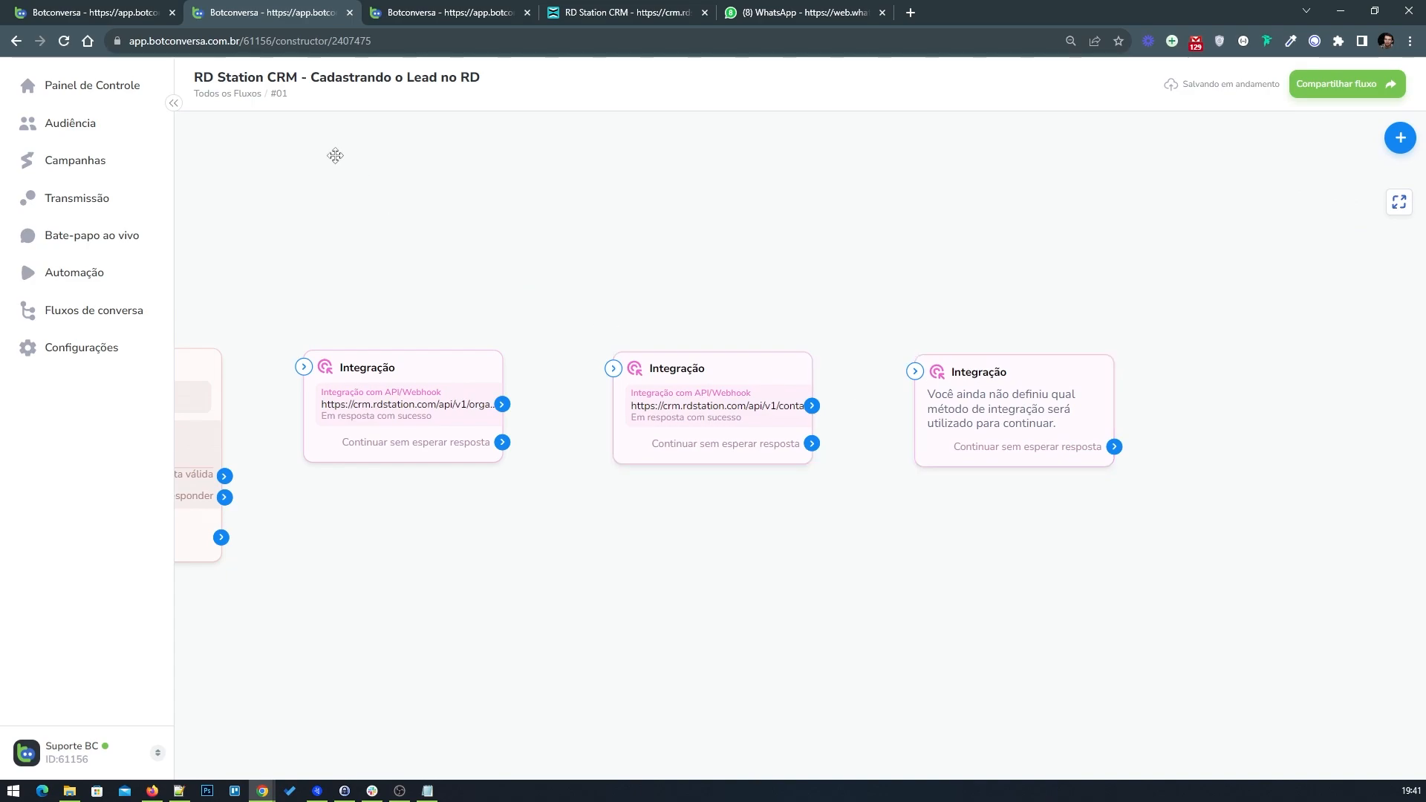
Step: Copy the deals request URL from the example flow's Criar negociação integration block
click(116, 8)
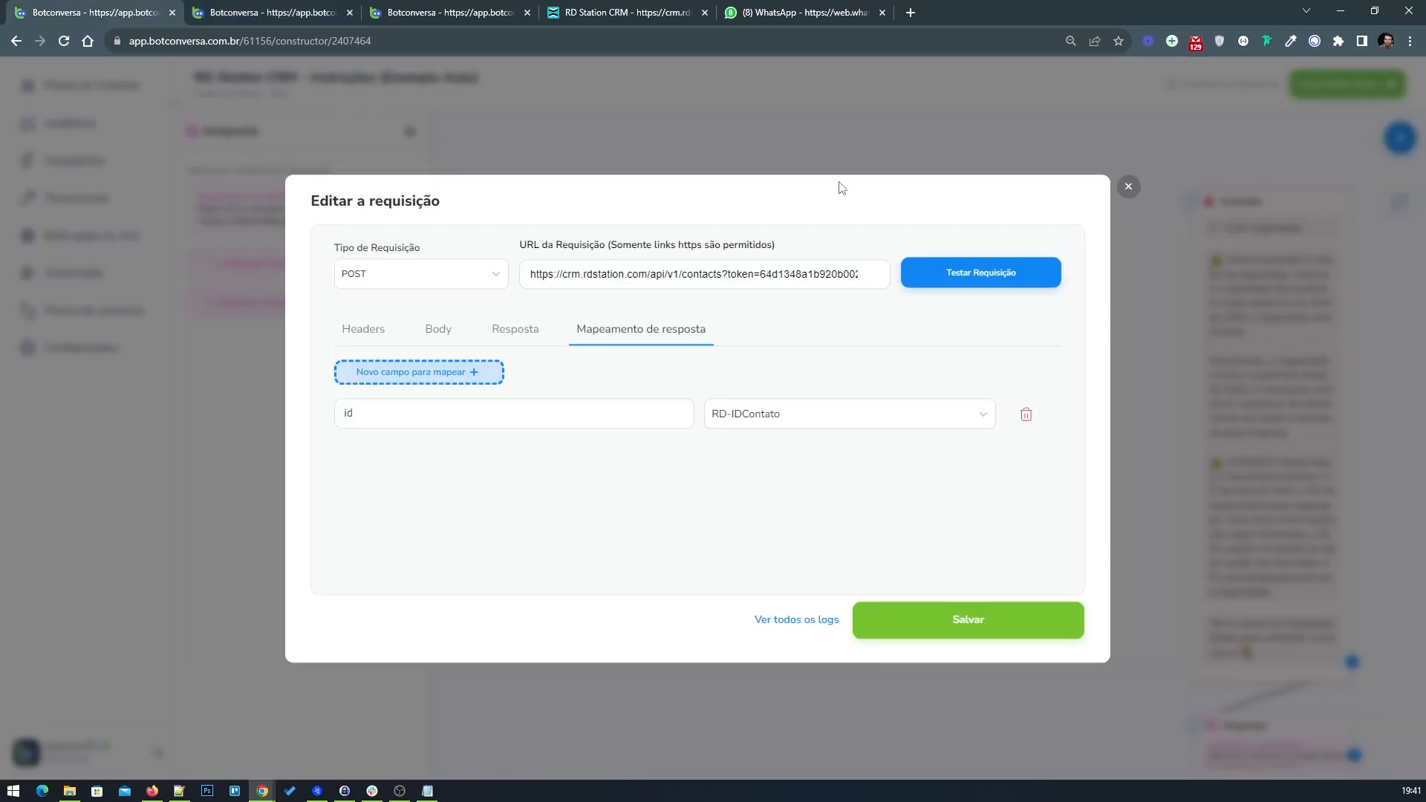
click(1128, 190)
click(409, 132)
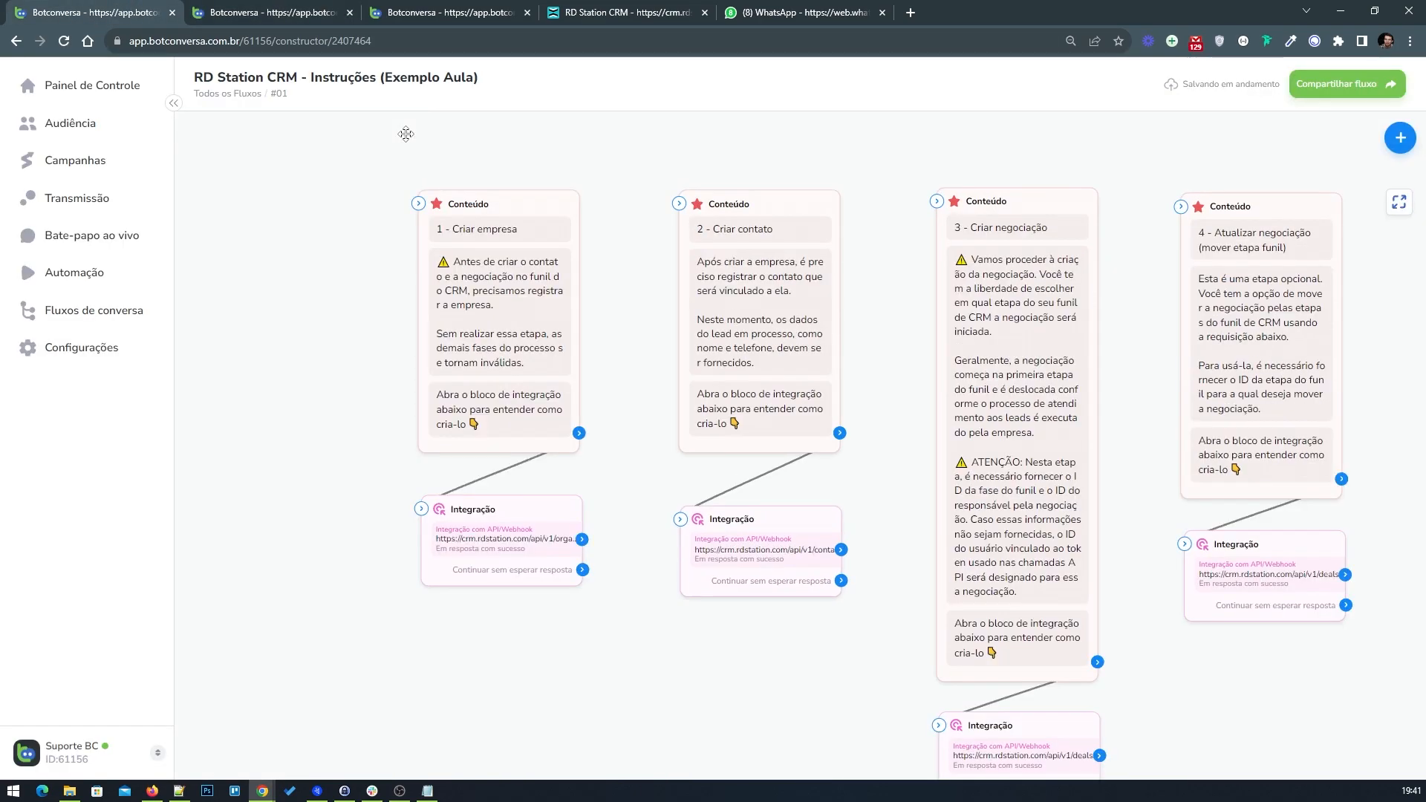
drag(907, 696, 606, 599)
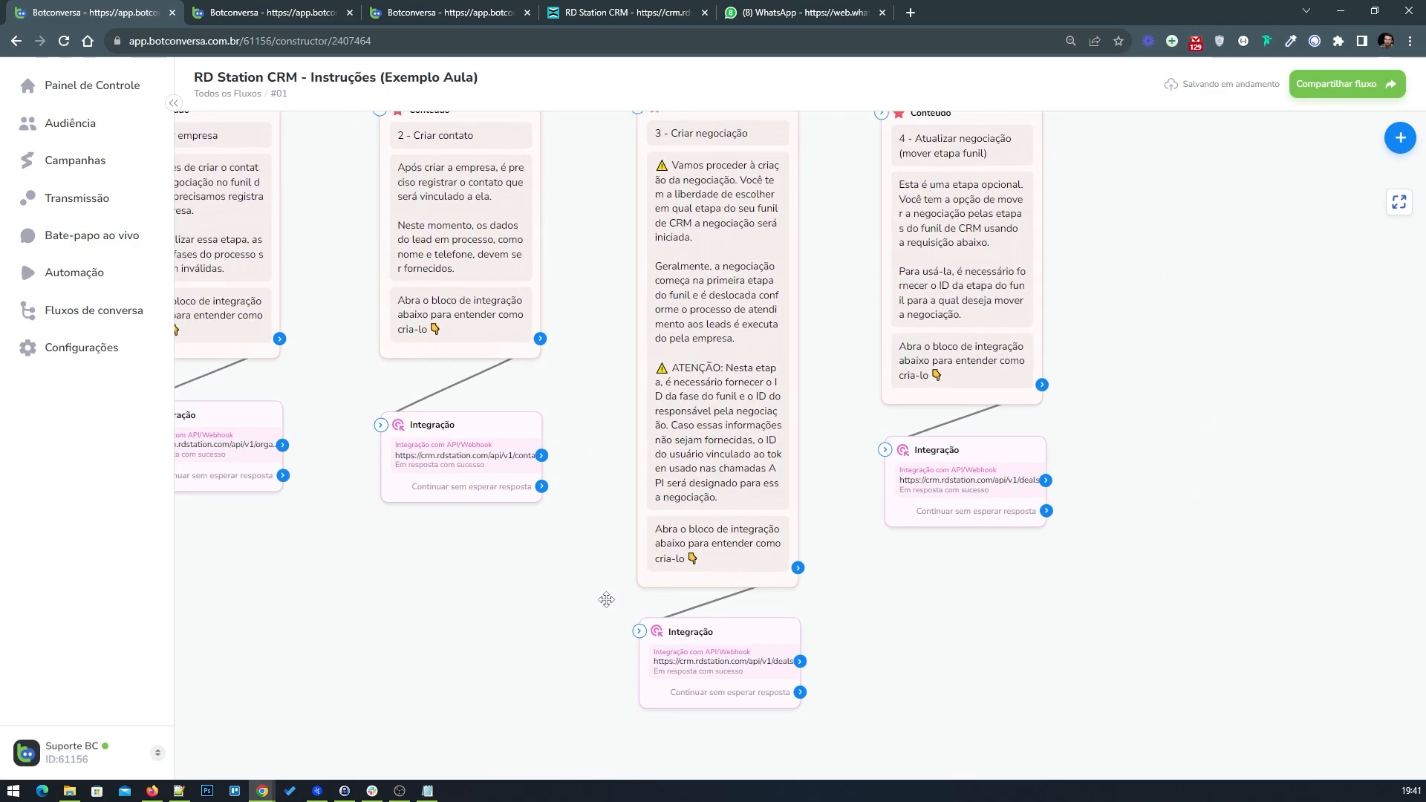
click(730, 668)
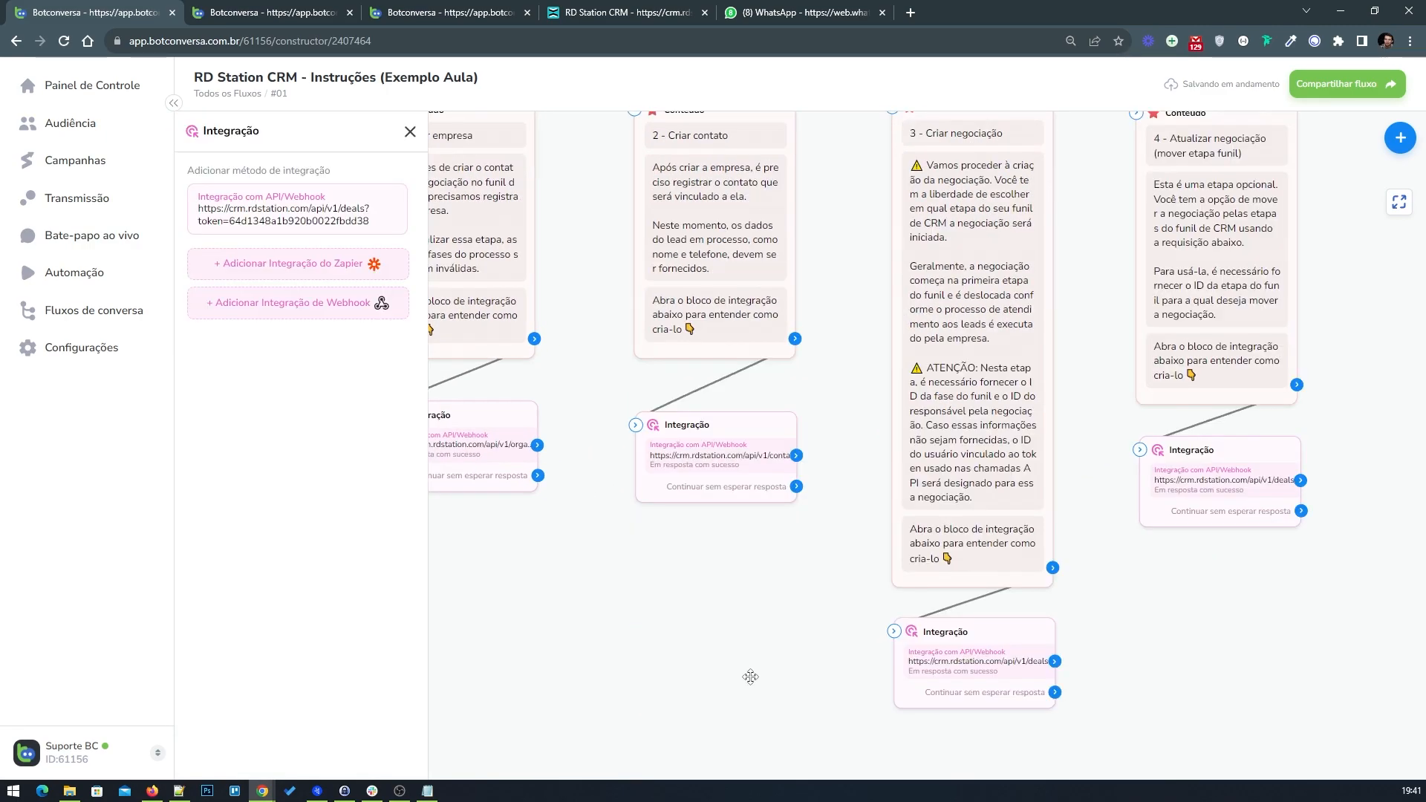
click(346, 221)
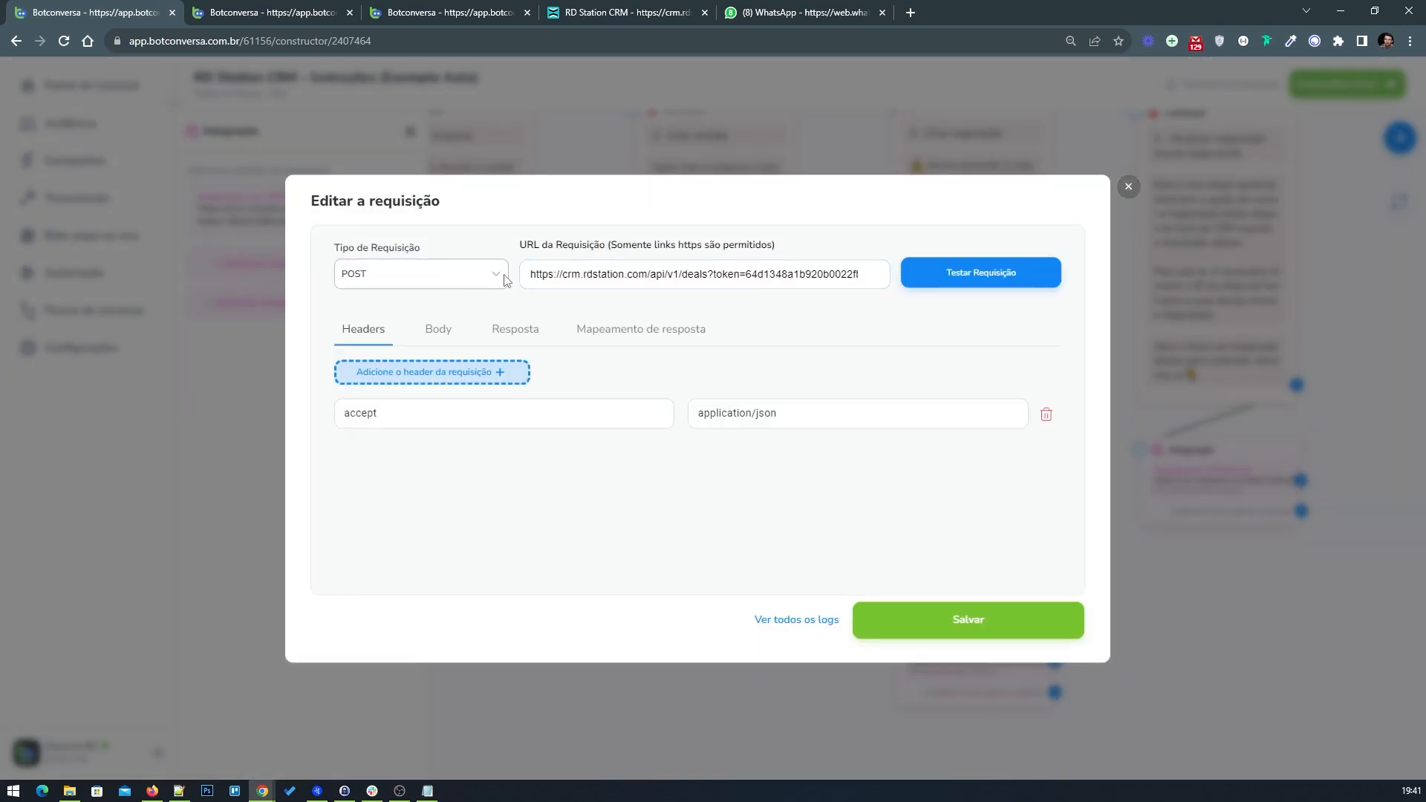
triple_click(643, 274)
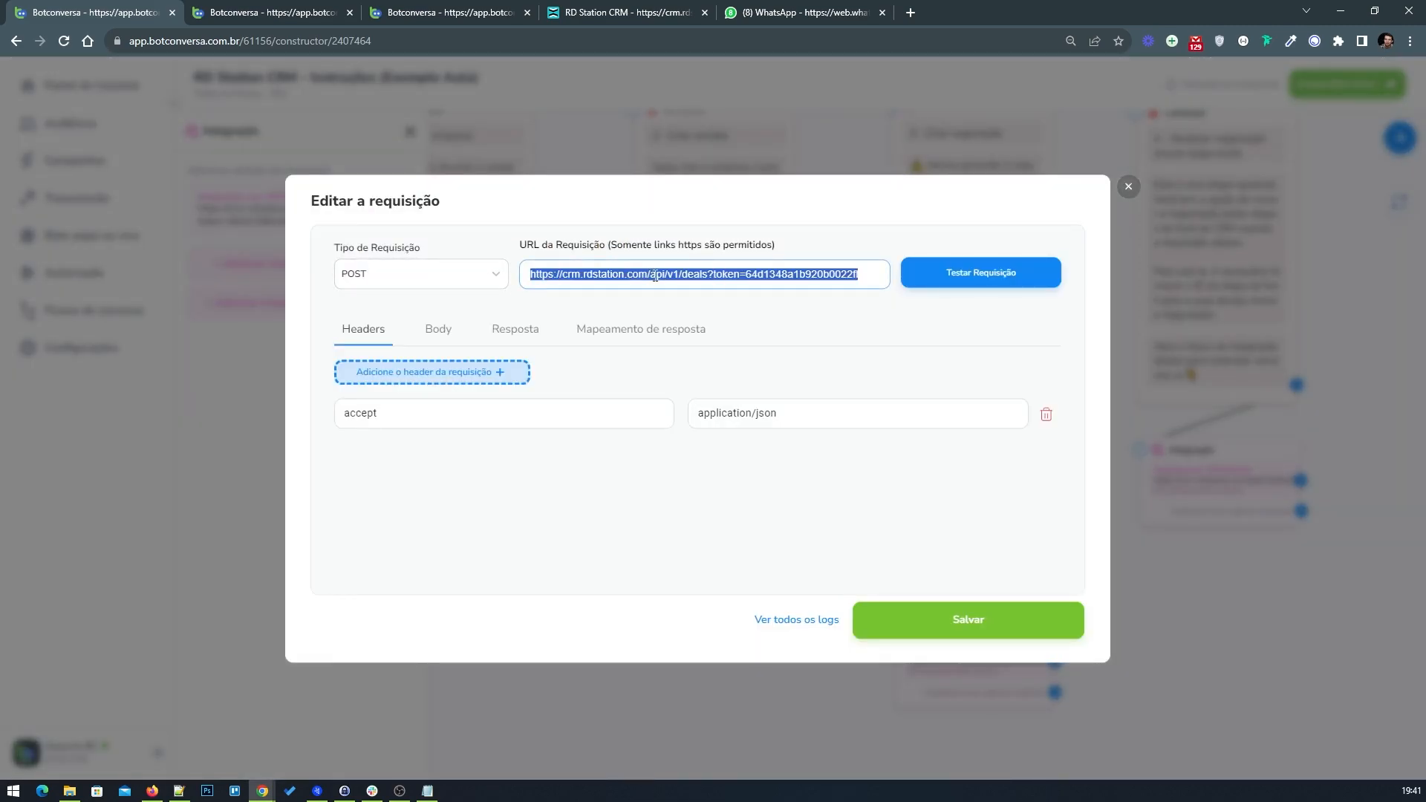
right_click(654, 276)
click(689, 322)
Step: Add an API/Webhook integration to the new block and paste the deals URL with its API token as the request URL
click(294, 14)
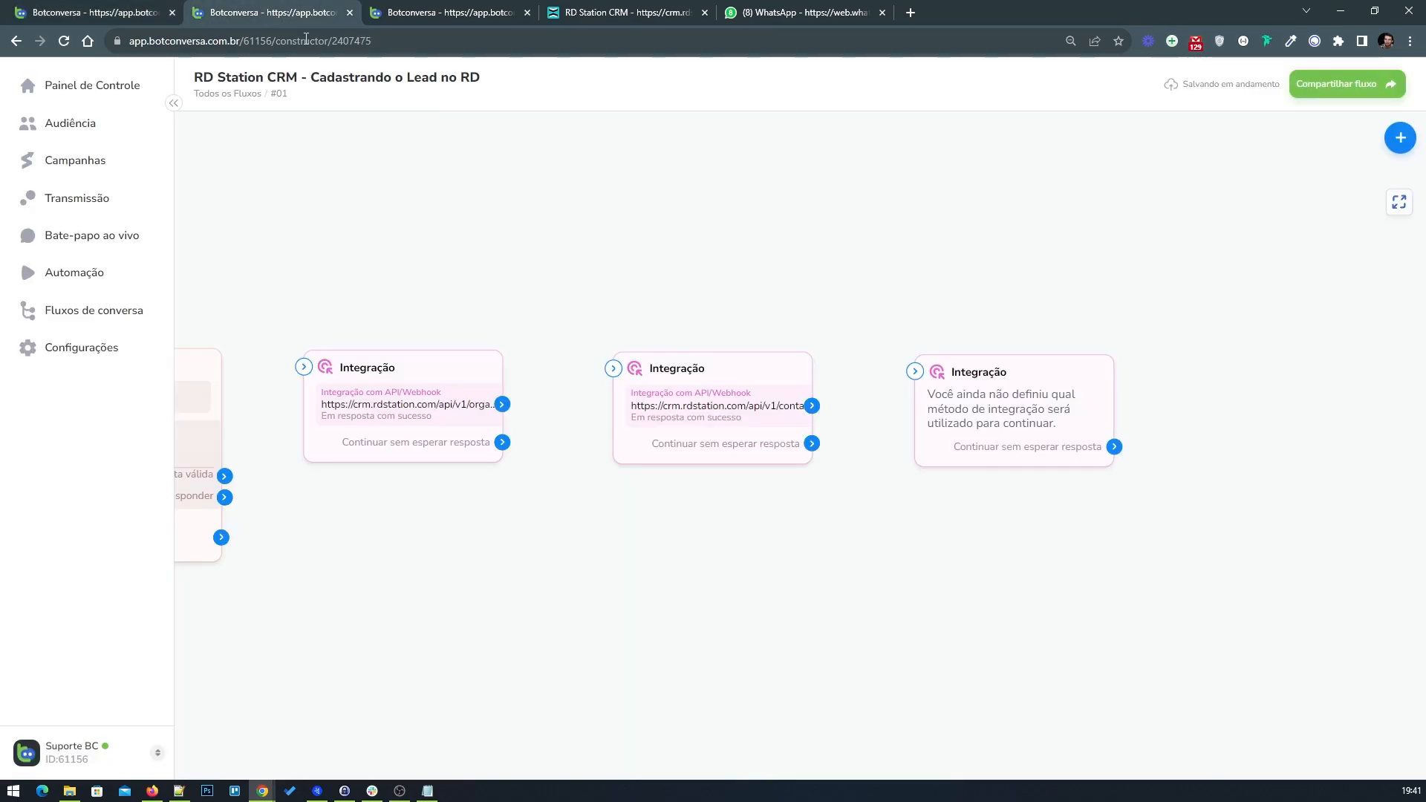
click(932, 406)
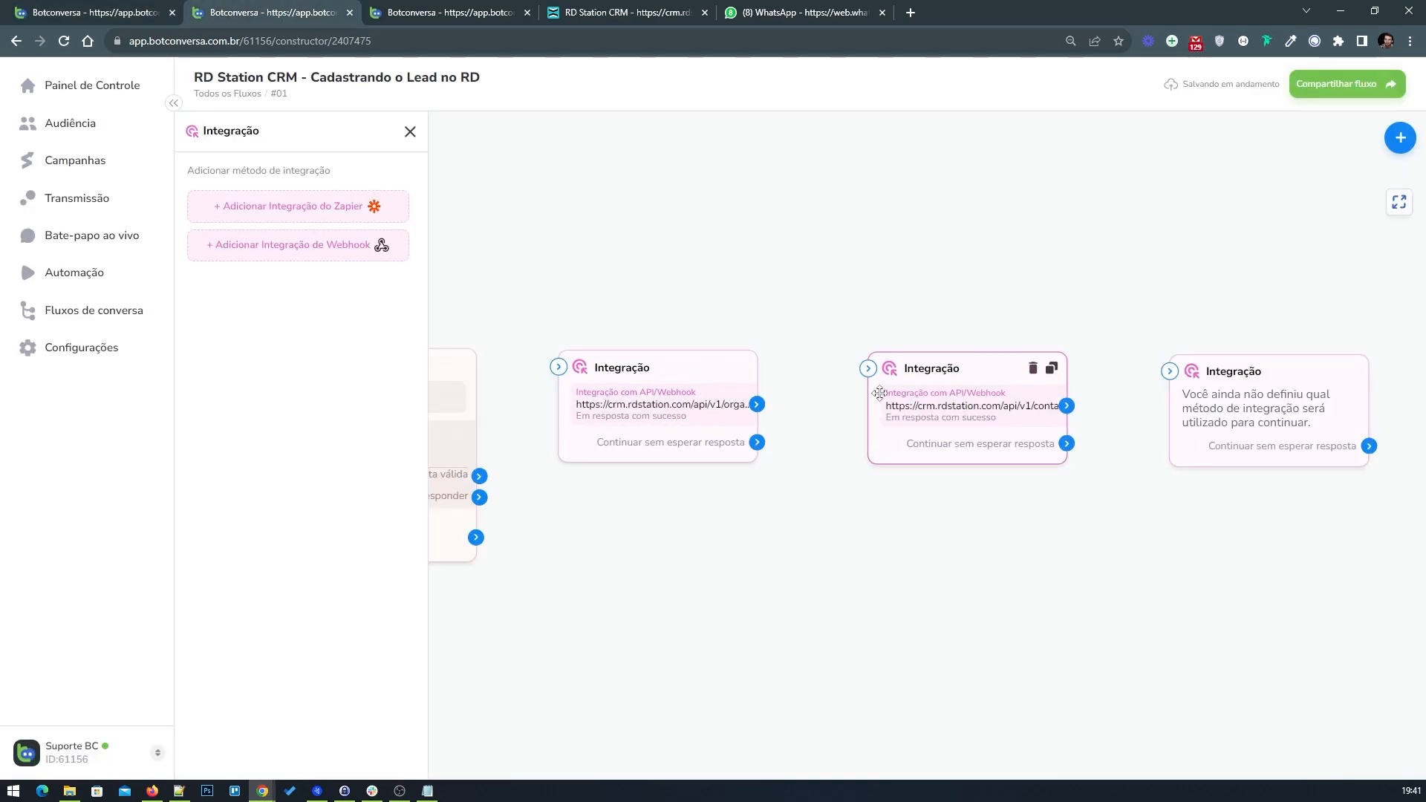
click(267, 250)
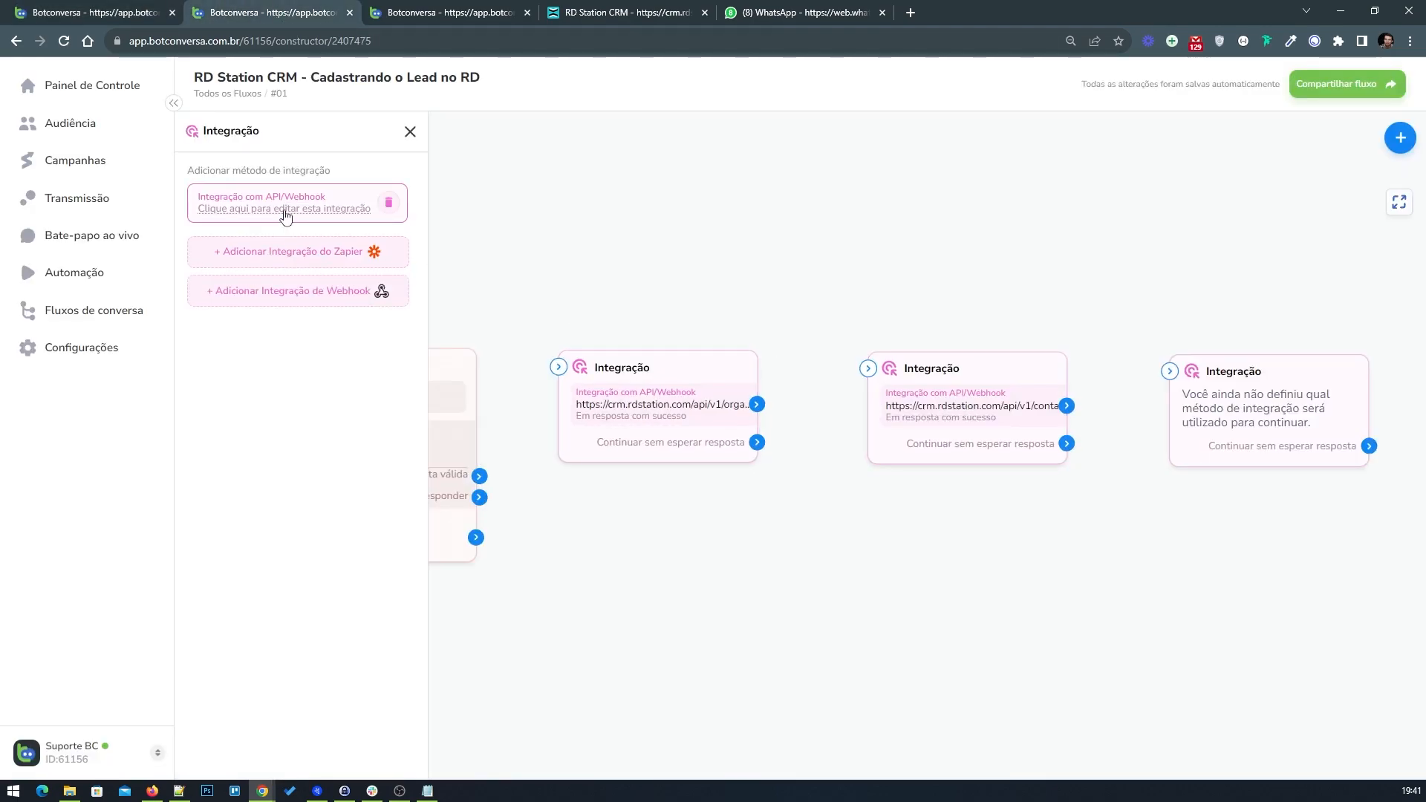
click(286, 216)
click(601, 271)
right_click(552, 273)
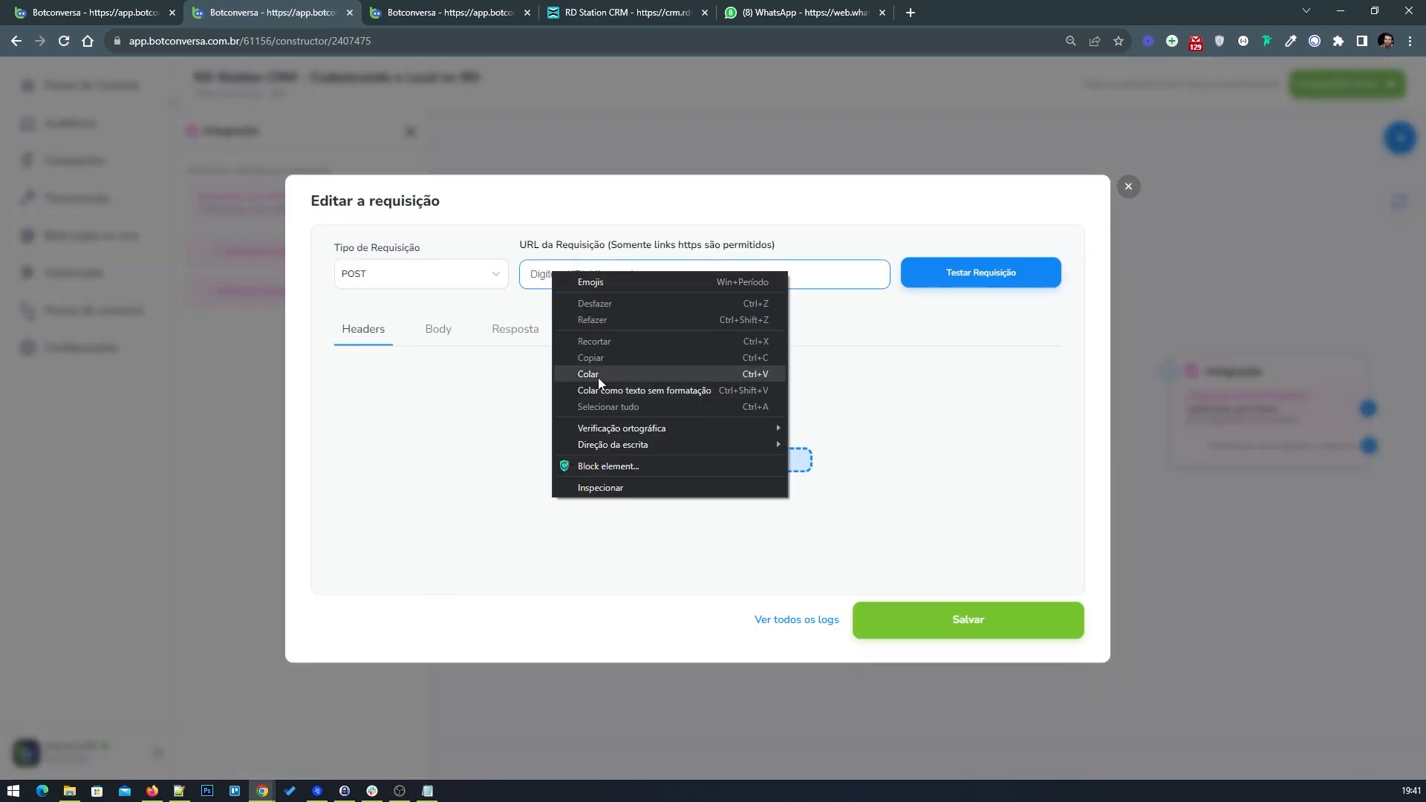
click(599, 374)
drag(719, 275, 900, 294)
Step: Copy the accept header key from the example flow's deals request
key(ctrl+Page_Up)
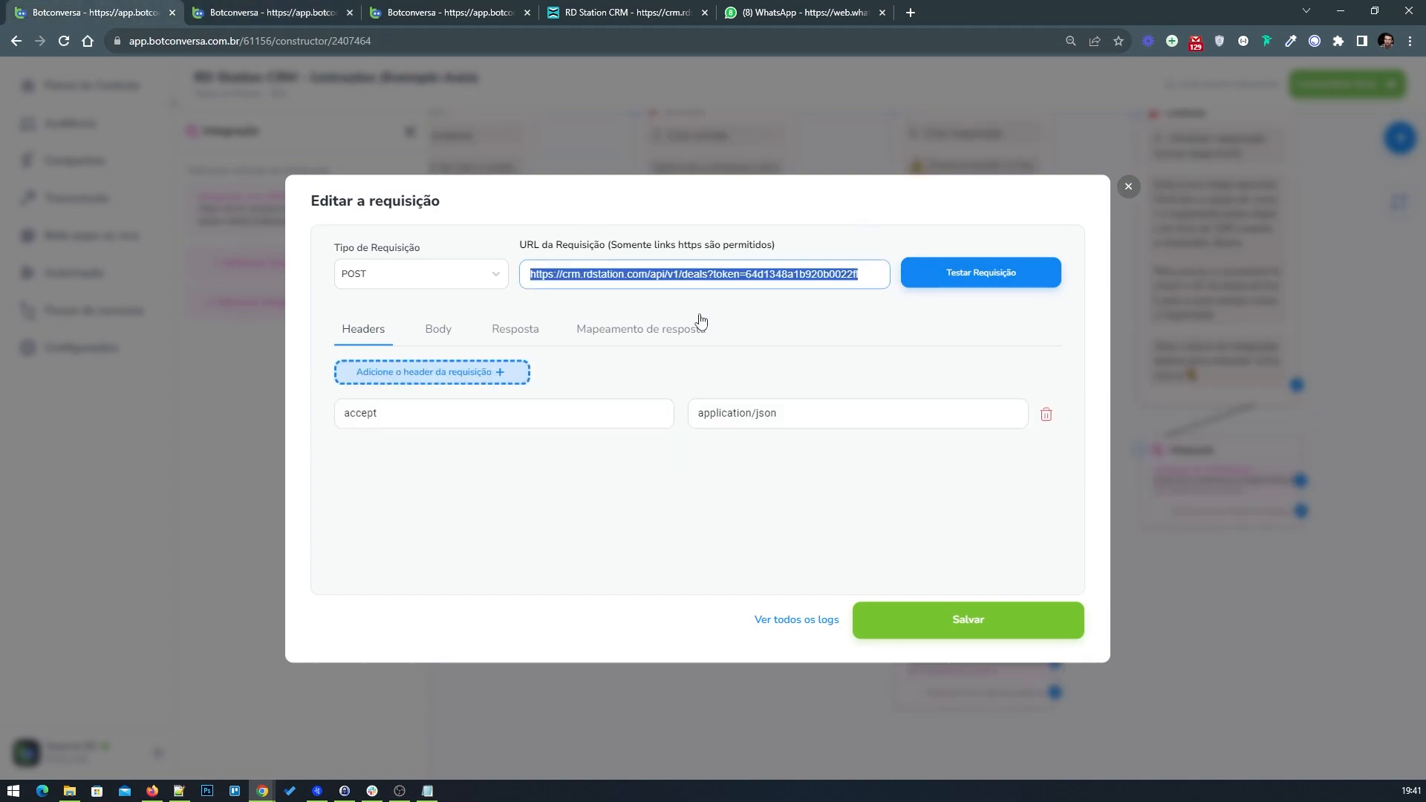
click(388, 413)
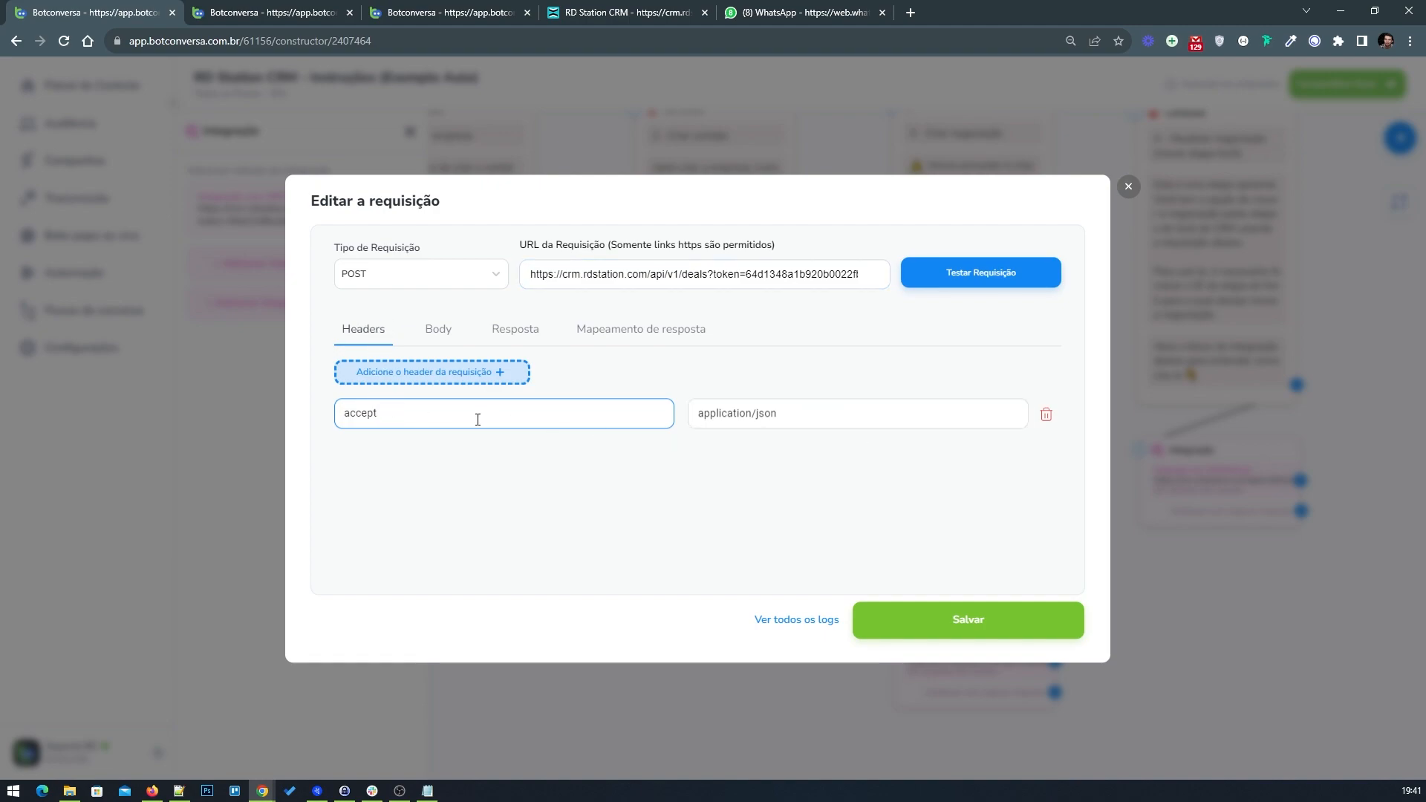
drag(415, 422, 331, 419)
right_click(367, 417)
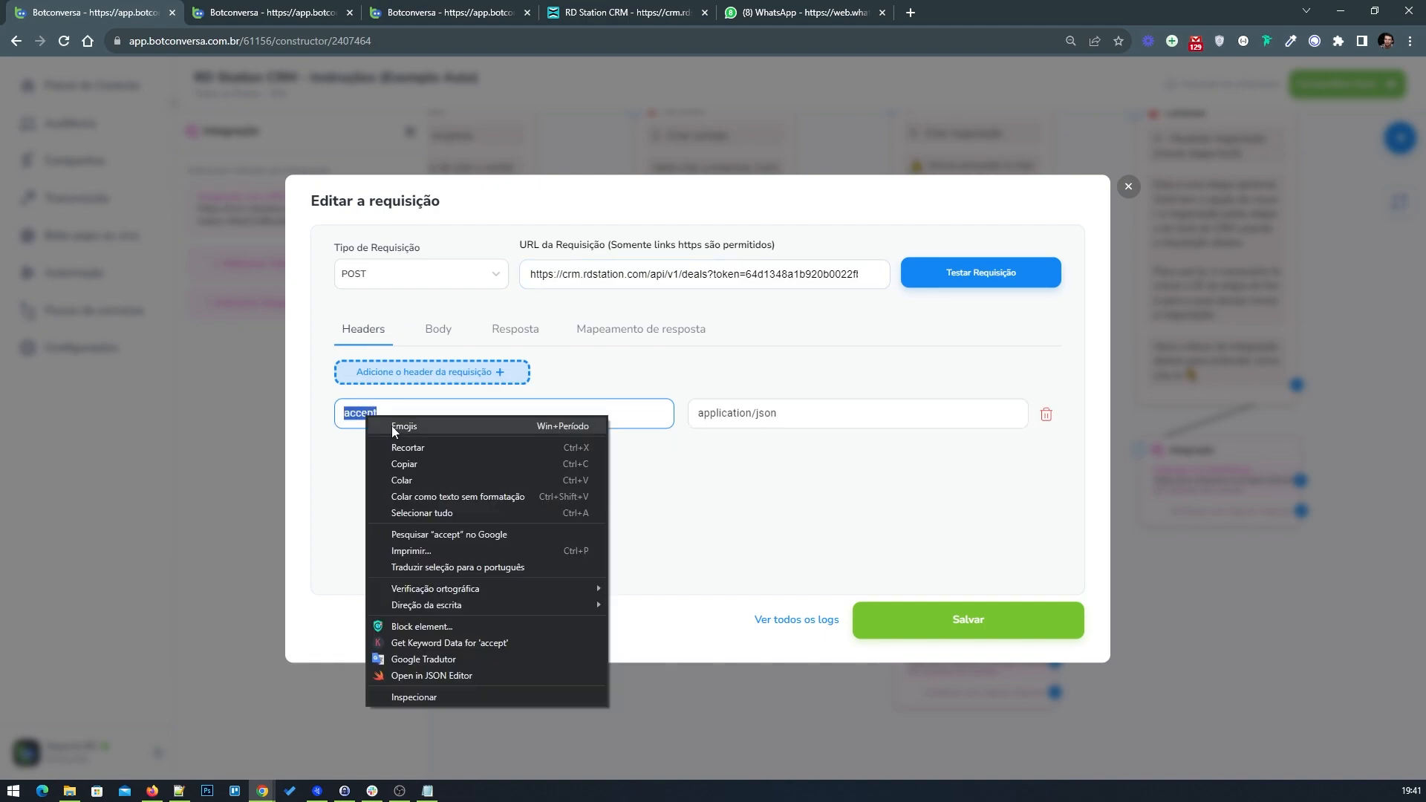
click(404, 464)
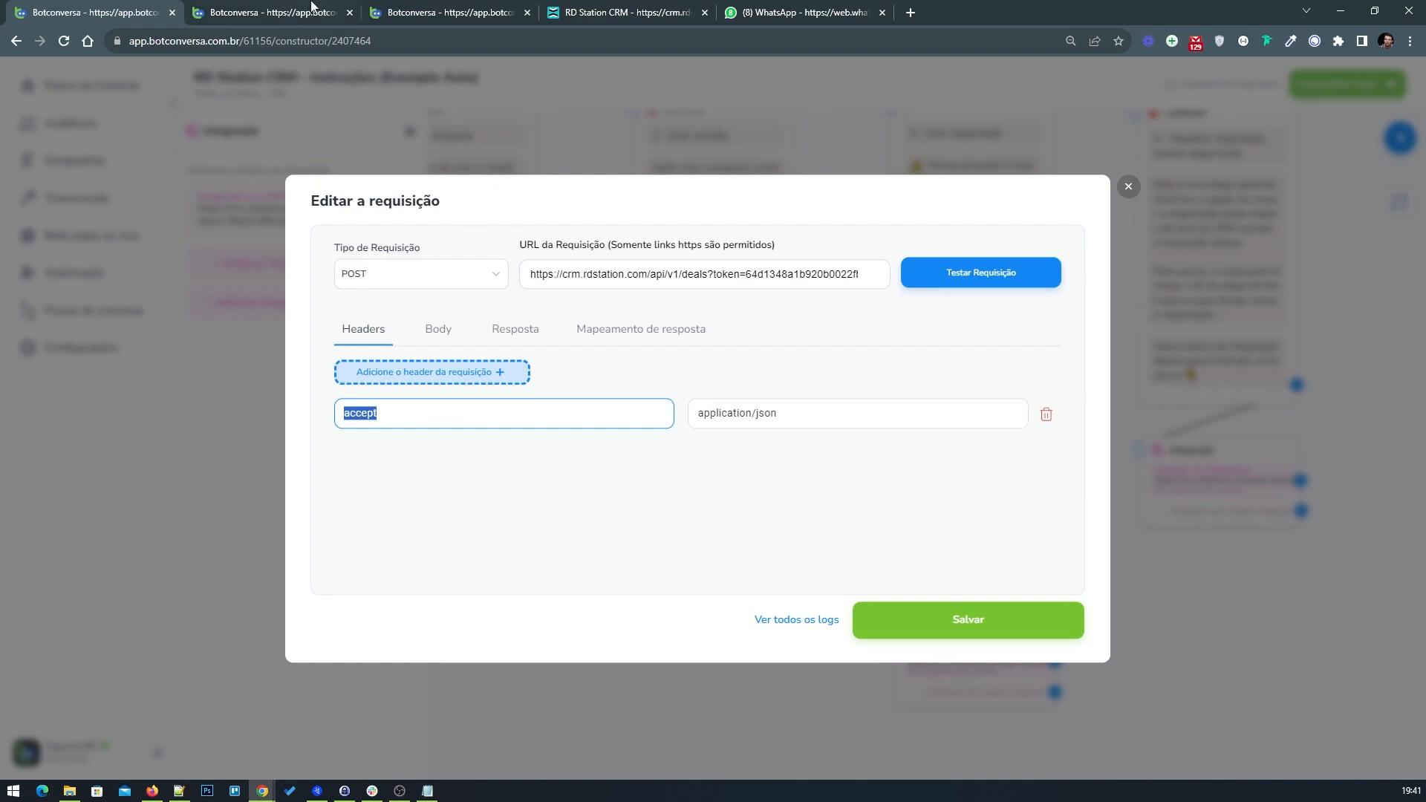
Step: Add a header to the new deals request and paste accept as its key
click(347, 9)
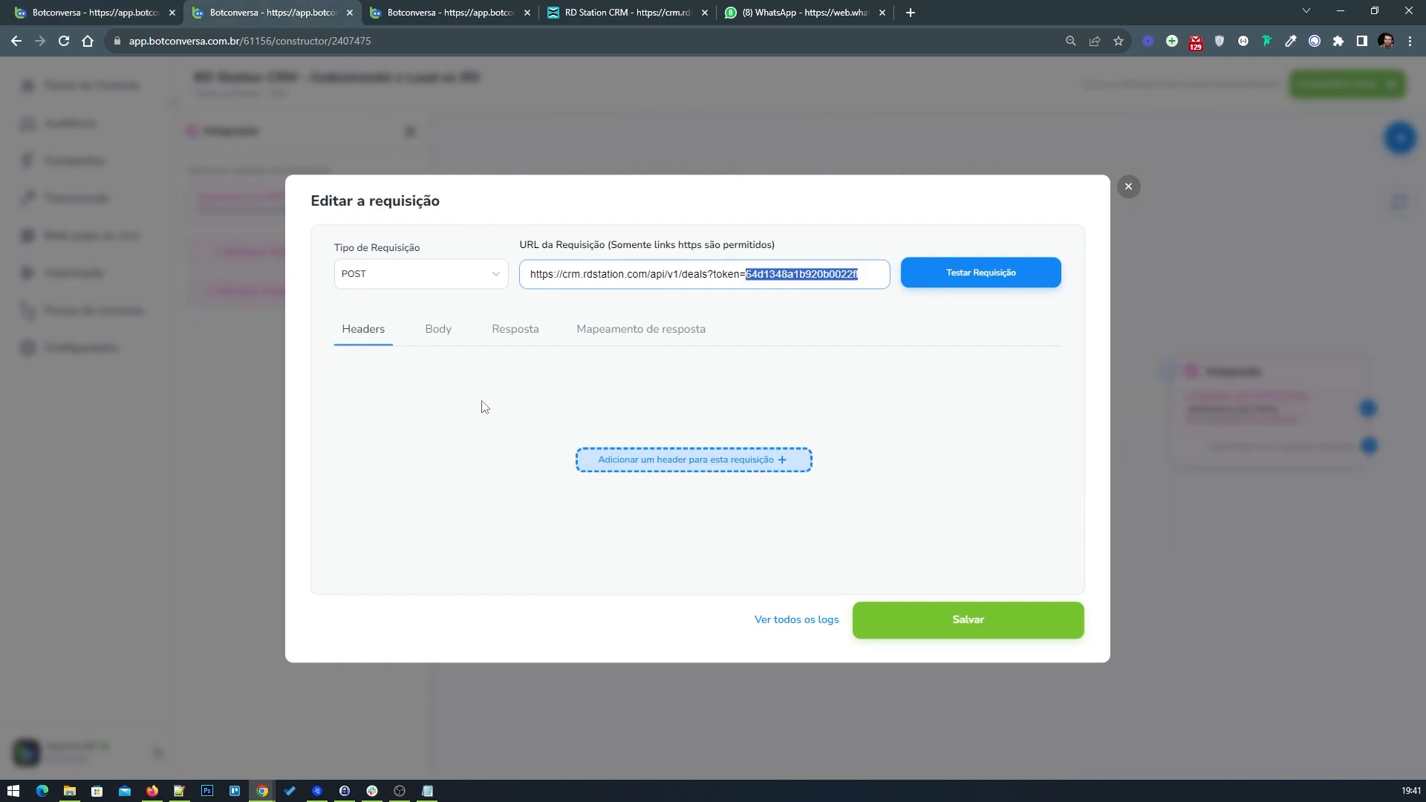
click(647, 462)
right_click(381, 411)
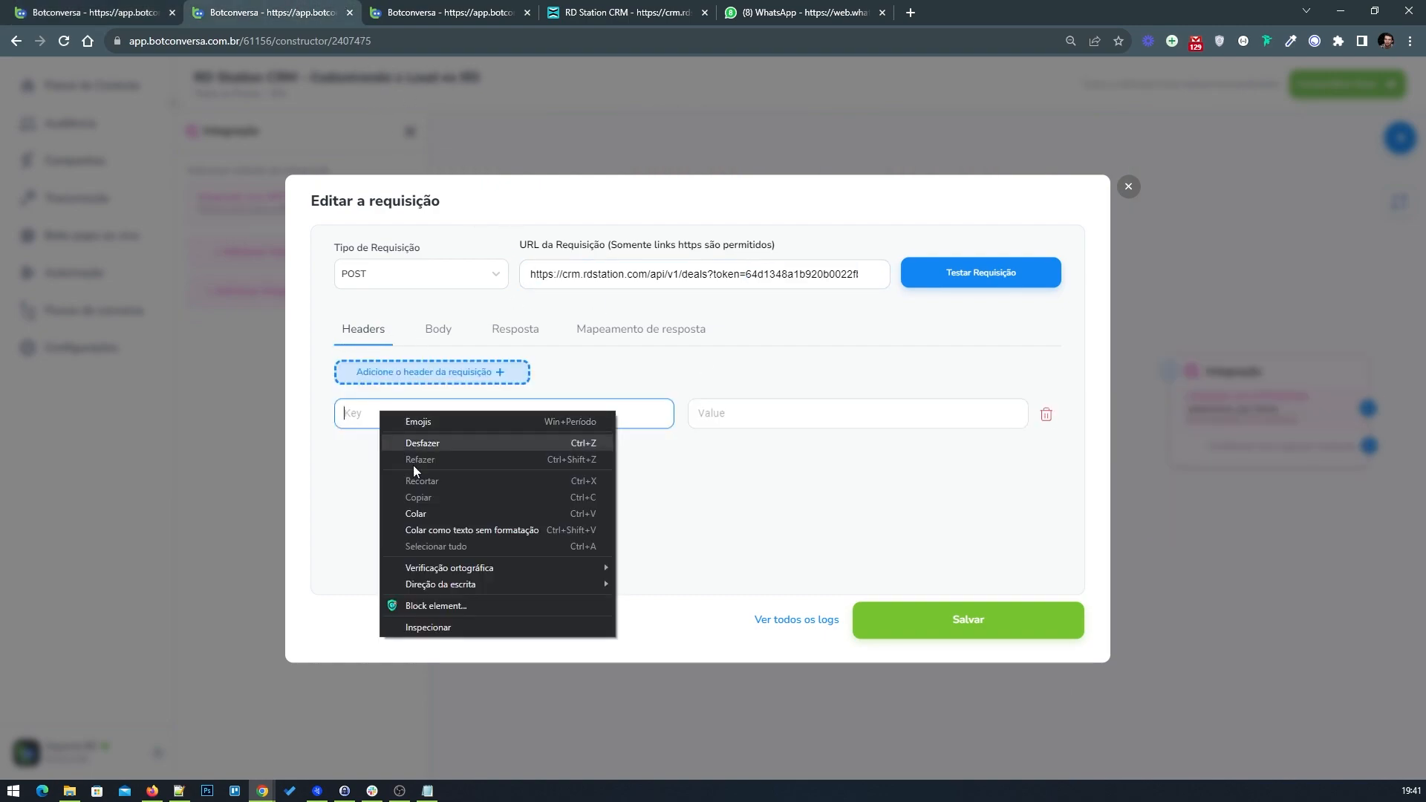
click(439, 513)
Step: Copy the example request's application/json header value and paste it as the new accept header's value
click(104, 12)
click(752, 416)
key(ctrl+a)
right_click(751, 416)
click(789, 464)
click(315, 5)
click(751, 414)
right_click(751, 414)
click(780, 516)
click(652, 492)
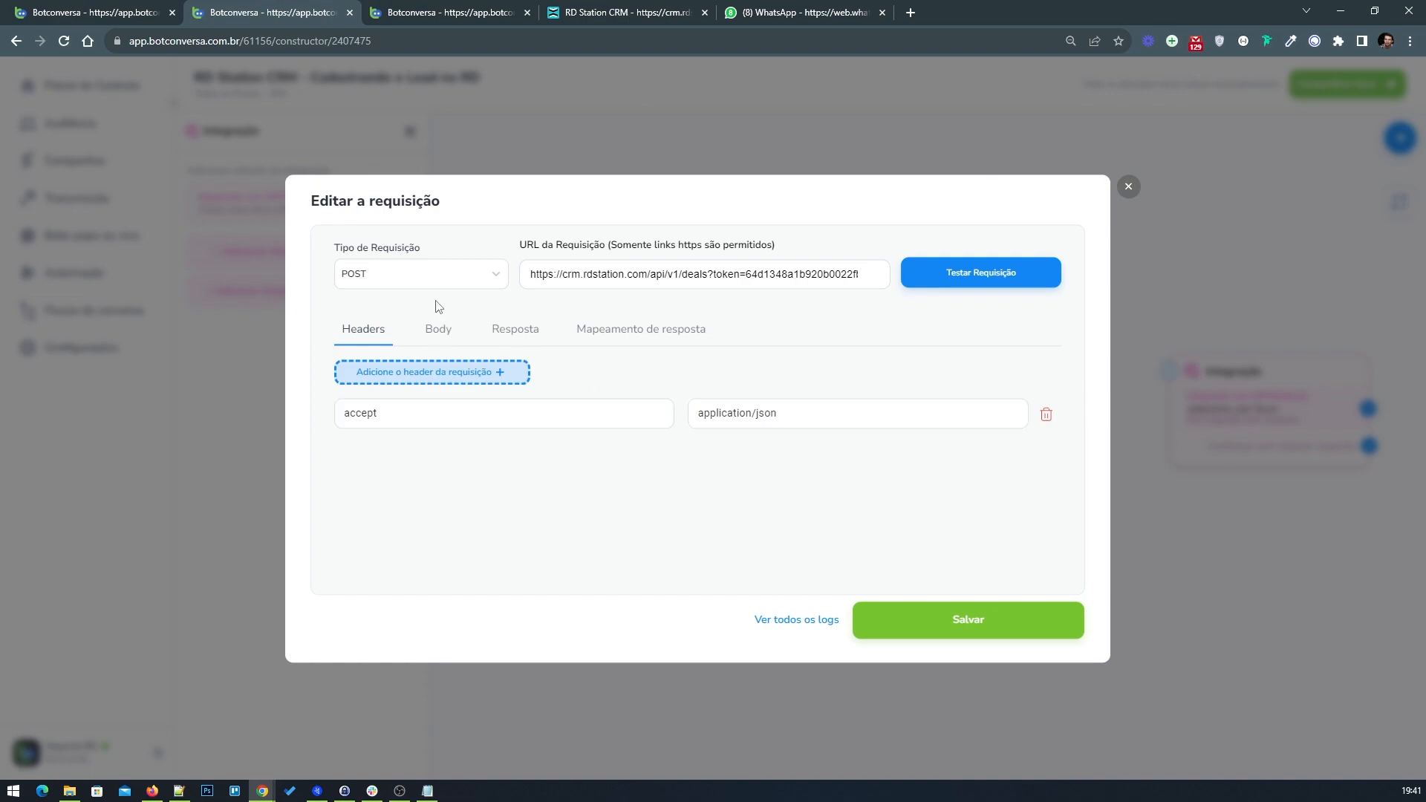
Step: Open the request body and examine the structure of the example flow's deals request body
click(439, 329)
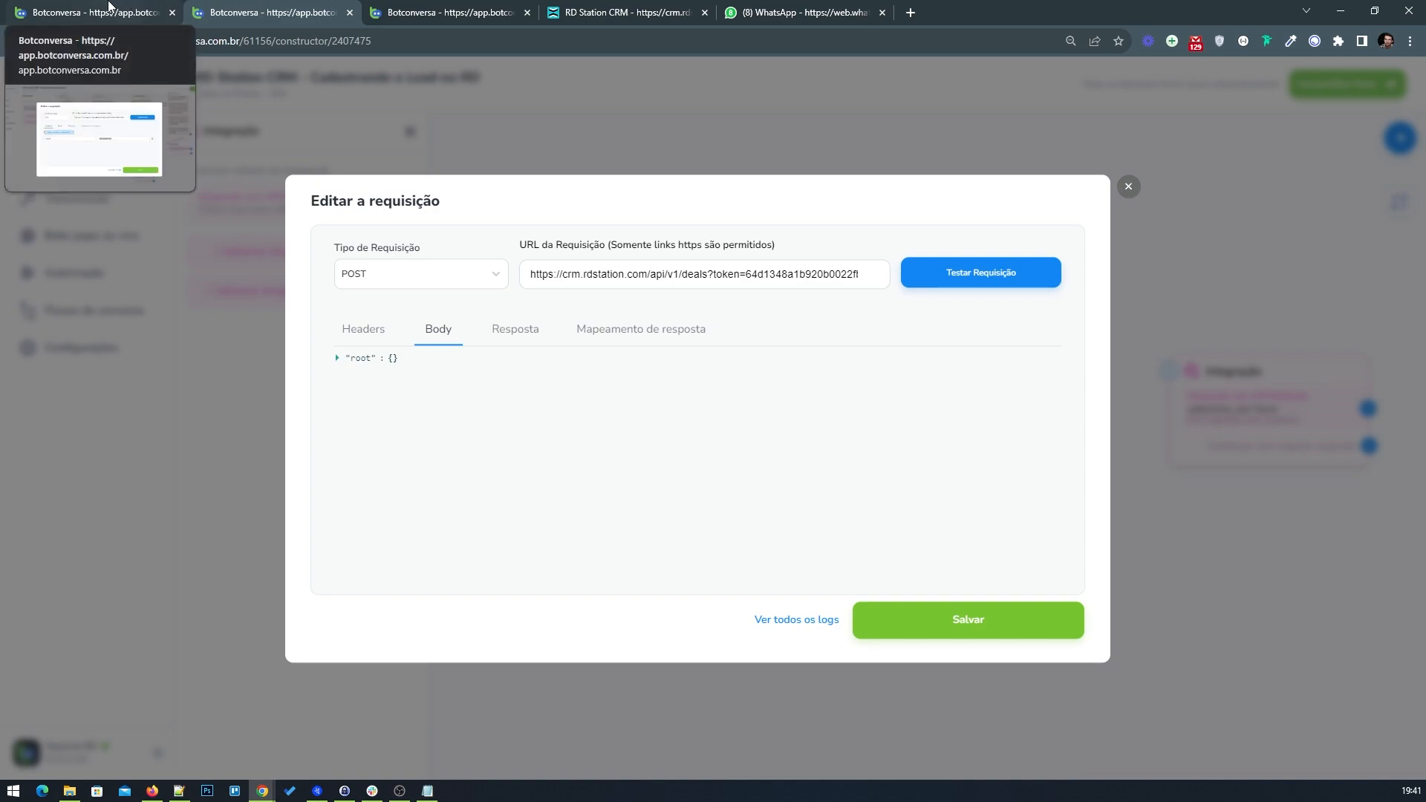
click(108, 7)
click(439, 330)
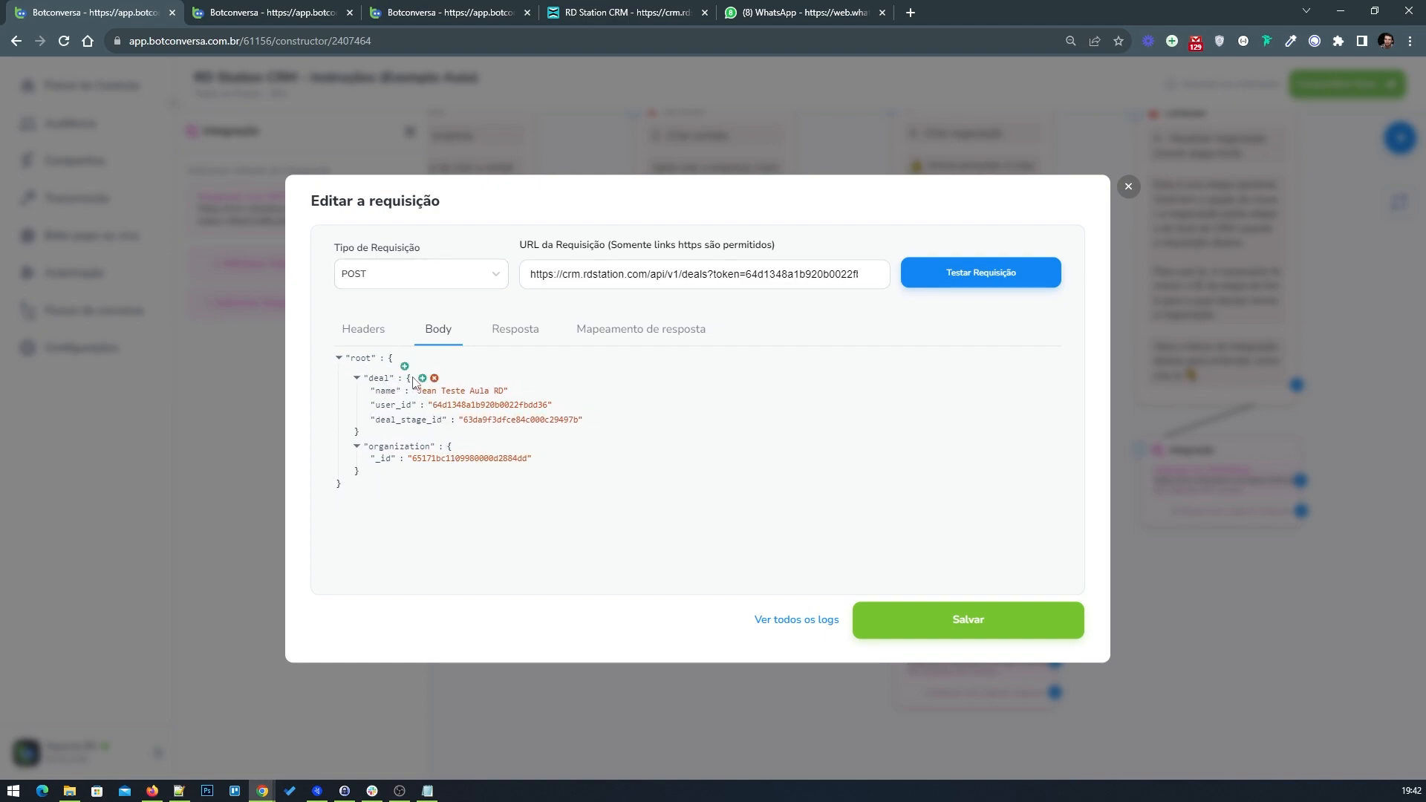
drag(405, 380, 413, 381)
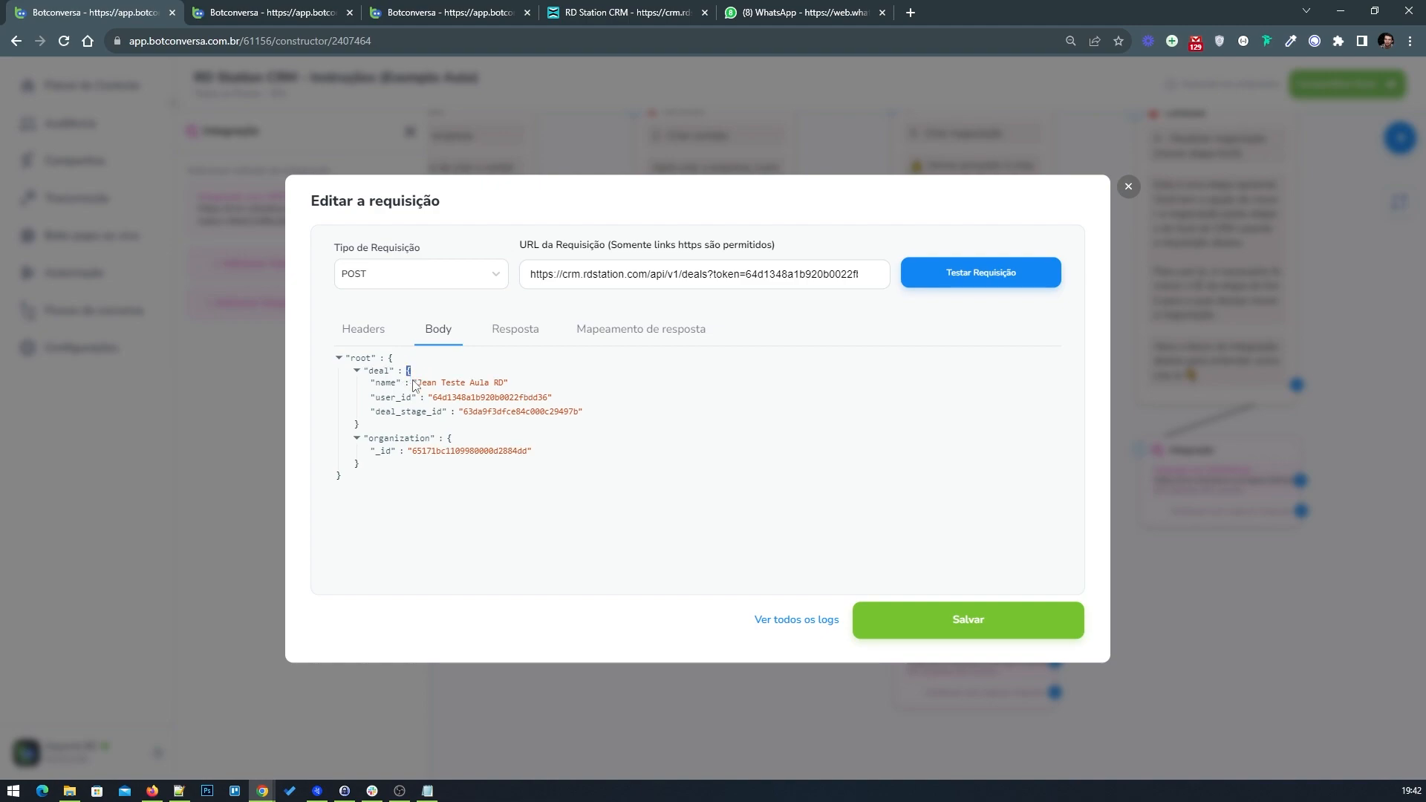
drag(360, 427, 354, 427)
click(356, 429)
click(439, 371)
click(302, 14)
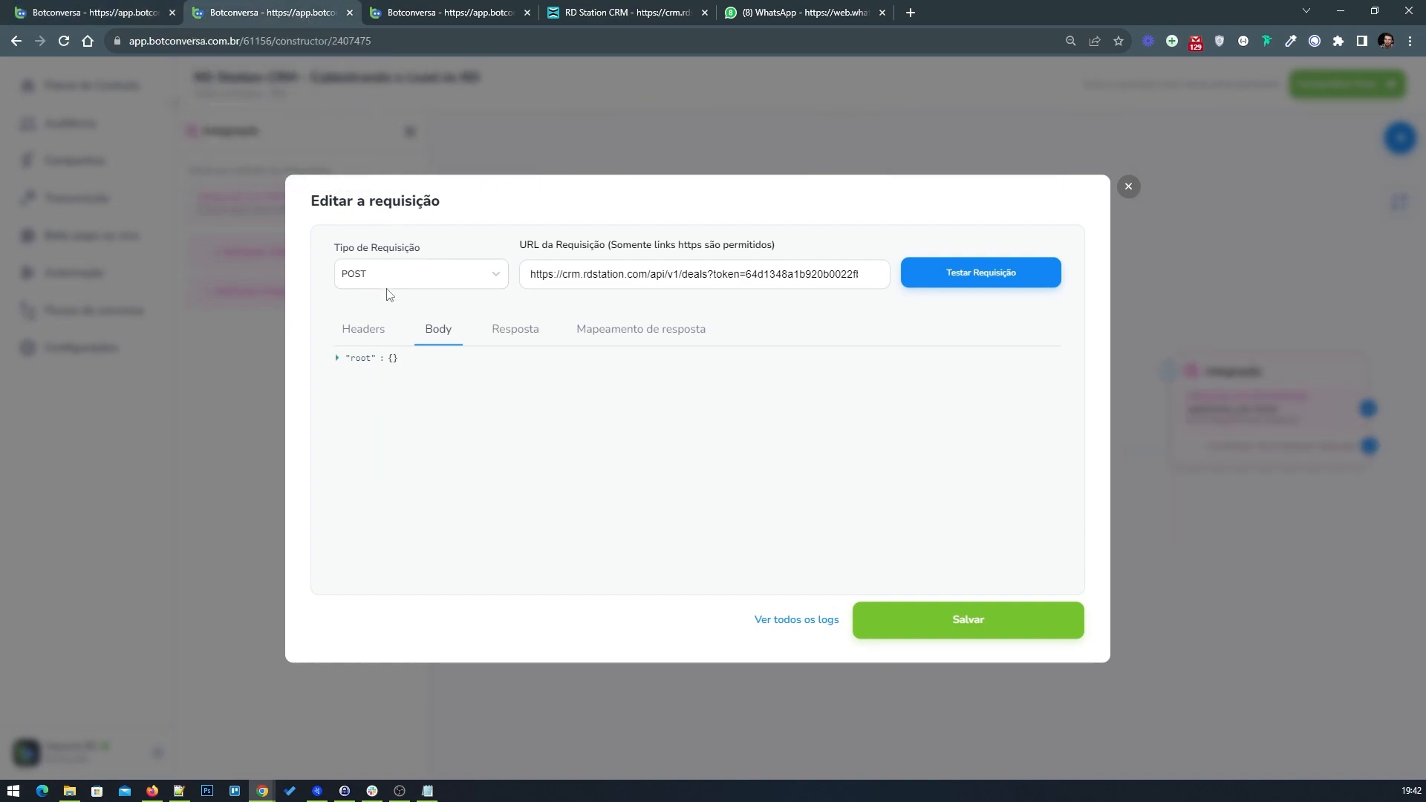
Step: Add a deal key to the request body with an empty object {} as its value
click(409, 360)
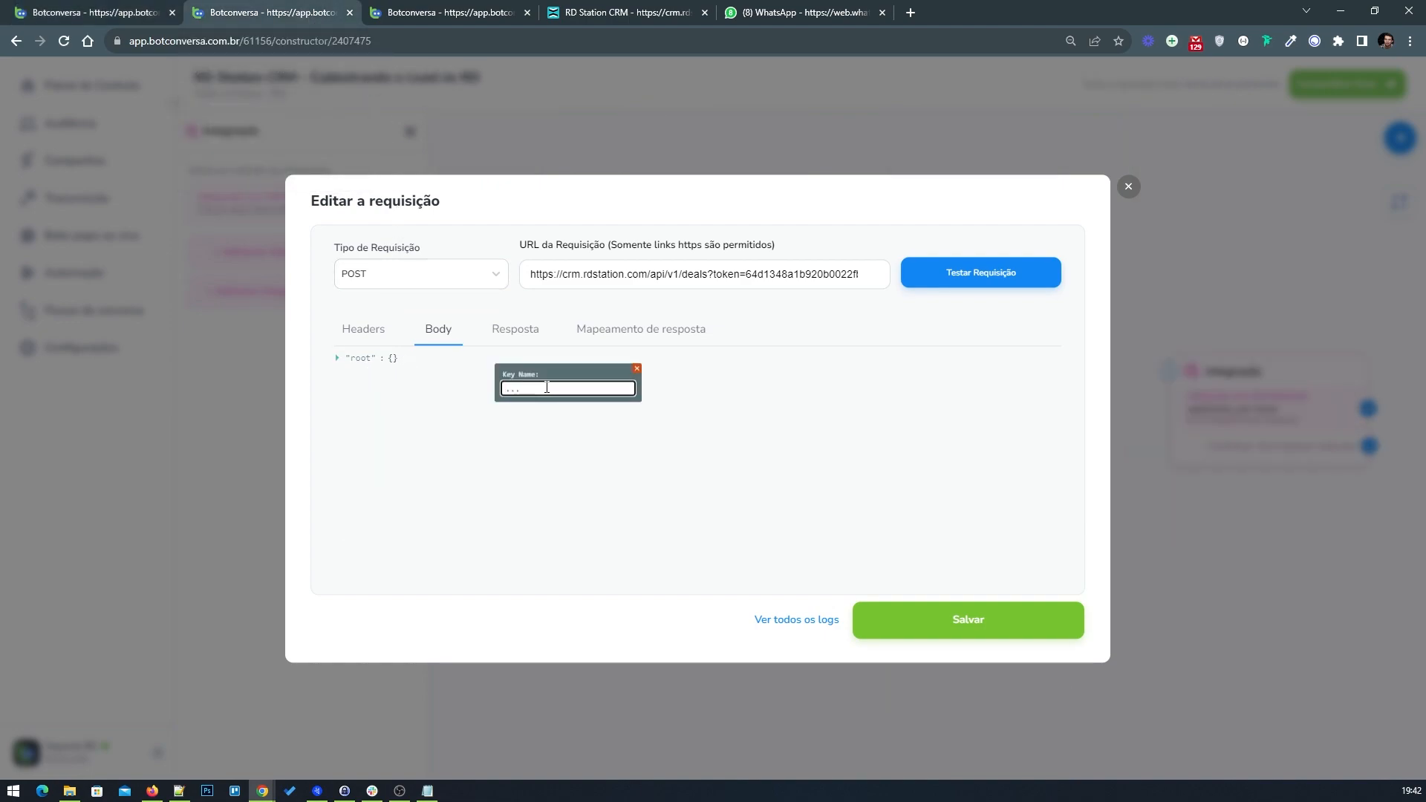
text(deal)
click(628, 388)
click(403, 370)
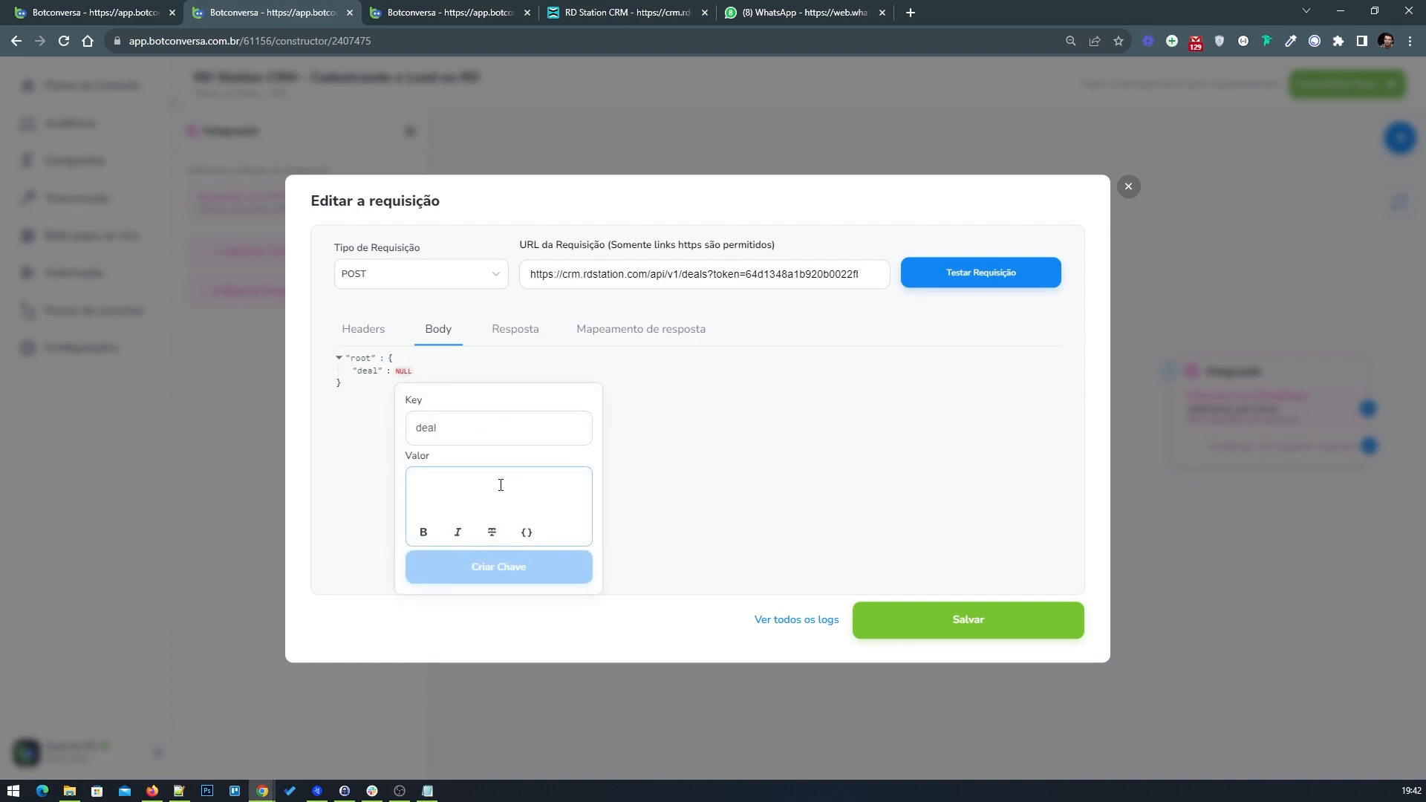
click(499, 485)
text({)
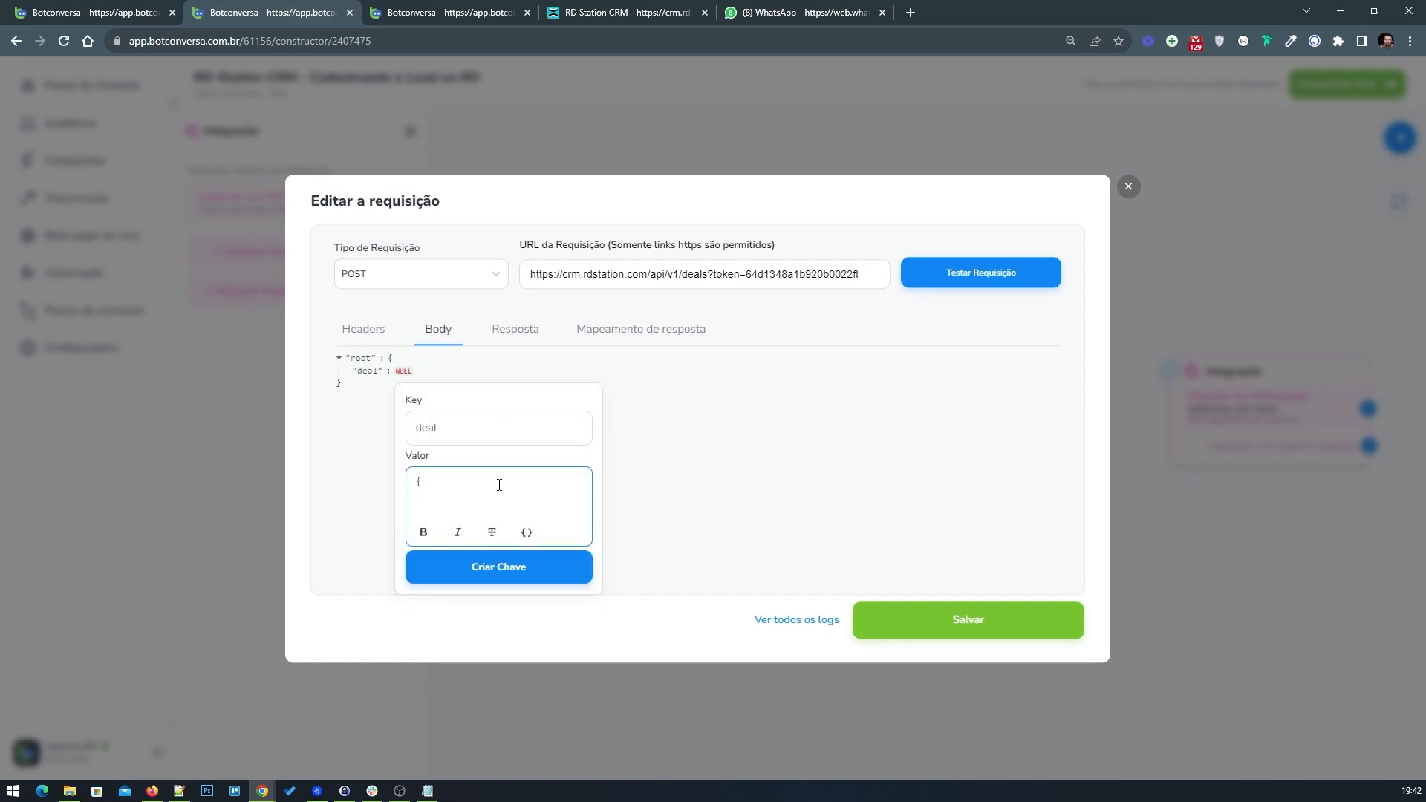
text(})
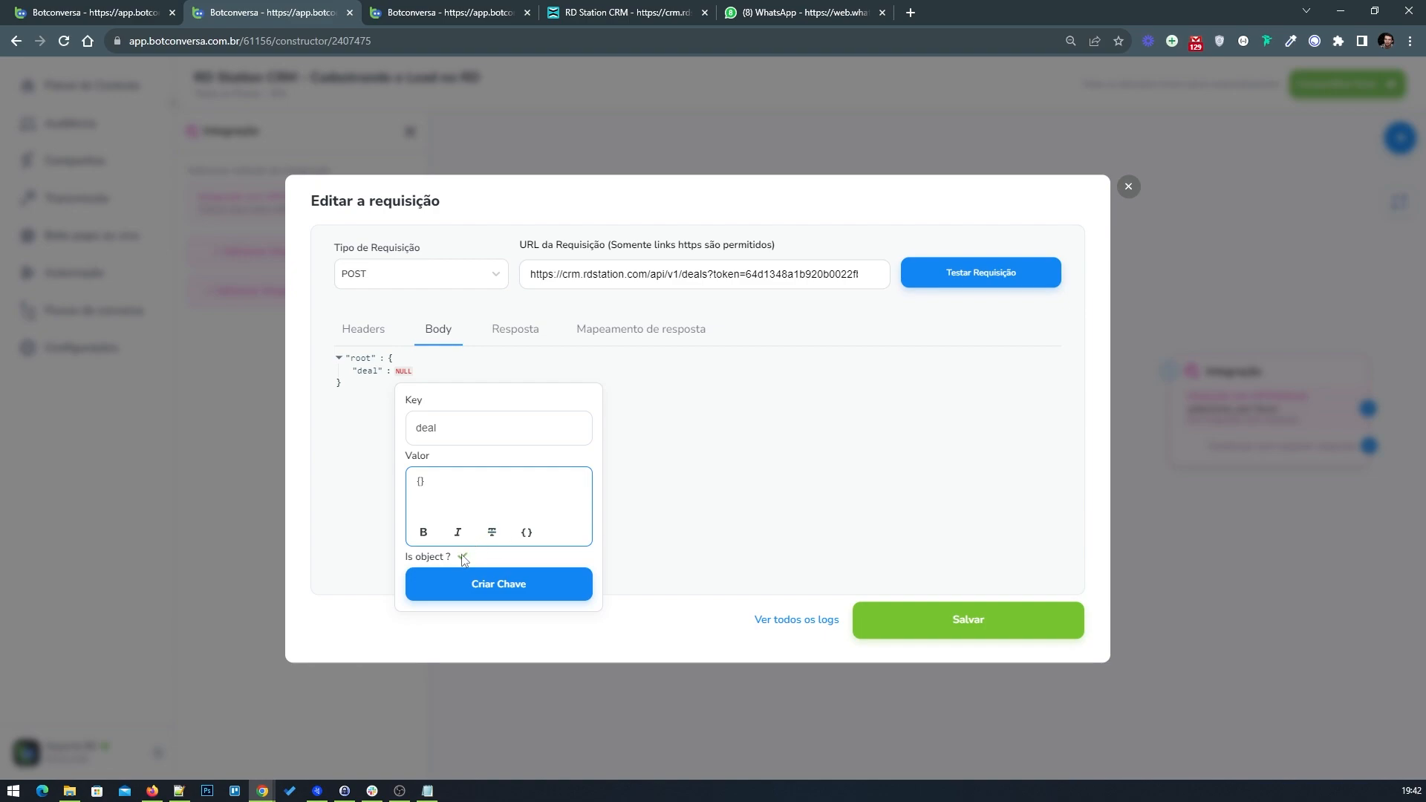
click(468, 578)
Step: Add a name key inside the deal object, following the example body
click(98, 7)
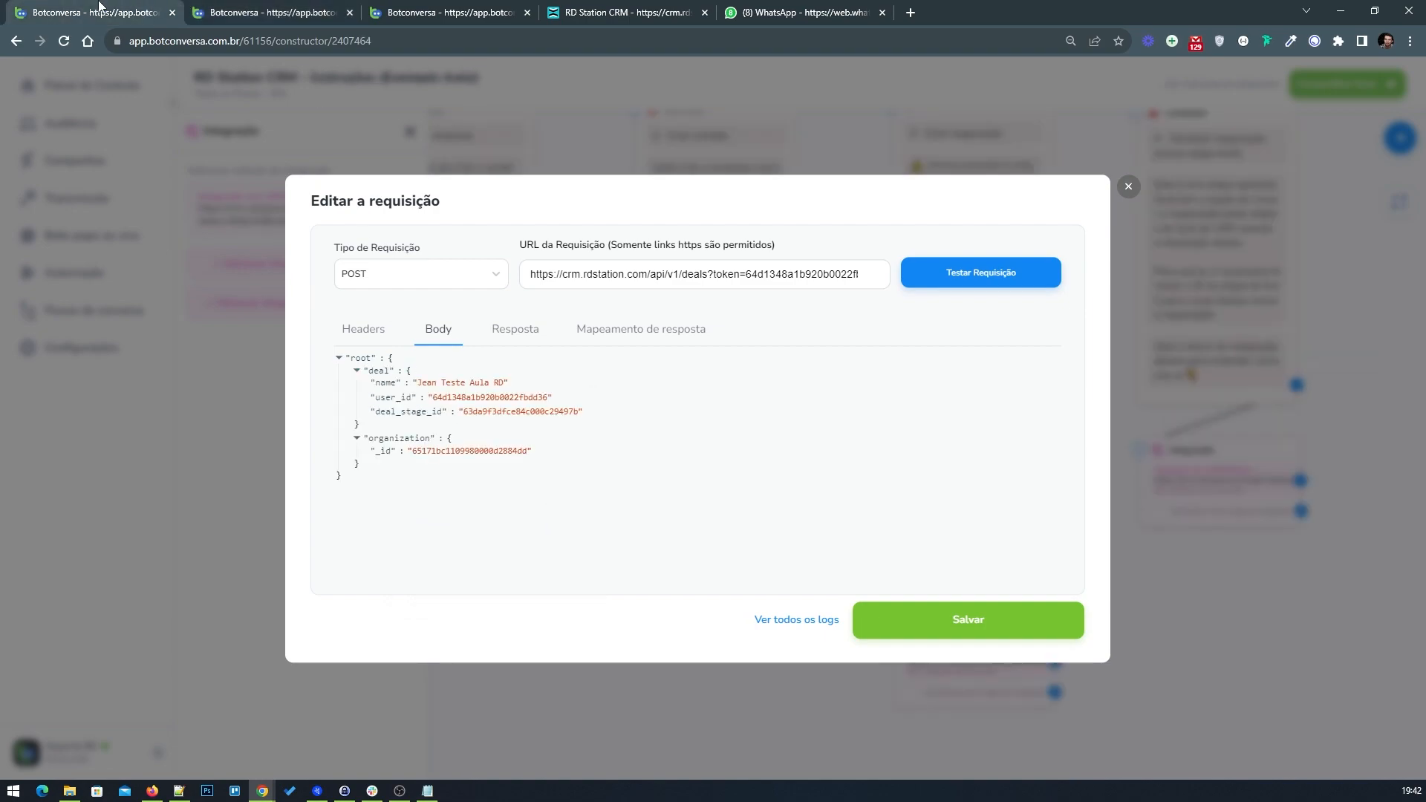
click(301, 12)
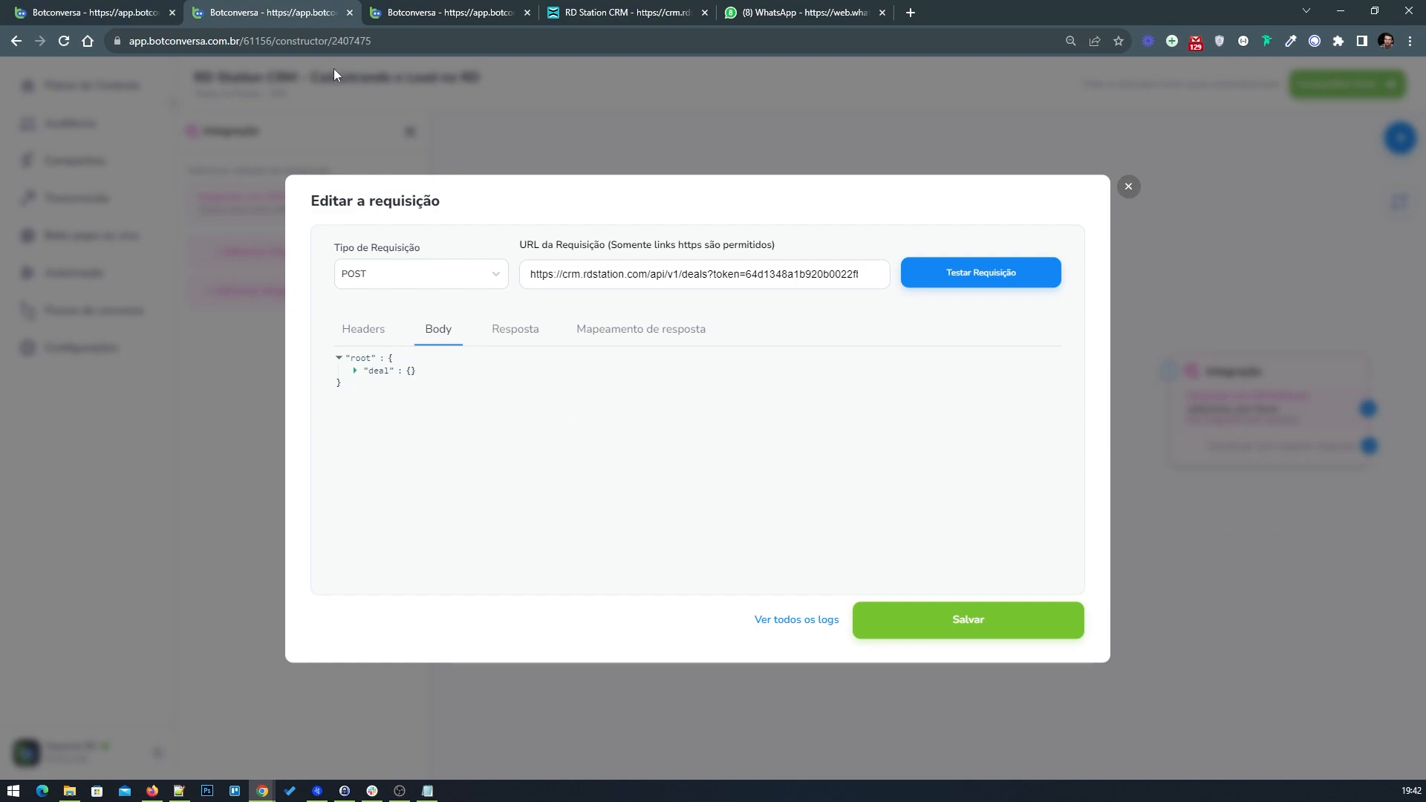
click(428, 381)
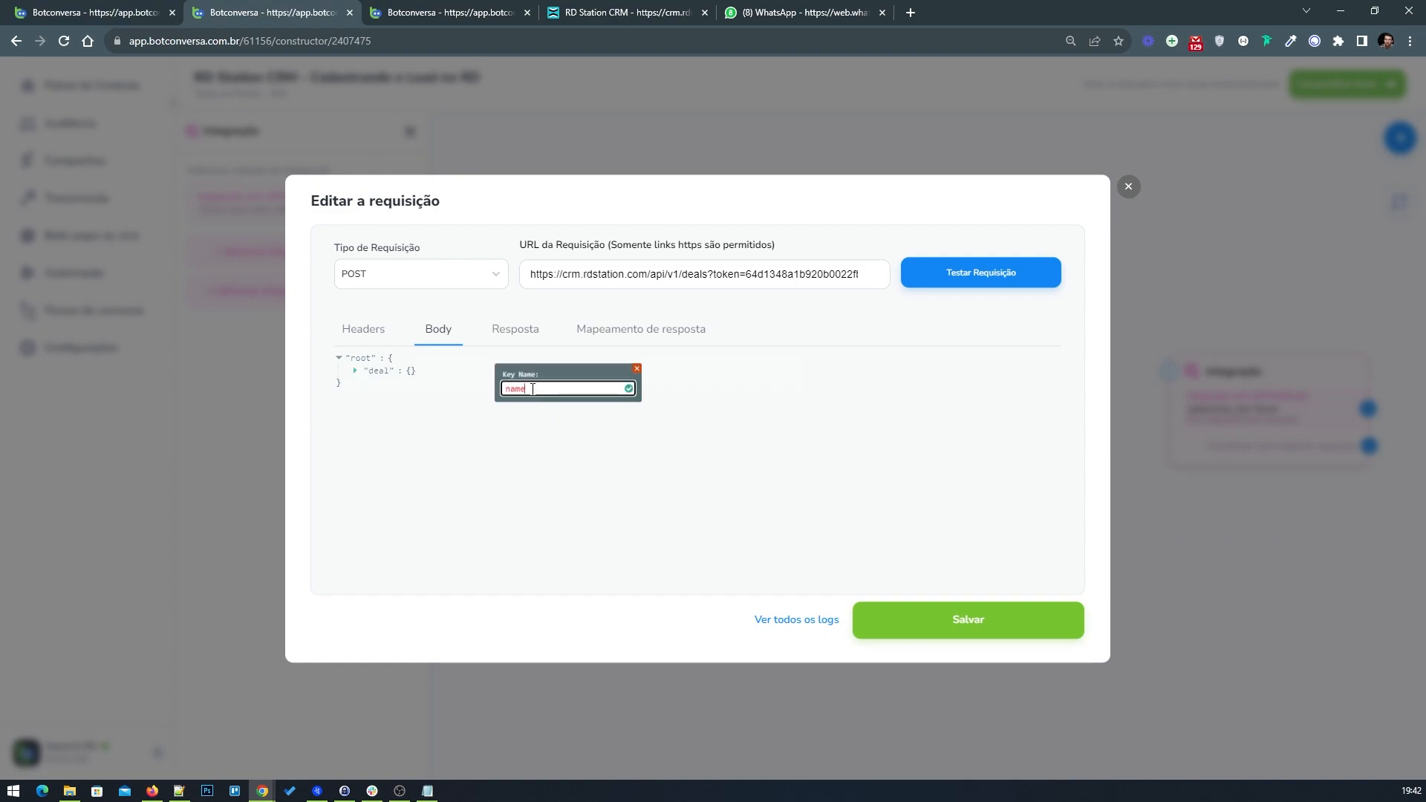
text(name)
click(629, 388)
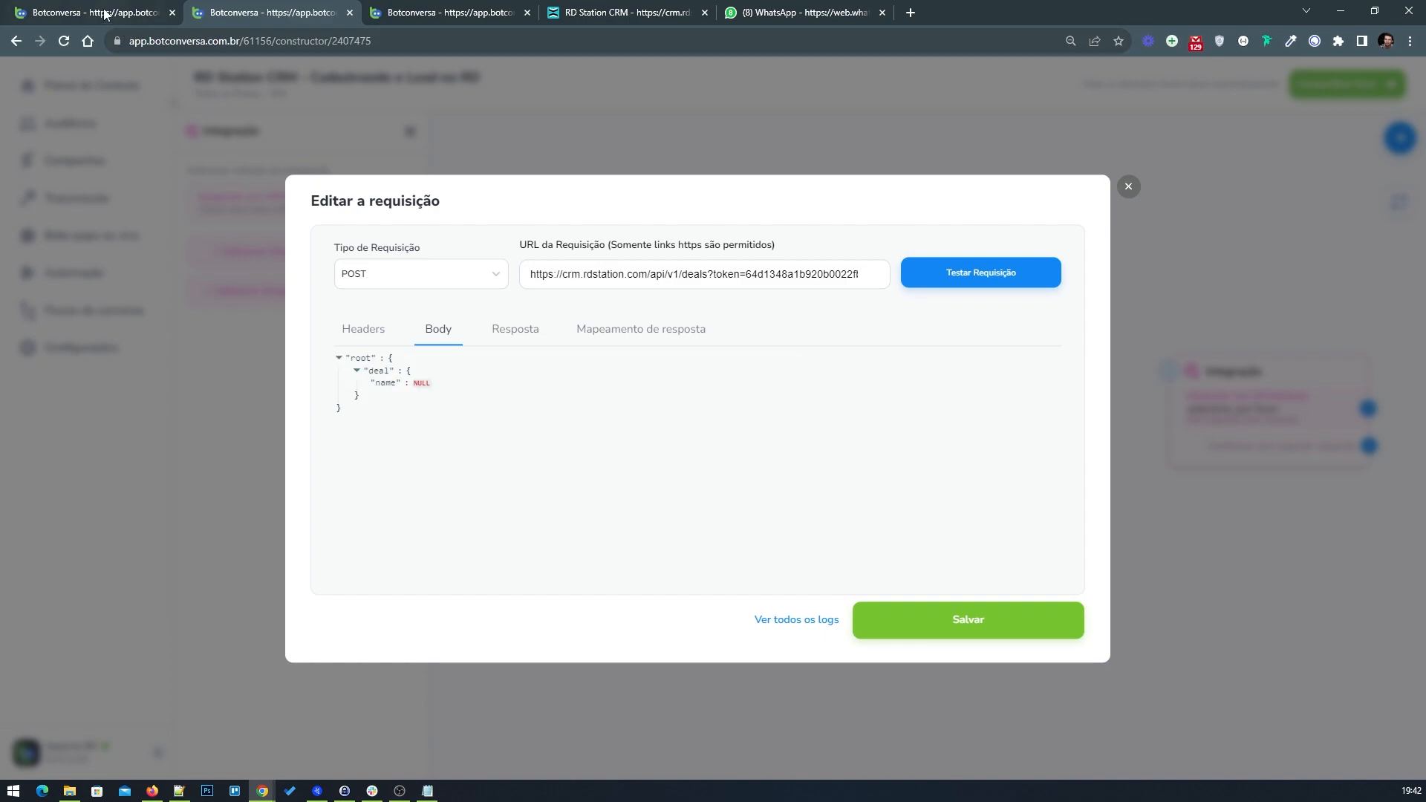
Step: Add a user_id key inside the deal object, following the example body
click(107, 13)
click(301, 13)
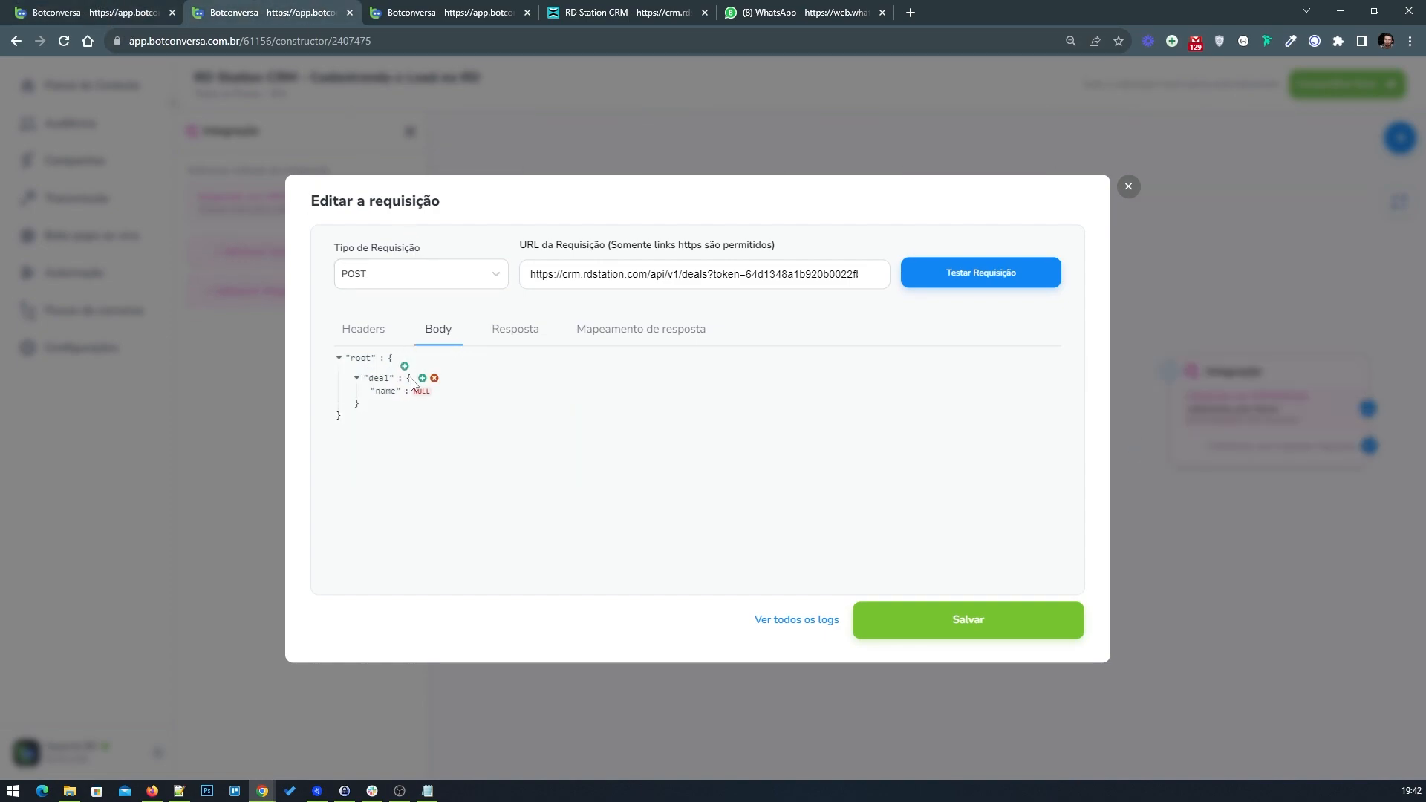
click(427, 376)
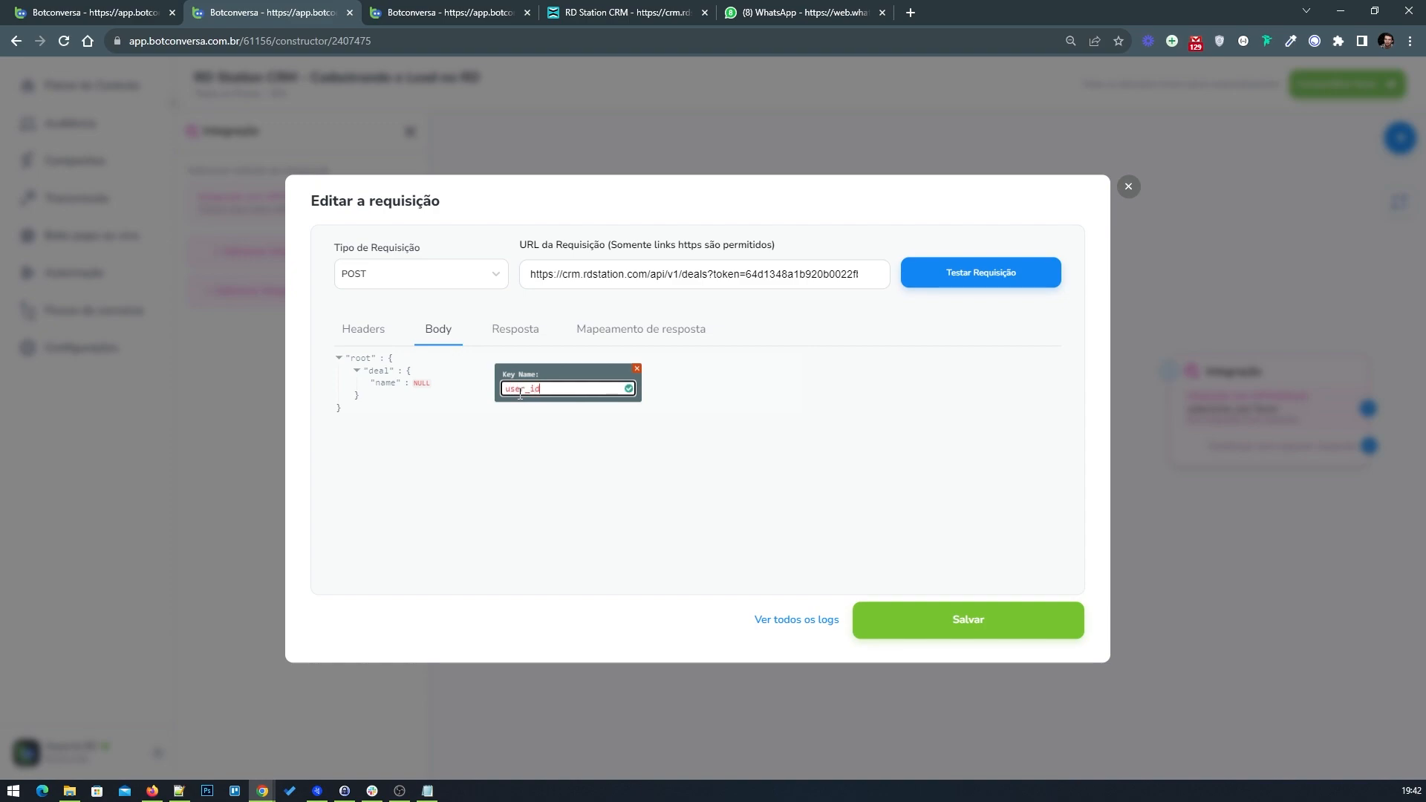
click(629, 388)
Step: Add a deal_stage_id key inside the deal object, following the example body
click(104, 13)
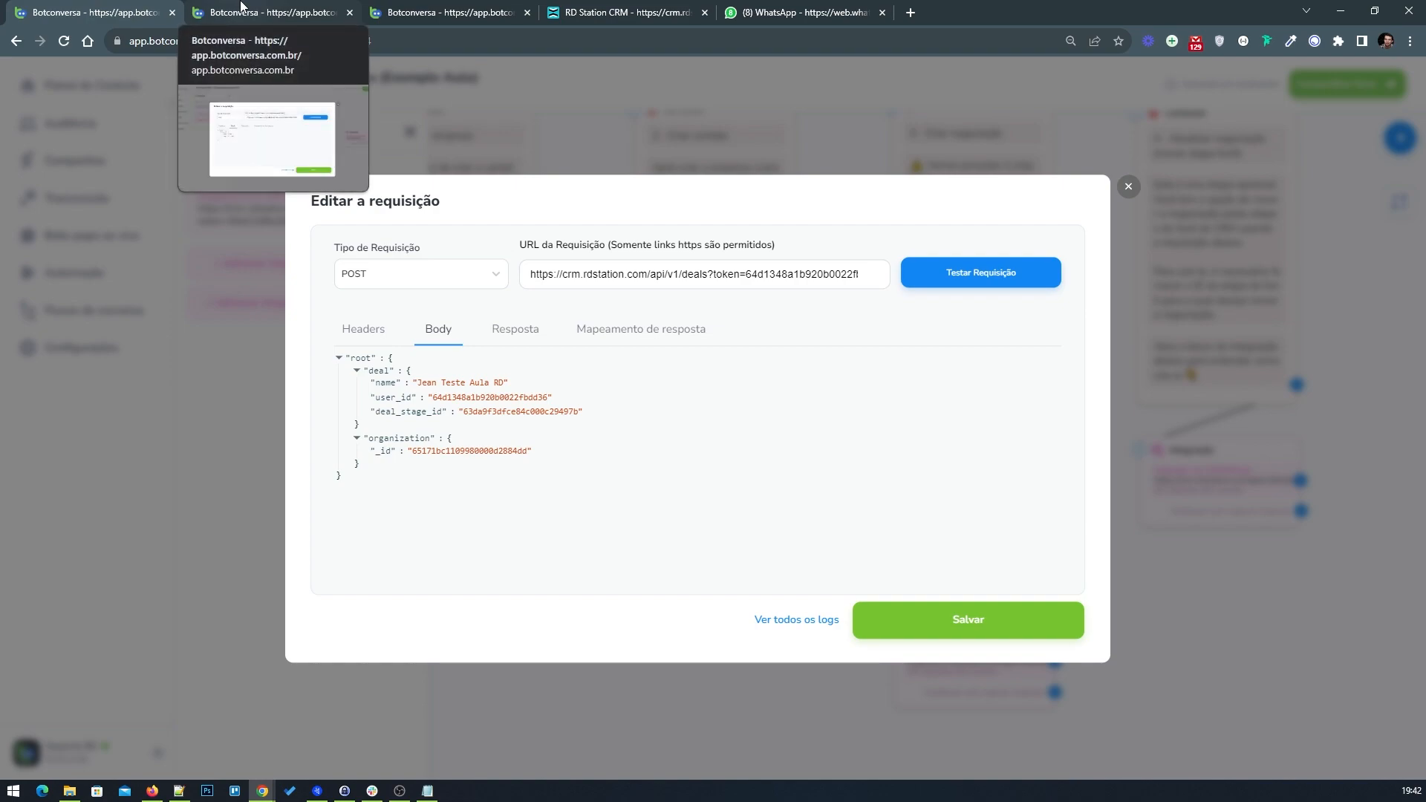
click(241, 9)
click(422, 379)
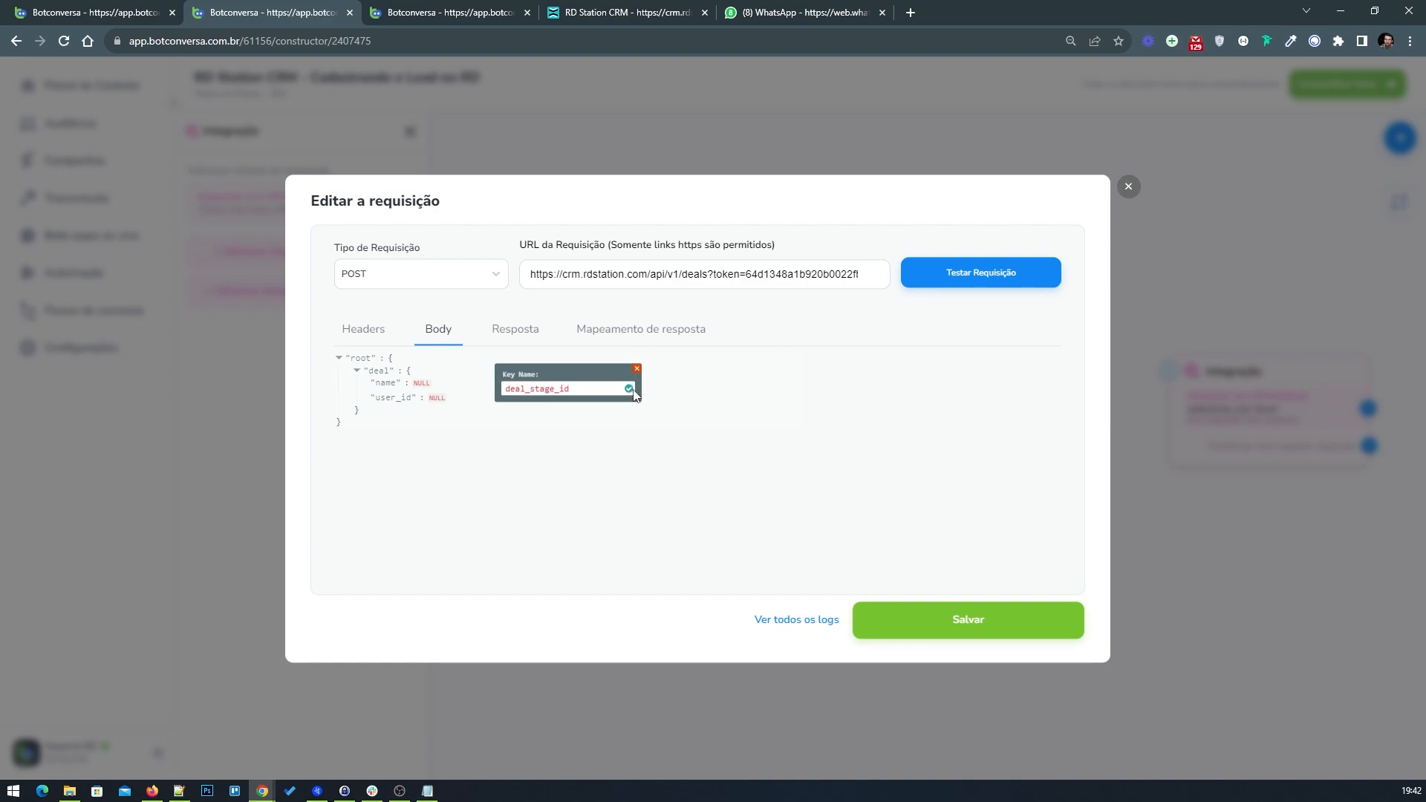
click(629, 389)
Step: Add an organization key at the root of the request body
click(97, 12)
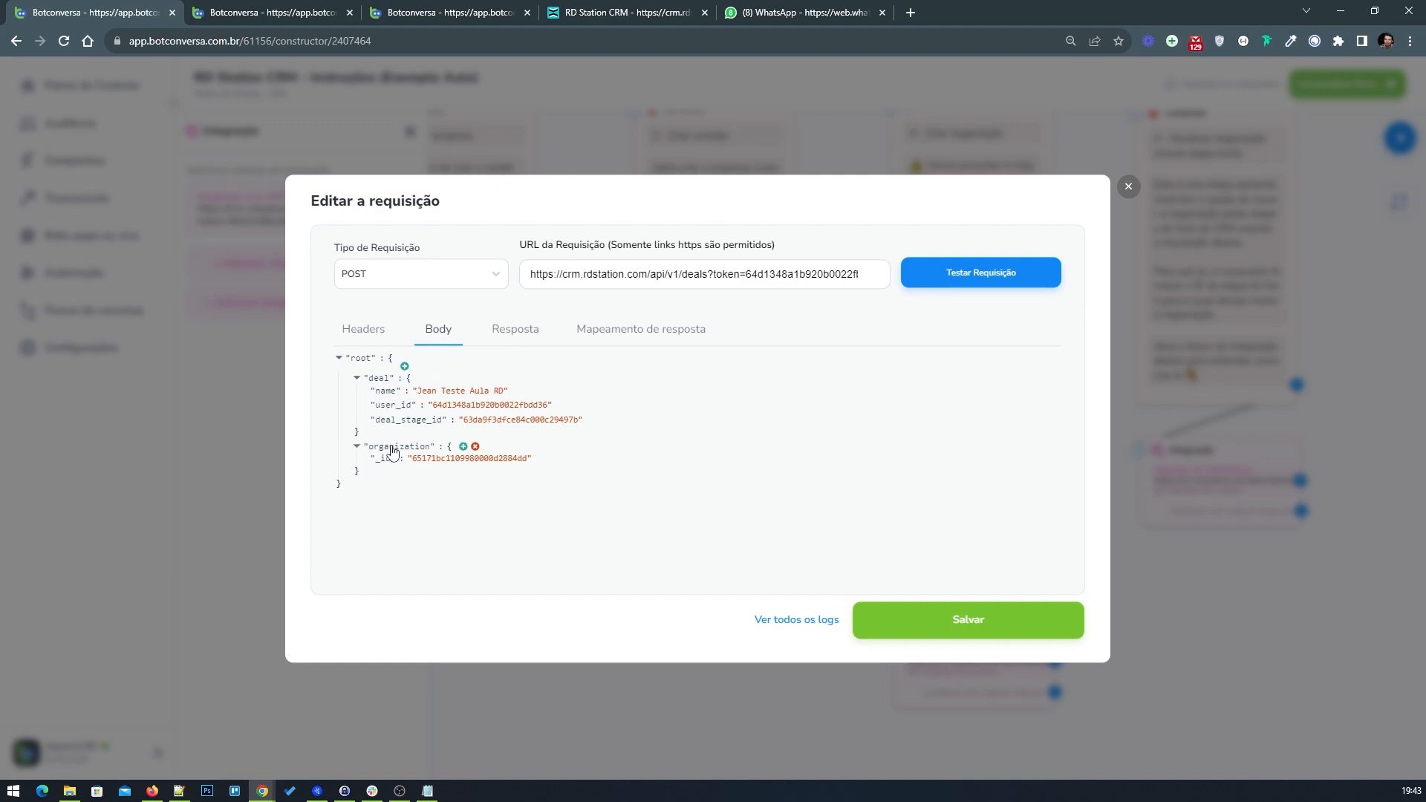
click(269, 13)
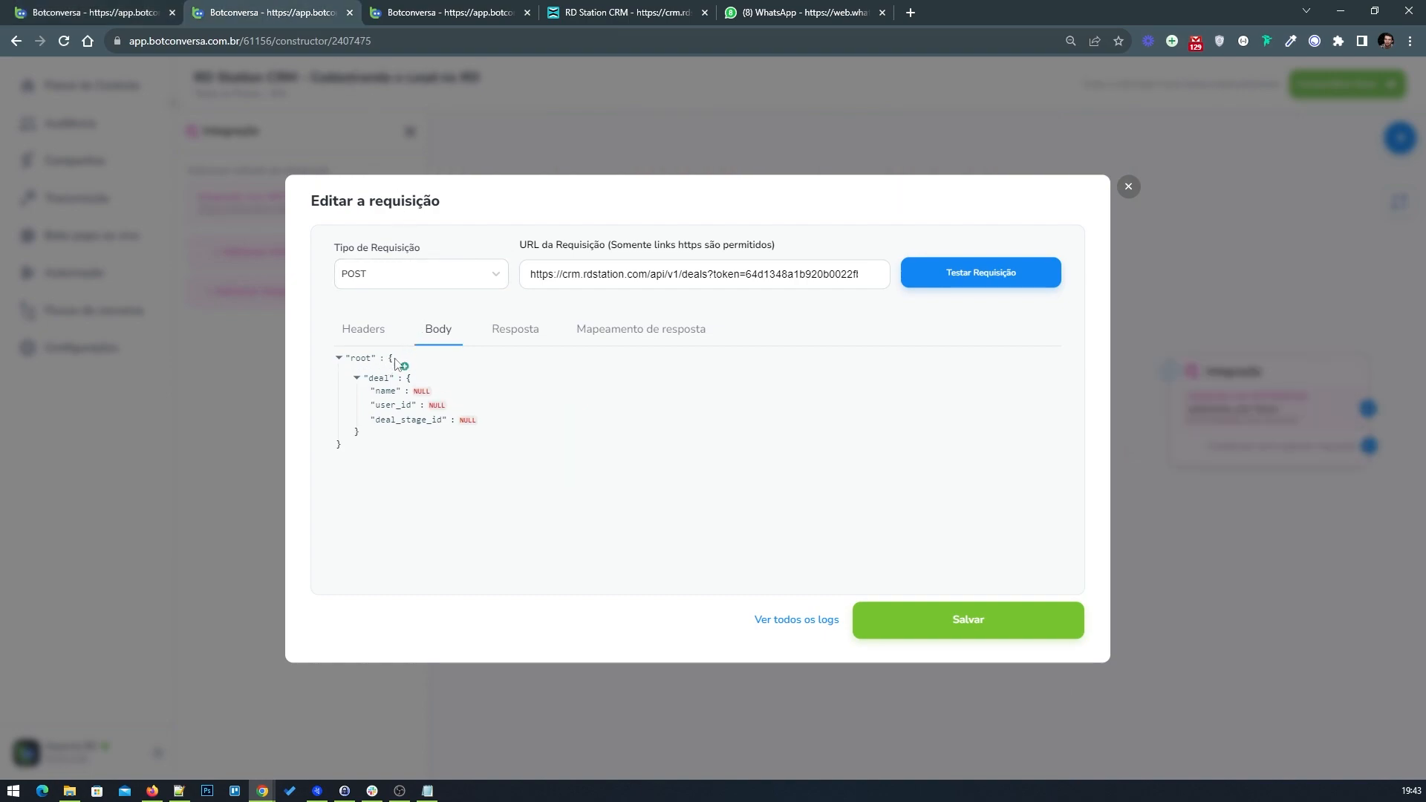
click(404, 369)
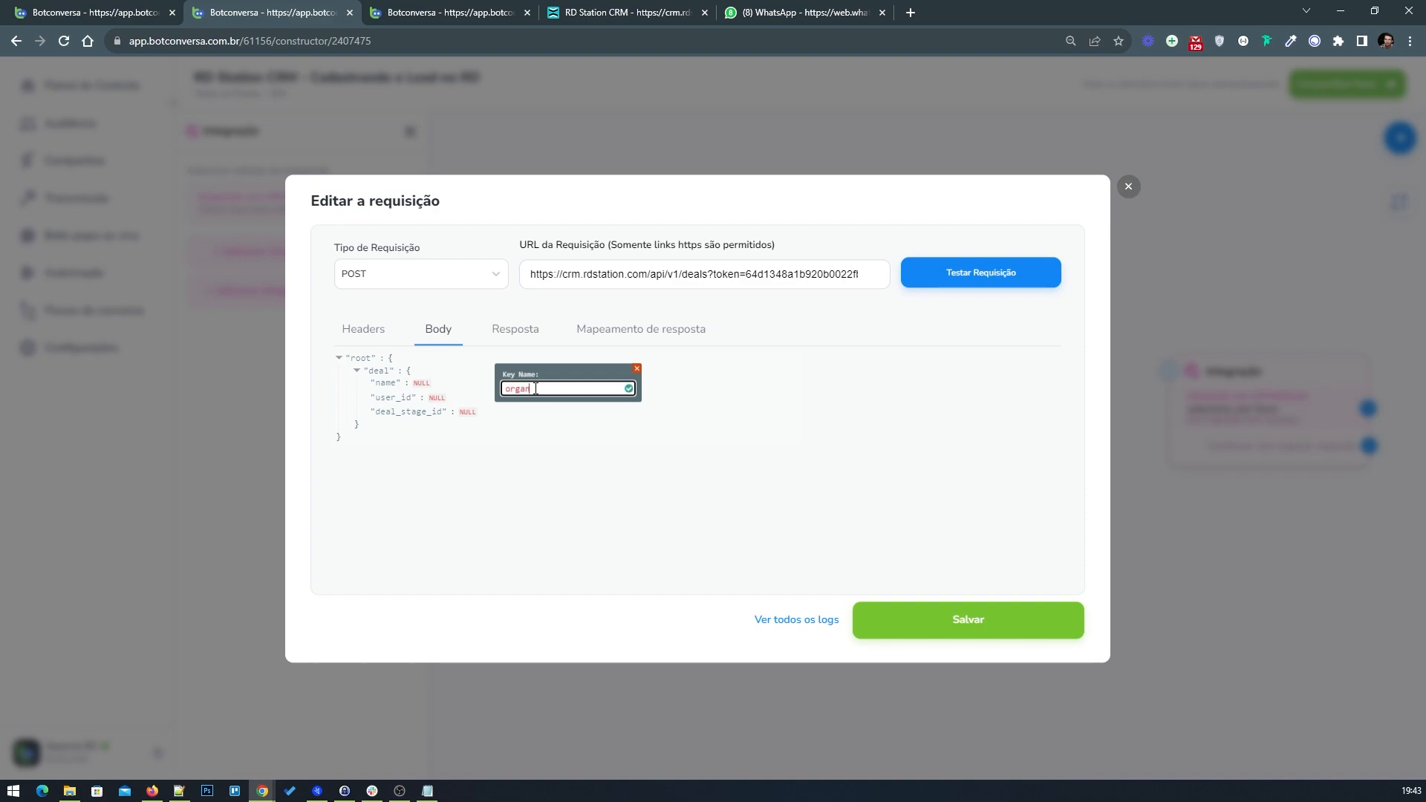
text(organization)
click(628, 388)
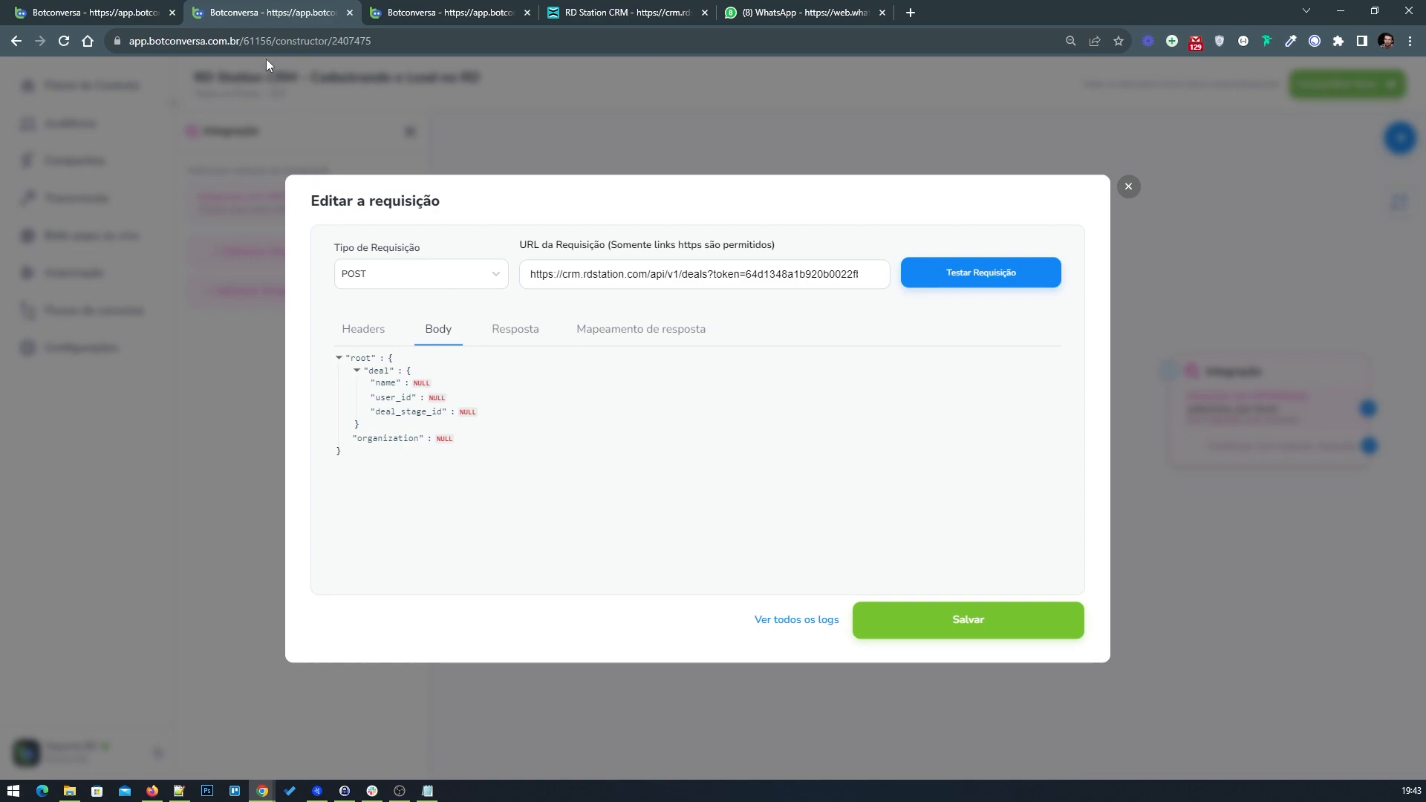
Step: Set the organization key's value to an empty object {}
click(115, 8)
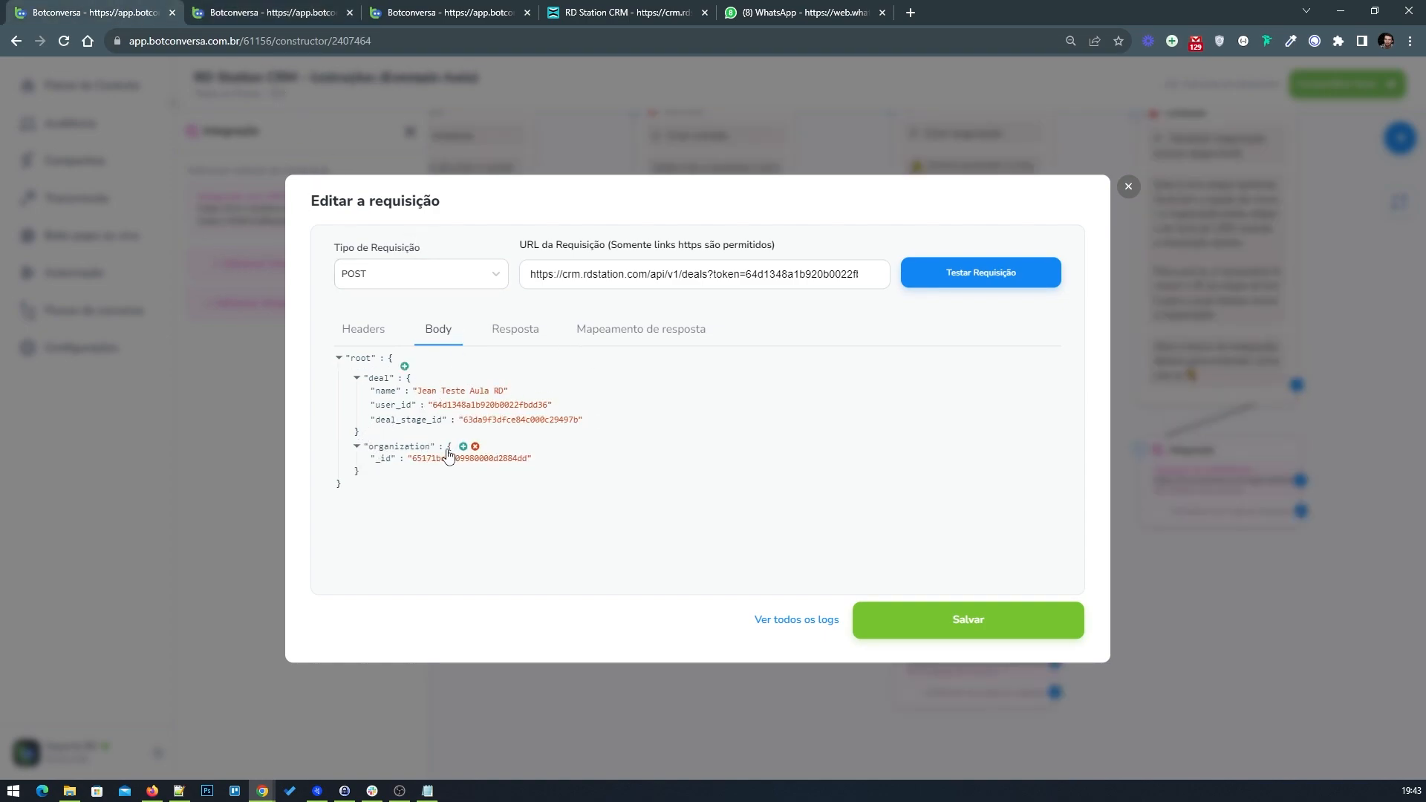
click(356, 465)
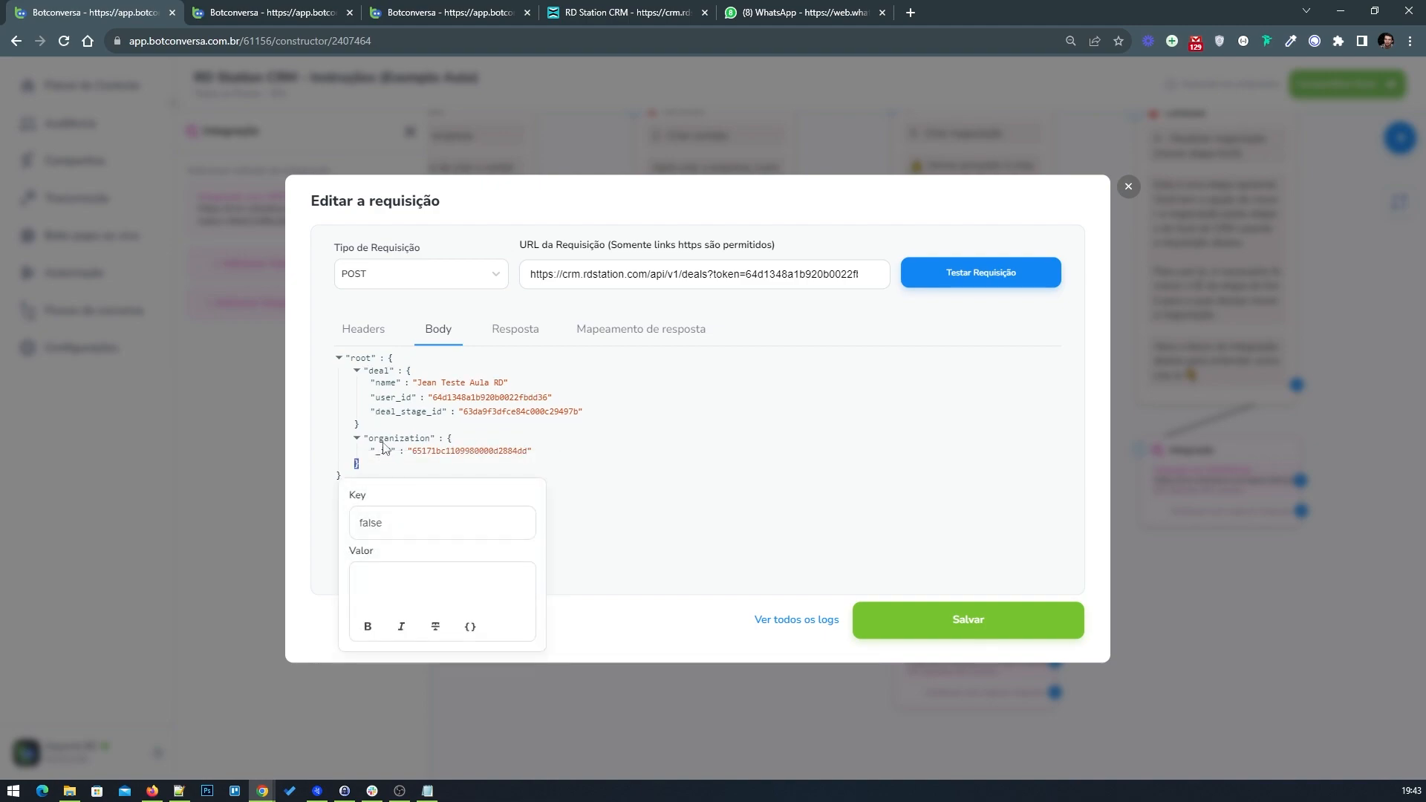
click(304, 12)
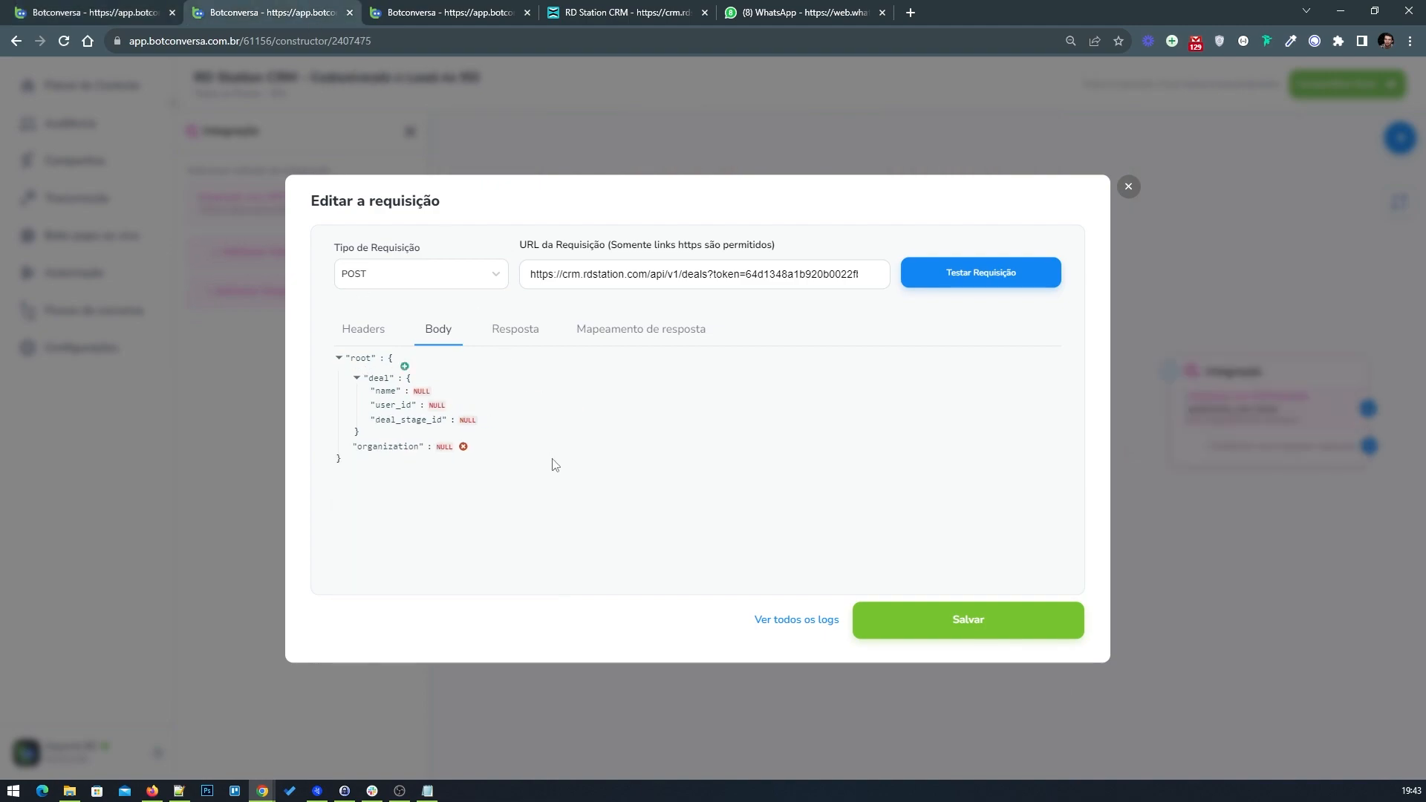
click(444, 439)
click(494, 549)
text({})
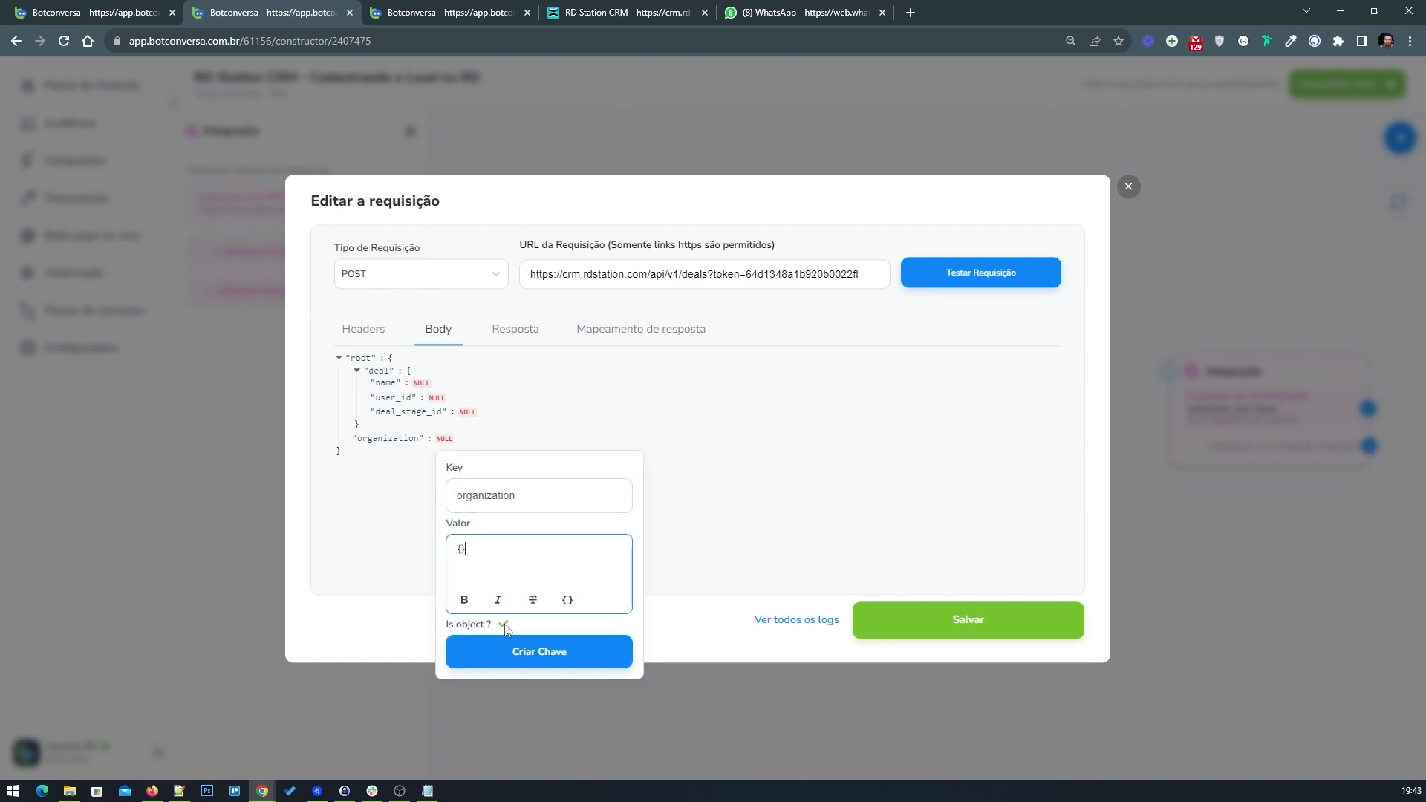
click(508, 647)
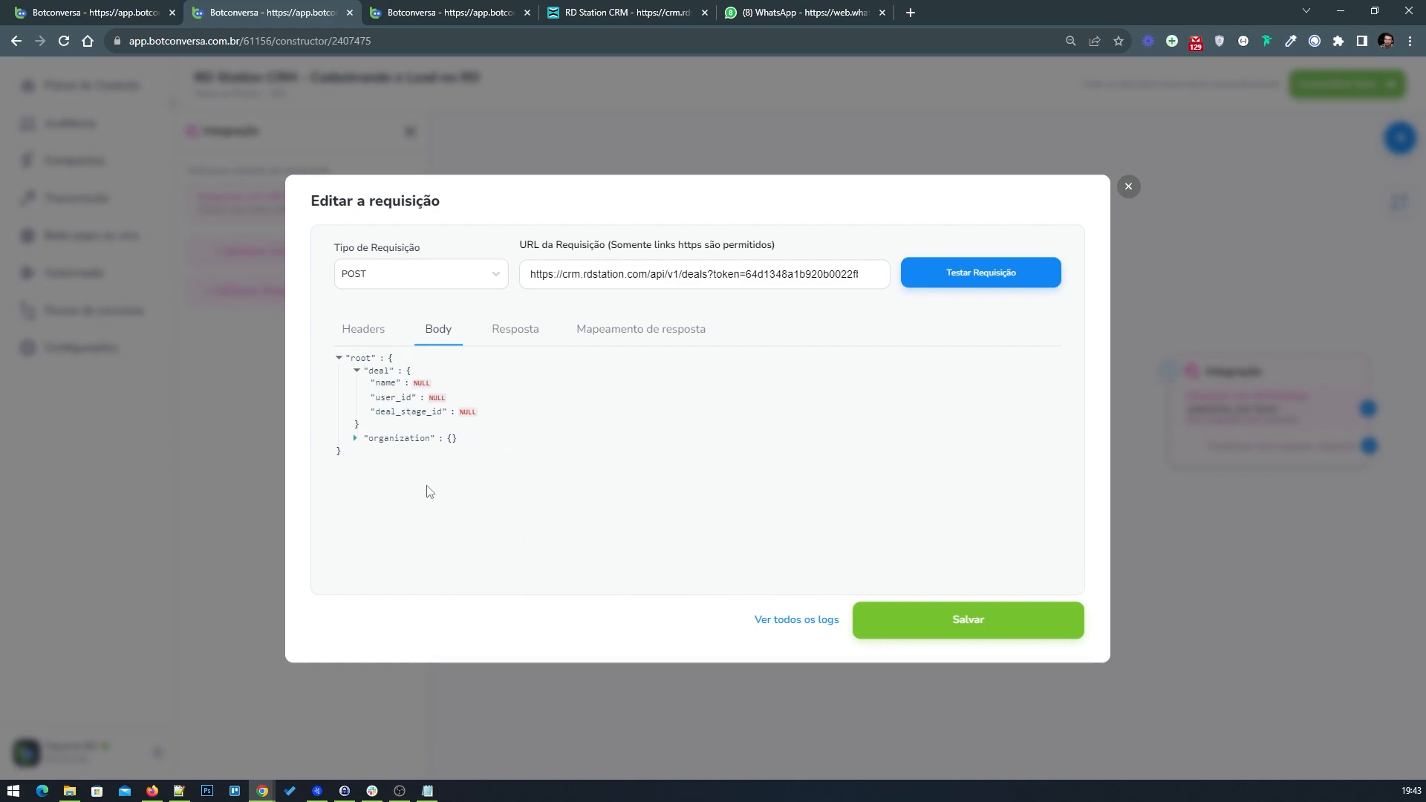
Step: Add an _id key inside the organization object
click(468, 447)
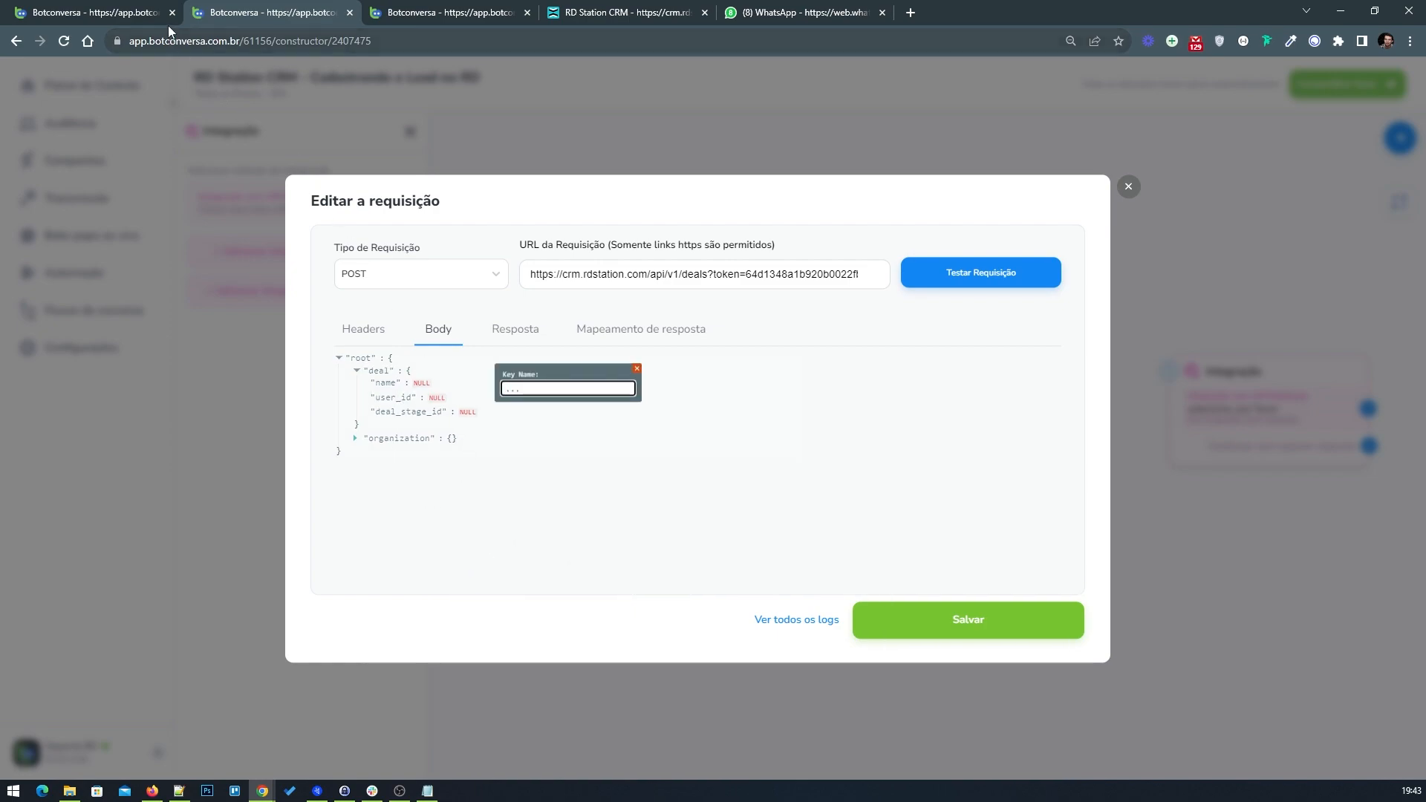
click(134, 12)
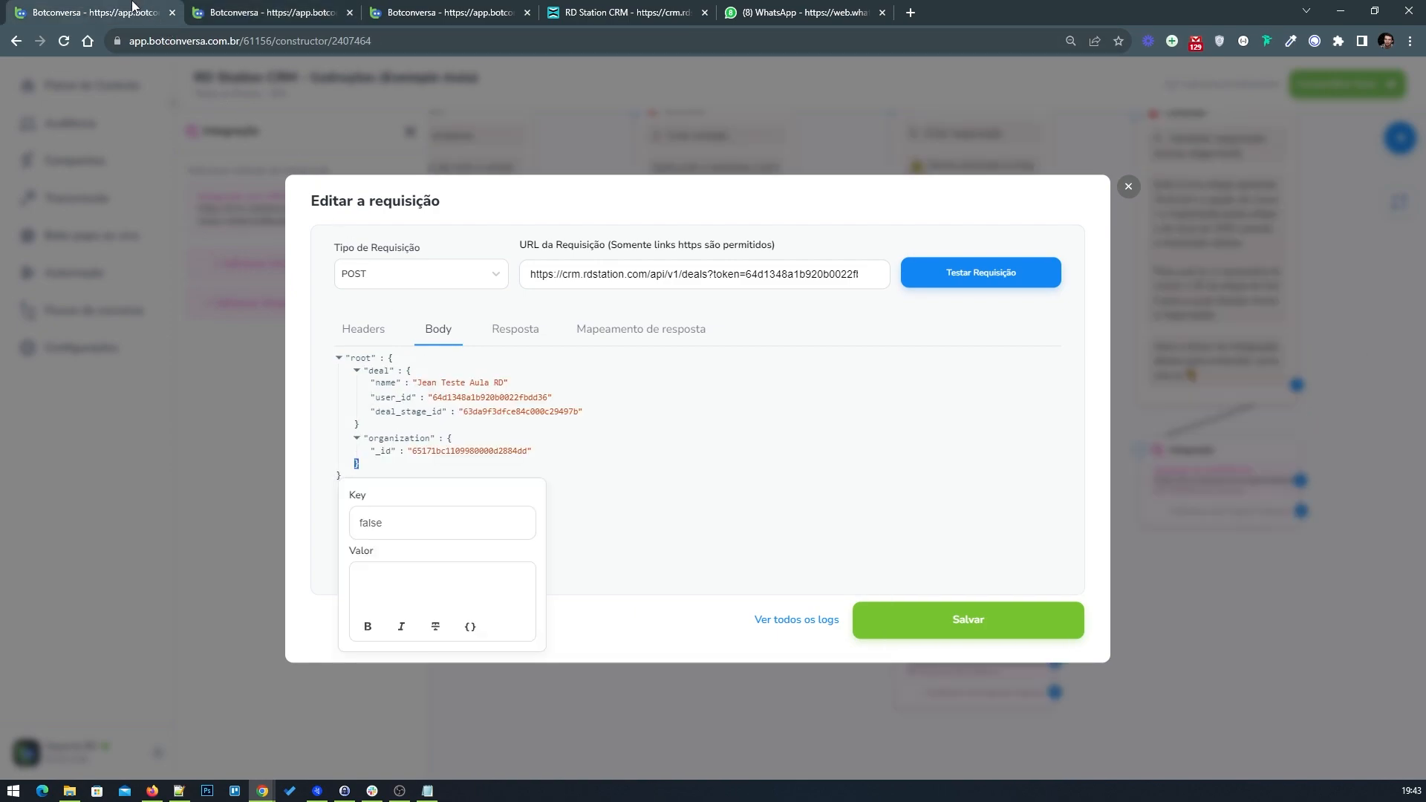
click(238, 9)
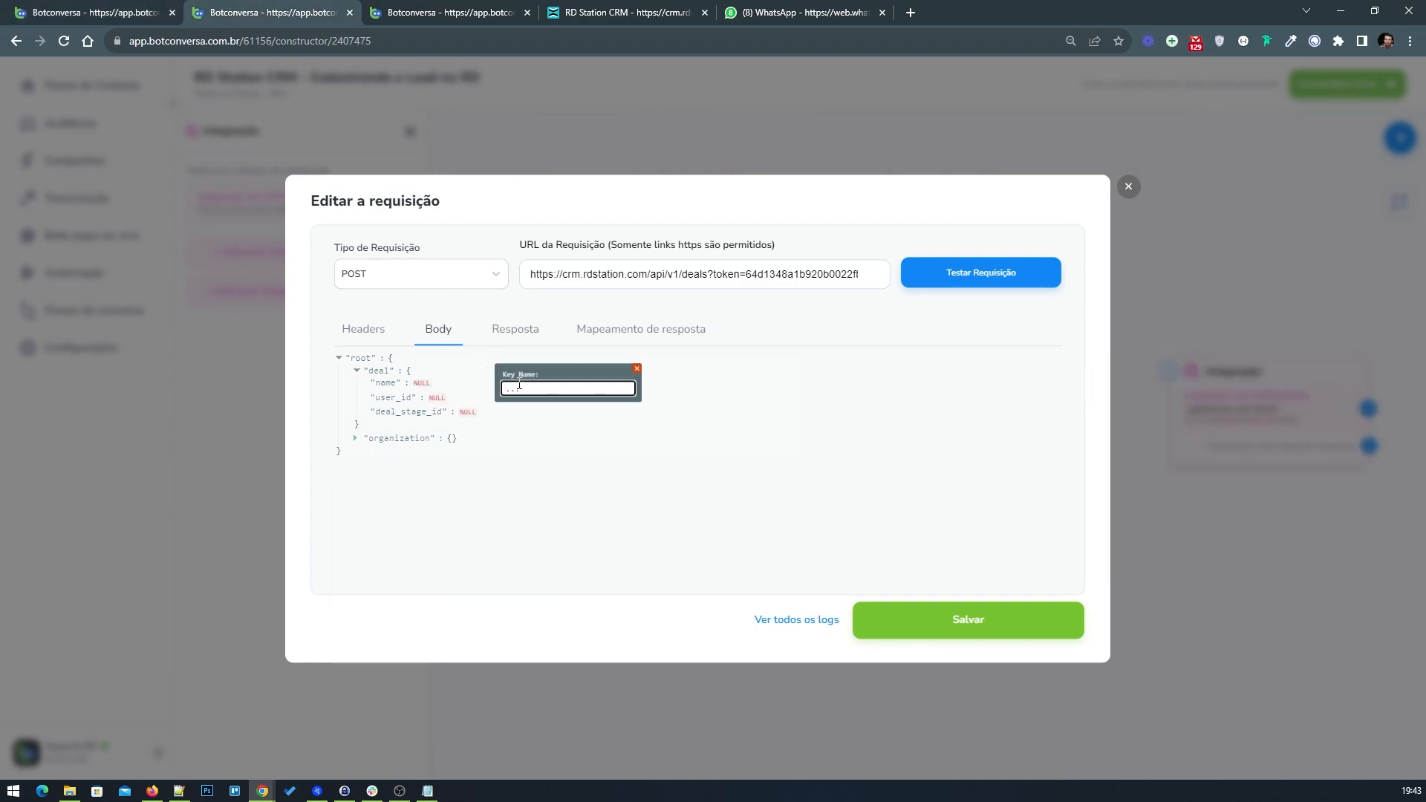
text(_id)
click(629, 388)
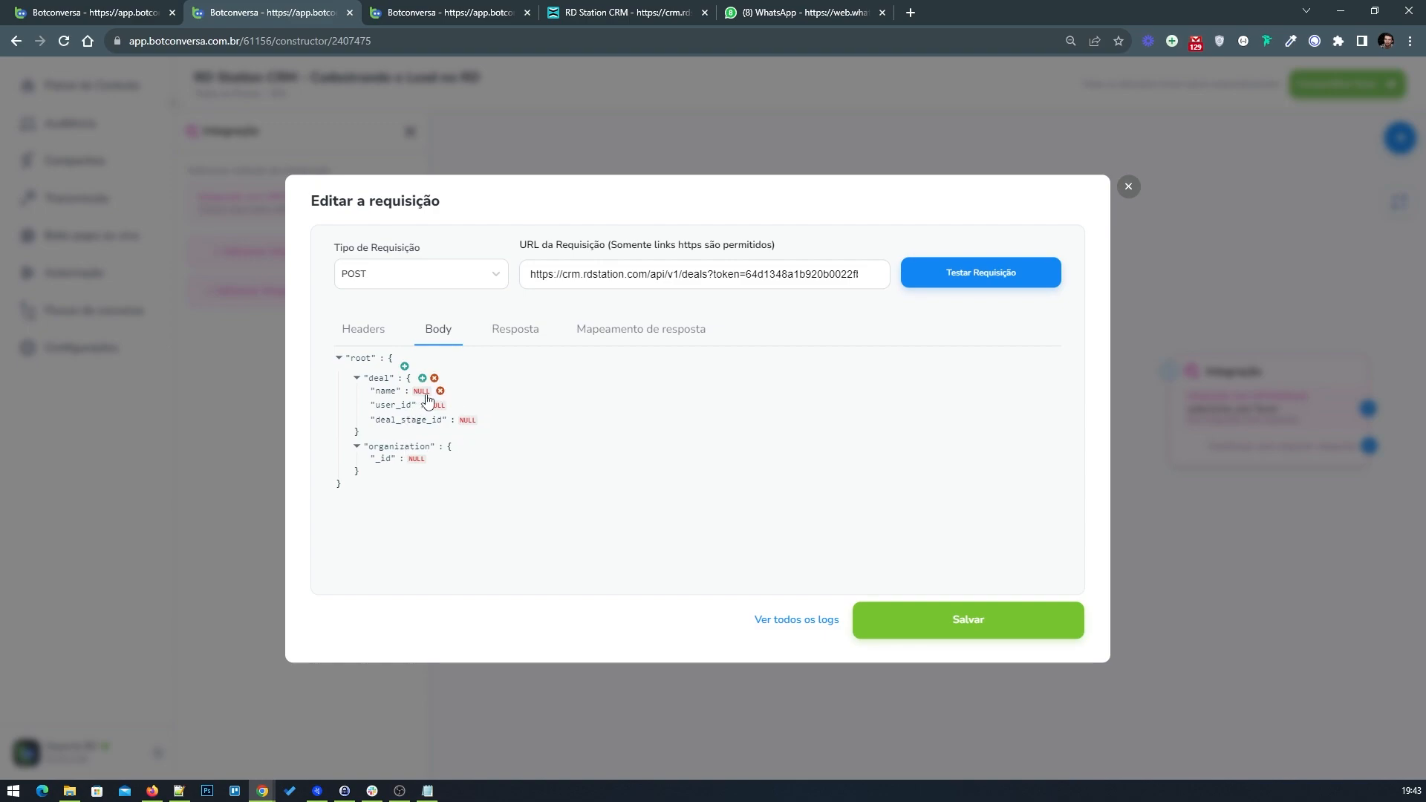
Step: Switch to RD Station CRM and reload the deals in the Sem Conexão stage
click(627, 12)
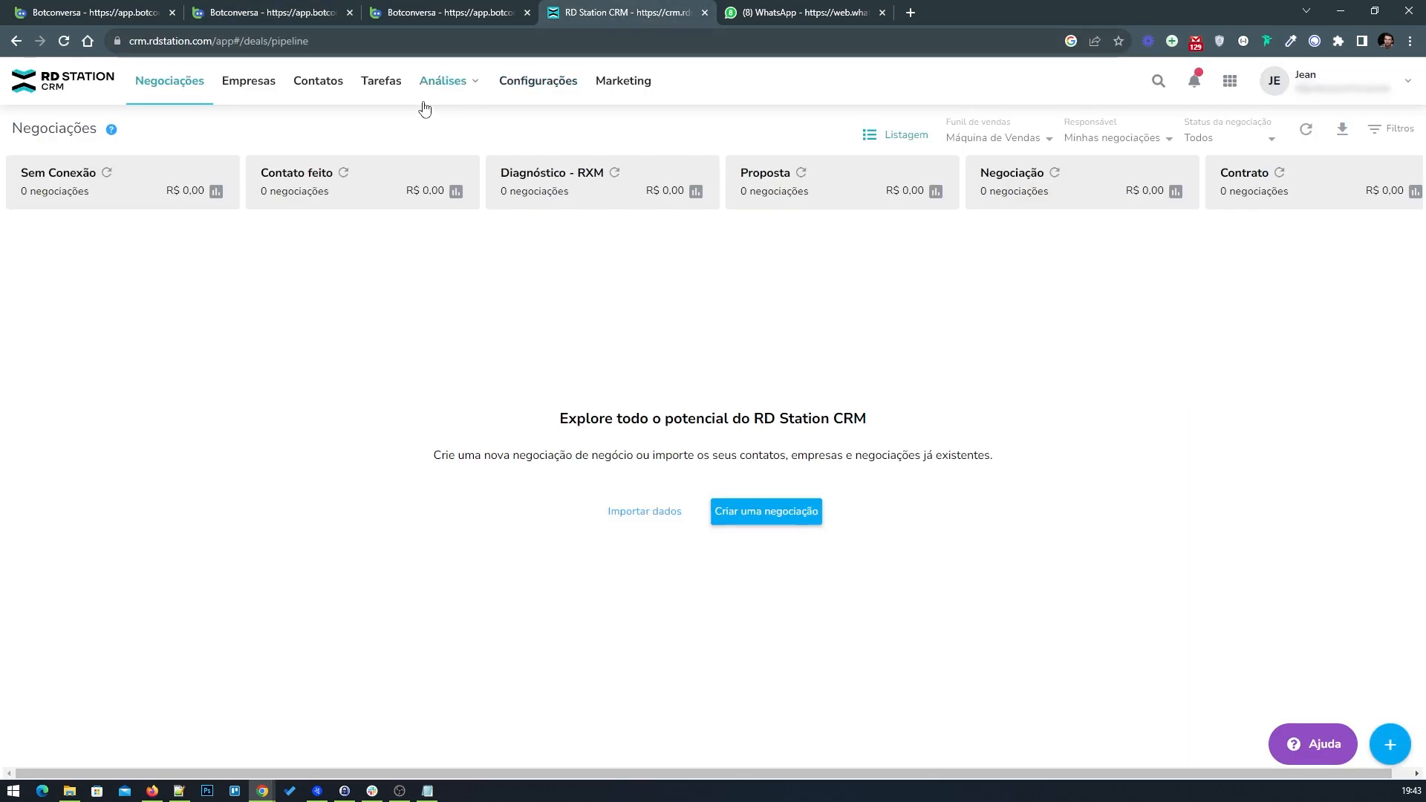
click(106, 173)
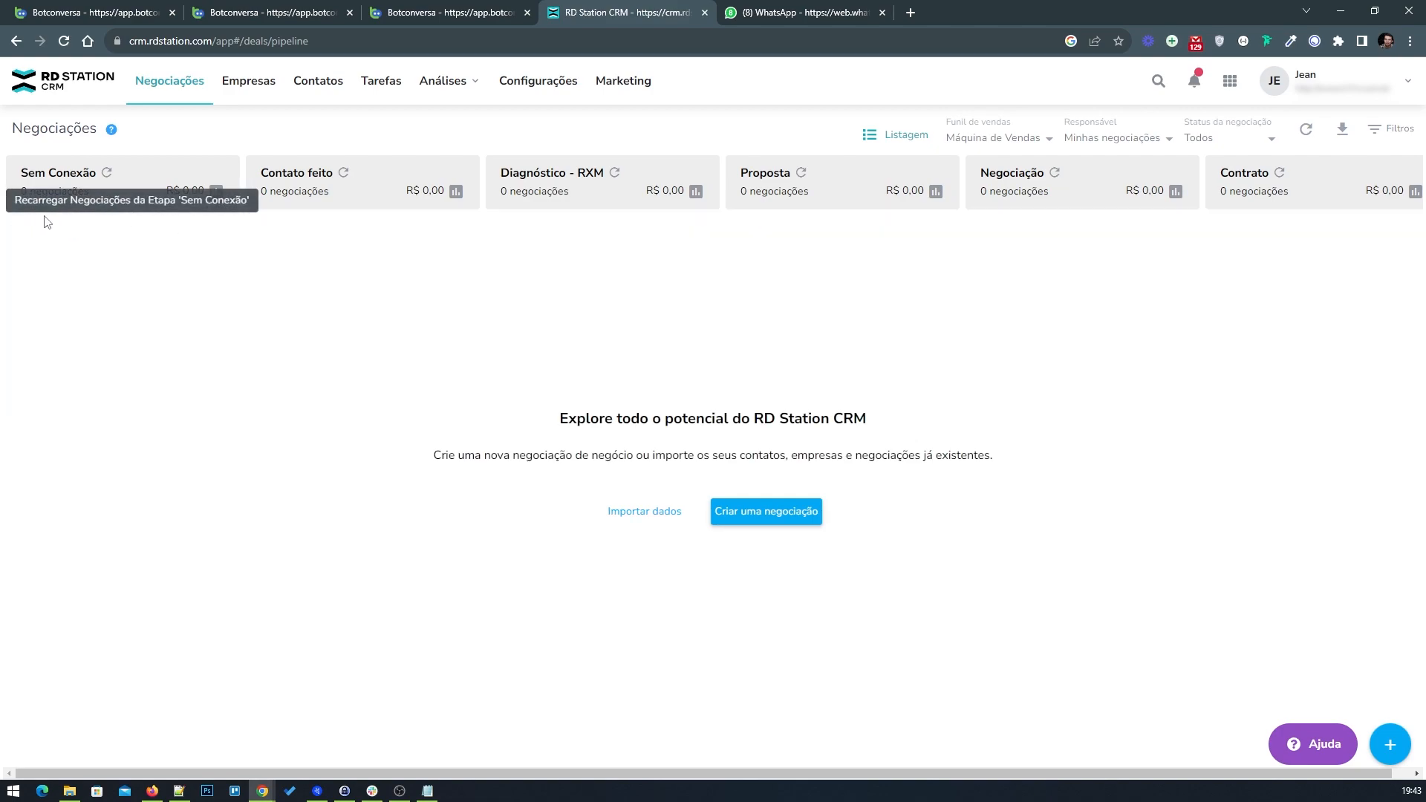
Step: Set the deal's name value in the request body to the {nome-completo} field
click(89, 12)
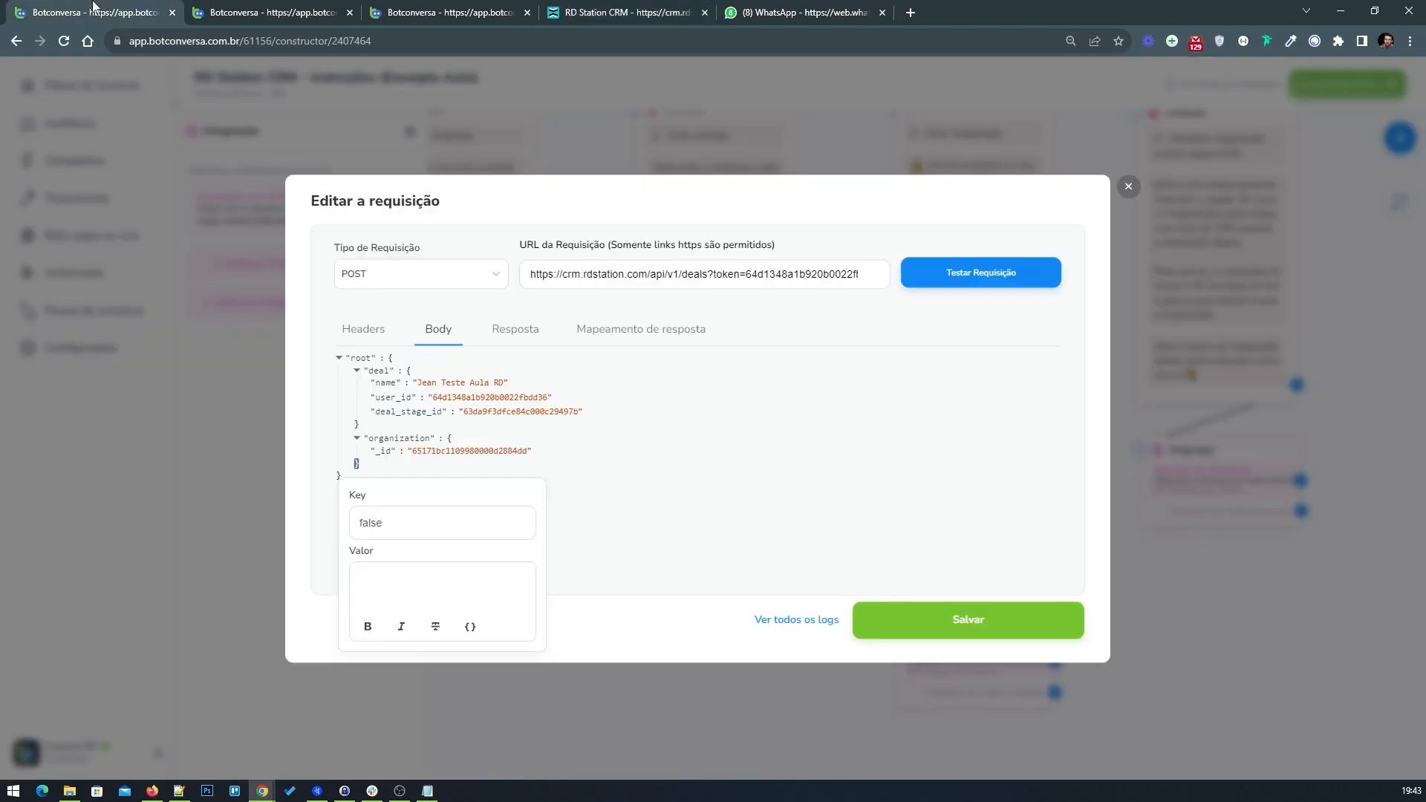
click(224, 5)
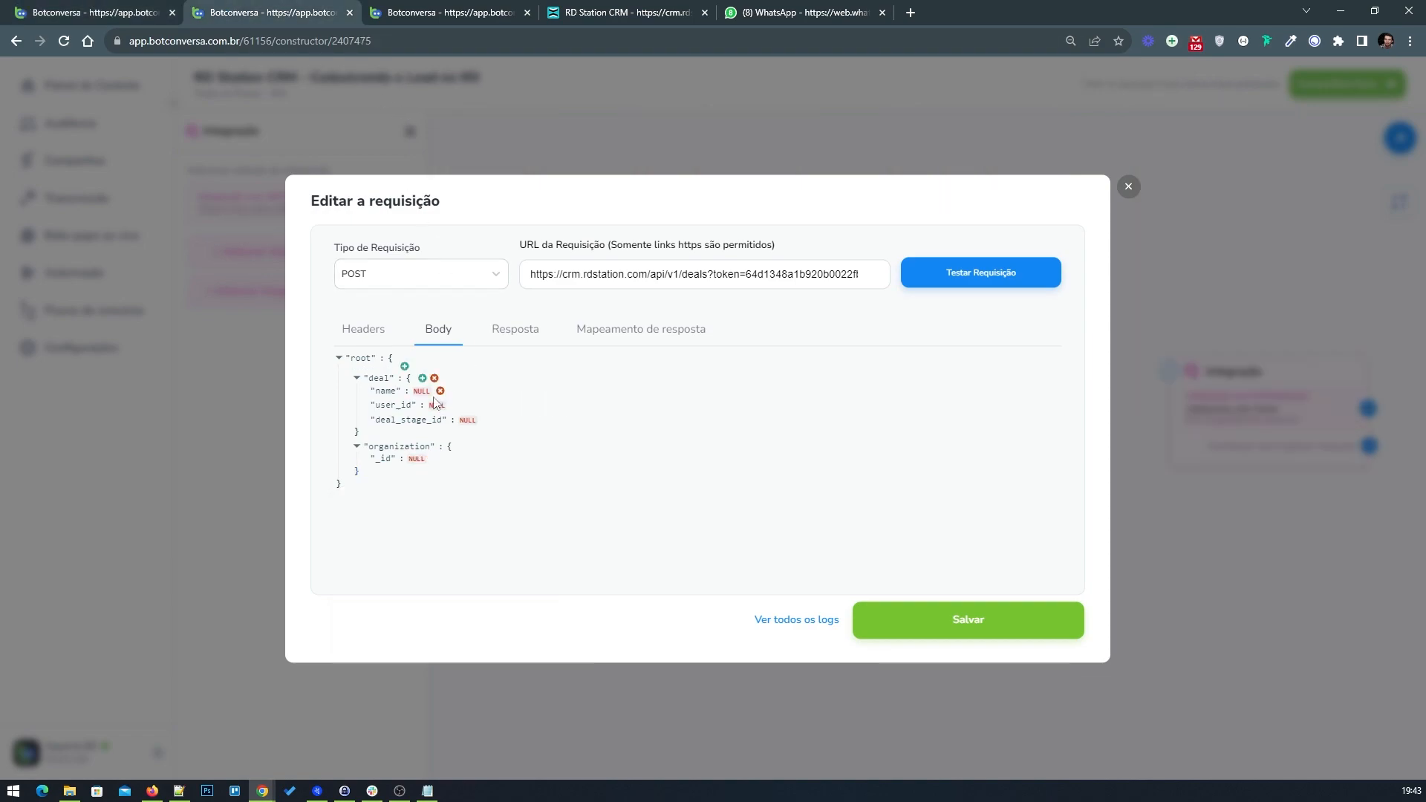
click(438, 384)
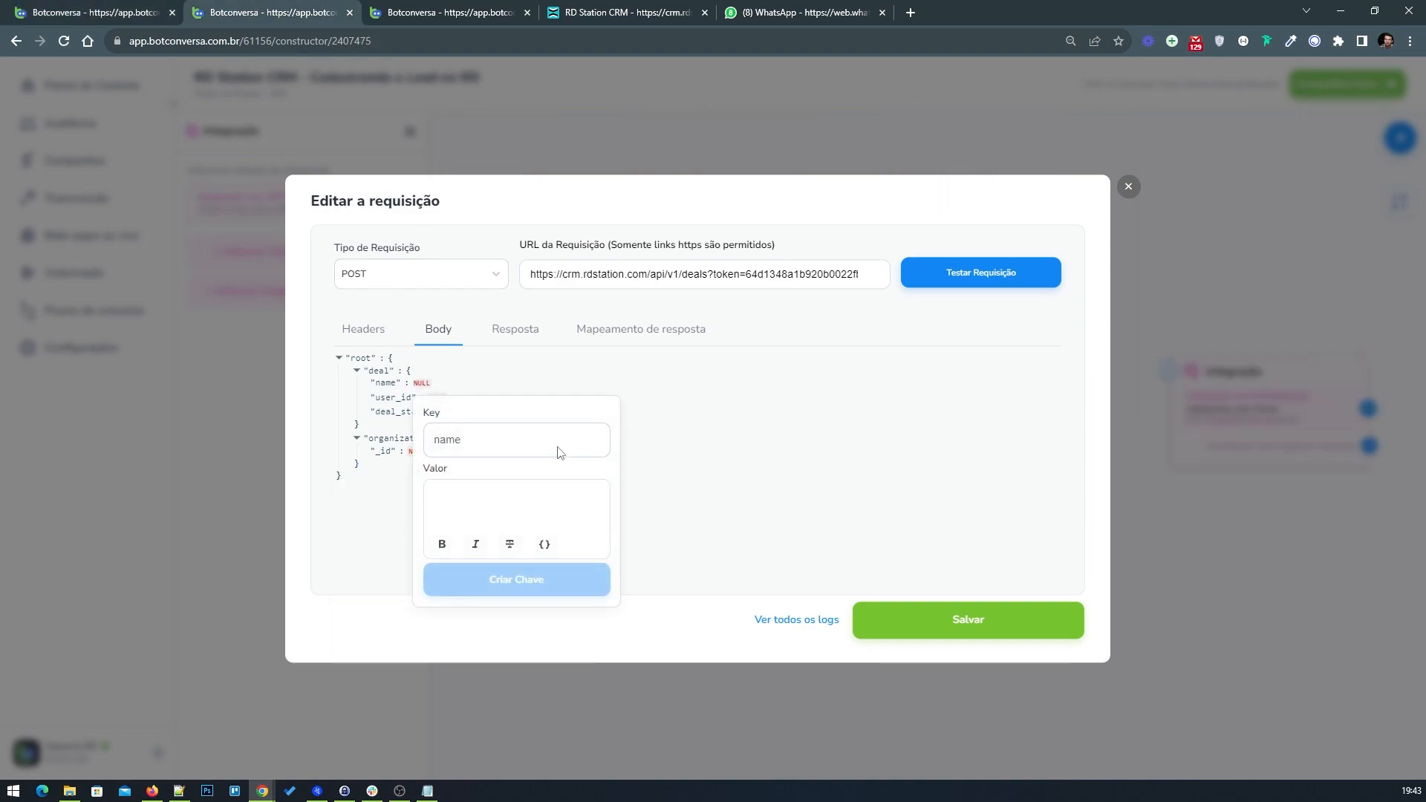
click(546, 545)
click(628, 545)
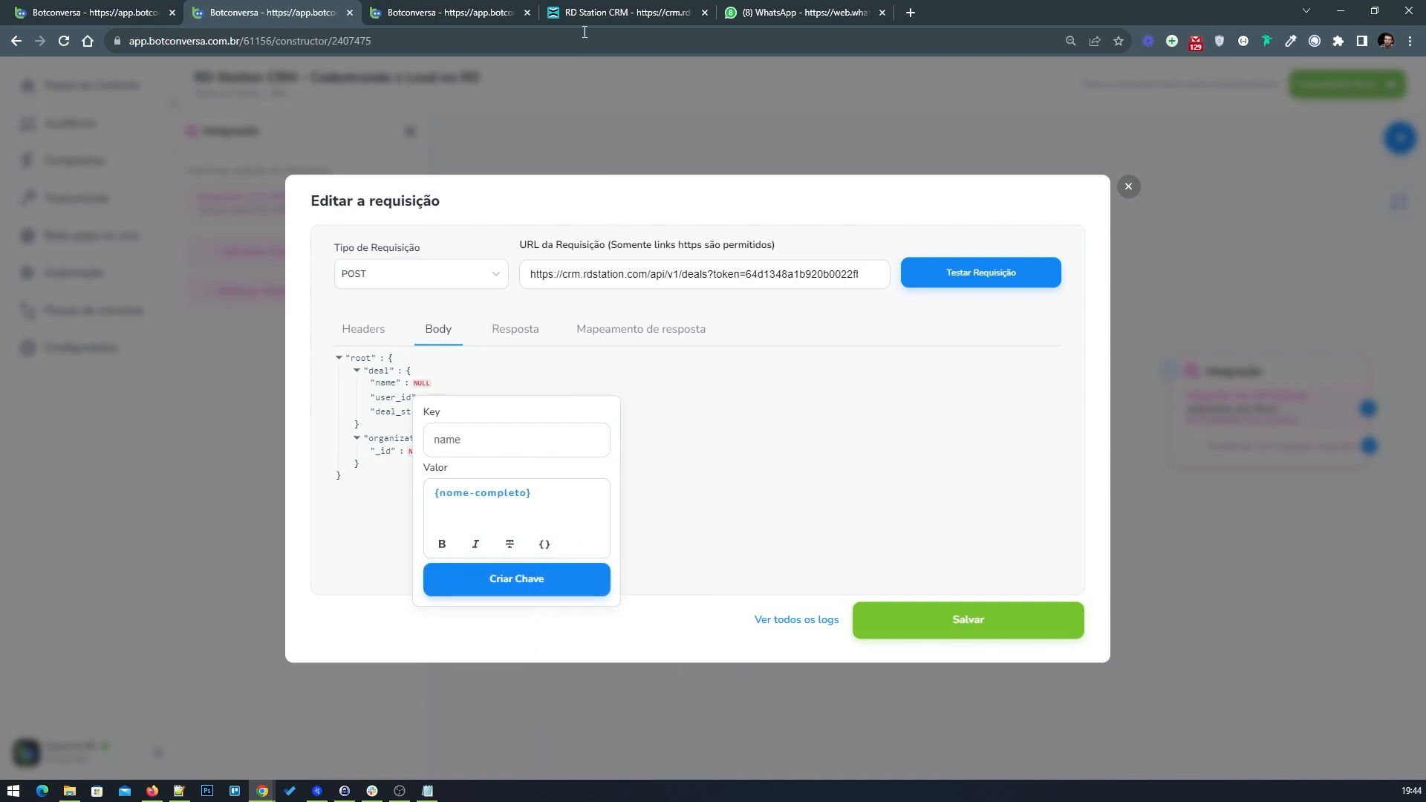
click(620, 13)
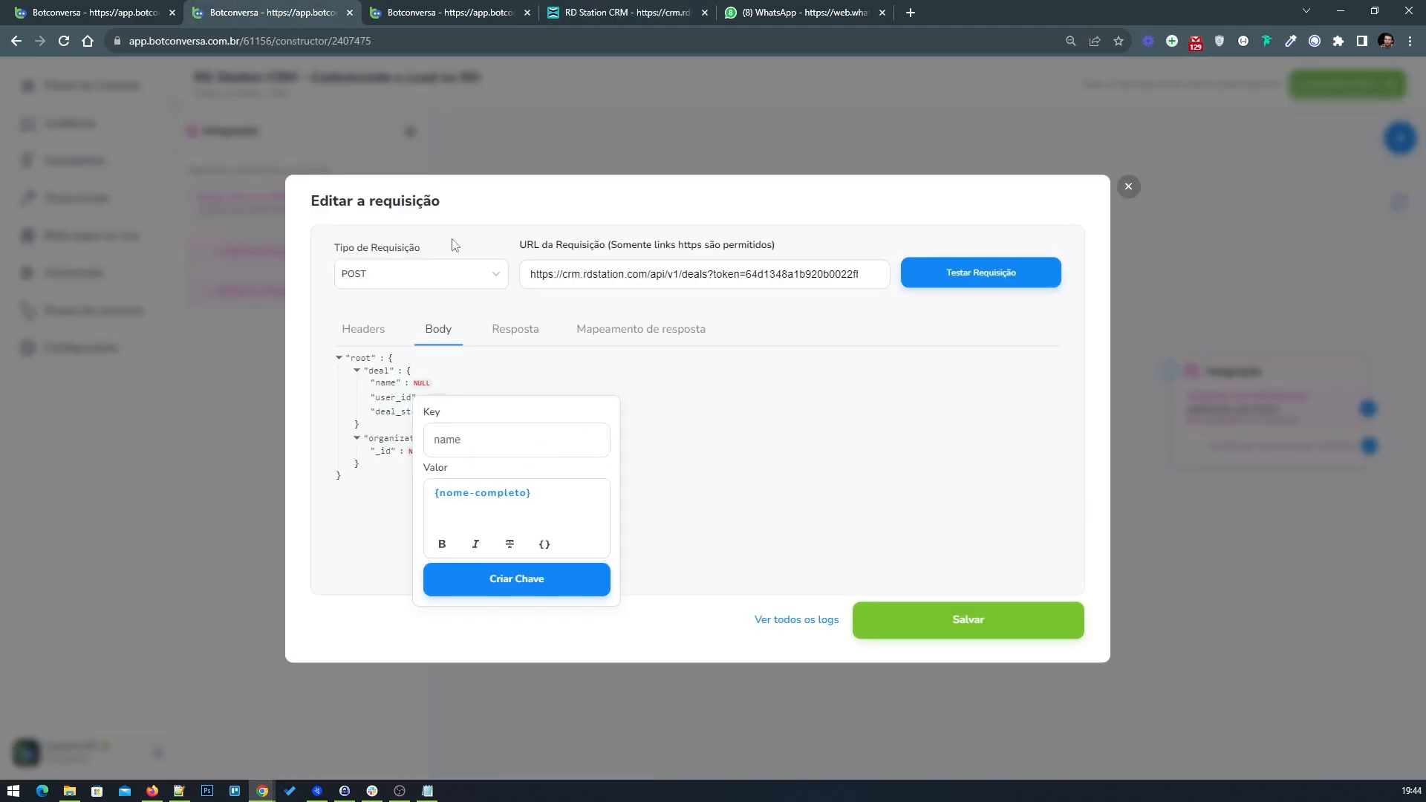
click(293, 14)
click(516, 584)
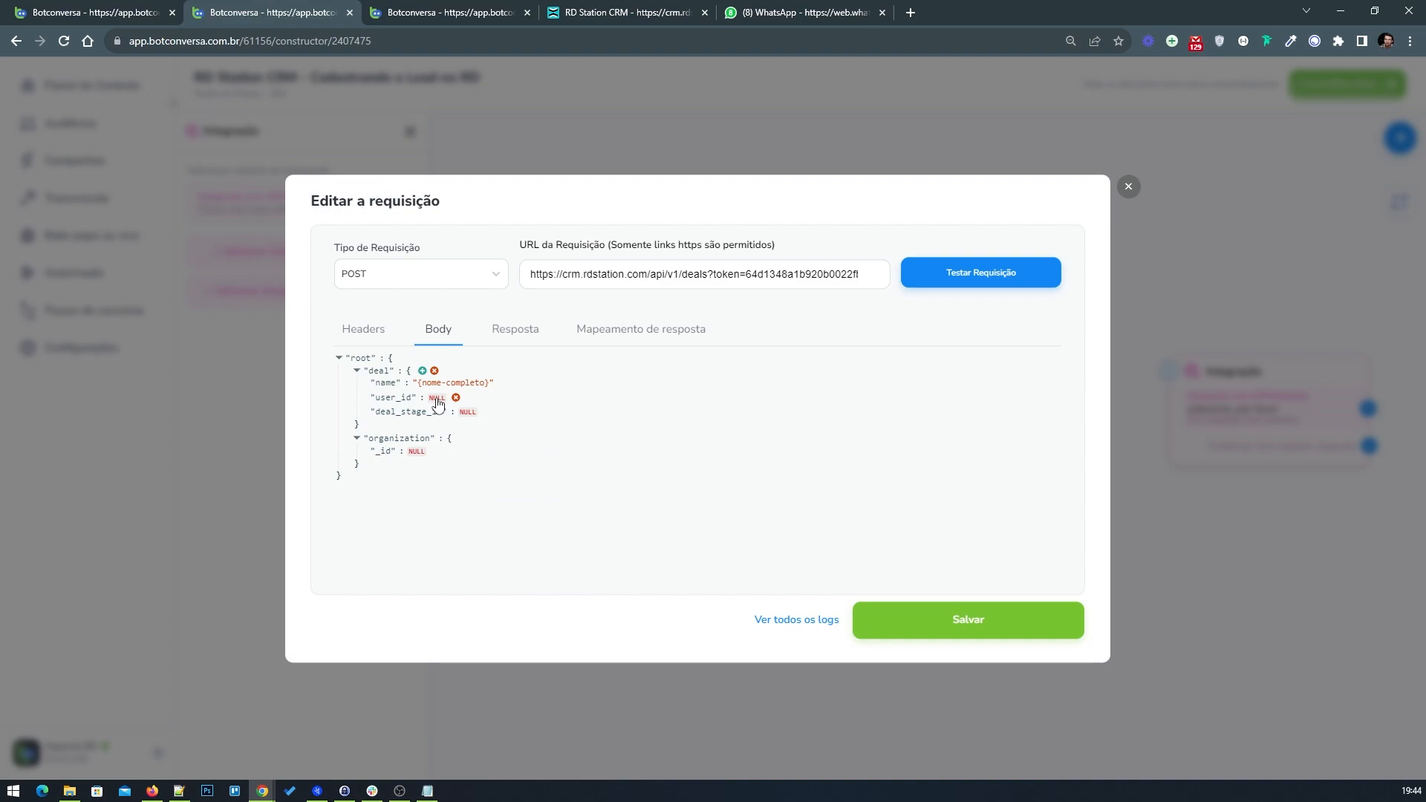
Step: Set the deal's user_id value to the responsible user ID copied from the Notepad notes
click(437, 399)
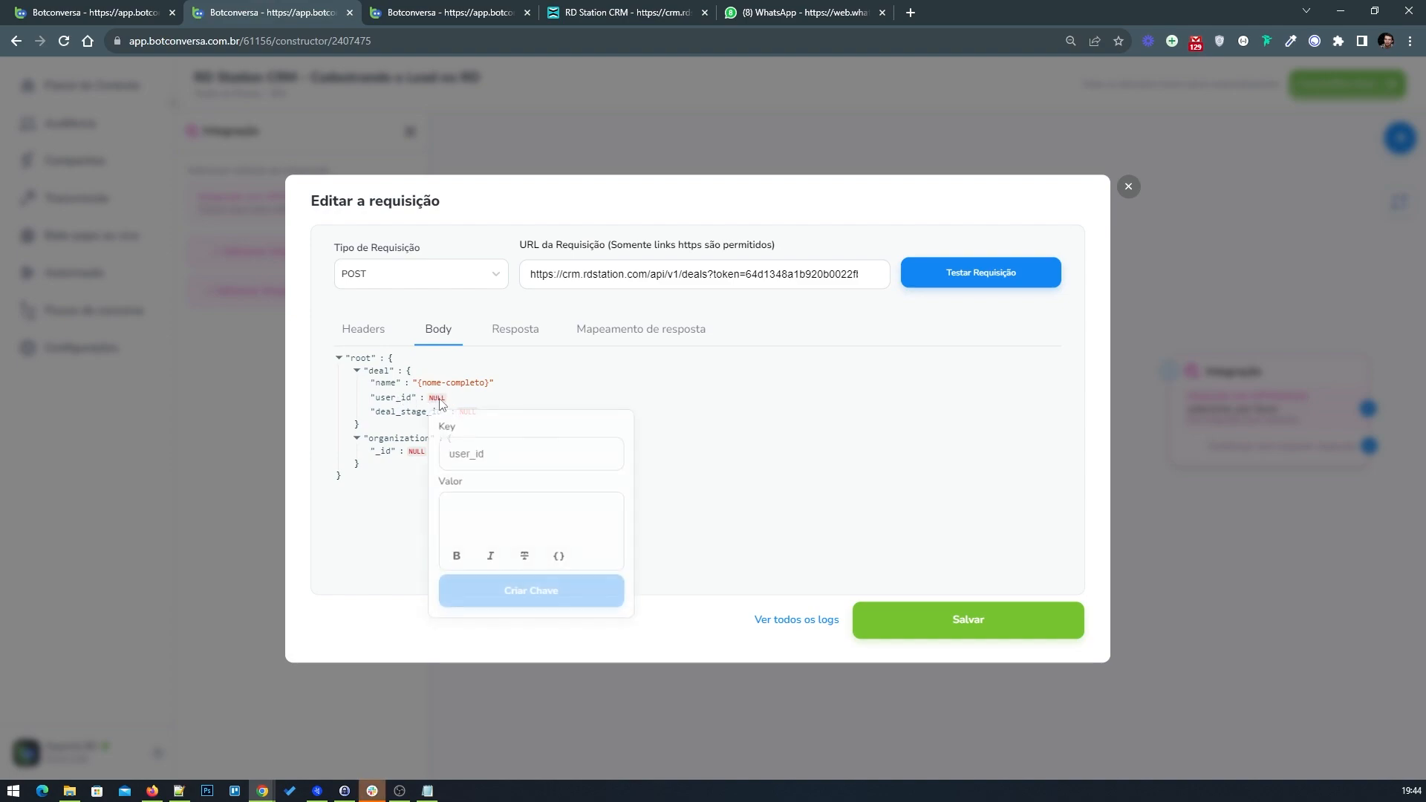
click(507, 521)
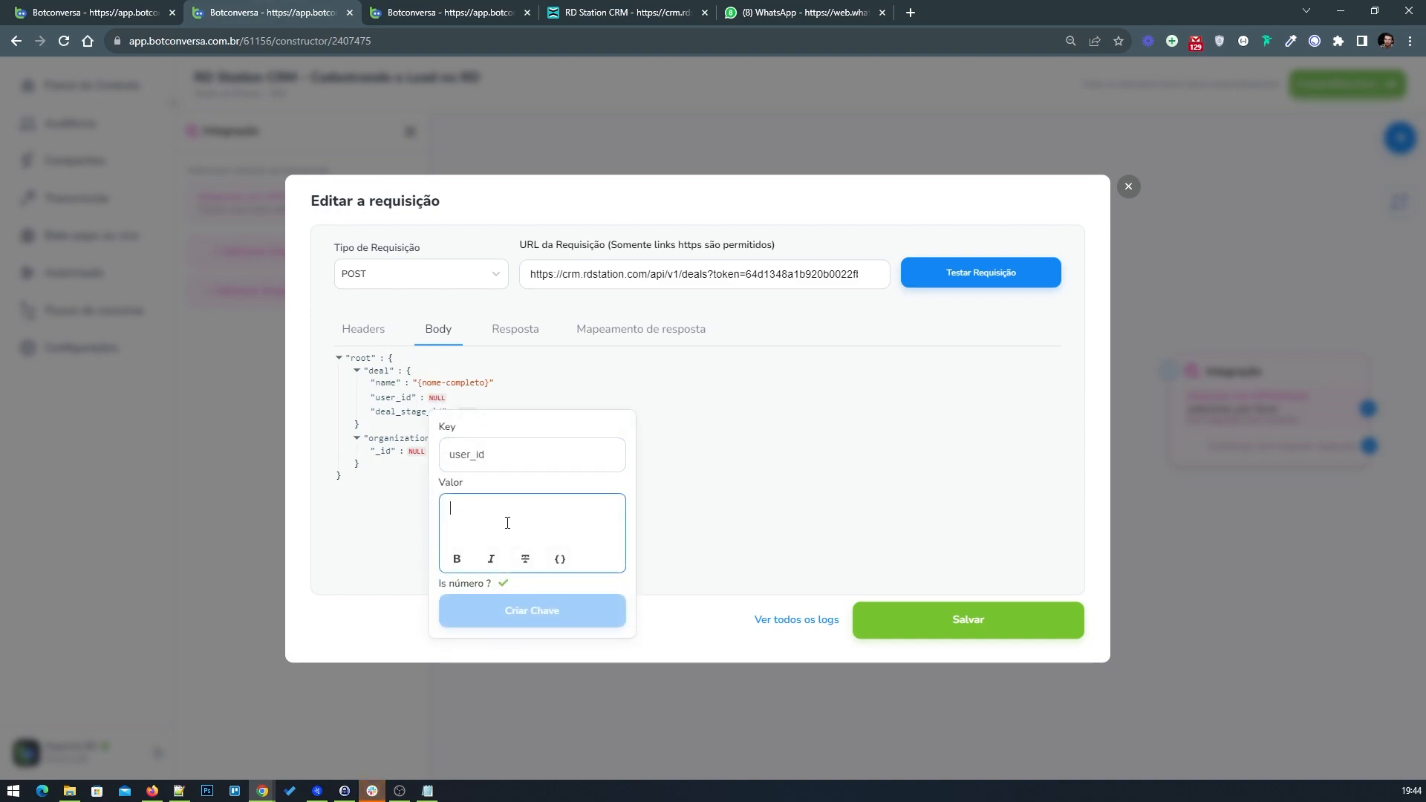
click(430, 796)
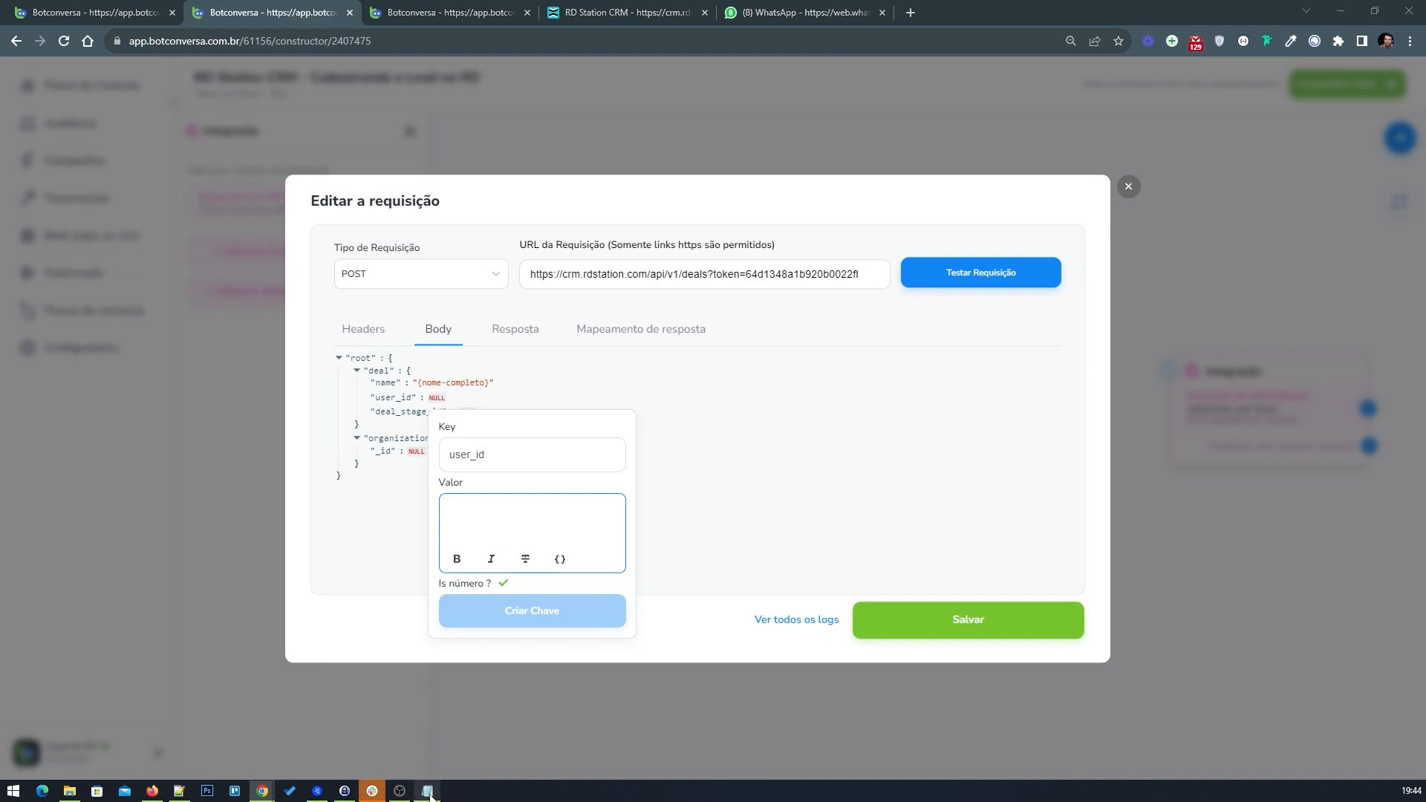
right_click(491, 223)
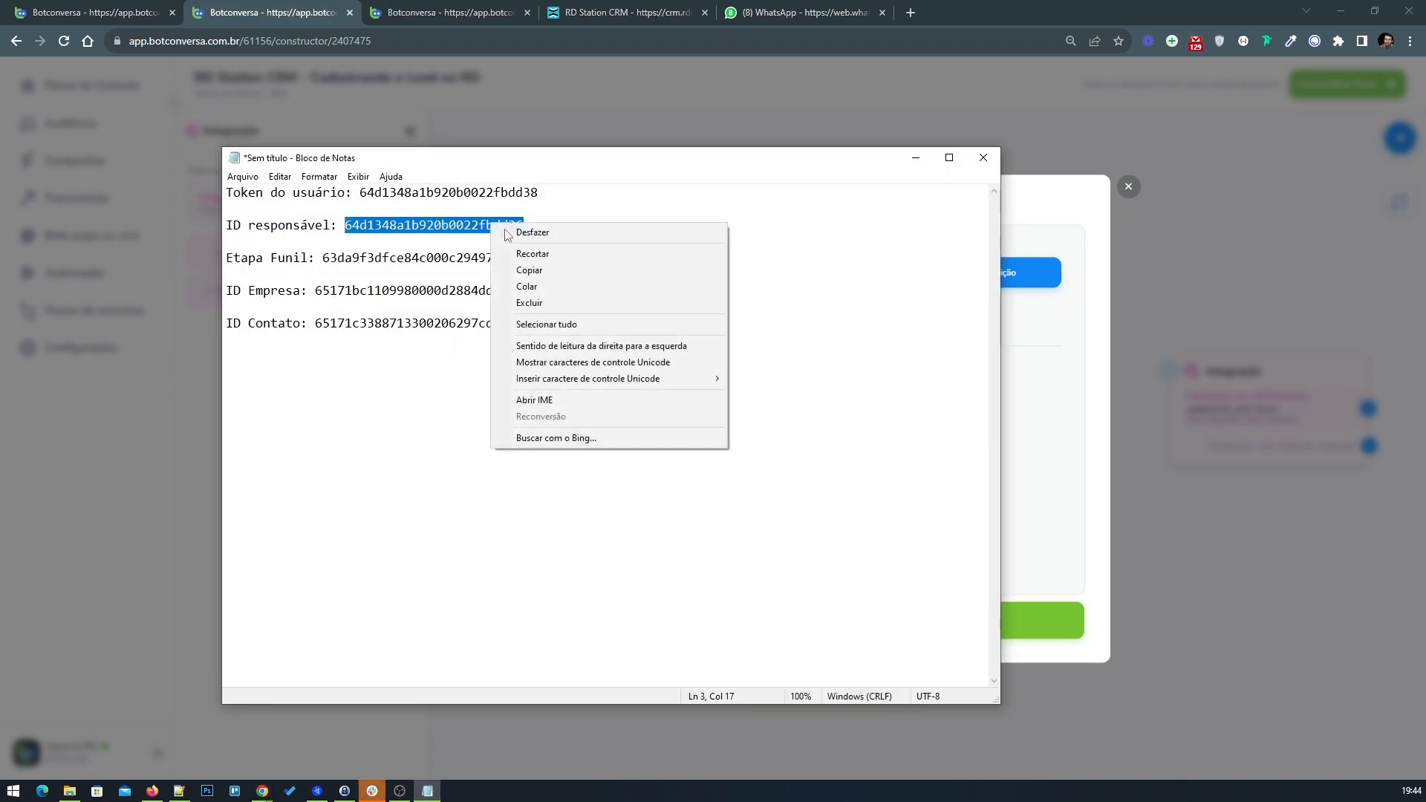
click(530, 271)
click(916, 158)
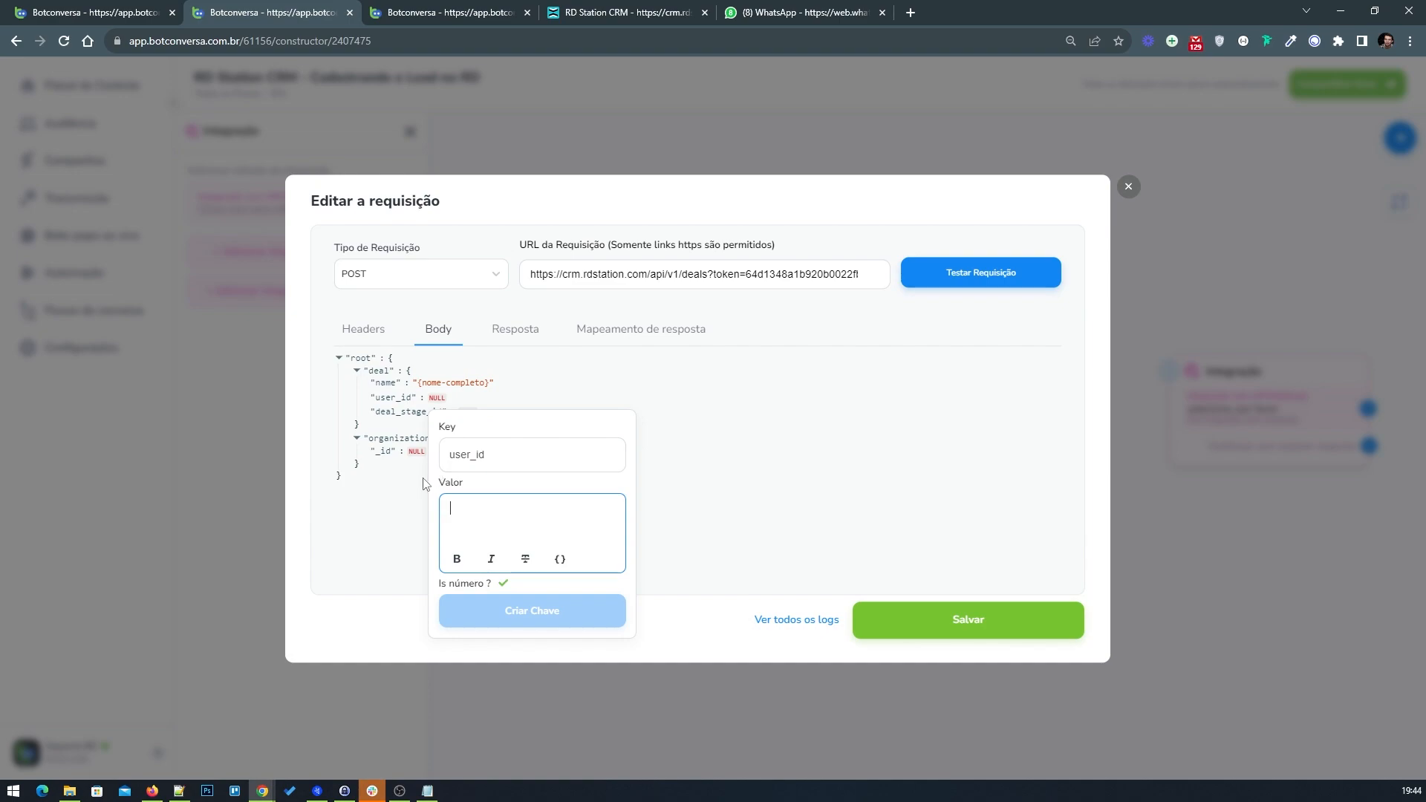
right_click(490, 519)
click(536, 612)
click(553, 594)
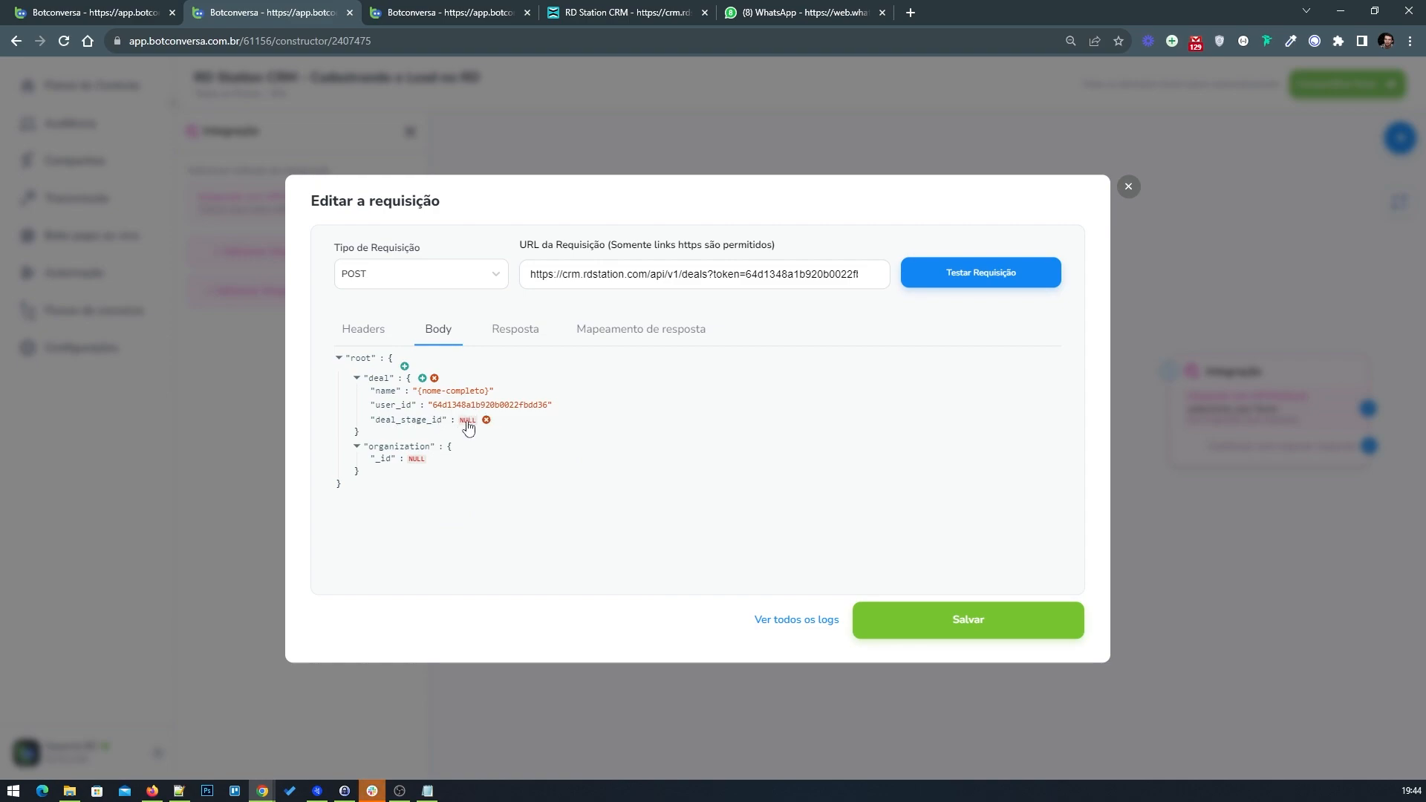
Step: Set the deal_stage_id value to the funnel stage ID copied from the Notepad notes
click(624, 12)
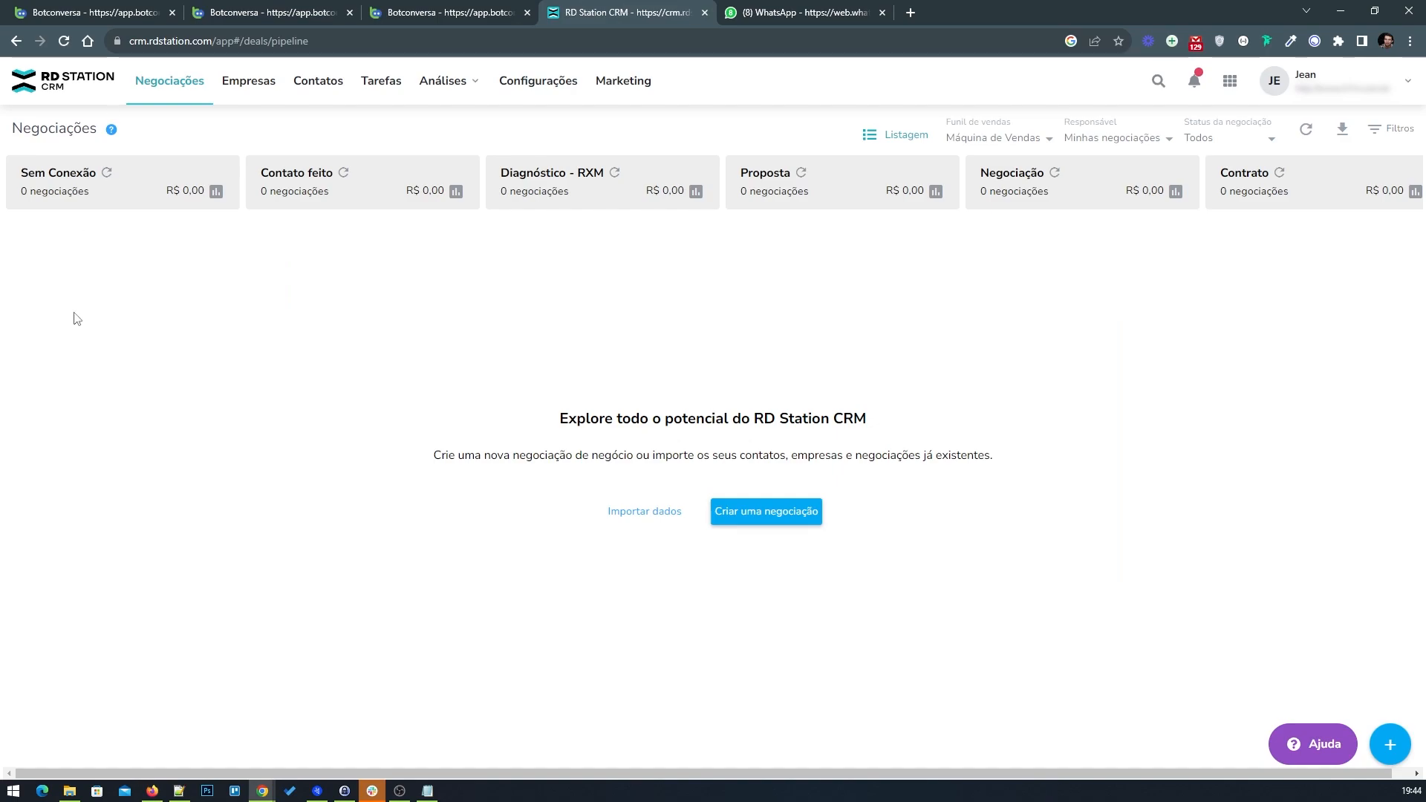
click(297, 12)
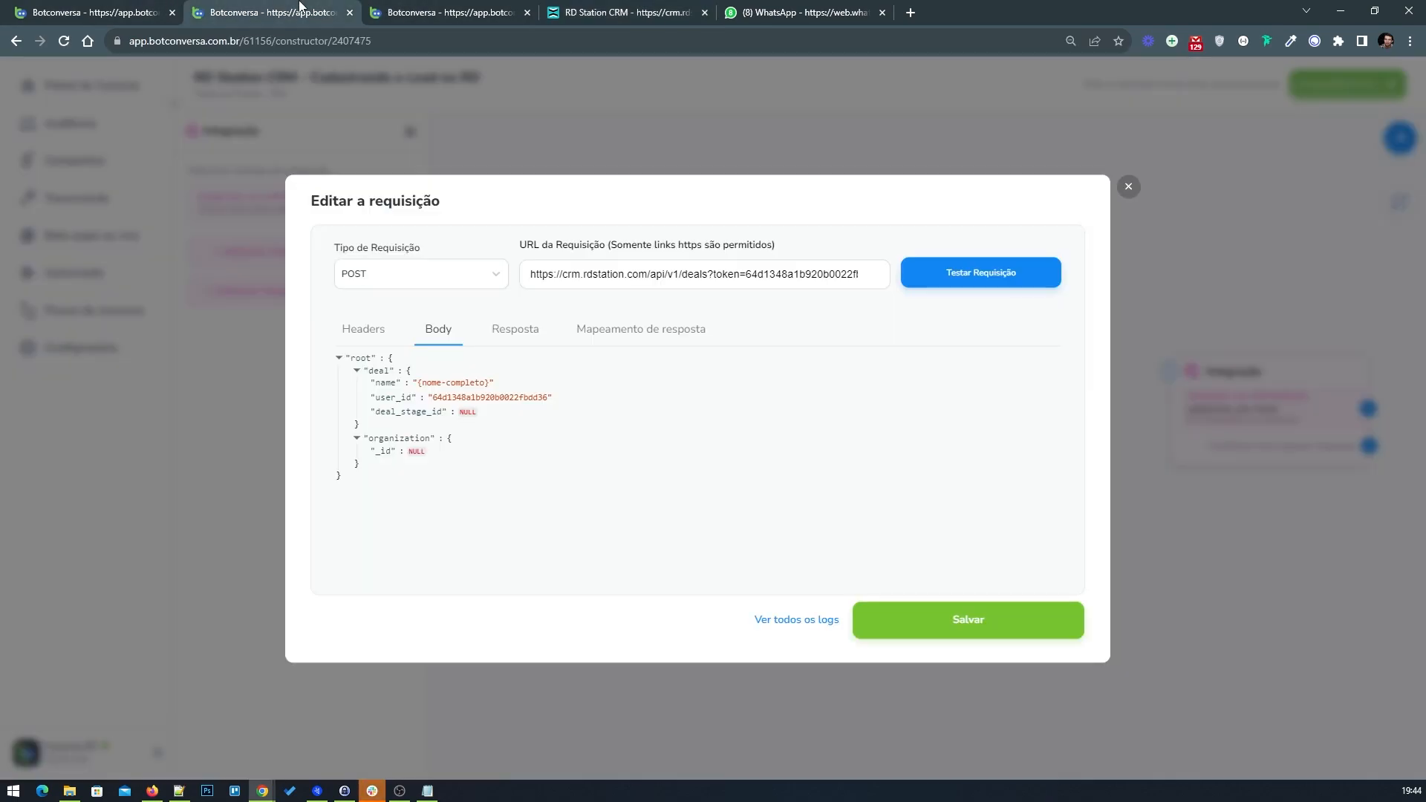
click(427, 791)
drag(512, 262, 329, 262)
right_click(334, 260)
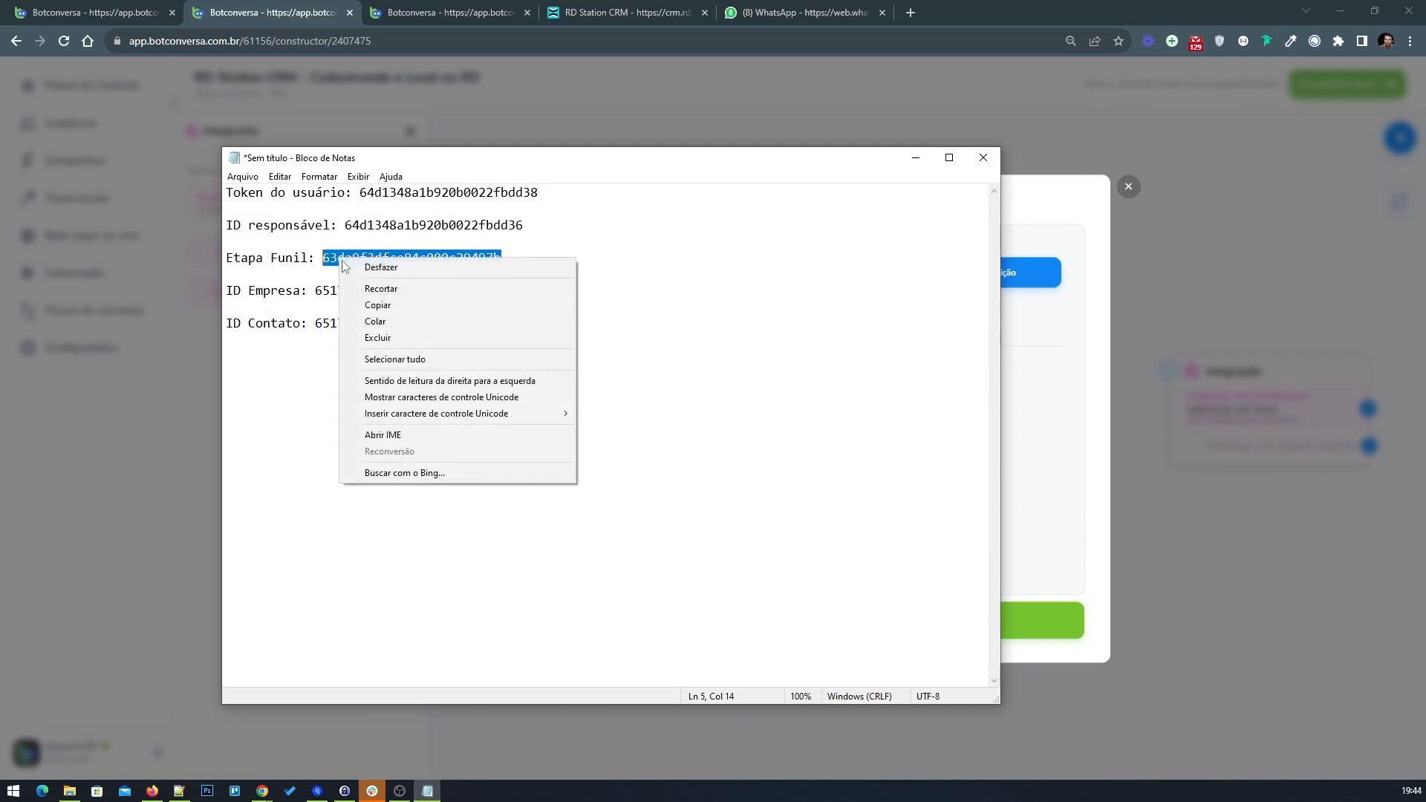
click(364, 307)
click(914, 160)
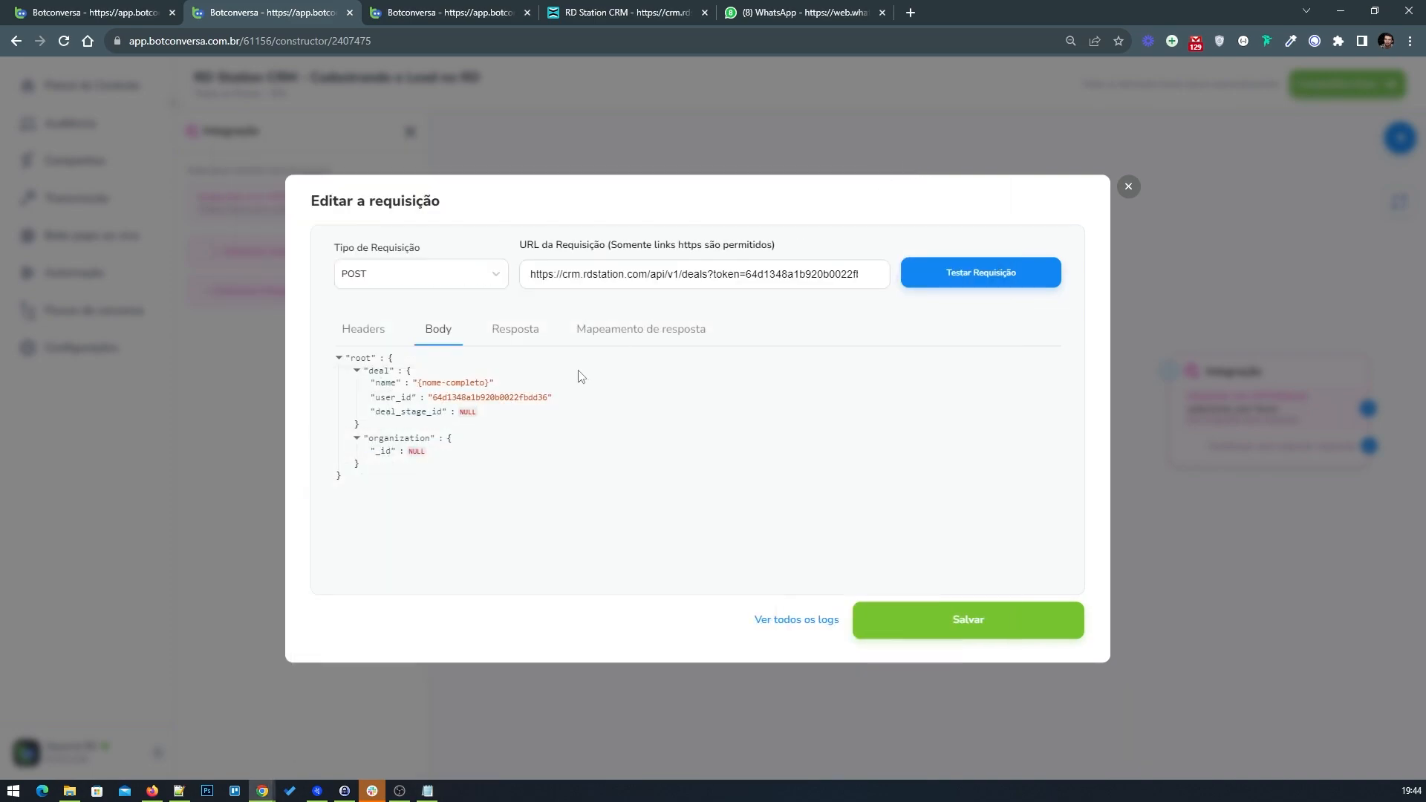
click(468, 422)
right_click(479, 524)
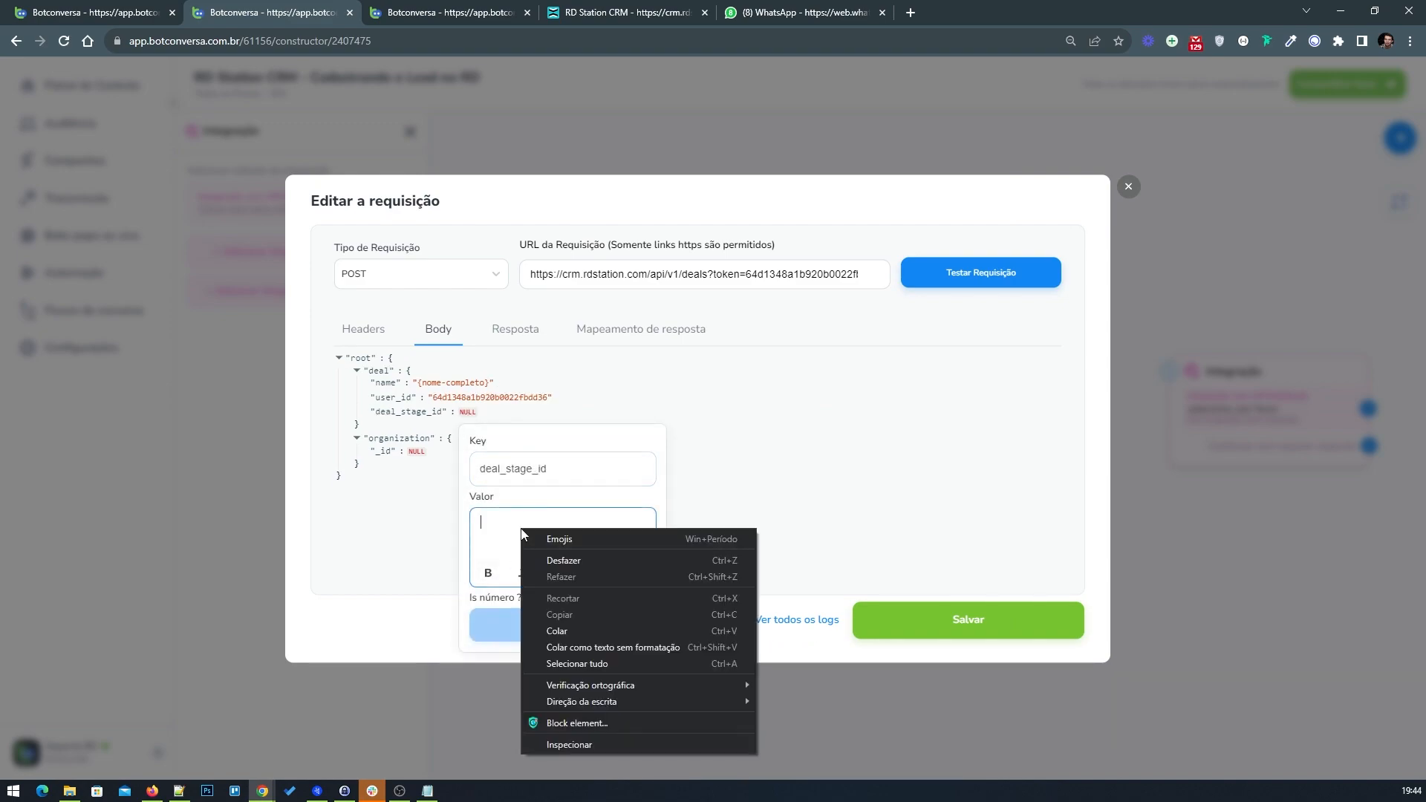
click(558, 627)
click(569, 619)
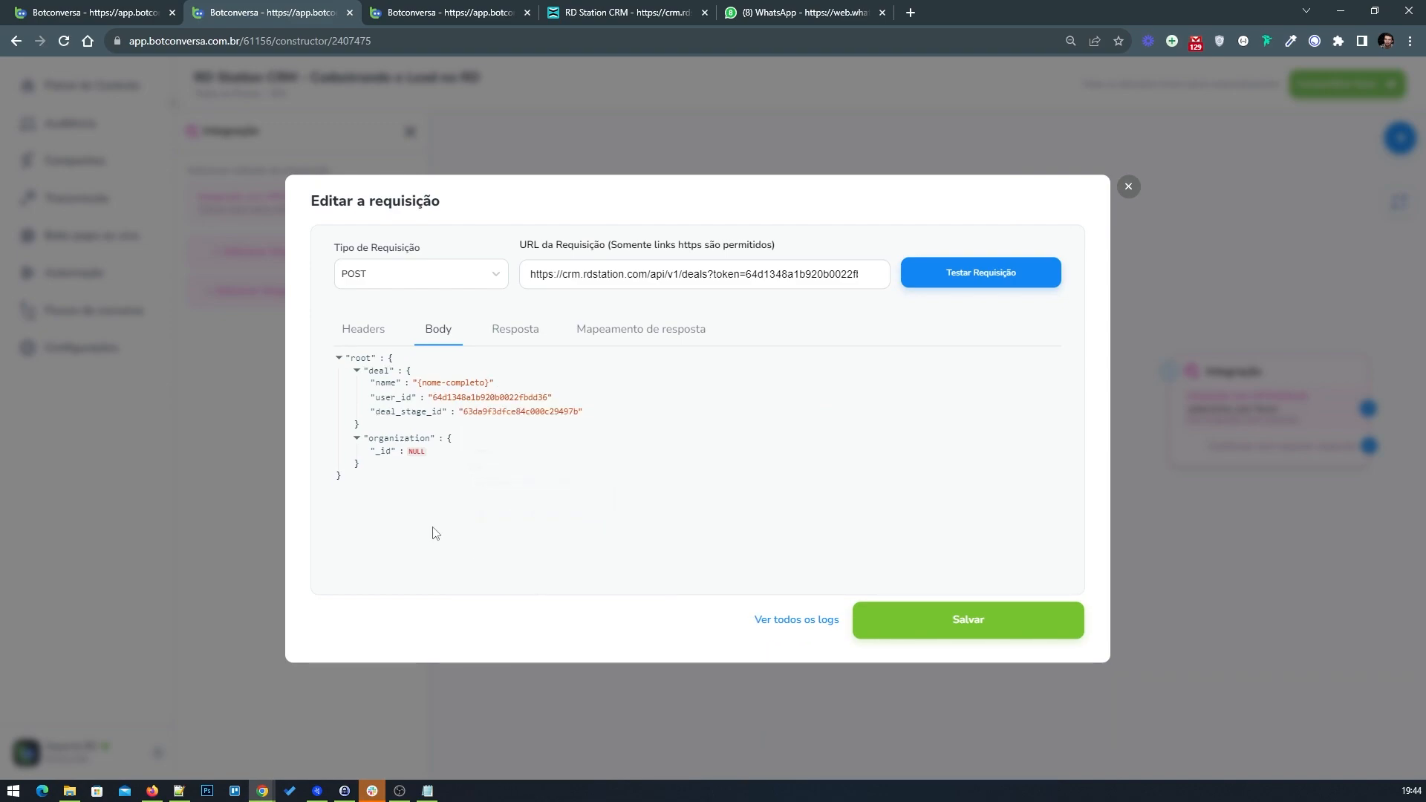
Step: Set the organization's _id value to the {RD-IDEmpresa} field
click(417, 460)
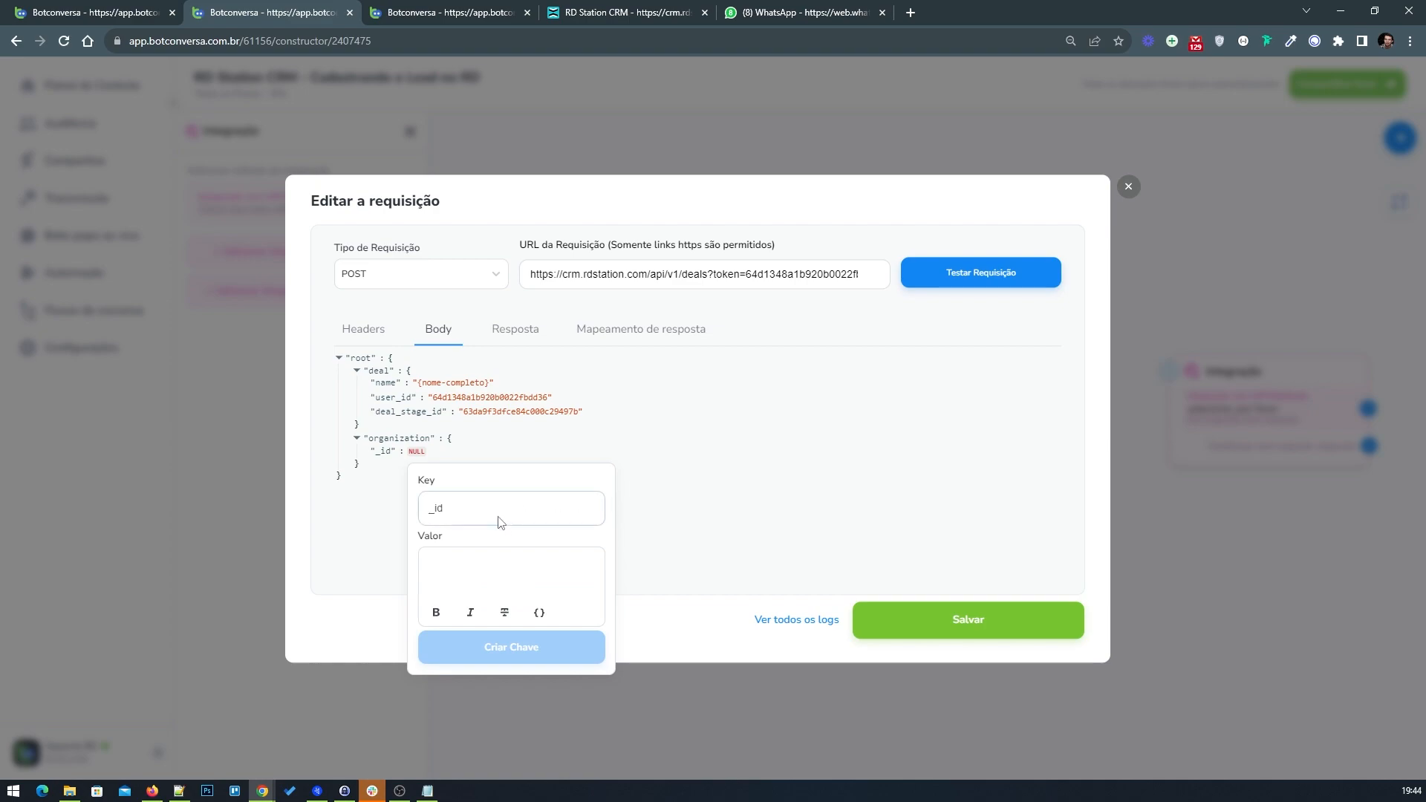
click(488, 570)
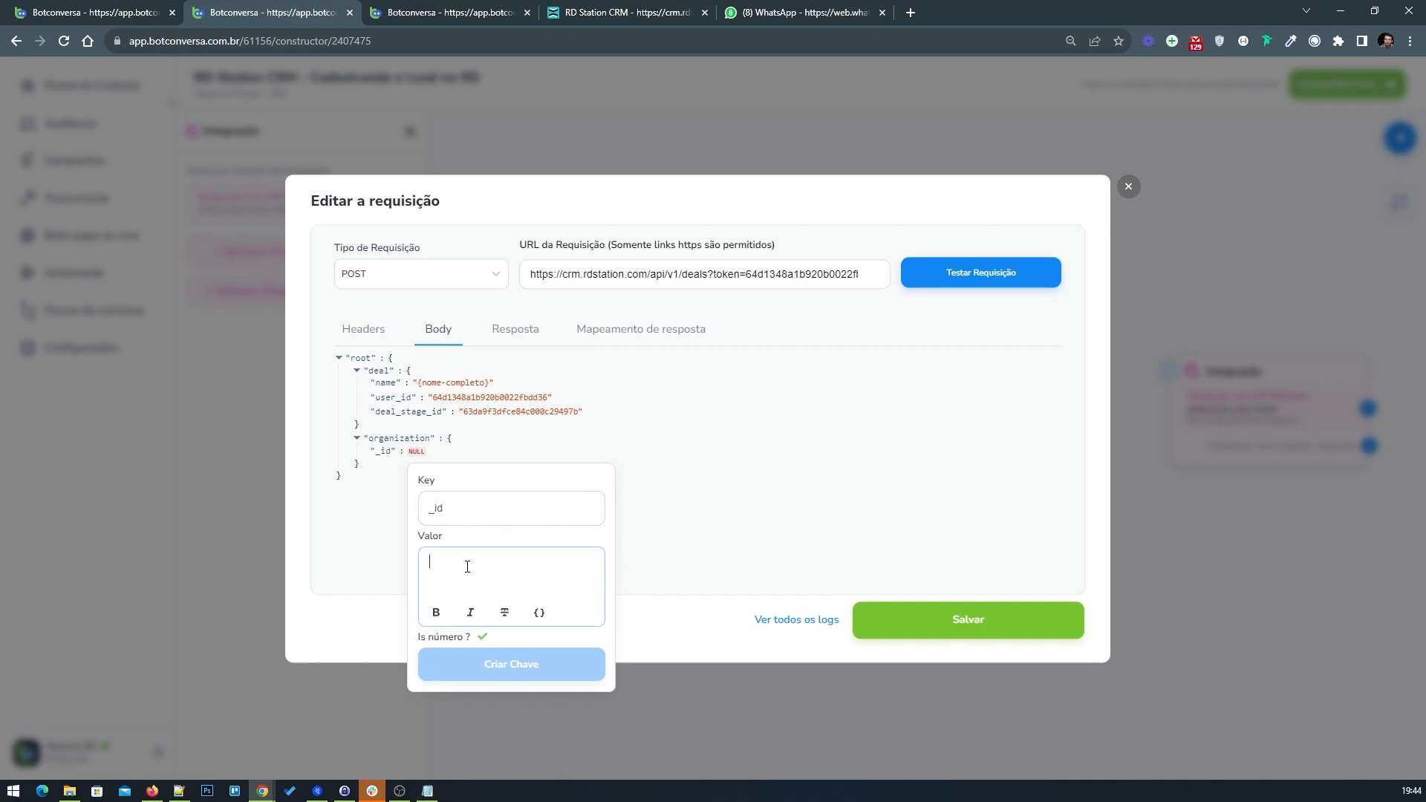
click(541, 615)
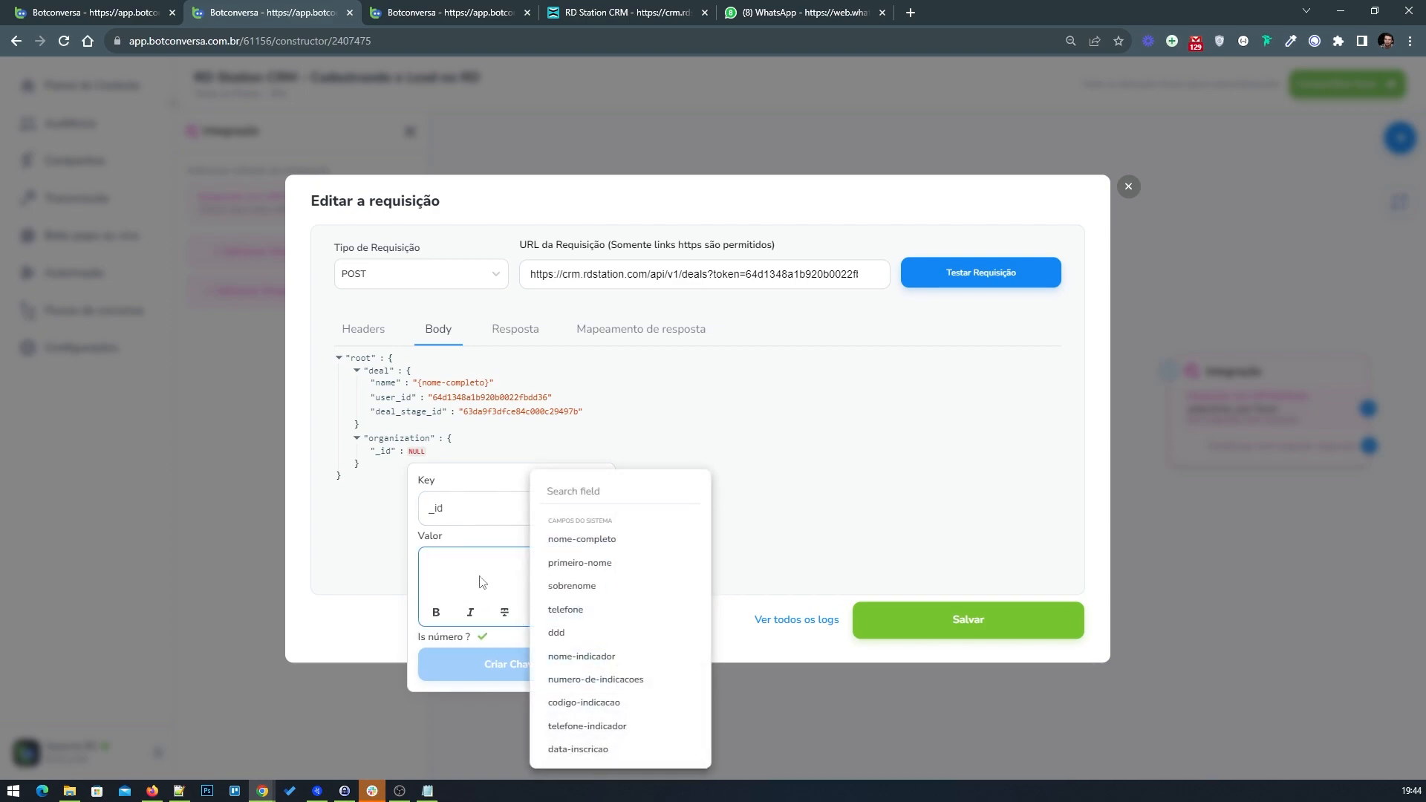
click(484, 600)
click(540, 613)
click(604, 495)
text(rd)
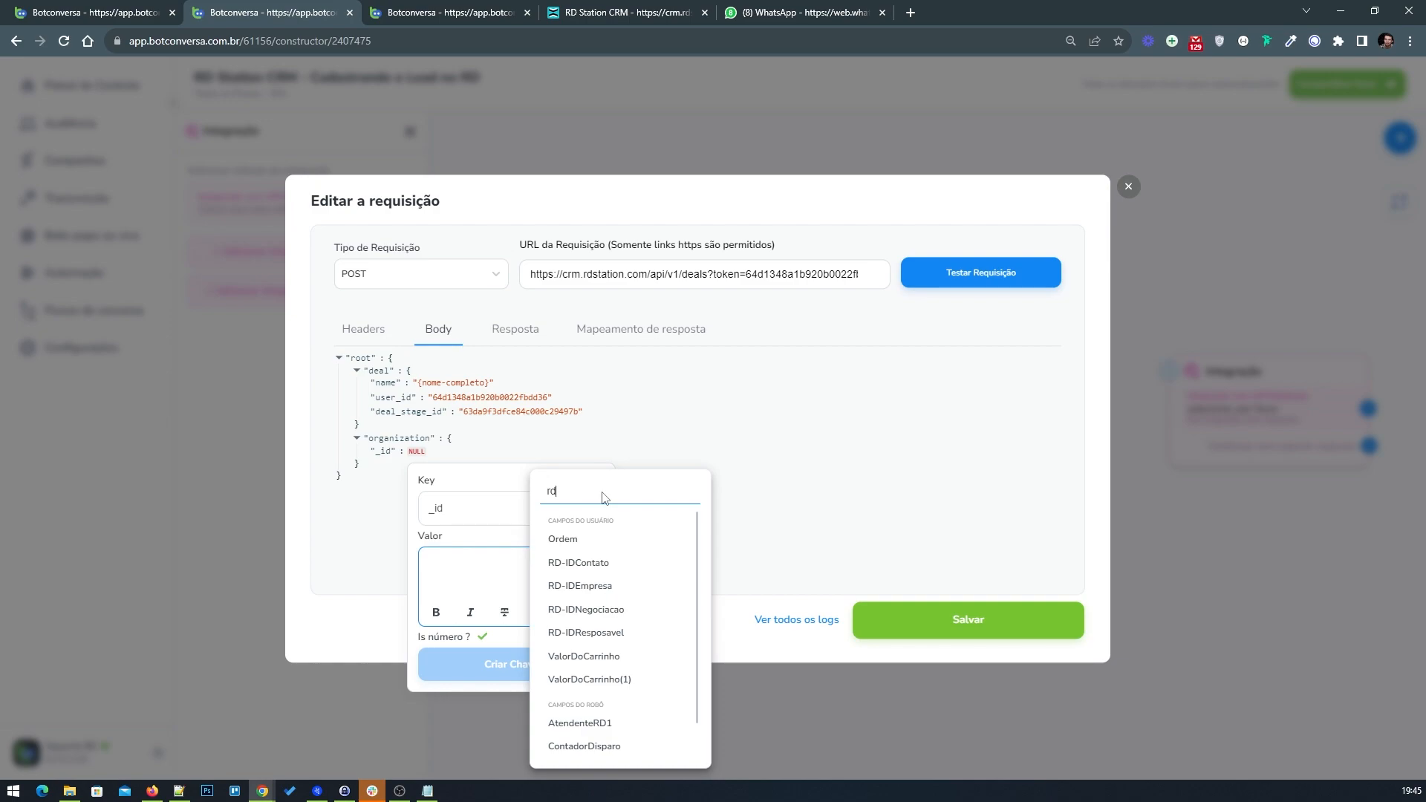
click(587, 586)
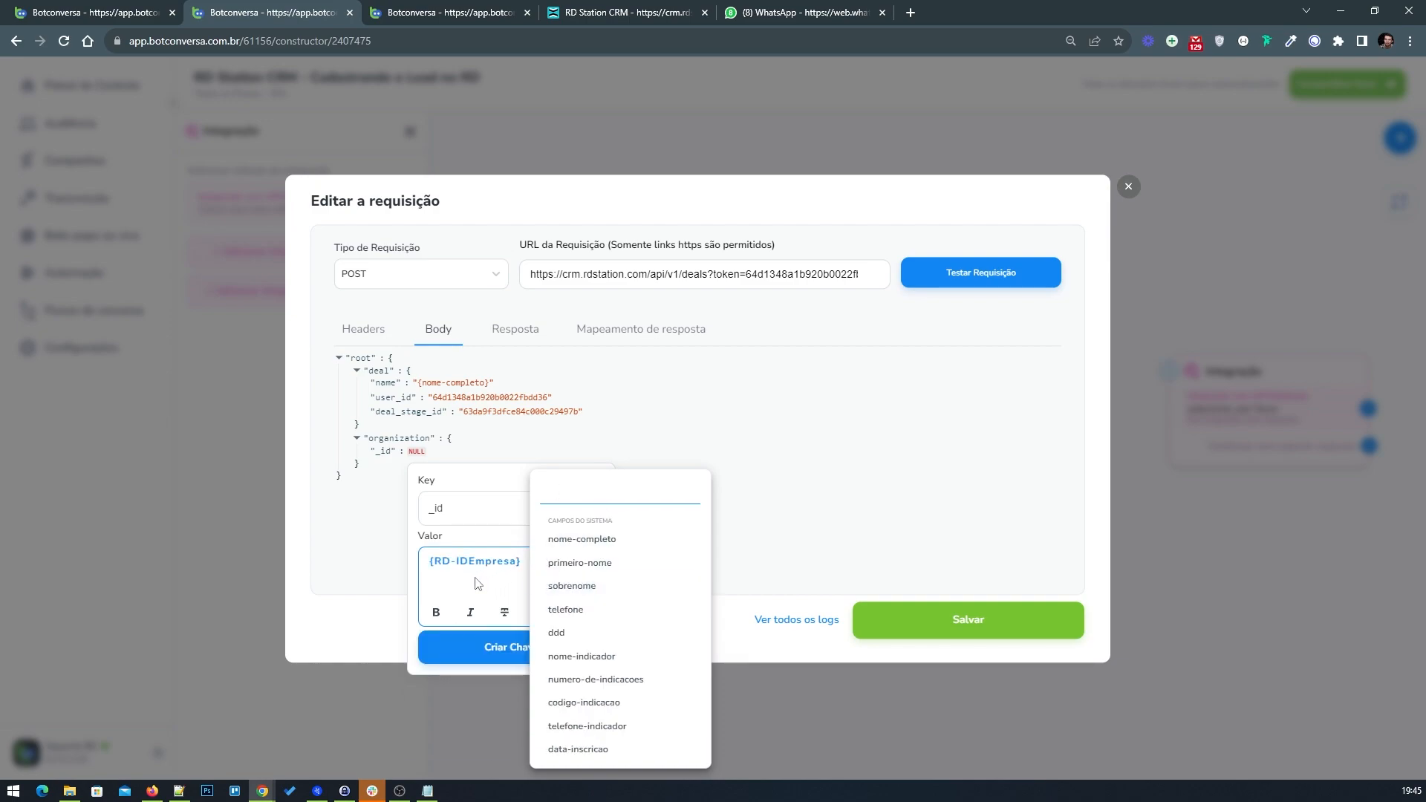
click(520, 654)
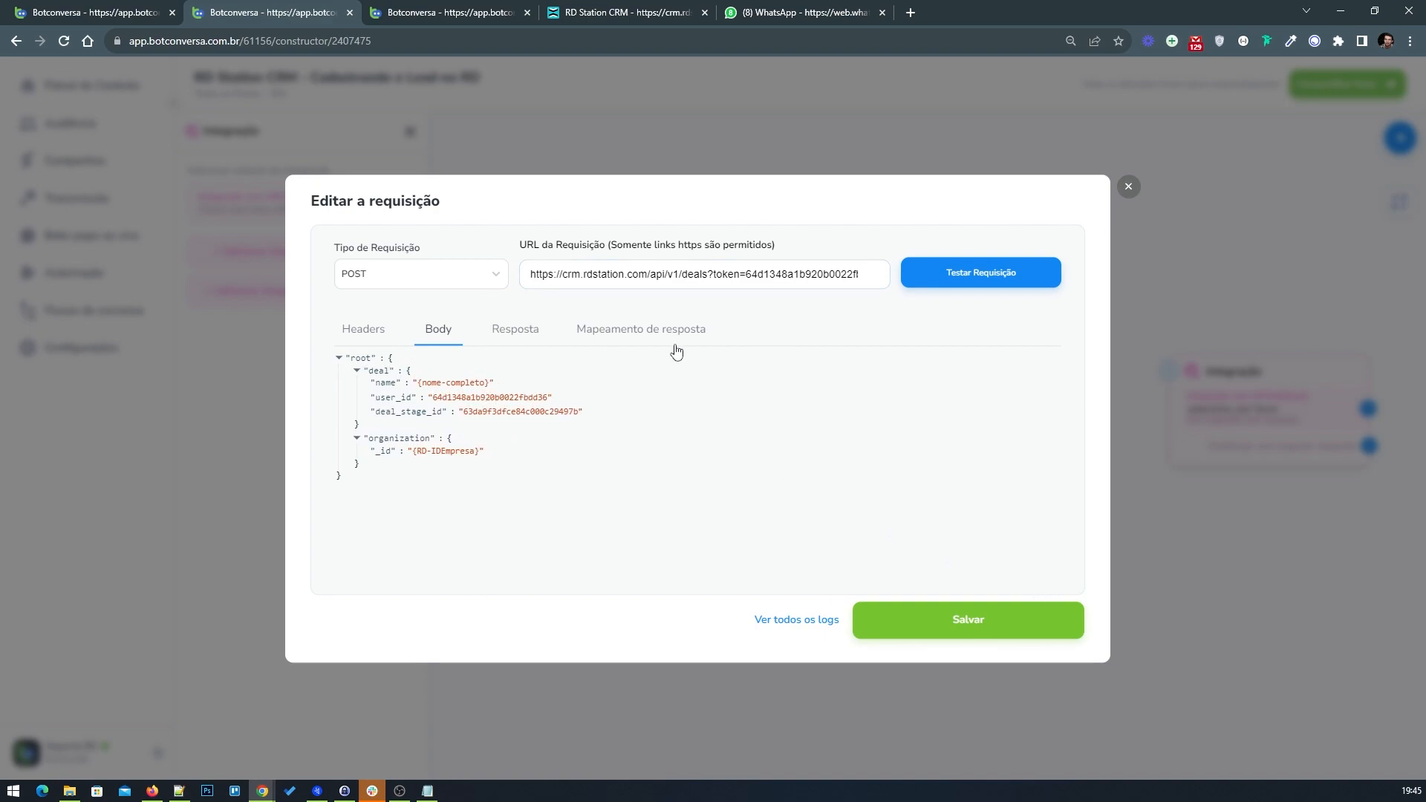
Step: Map the response field id to the RD-IDNegociacao custom field and save the request
click(645, 336)
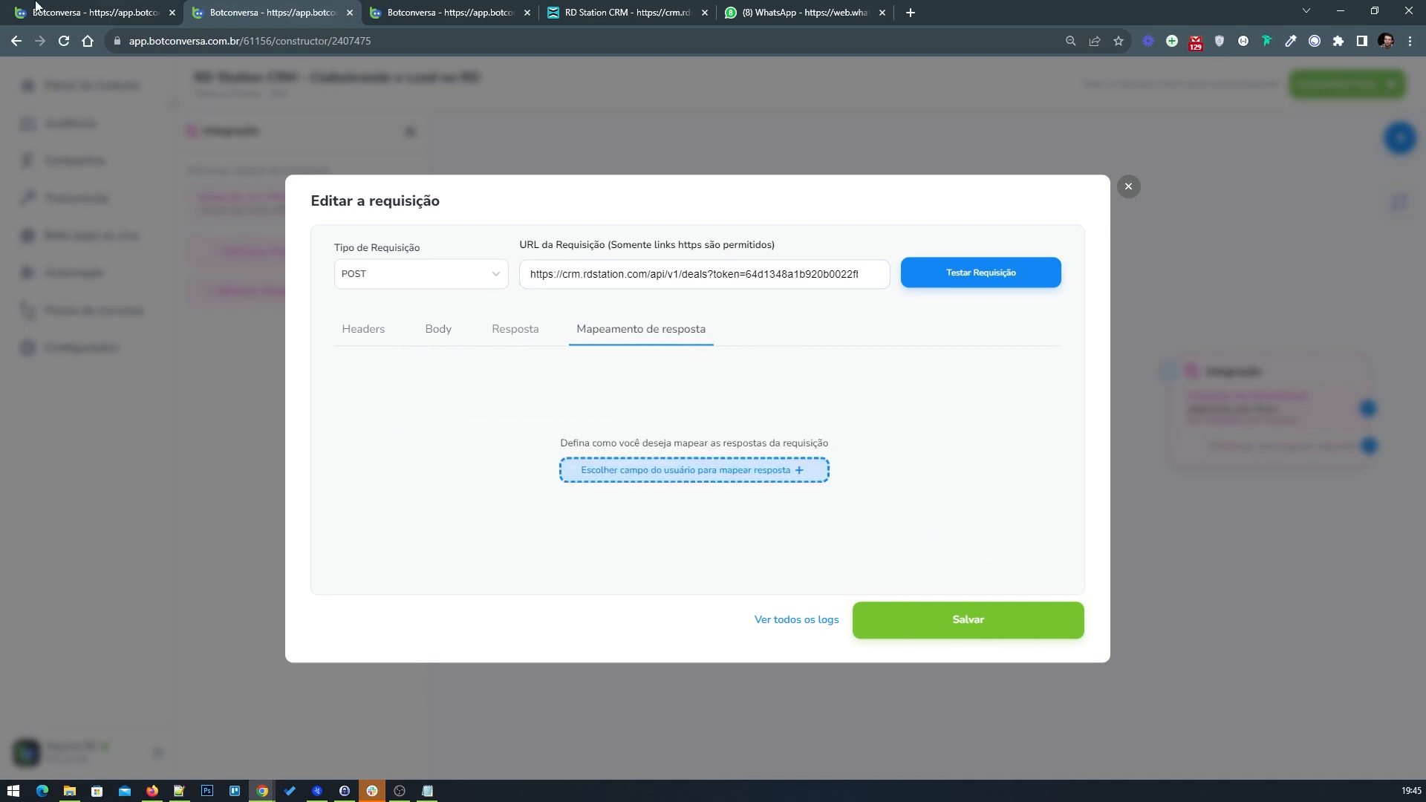
click(92, 9)
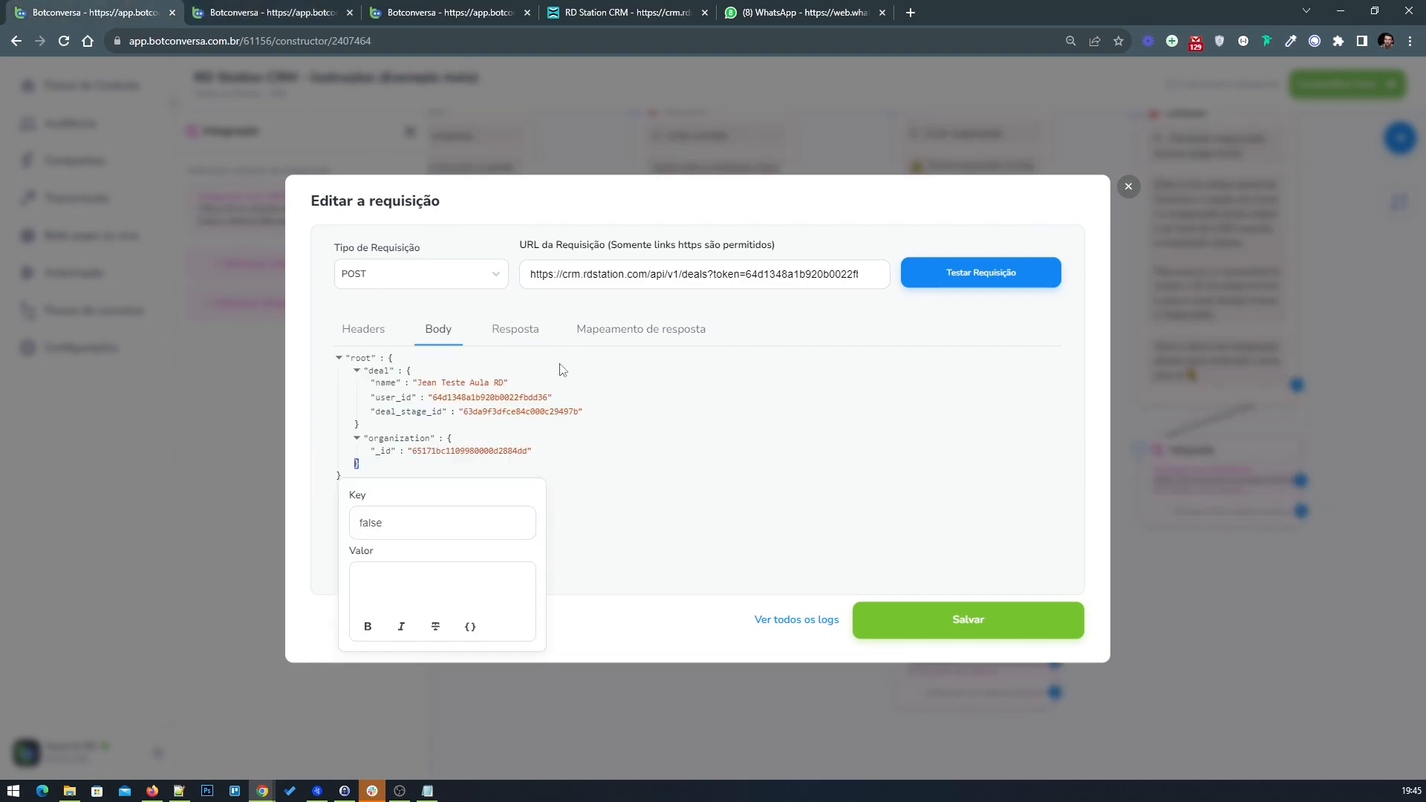
click(643, 331)
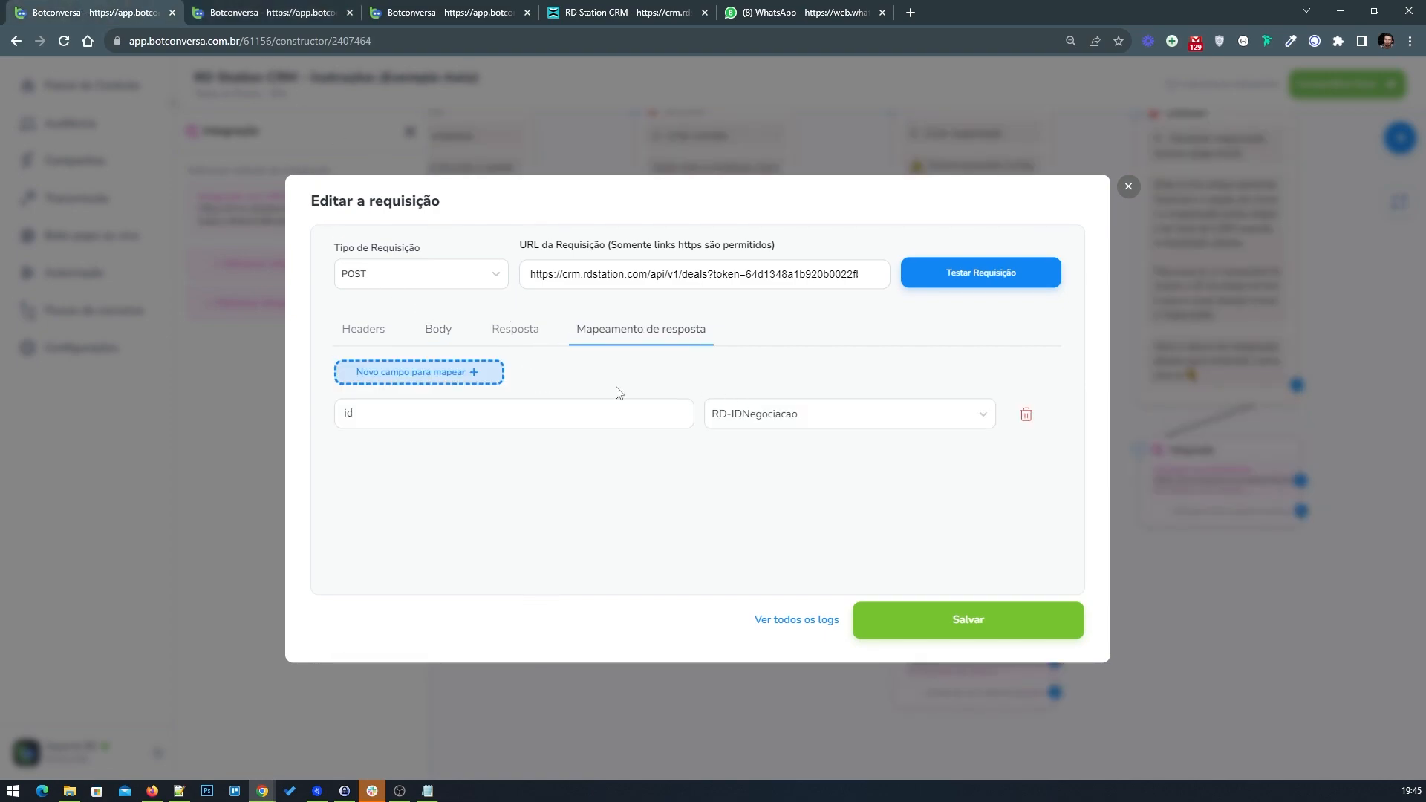
click(433, 412)
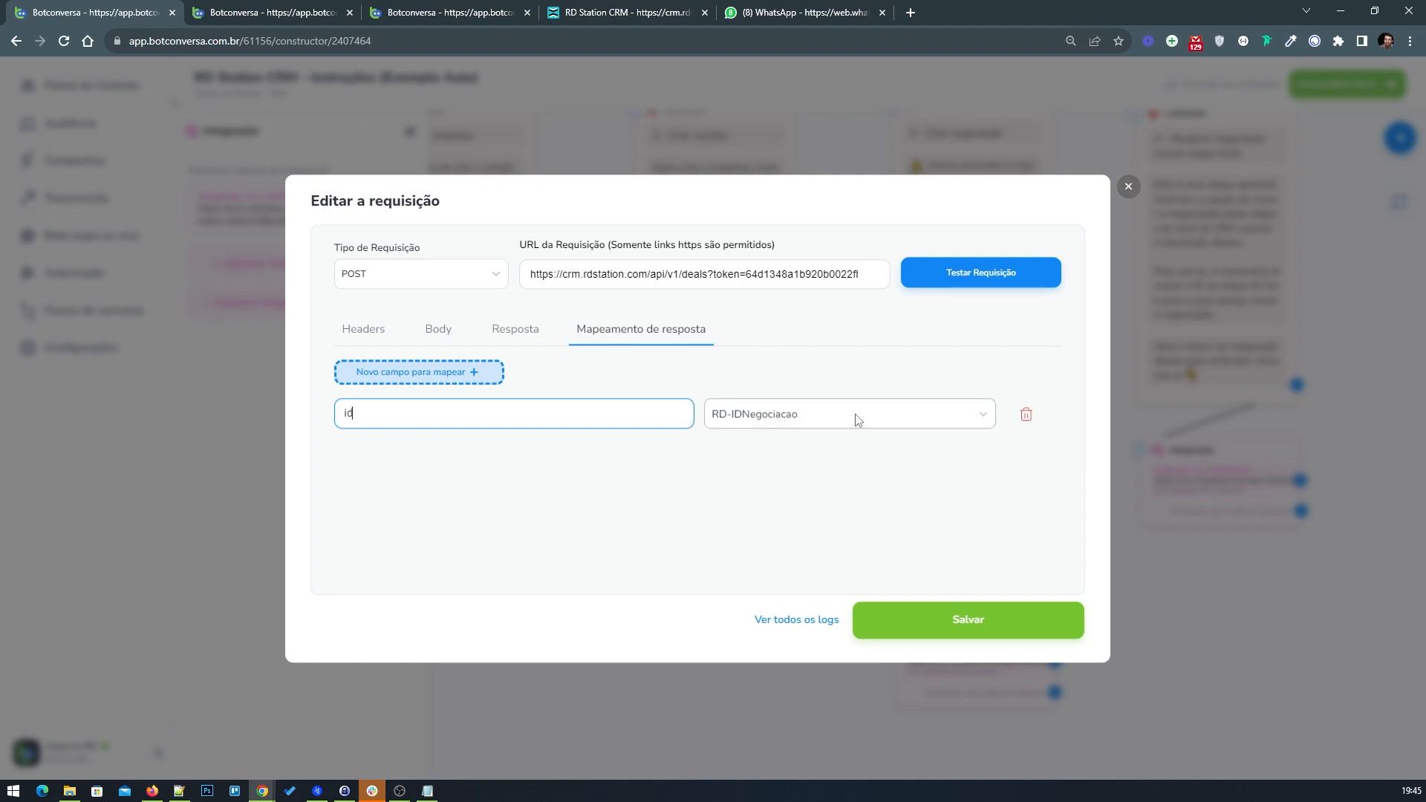
click(296, 12)
click(684, 470)
click(413, 421)
text(id)
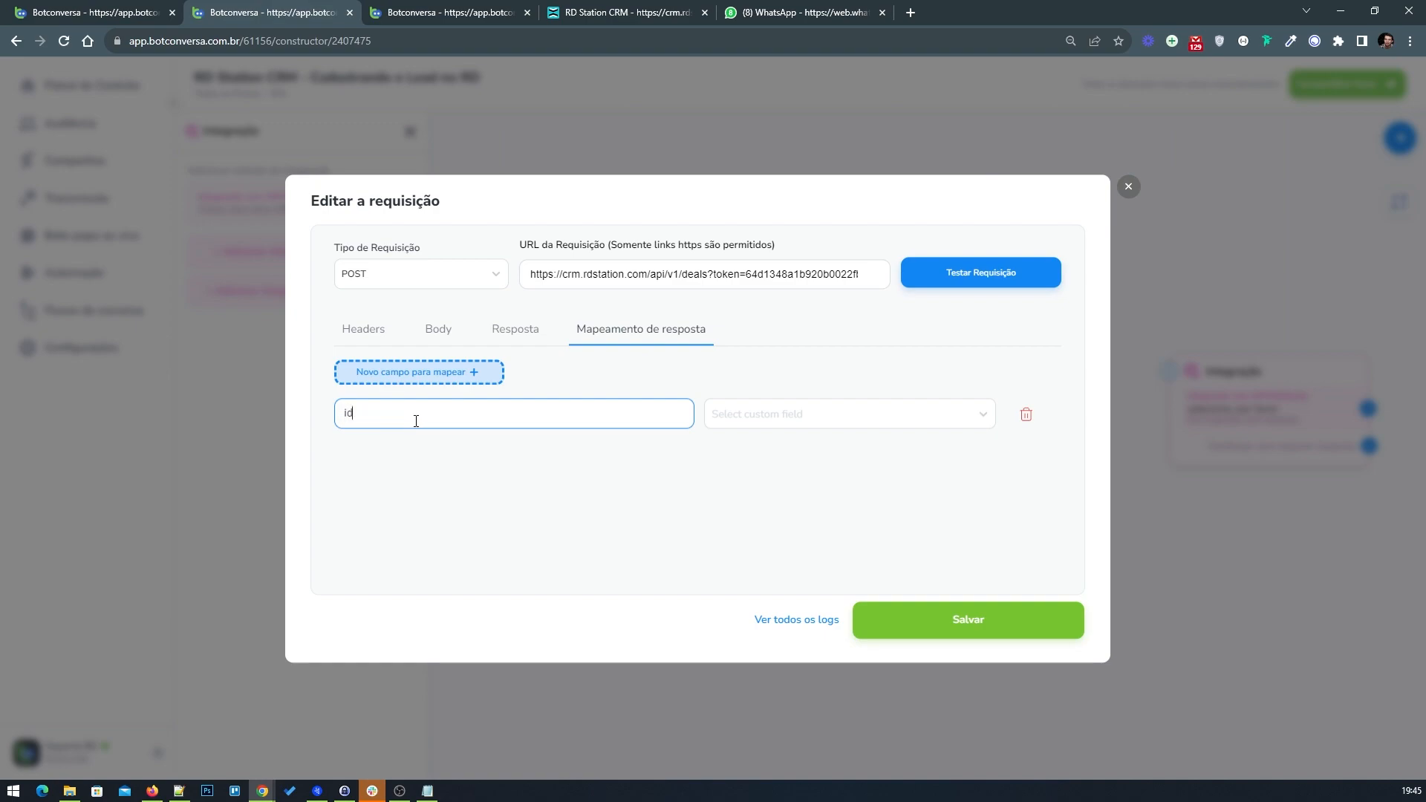
click(776, 422)
text(rd)
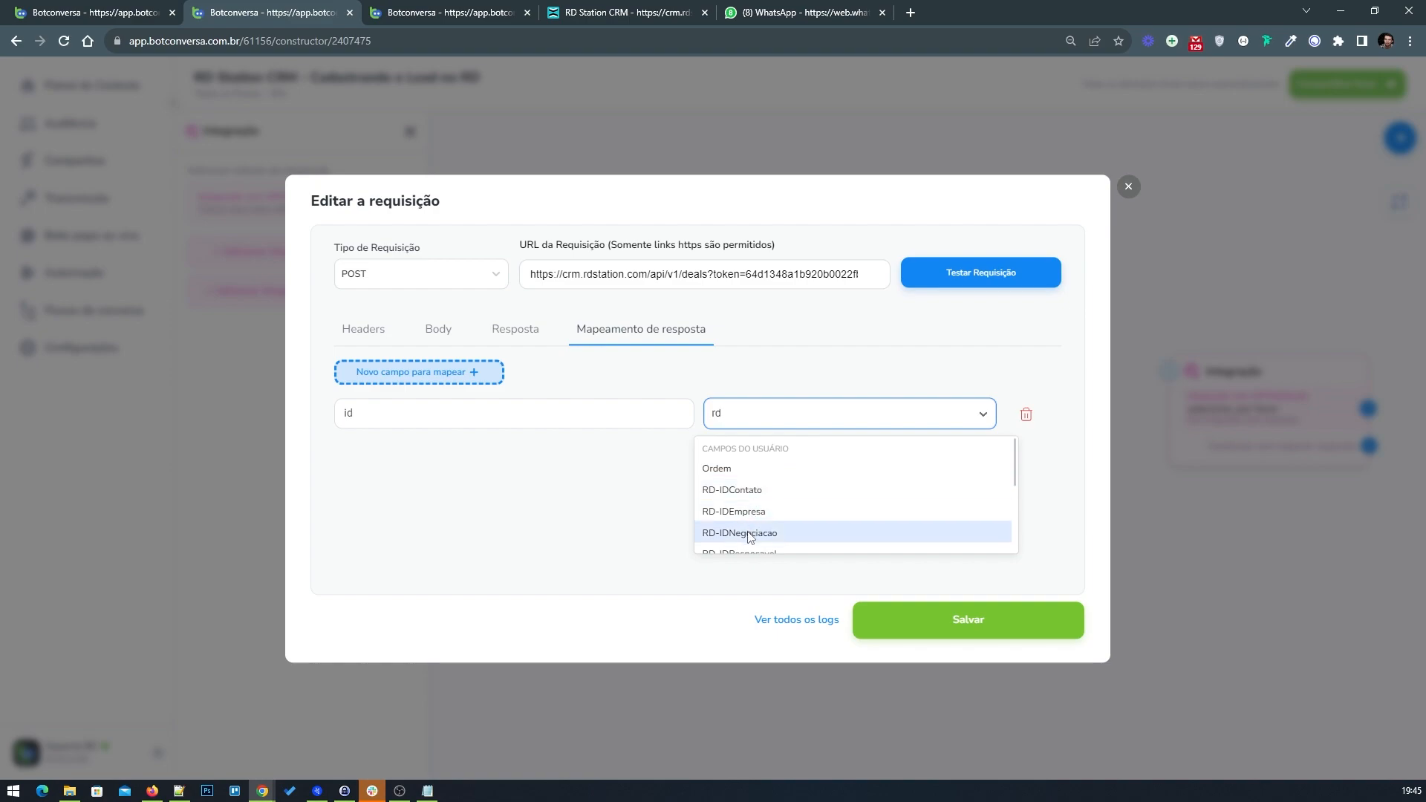
click(749, 535)
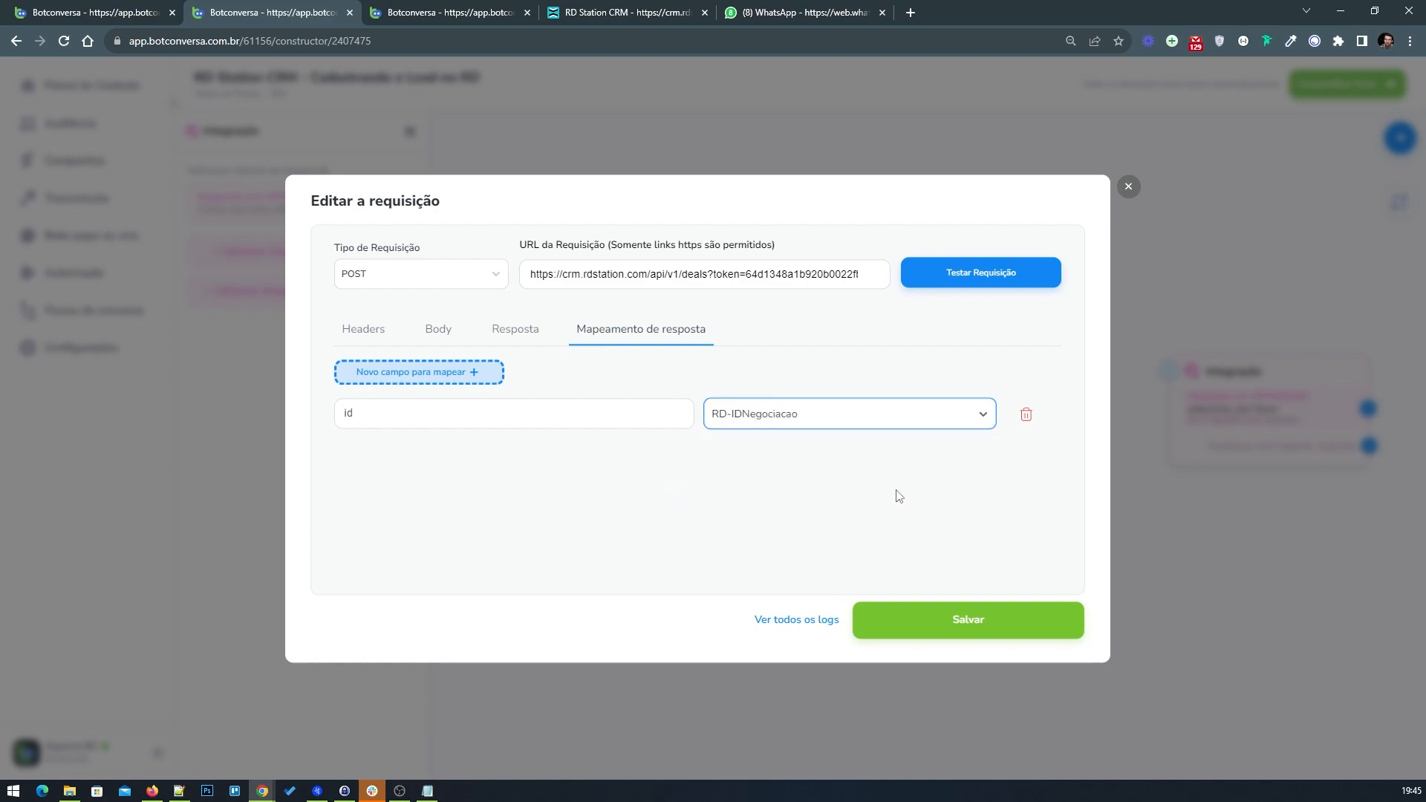
click(948, 615)
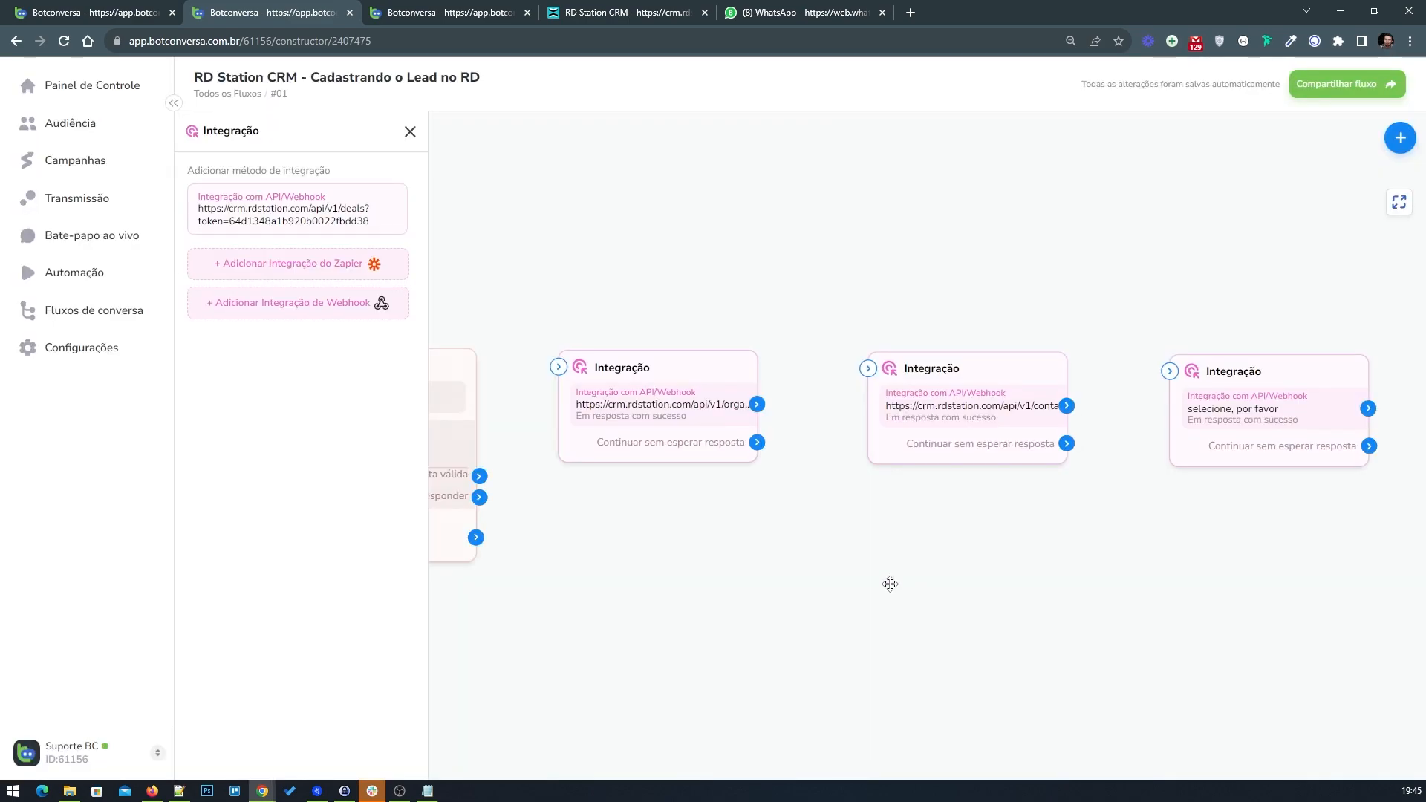
Step: Connect the name question to the organization integration, and its success output to the contact integration
click(409, 134)
drag(618, 274, 756, 258)
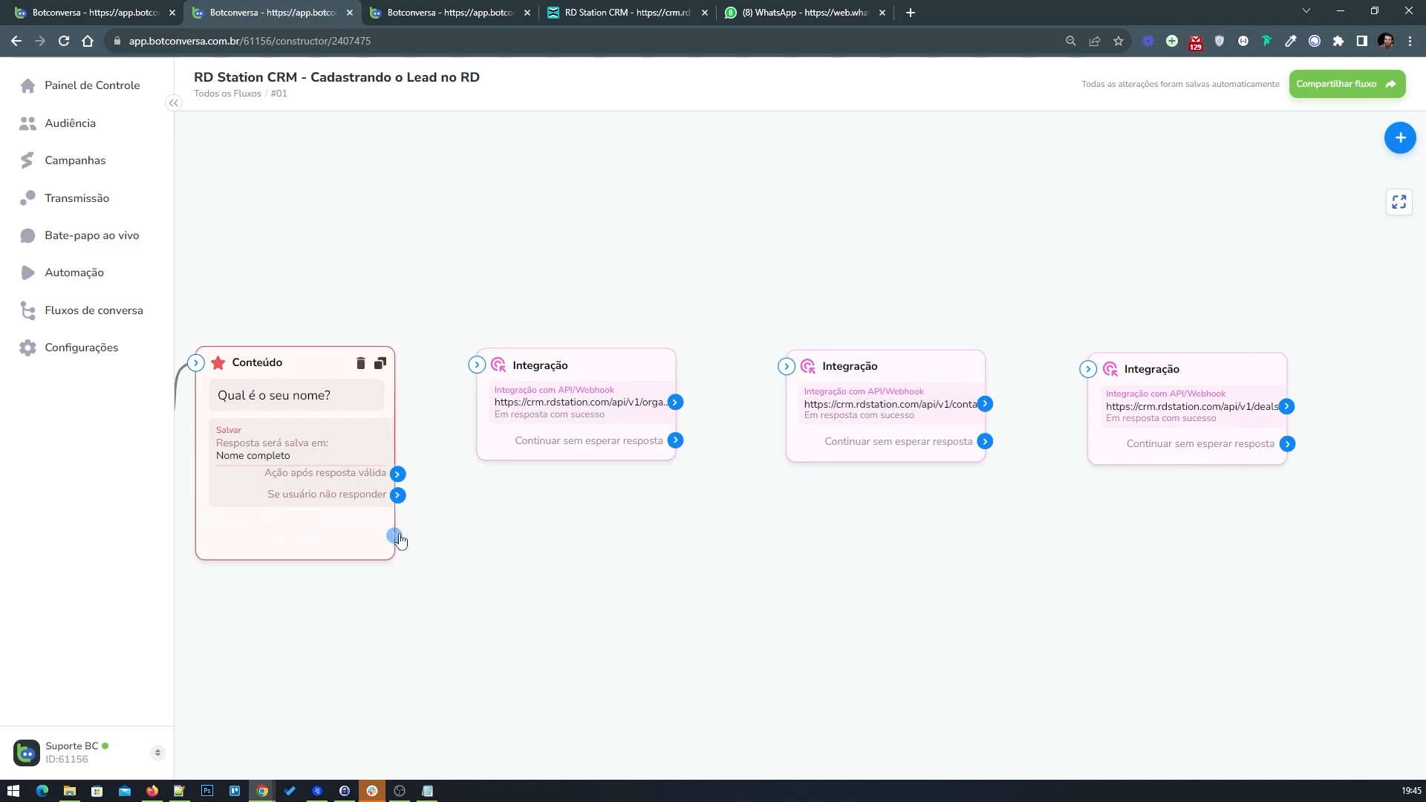
drag(395, 535, 494, 375)
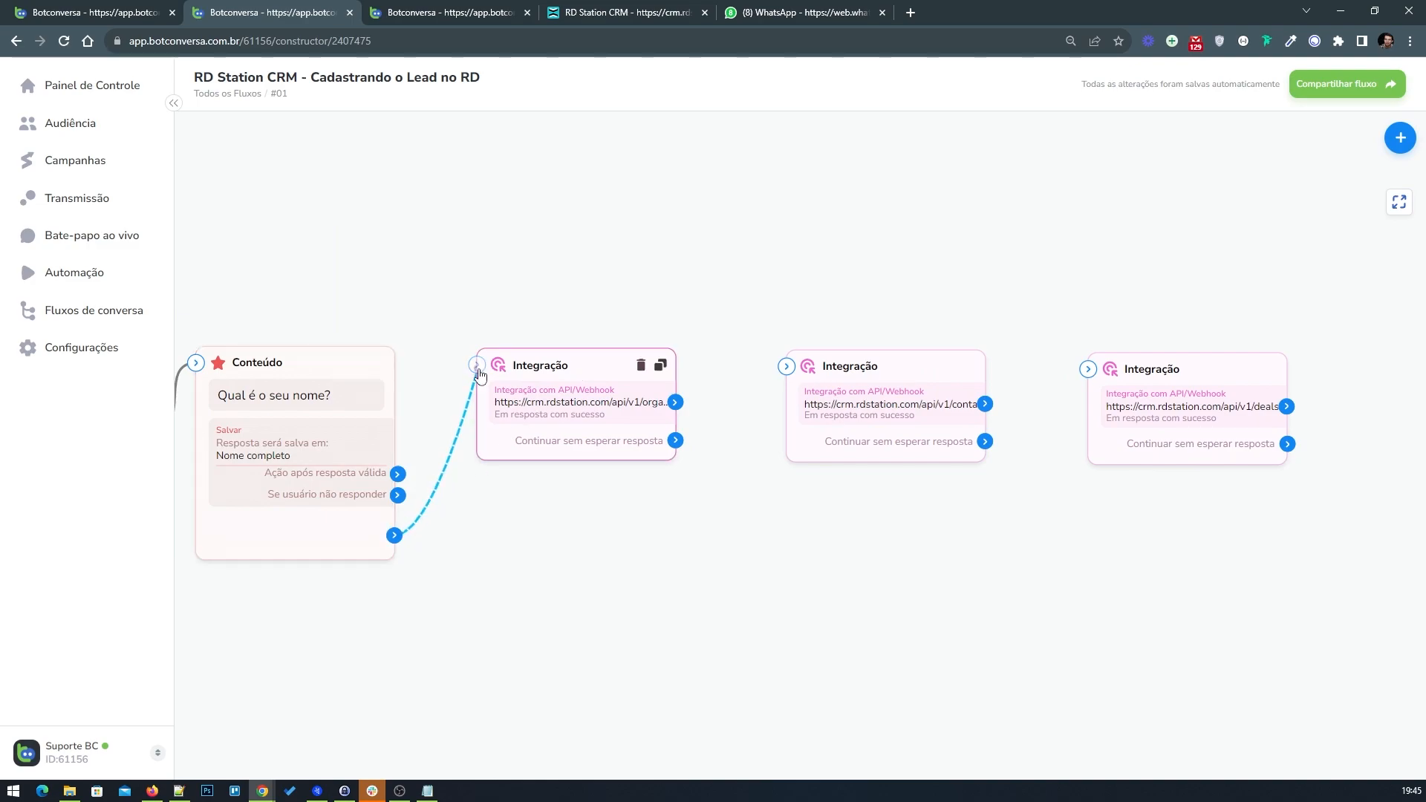
drag(674, 403, 785, 367)
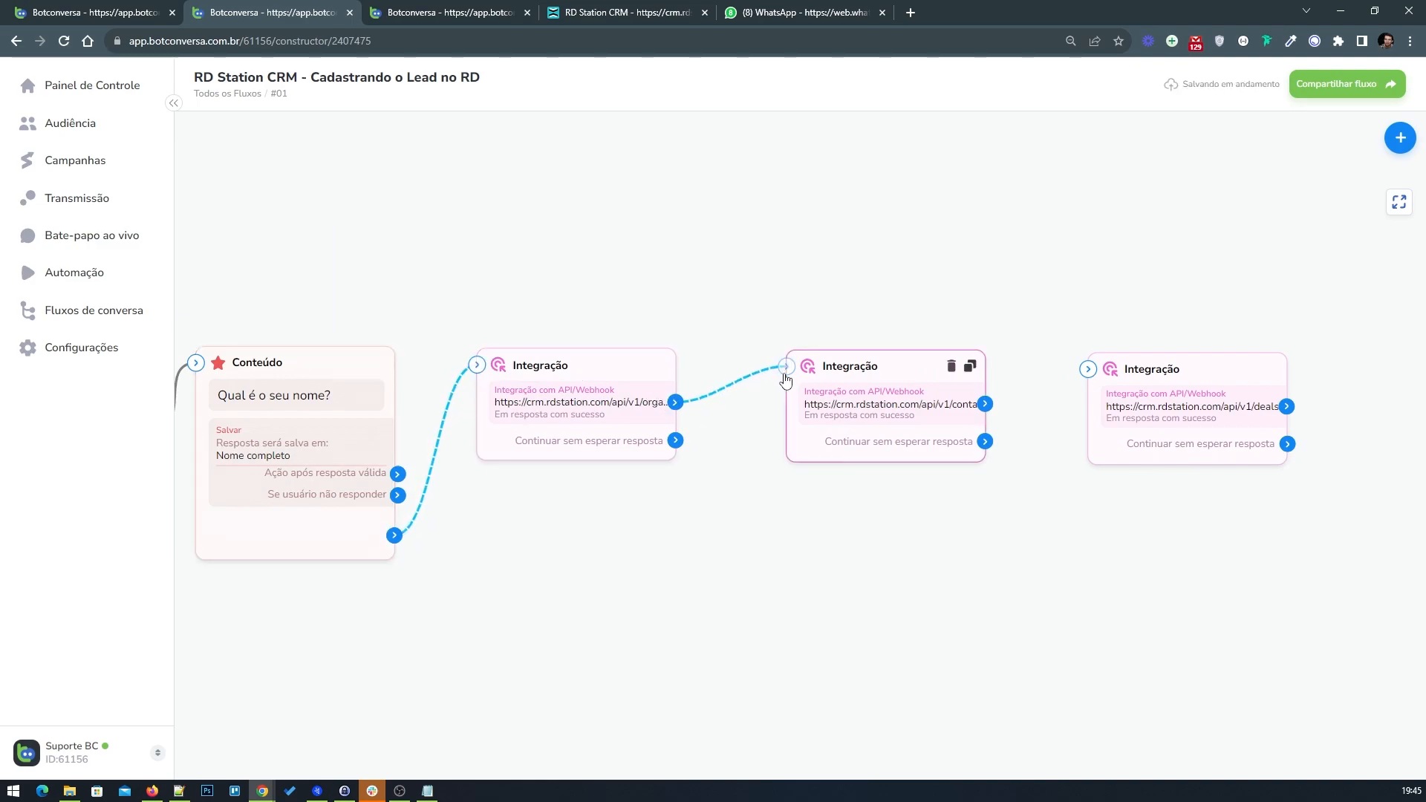
Step: Connect the contact integration's success output to the deal integration block
drag(985, 404, 1089, 370)
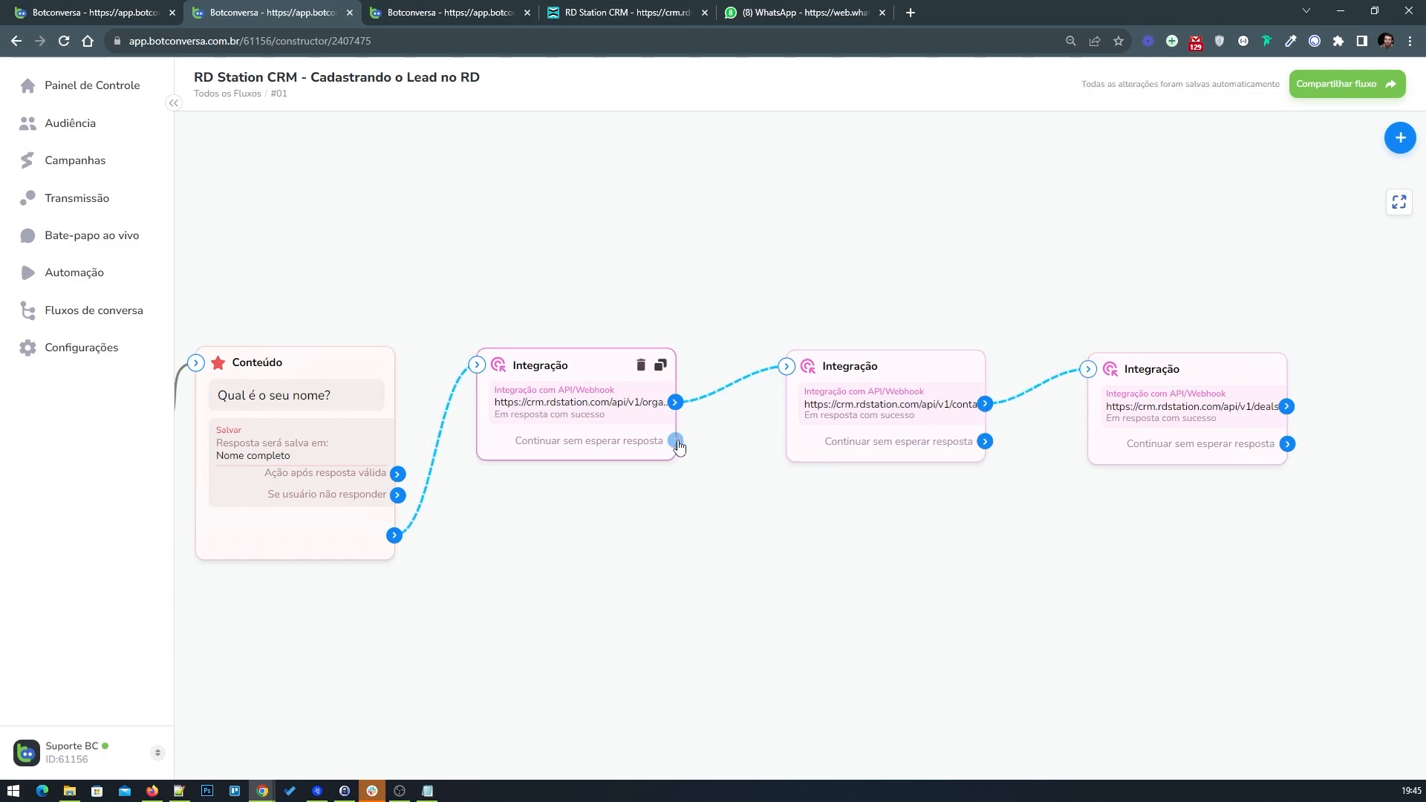
drag(697, 501, 671, 500)
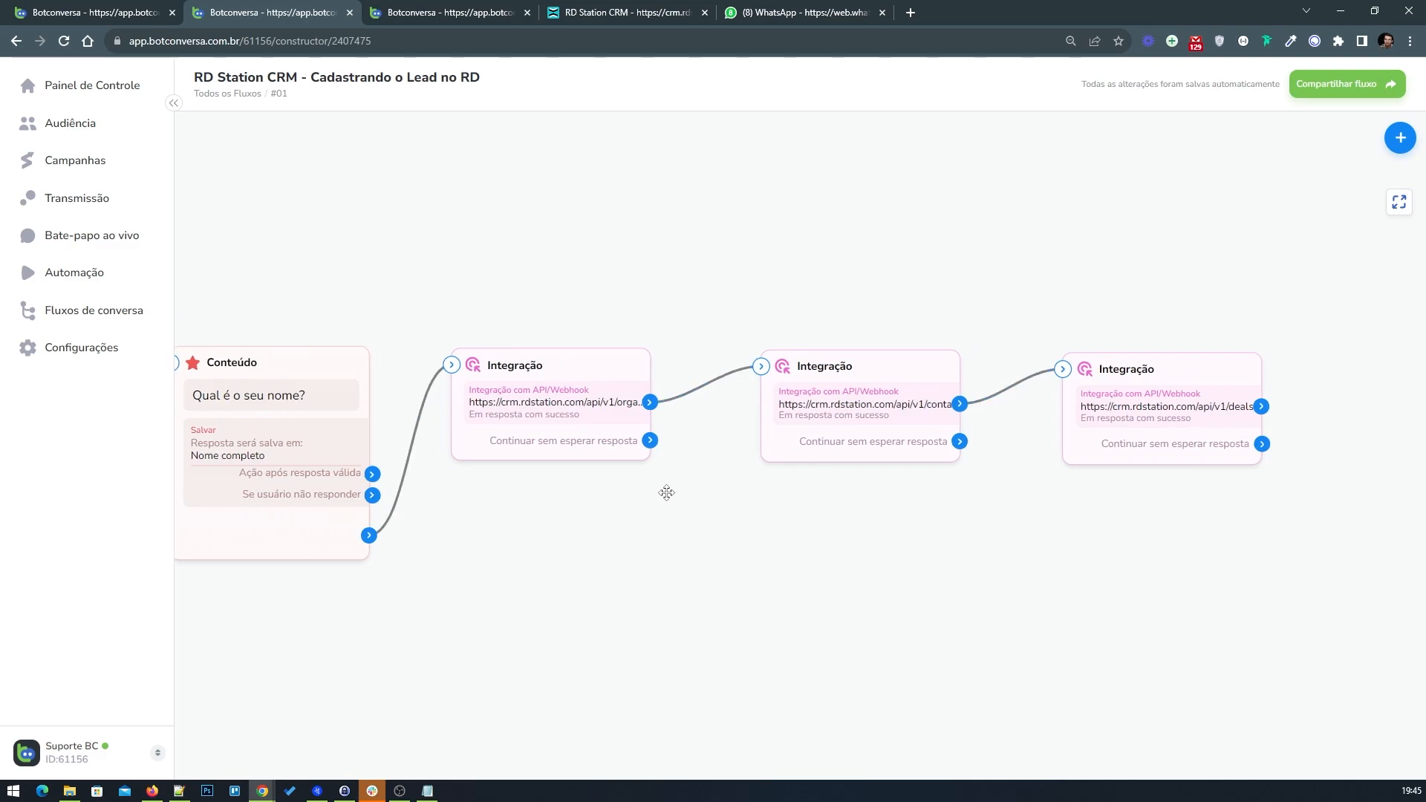
drag(577, 417, 551, 421)
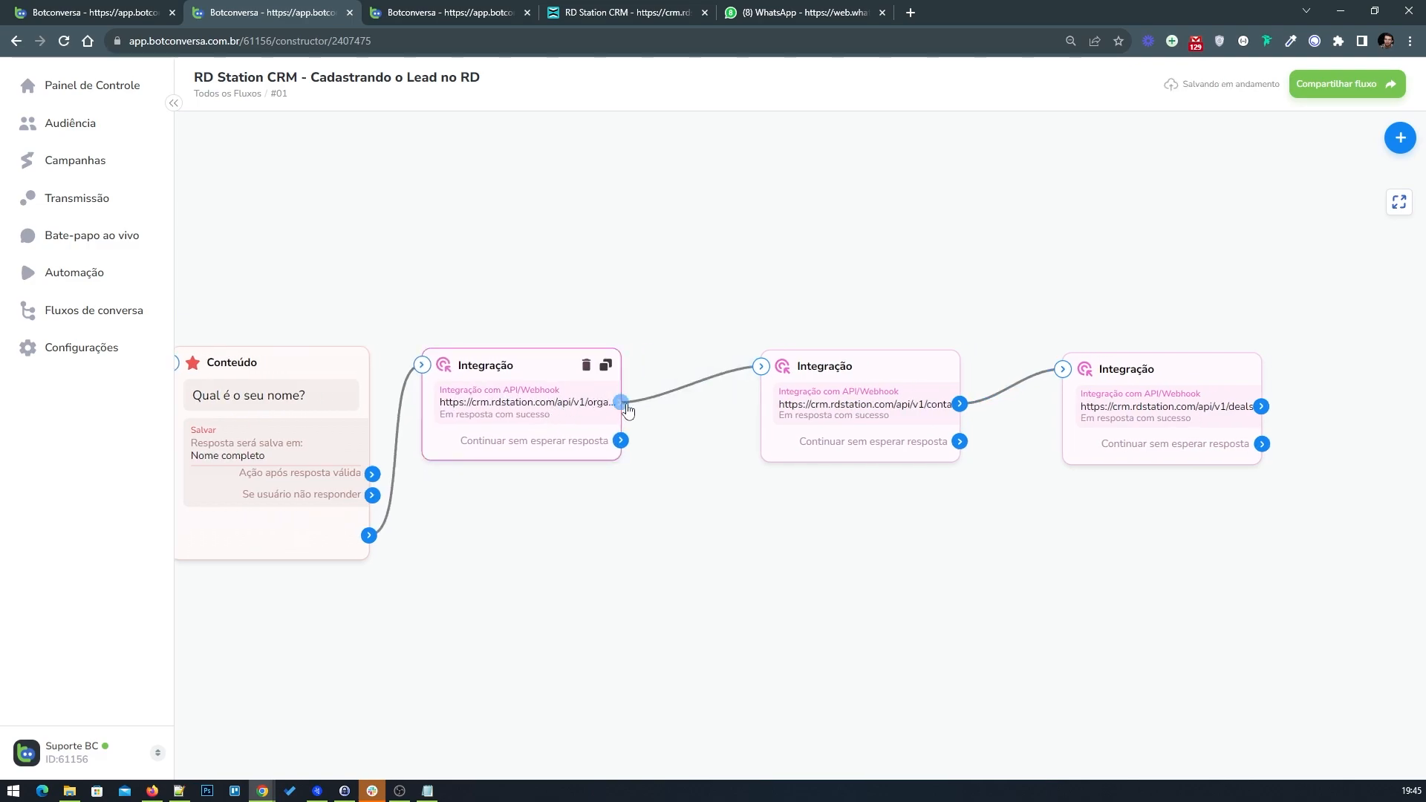
Step: Review the organization integration's response and response mapping settings
double_click(501, 412)
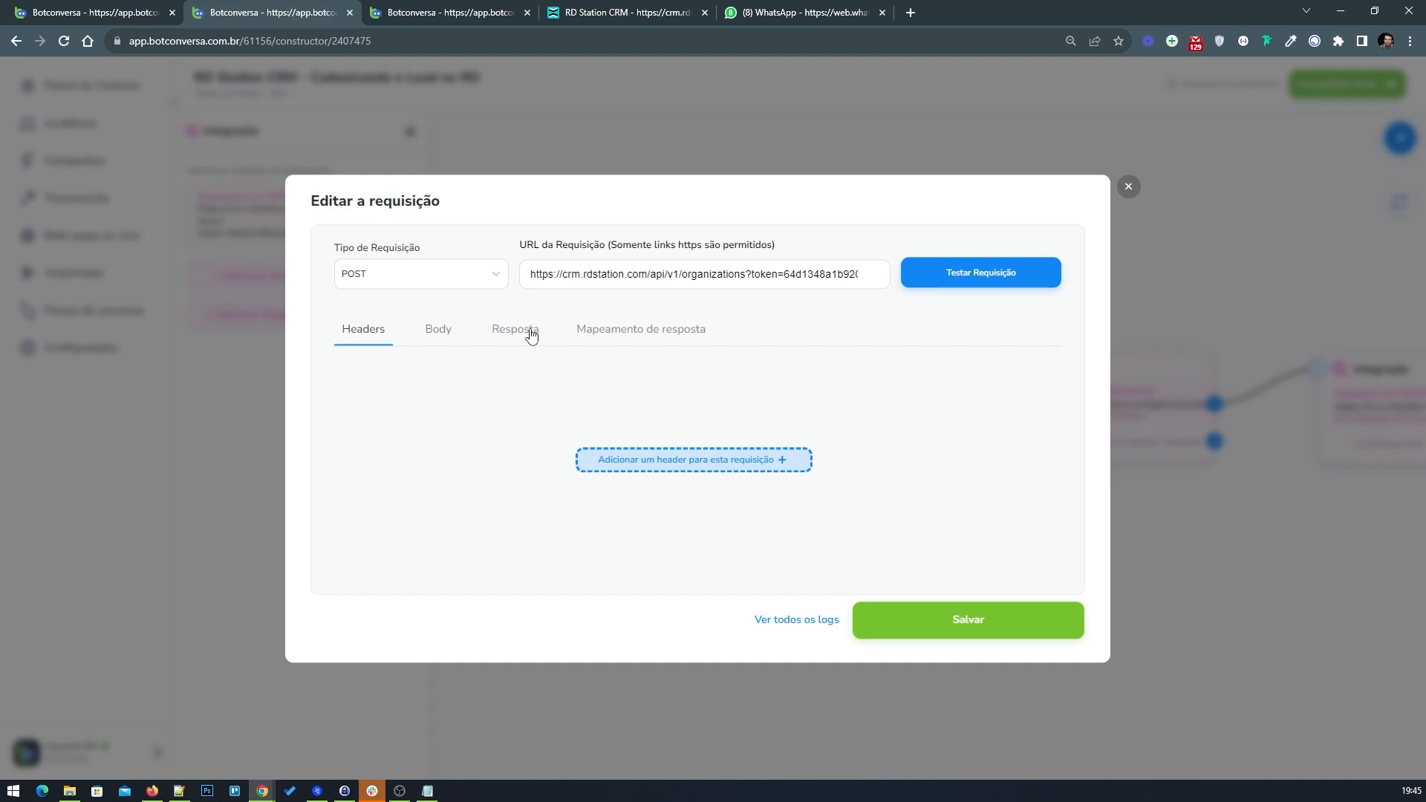
click(531, 336)
click(627, 346)
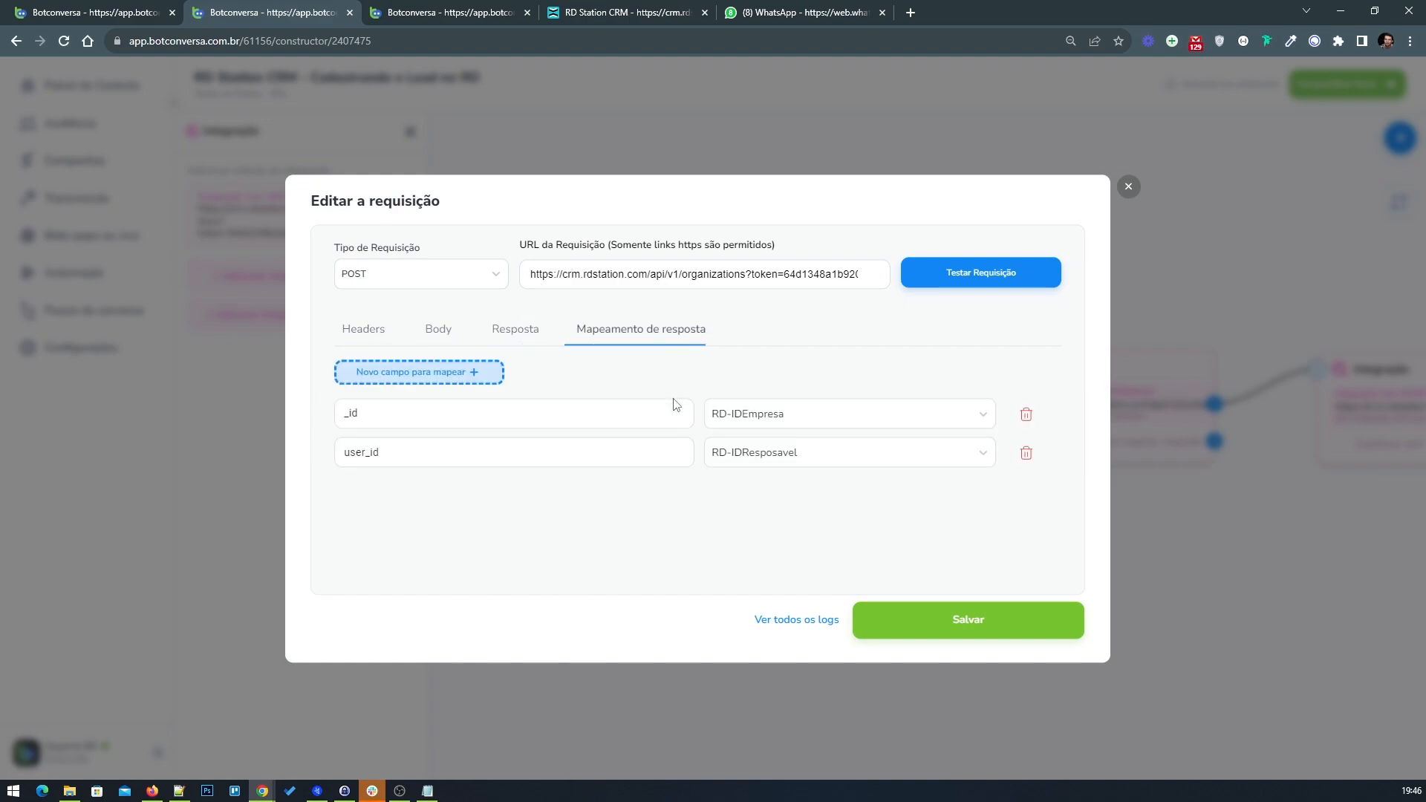
click(1129, 186)
click(410, 133)
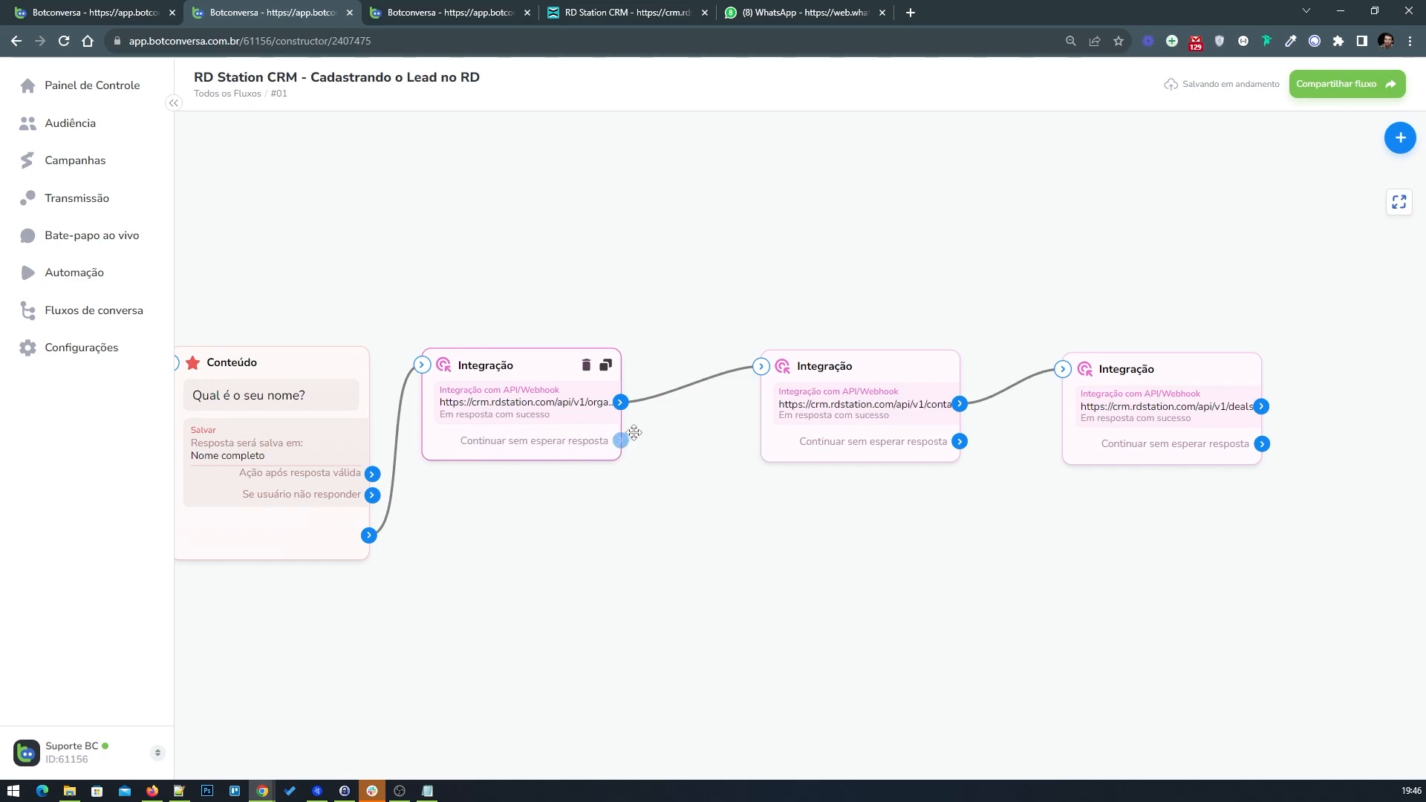
Step: Move the contact and deal integration blocks closer to the organization integration
drag(789, 404, 710, 404)
drag(1141, 406, 1013, 403)
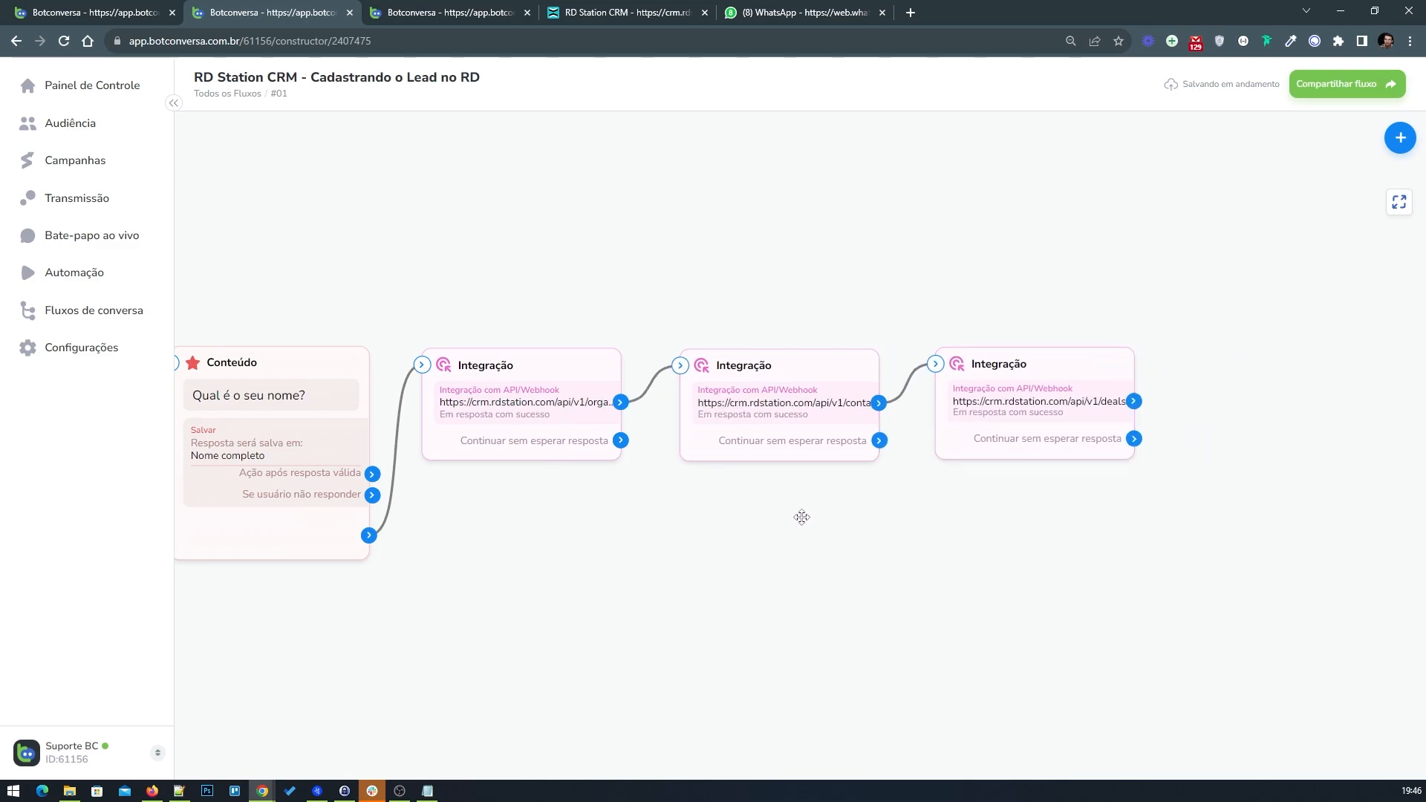
scroll(823, 592, down, 5)
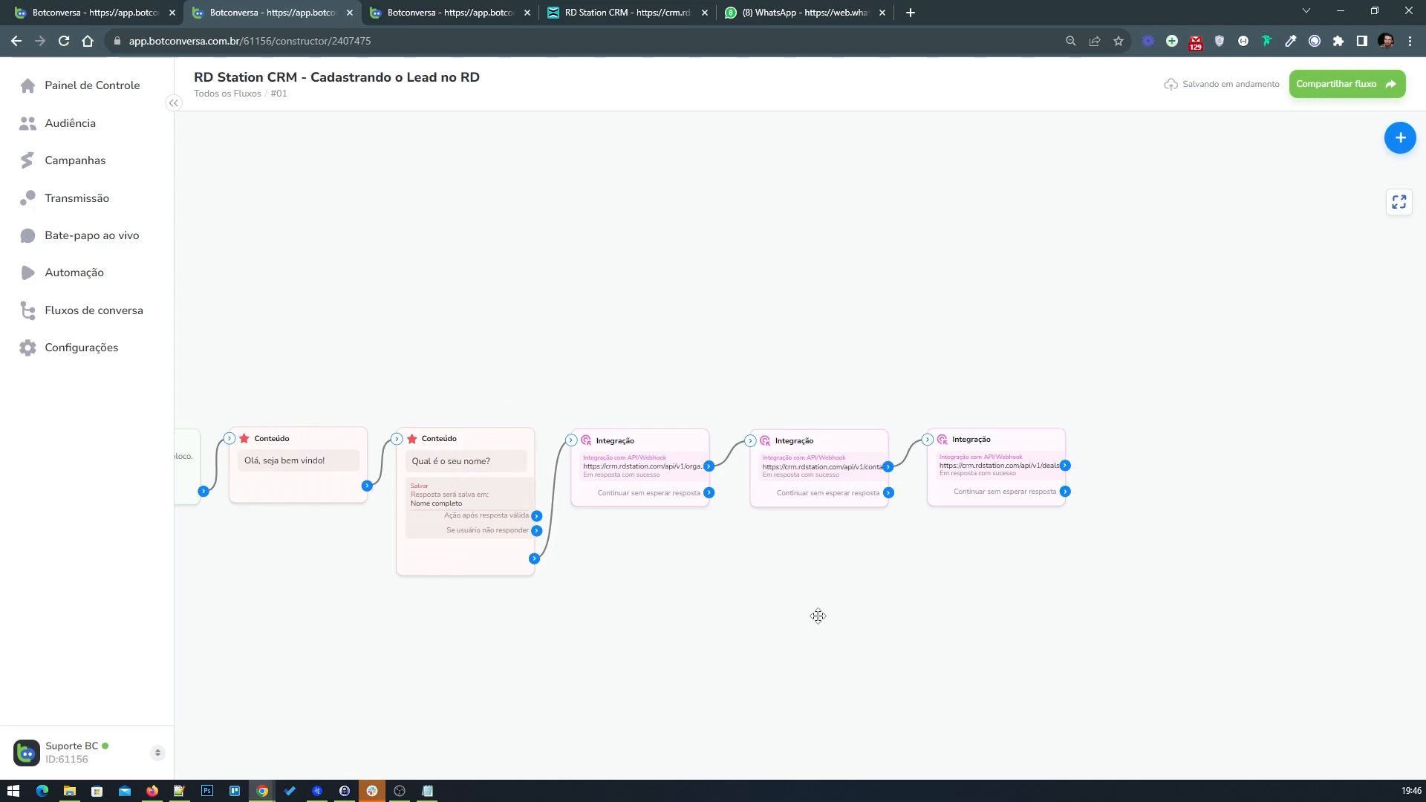
Step: Add a content block after the deal integration and connect the deal's success output to it
click(1408, 138)
drag(1311, 136, 1137, 451)
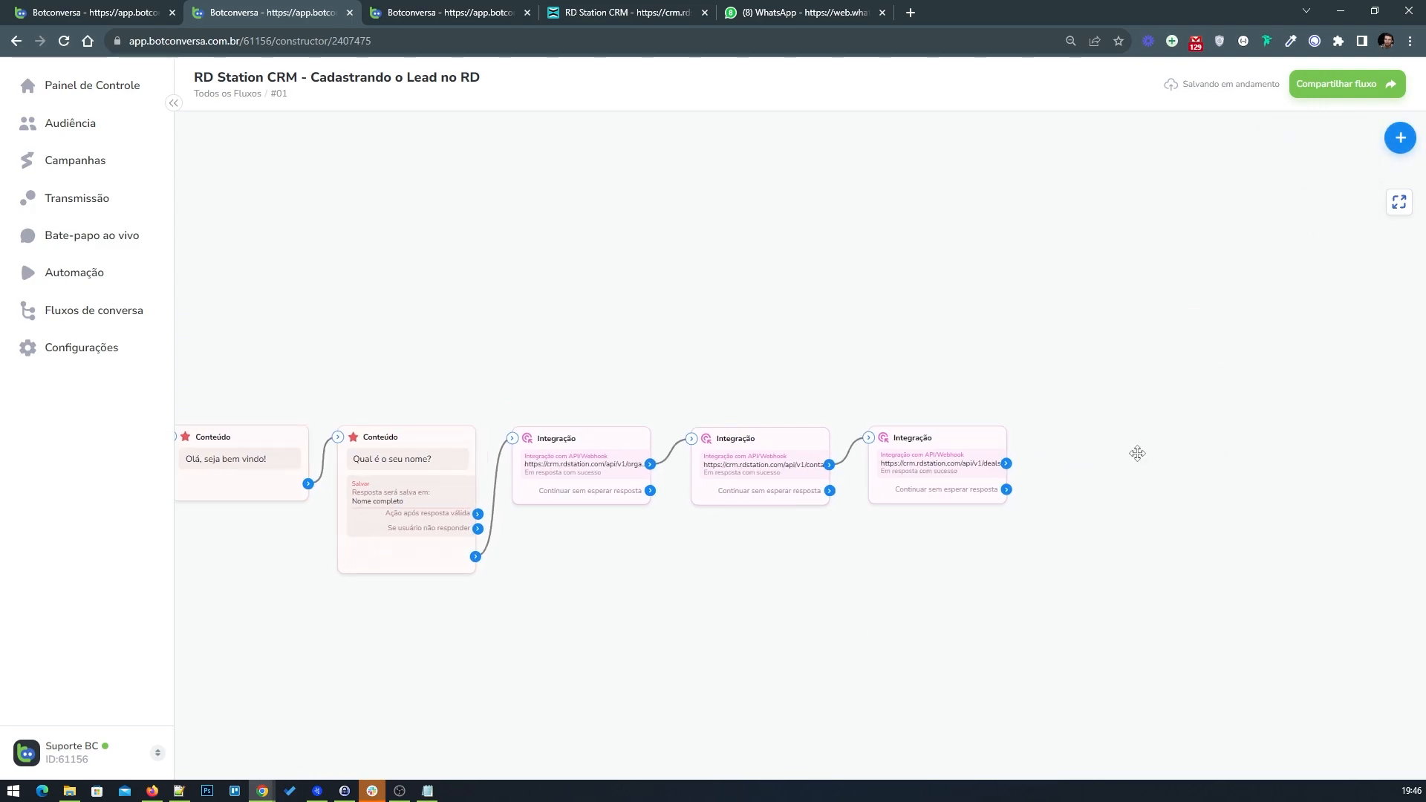
drag(1195, 501, 1106, 457)
drag(1007, 465, 1044, 437)
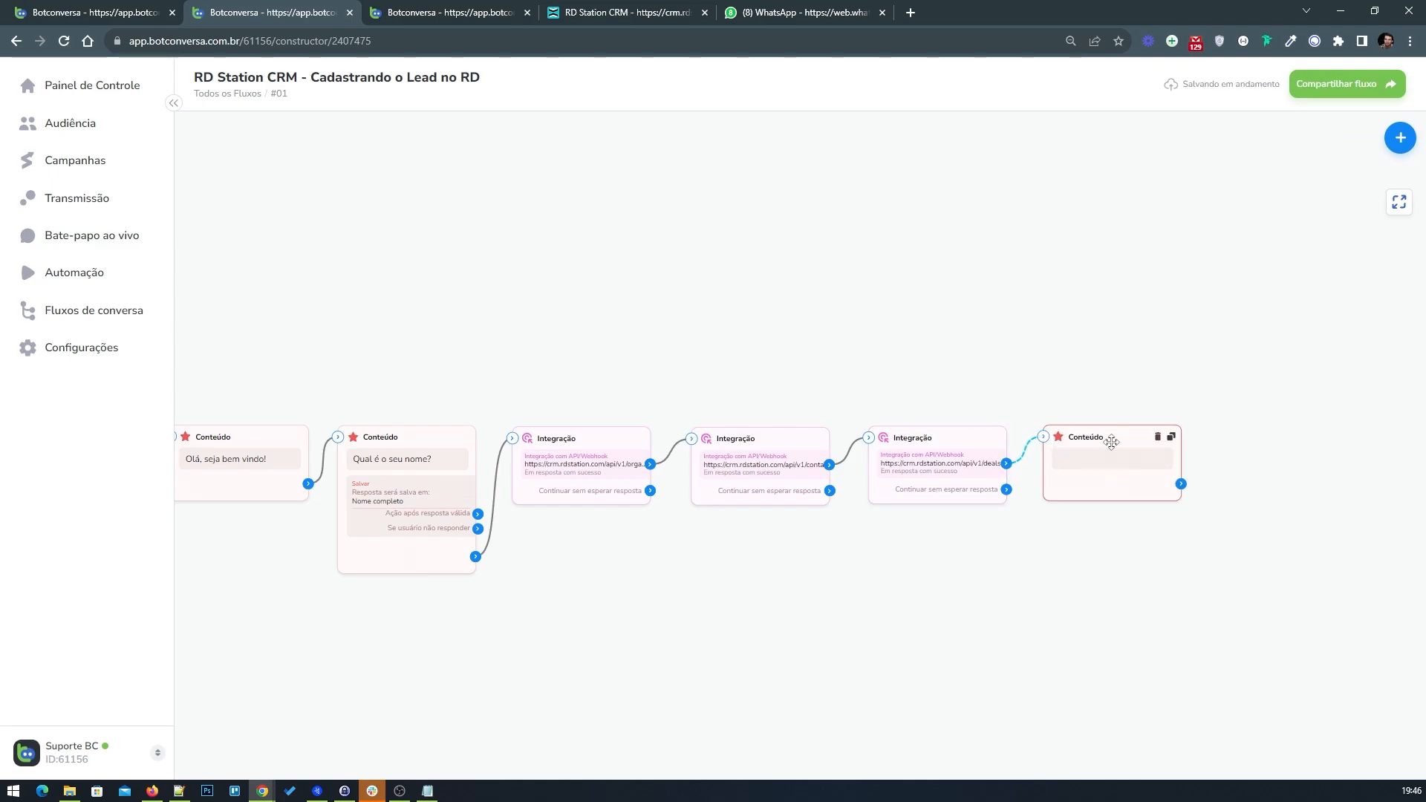
Step: Write the message 'Confirmado. Seu cadastro foi enviado com sucesso para o CRM' in the new content block and save it
click(1114, 444)
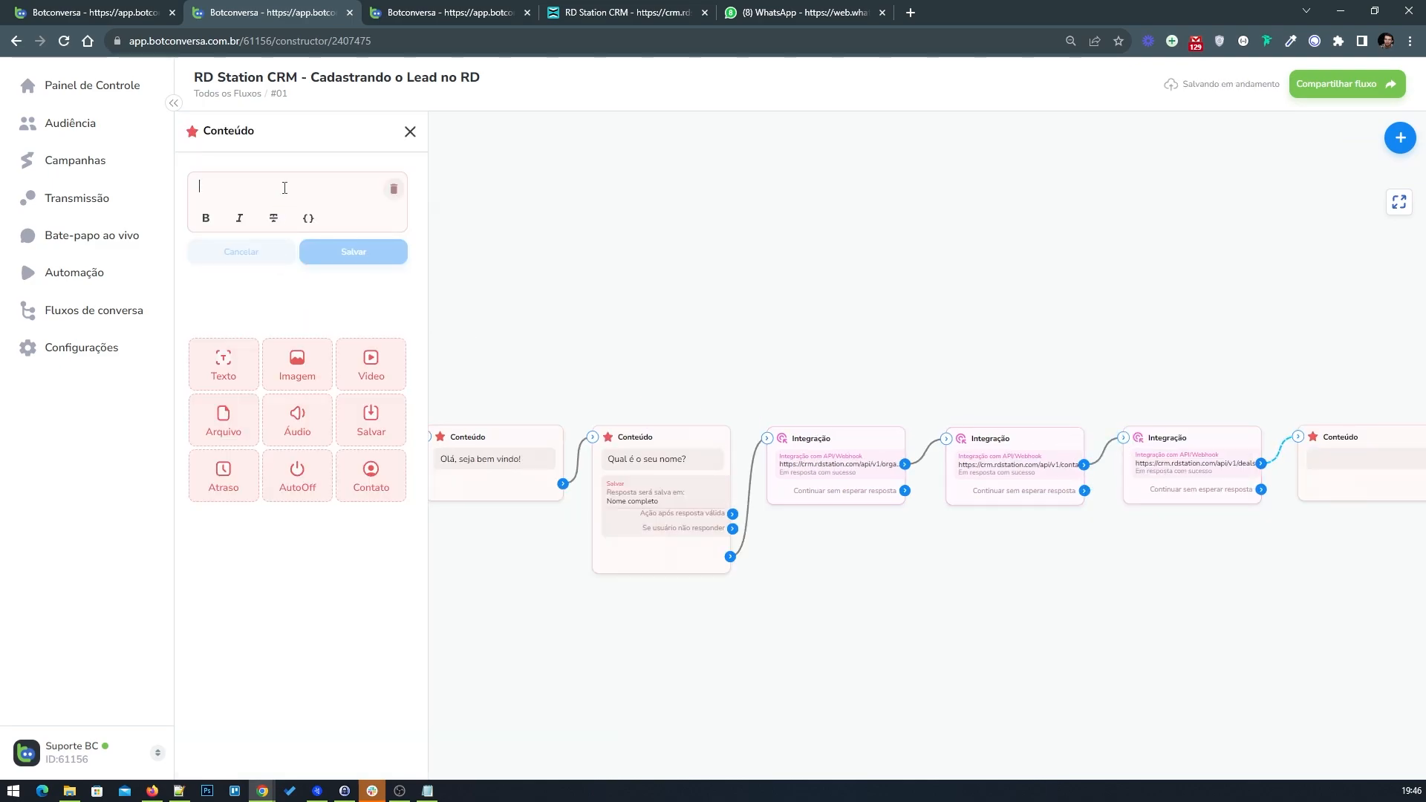
text(Co)
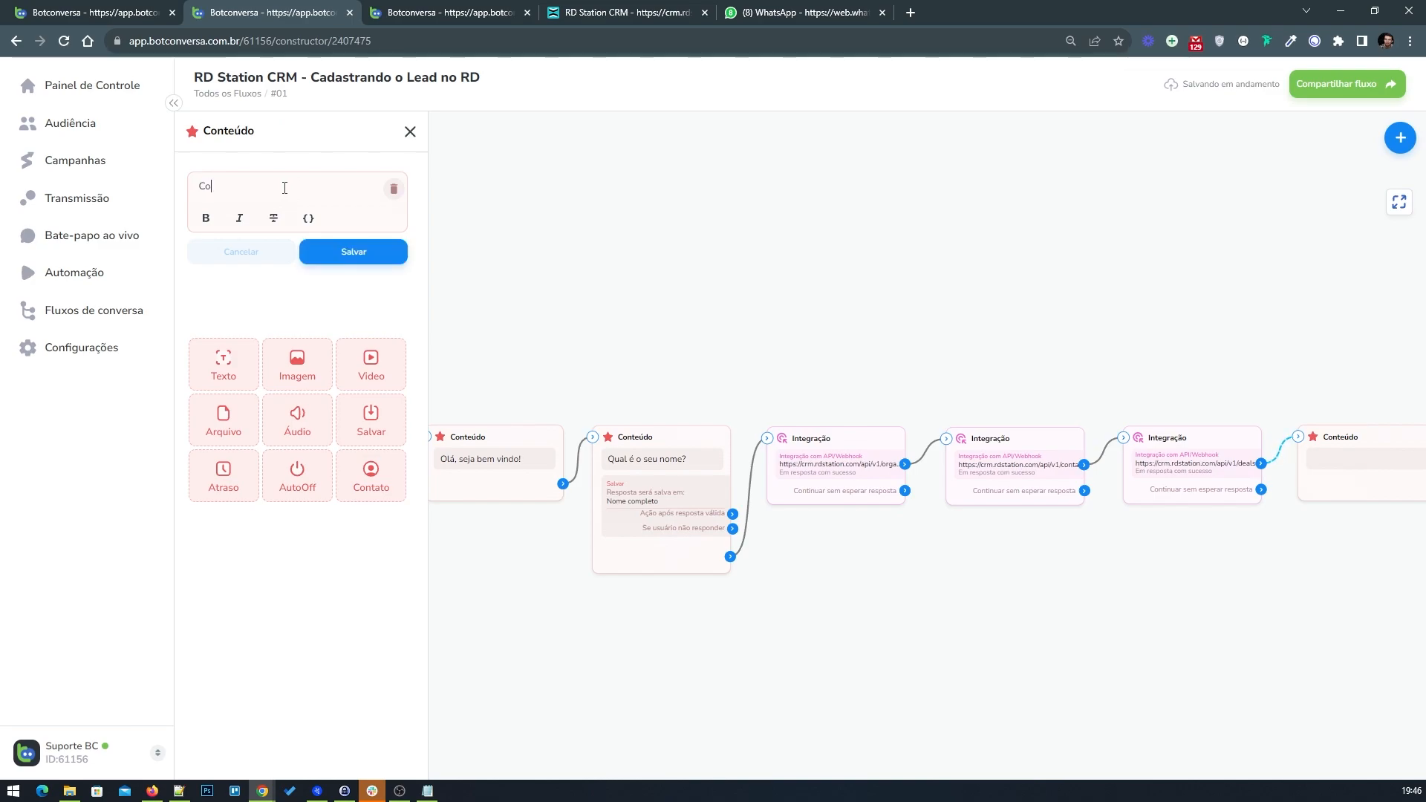
text(nfirma)
text(si)
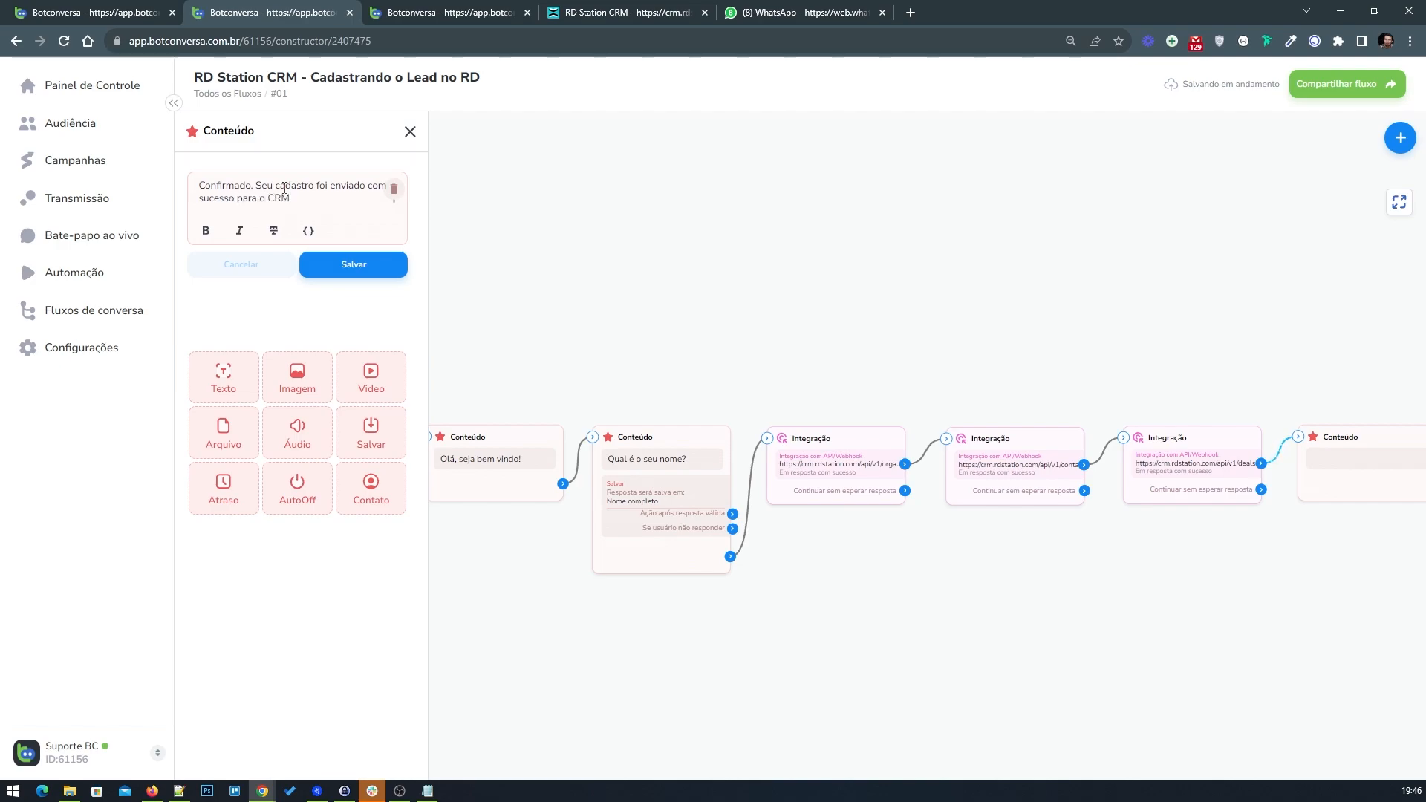
click(361, 279)
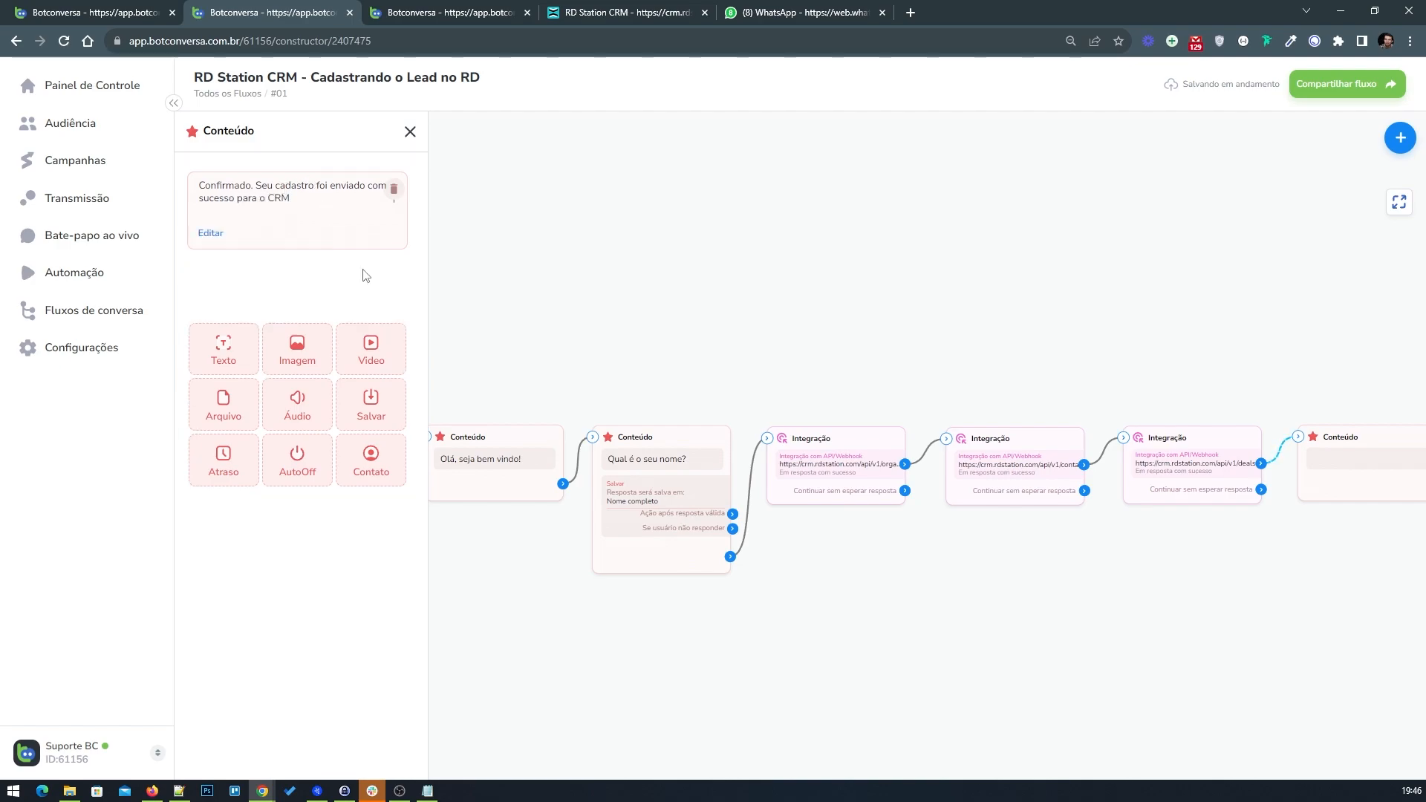
click(409, 131)
Step: Compare the flow with the one in the third browser tab and close that tab
drag(713, 354, 876, 338)
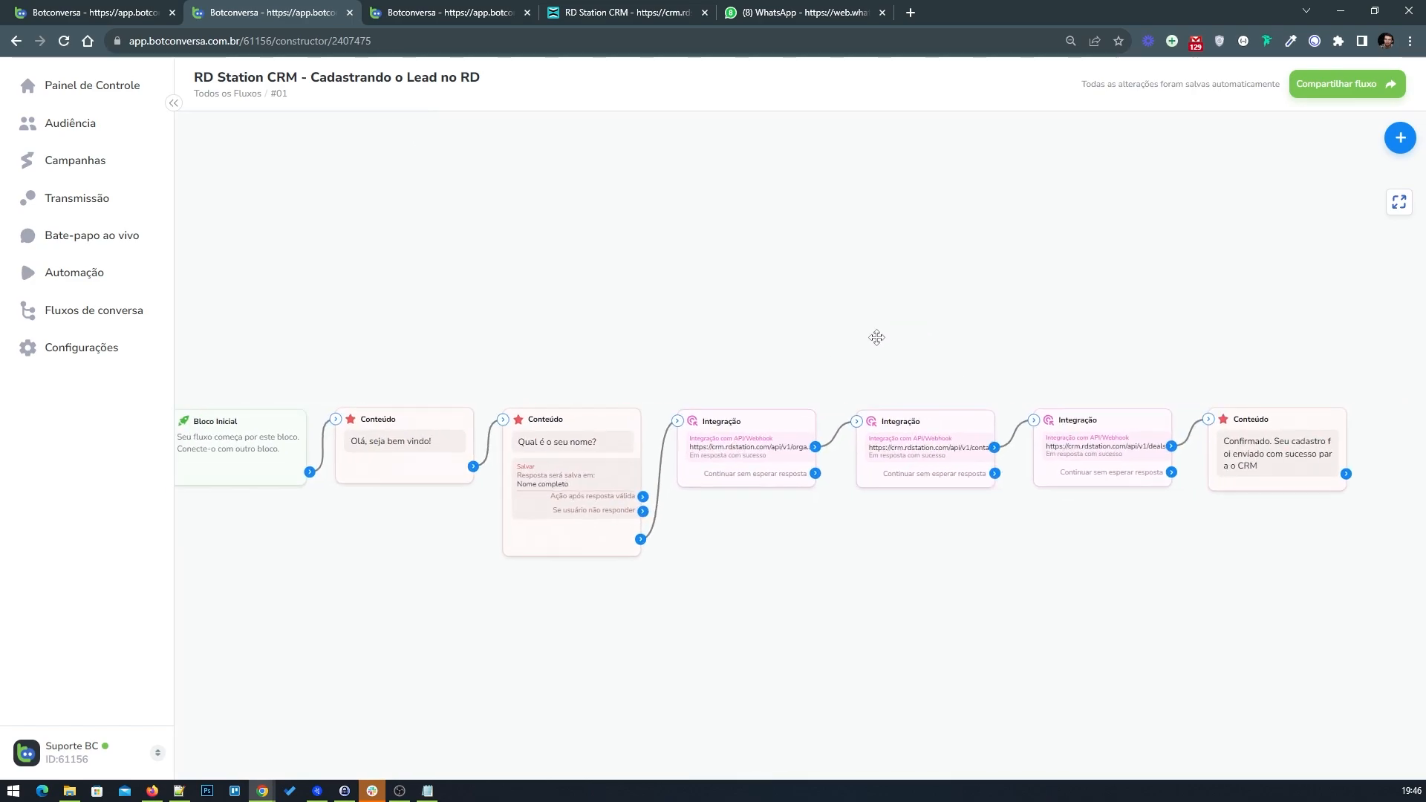
drag(493, 297, 546, 290)
click(450, 12)
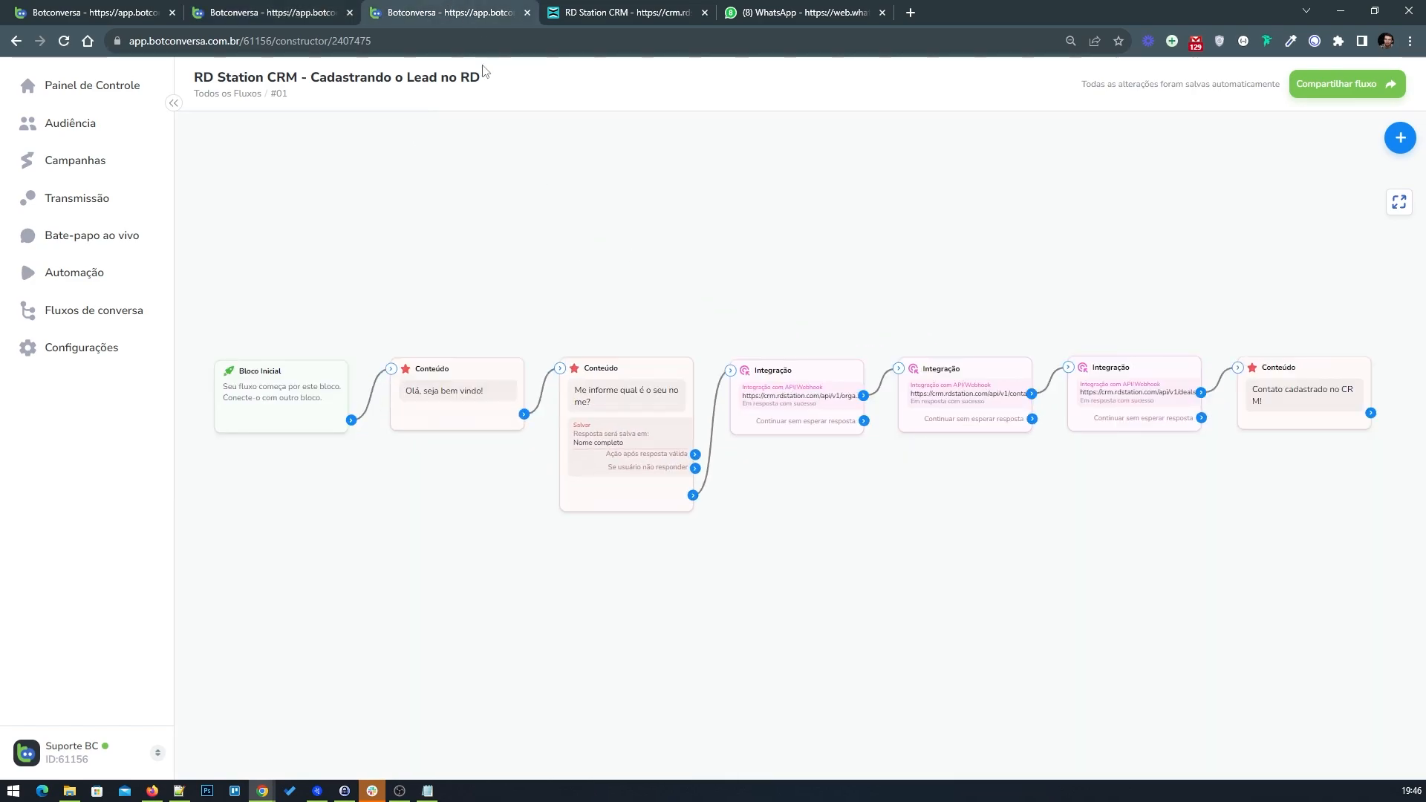
click(297, 10)
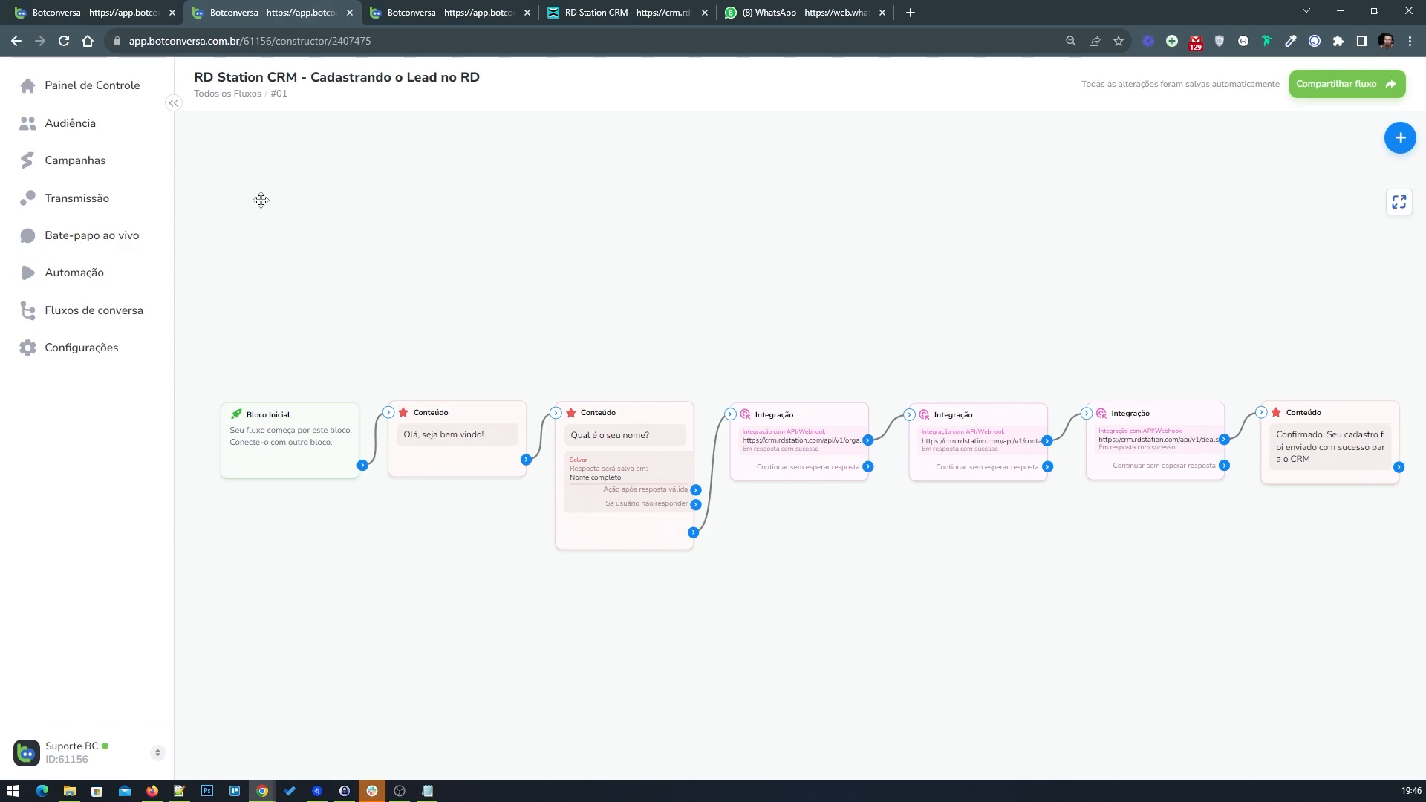
click(527, 13)
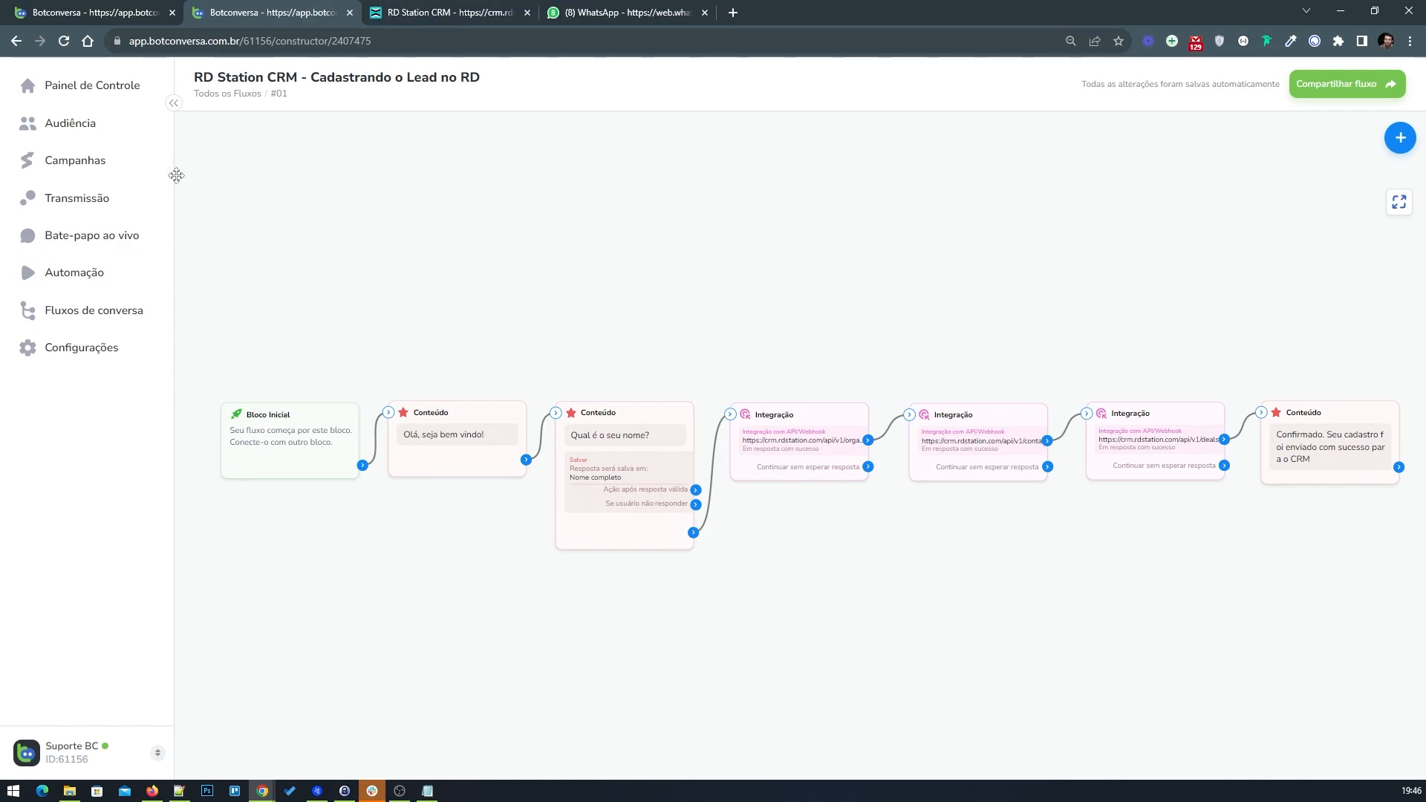
Step: Test the flow in WhatsApp Web by sending the #rdstation keyword and answering the name question with a test name
click(89, 273)
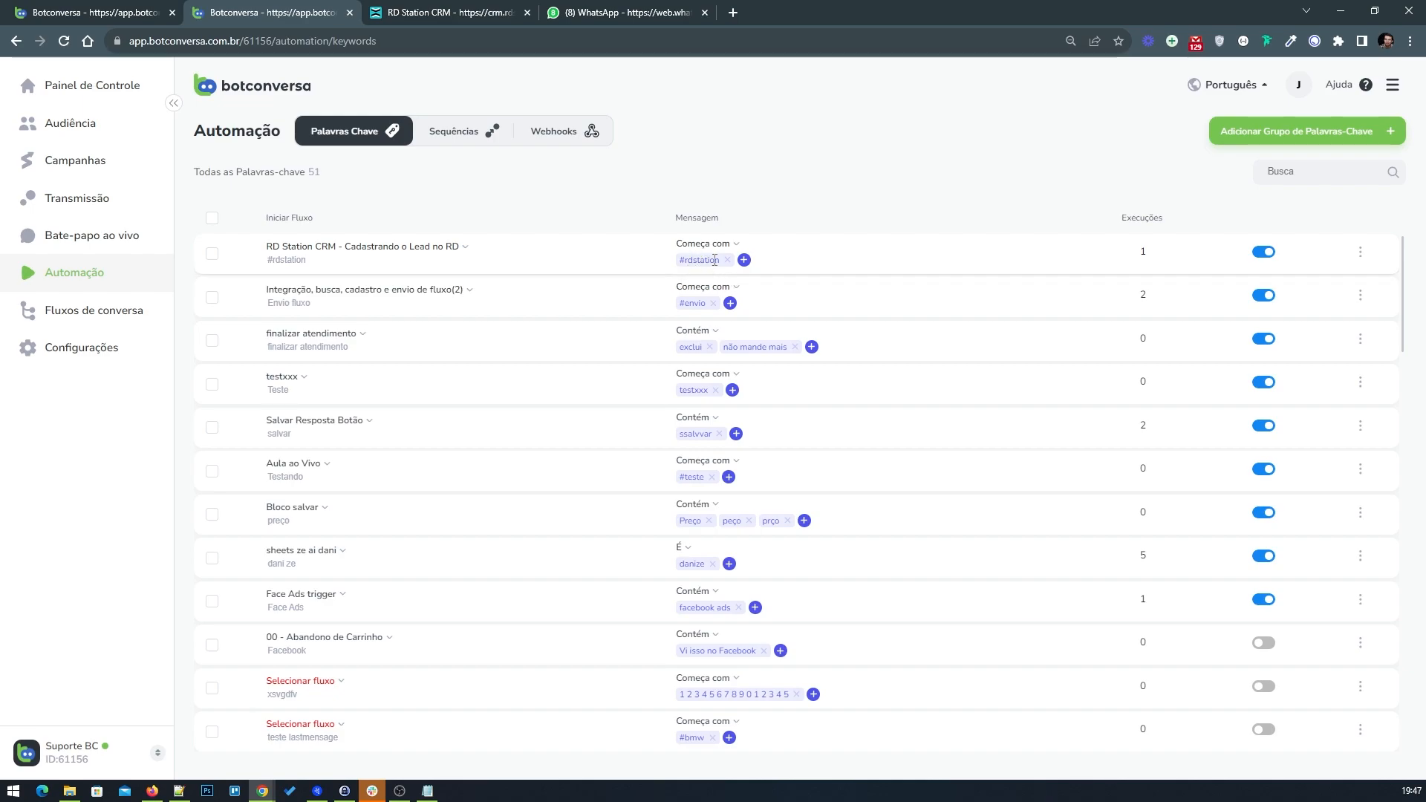
drag(716, 260, 679, 261)
key(ctrl+c)
click(617, 11)
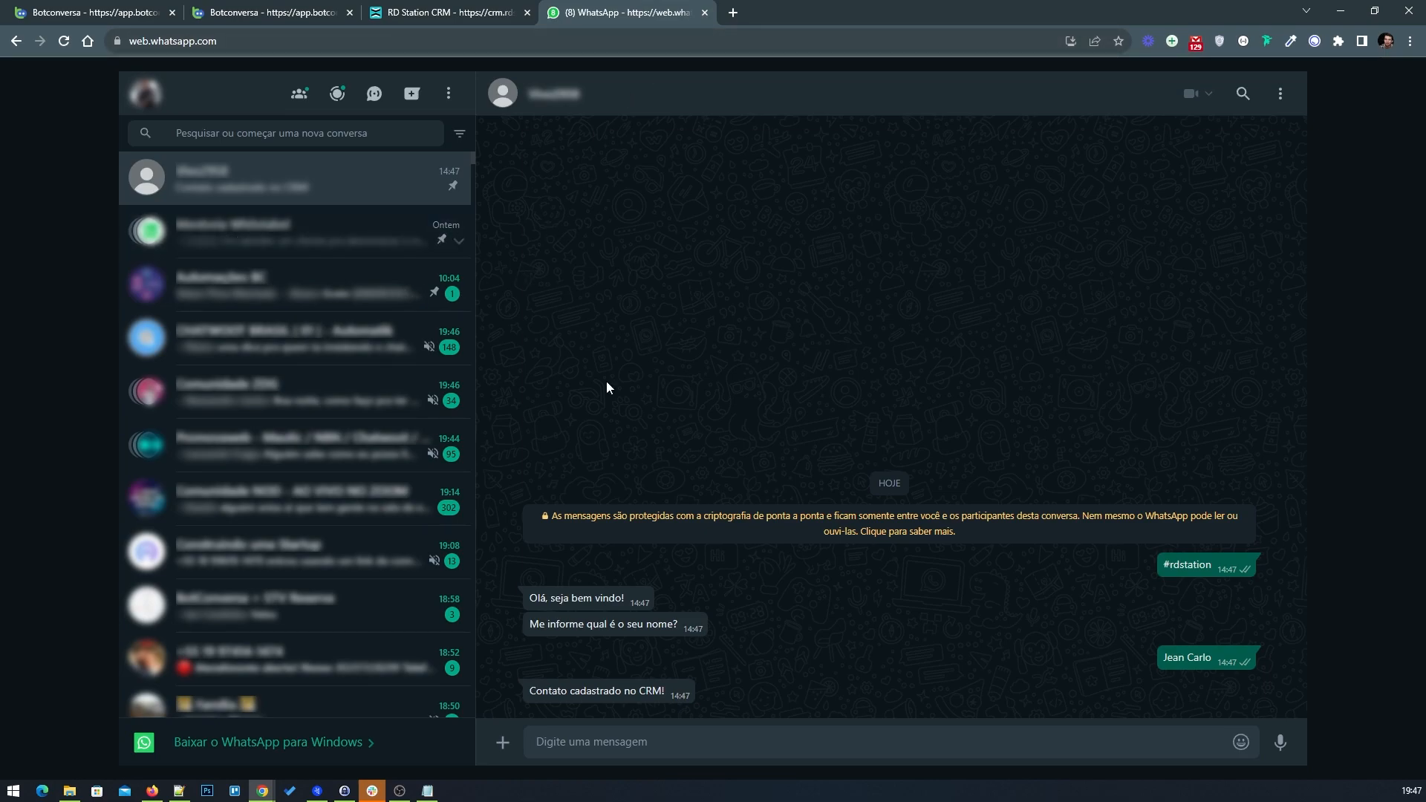
key(ctrl+v)
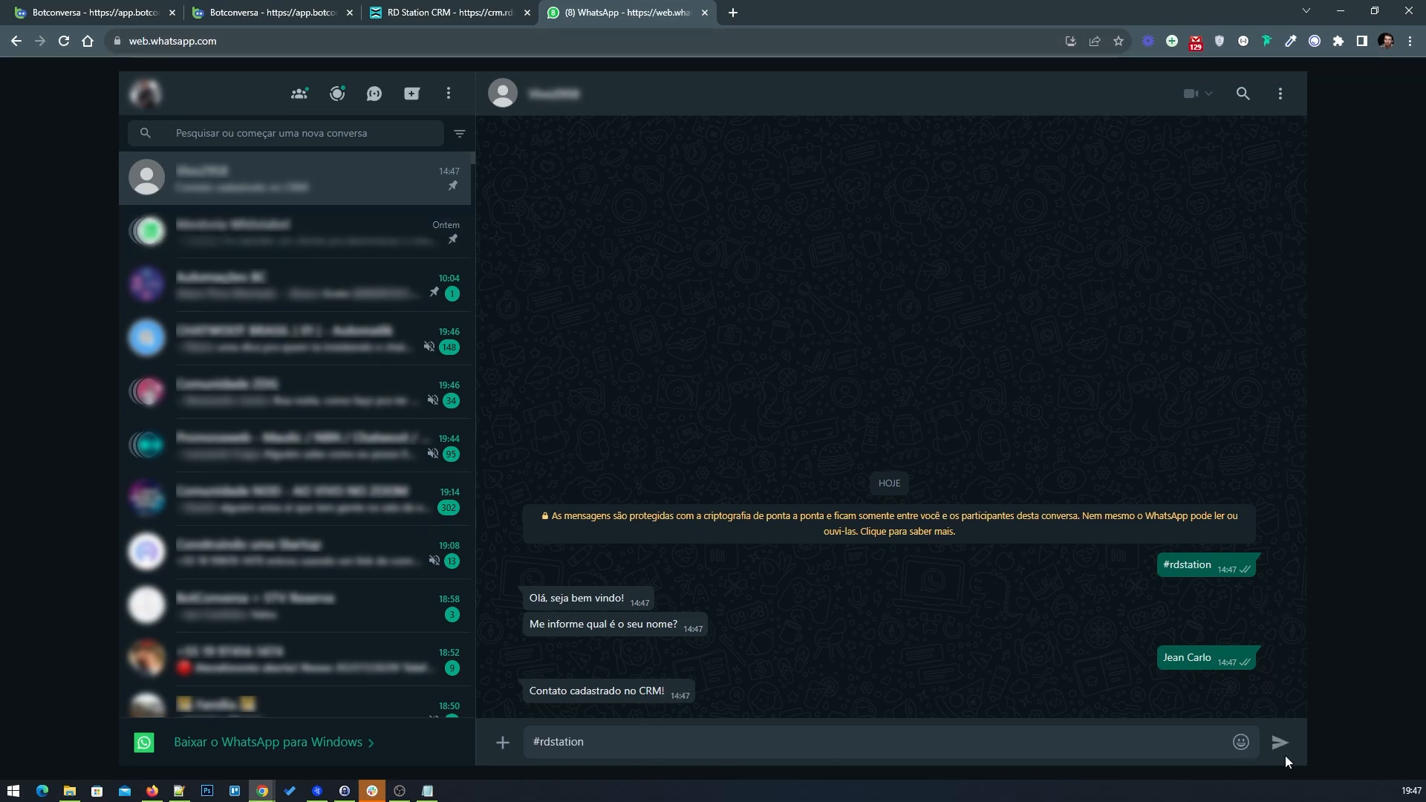
click(1280, 750)
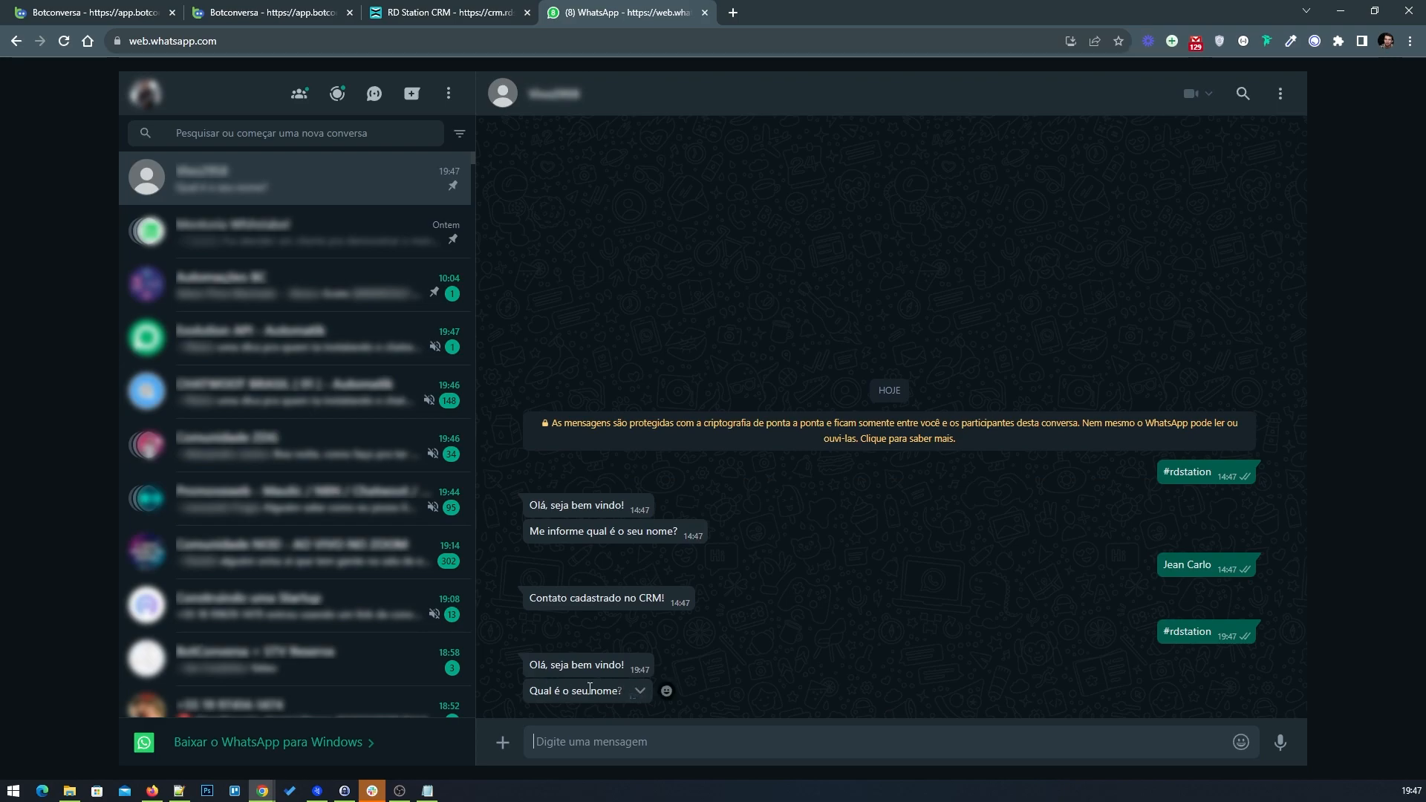
text(Jean BotConversa)
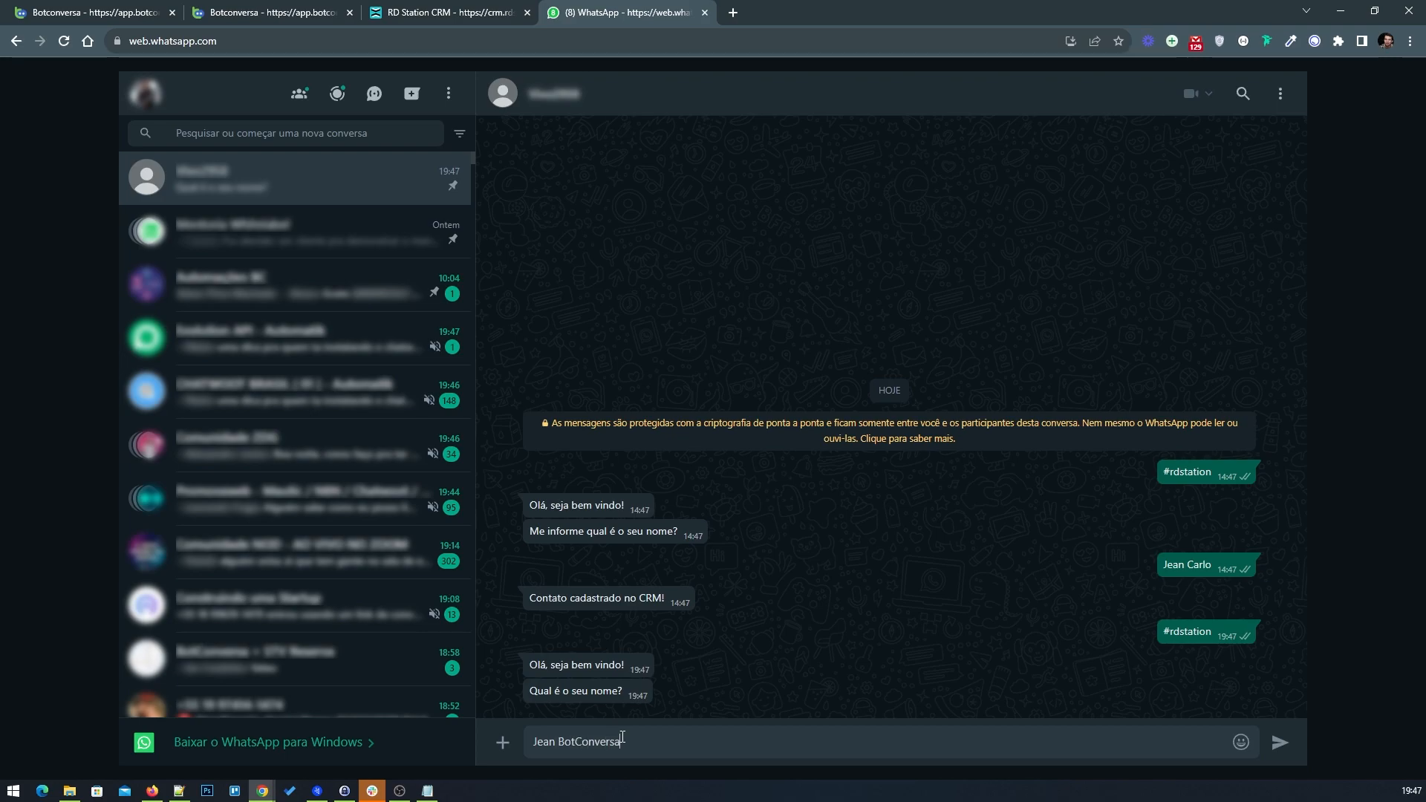
key(Return)
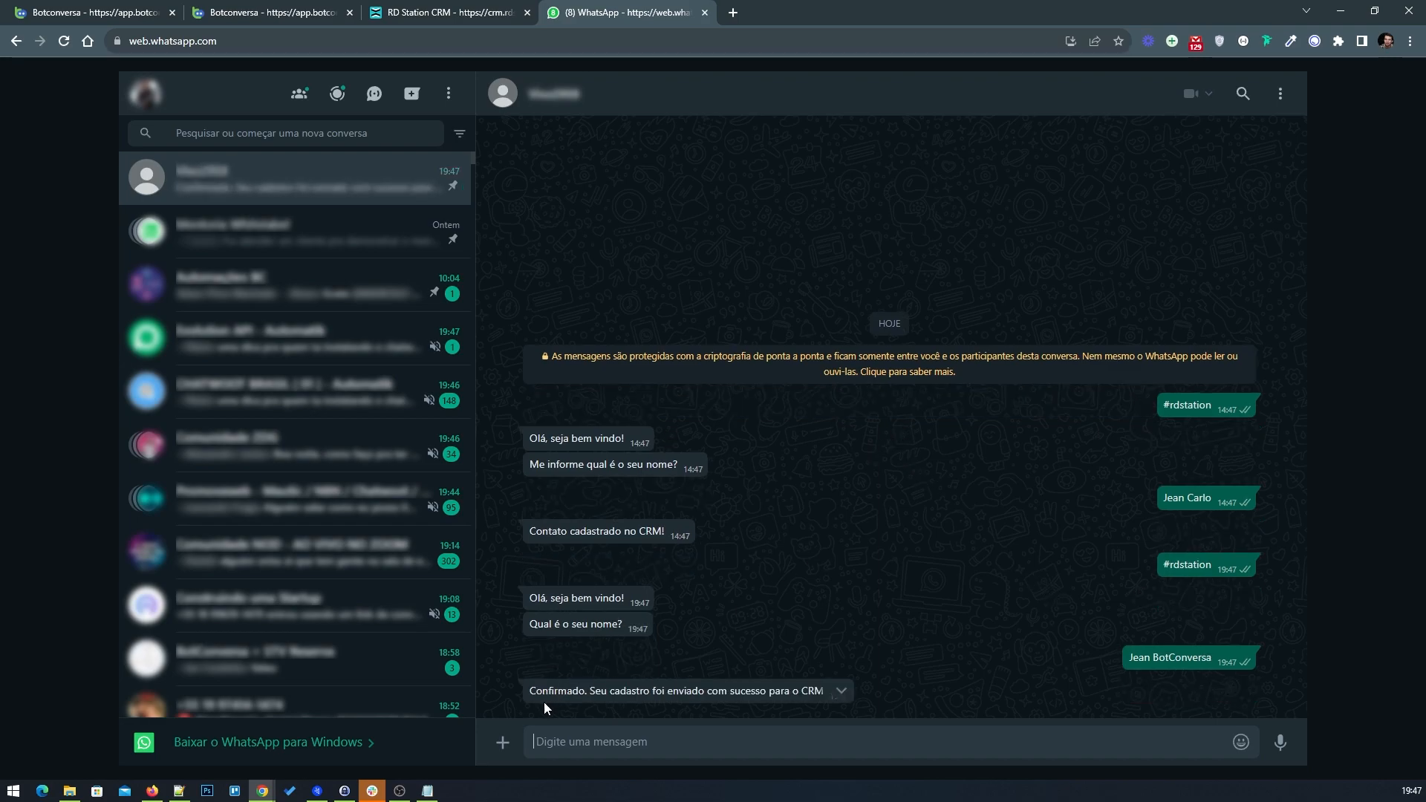
Step: Check the RD Station CRM pipeline for the newly created deal and its contacts
click(449, 13)
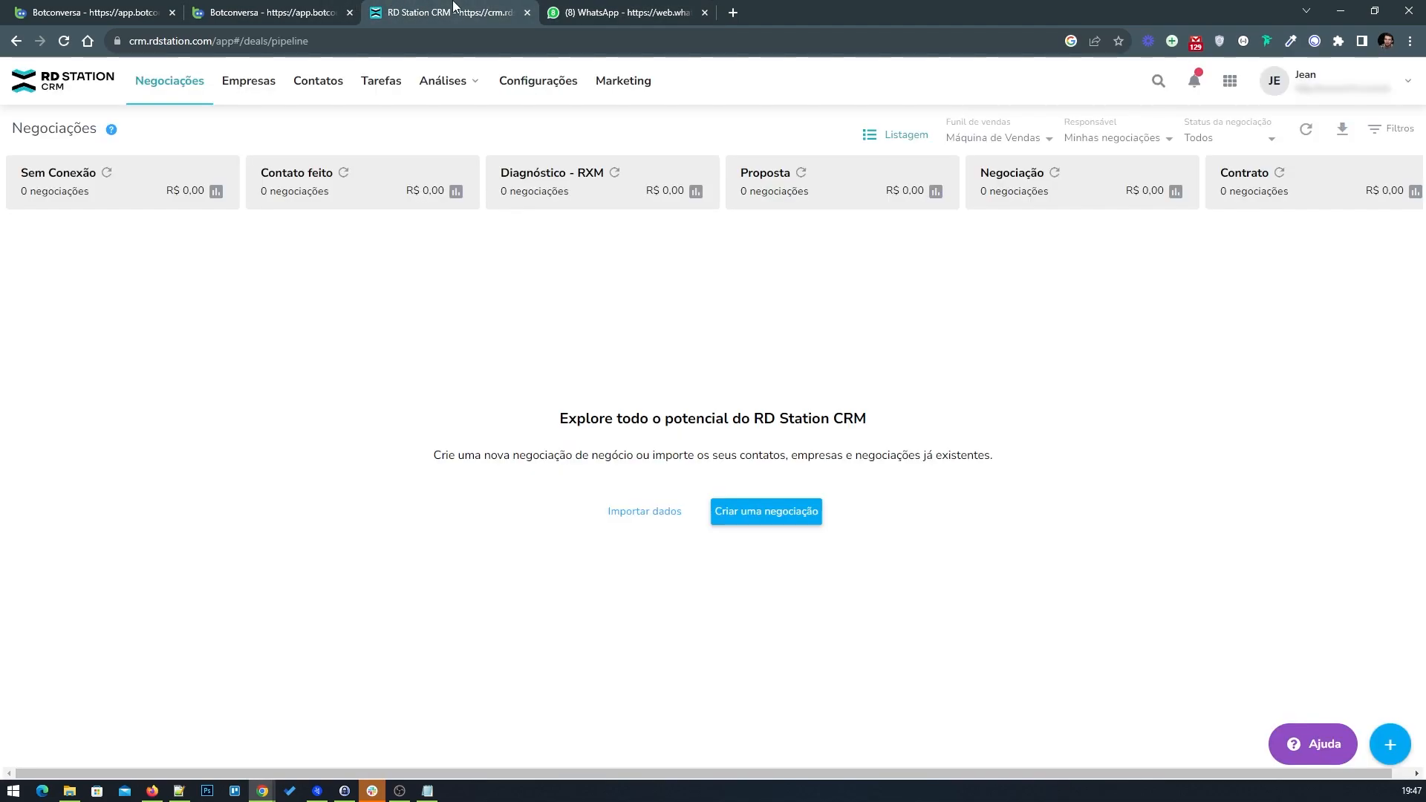
click(109, 177)
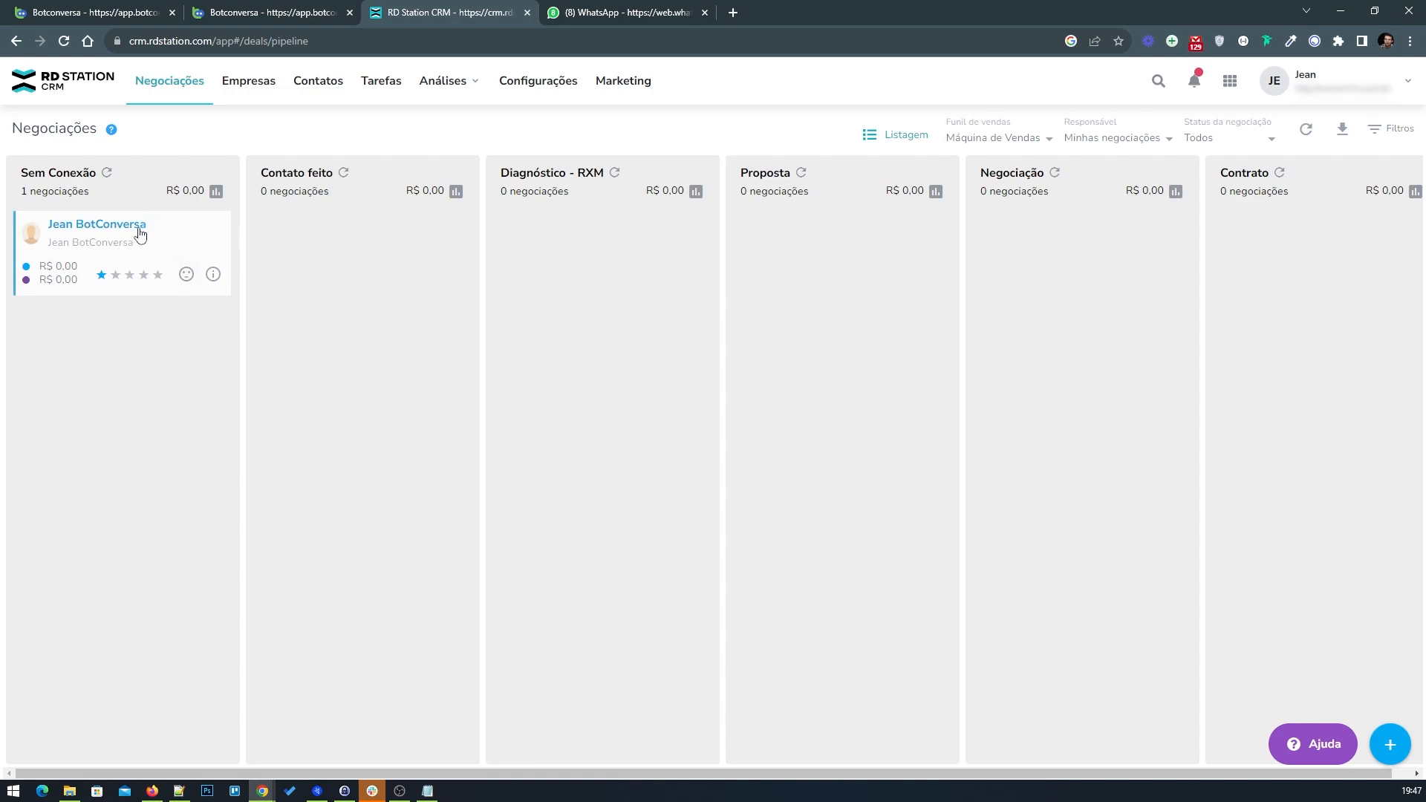
click(138, 228)
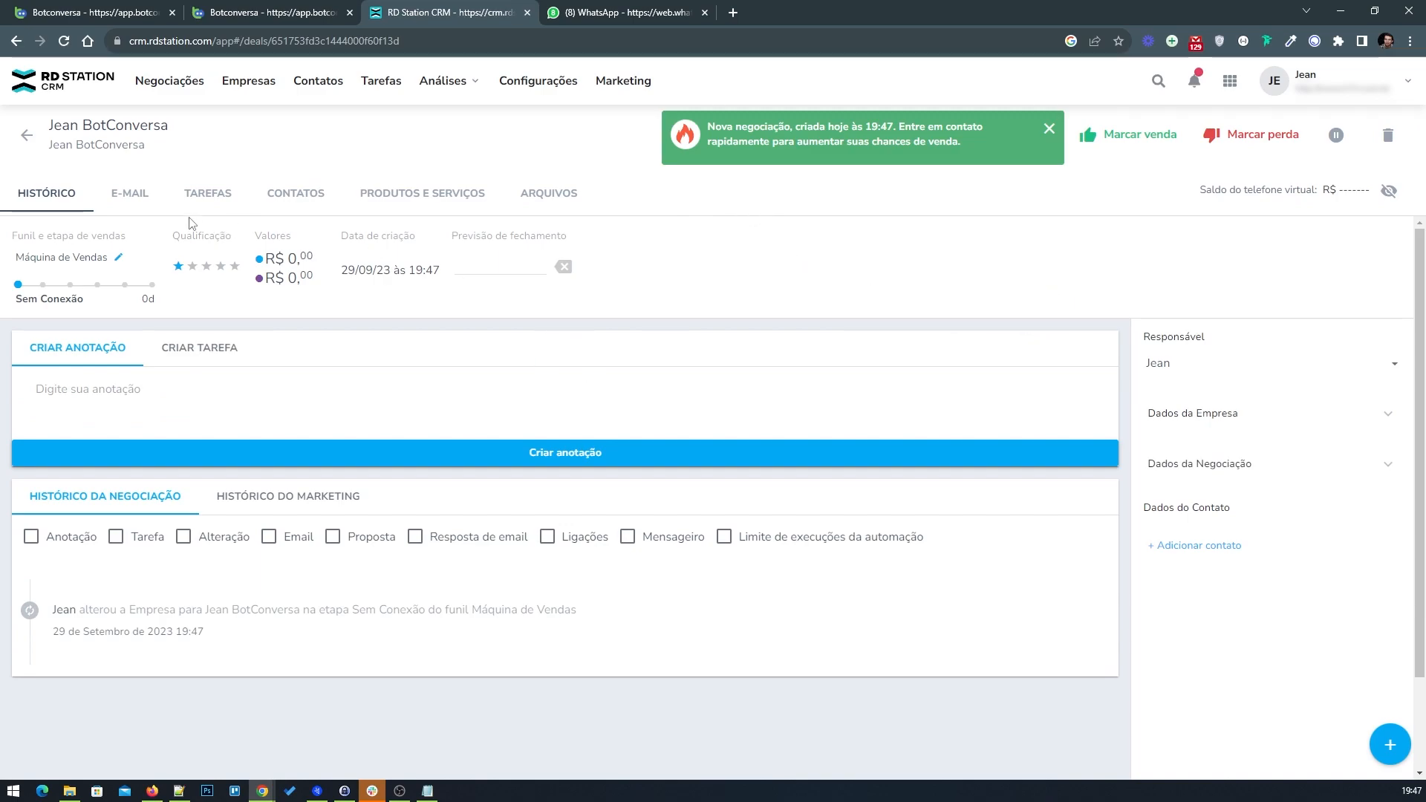
click(296, 194)
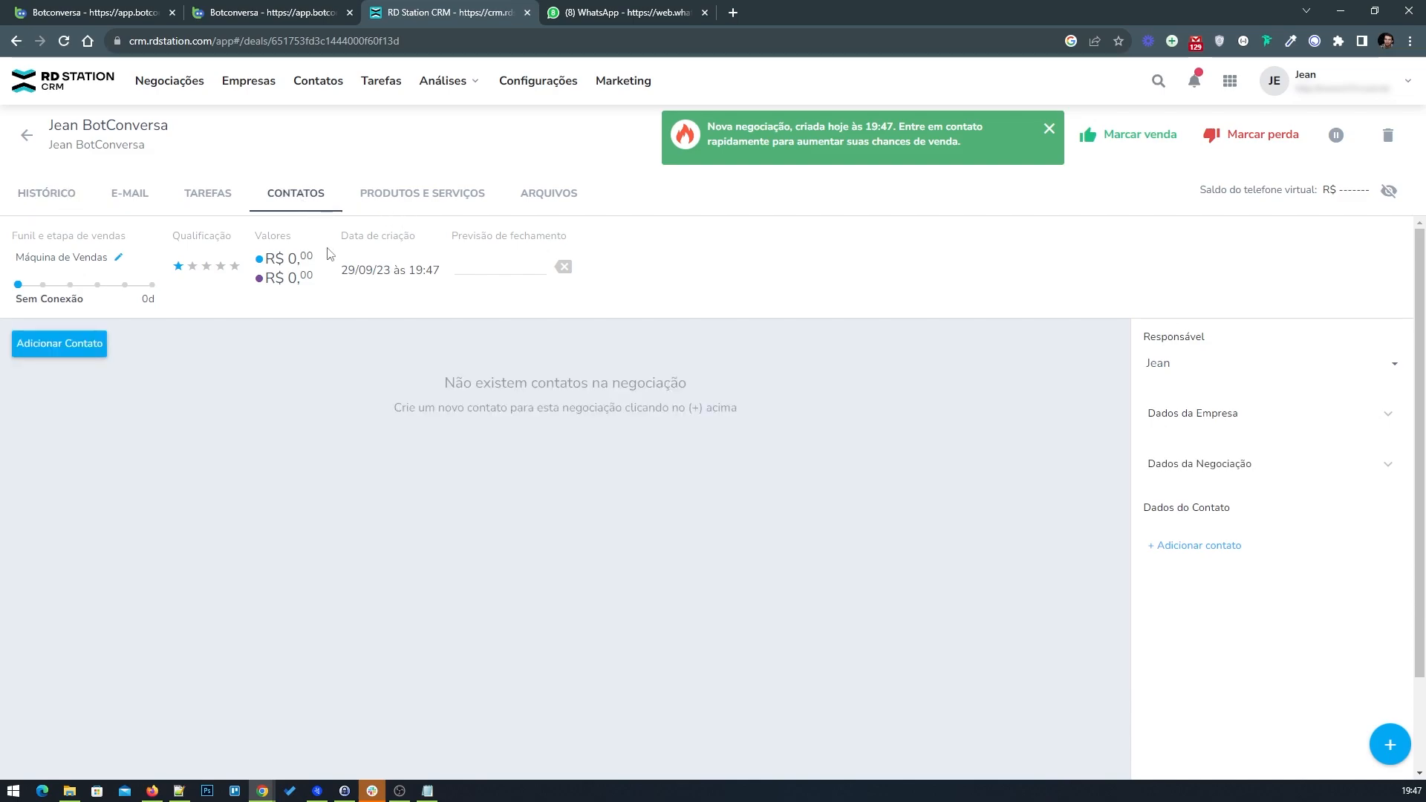
click(72, 205)
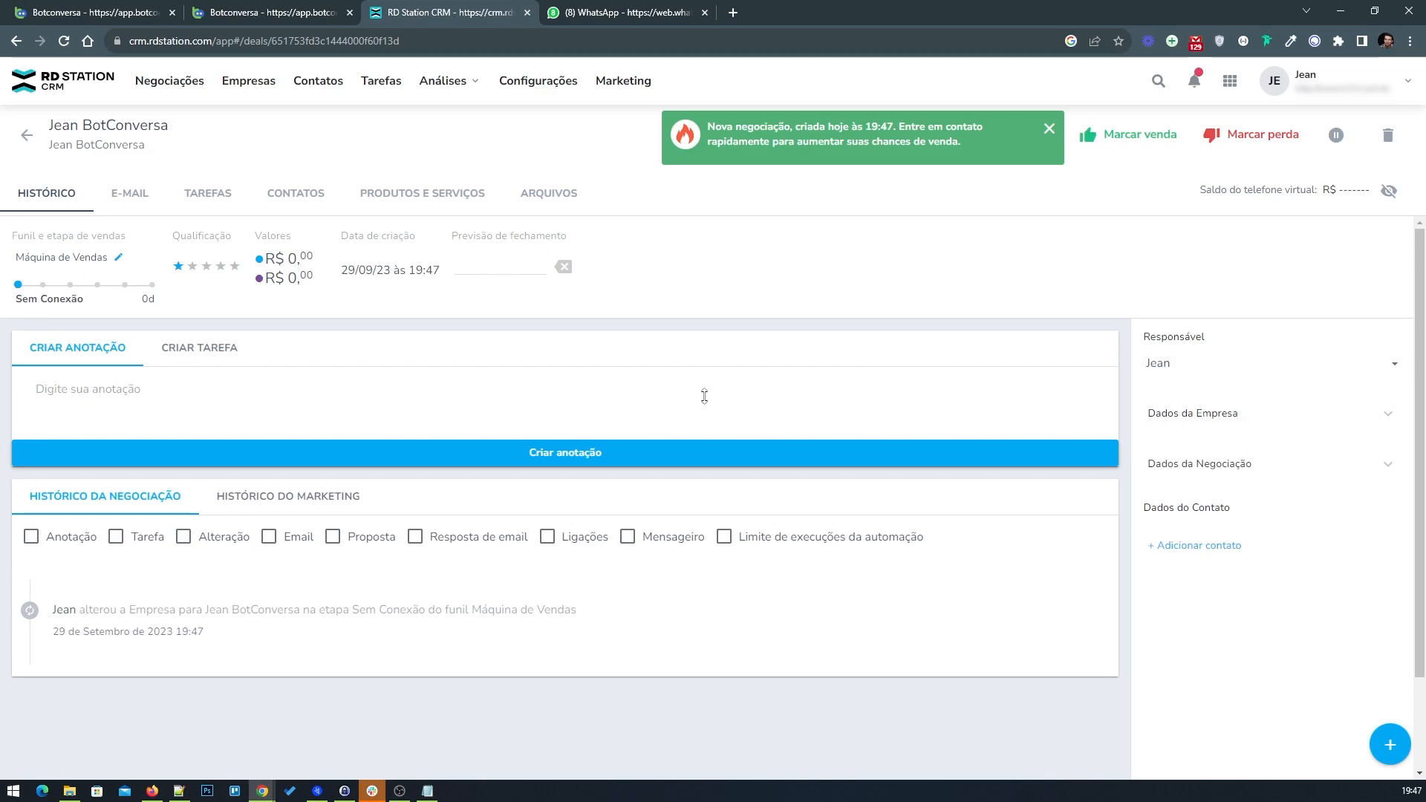
Step: Reopen the 'RD Station CRM - Cadastrando o Lead no RD' flow from the #01 folder and realign its integration blocks
click(257, 7)
click(96, 11)
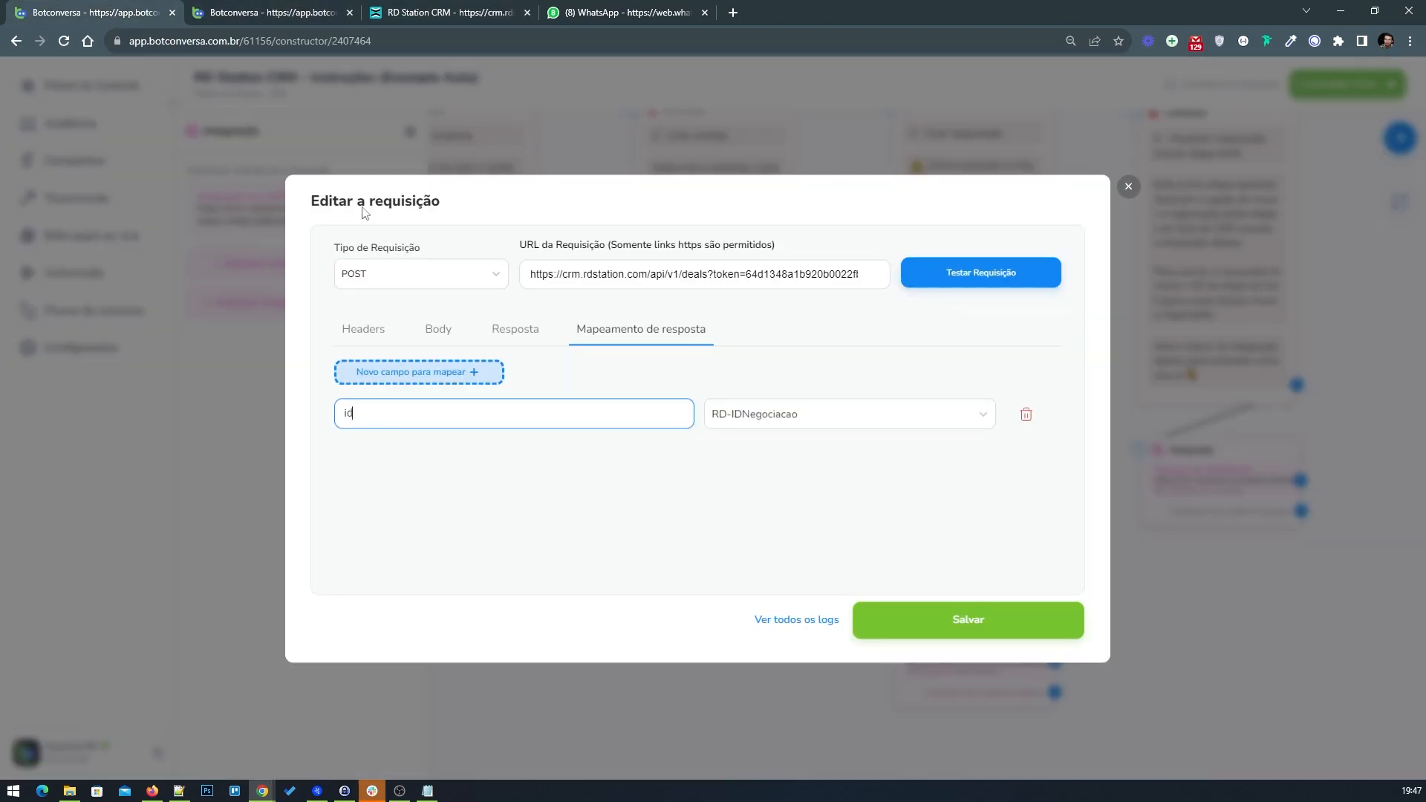
click(271, 12)
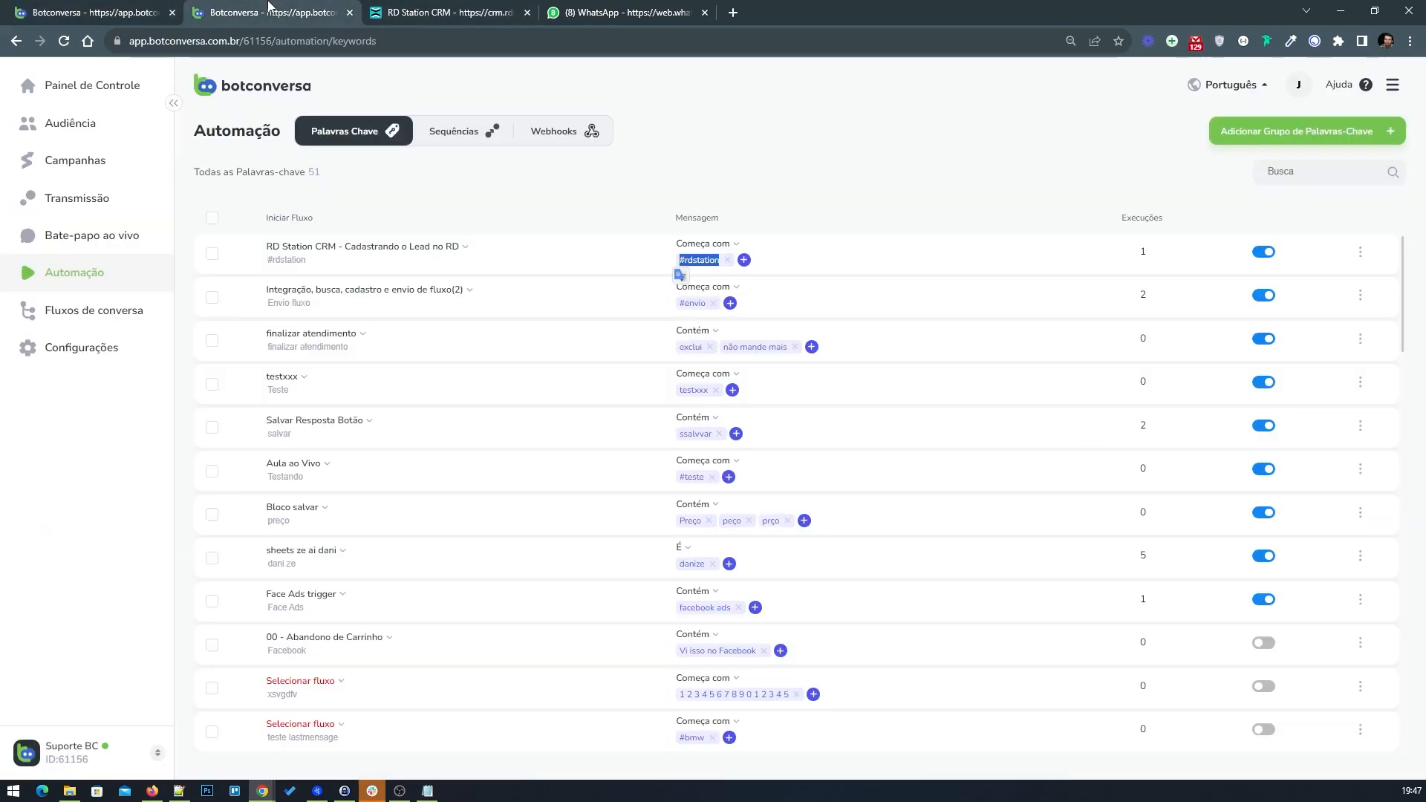
click(130, 310)
click(325, 289)
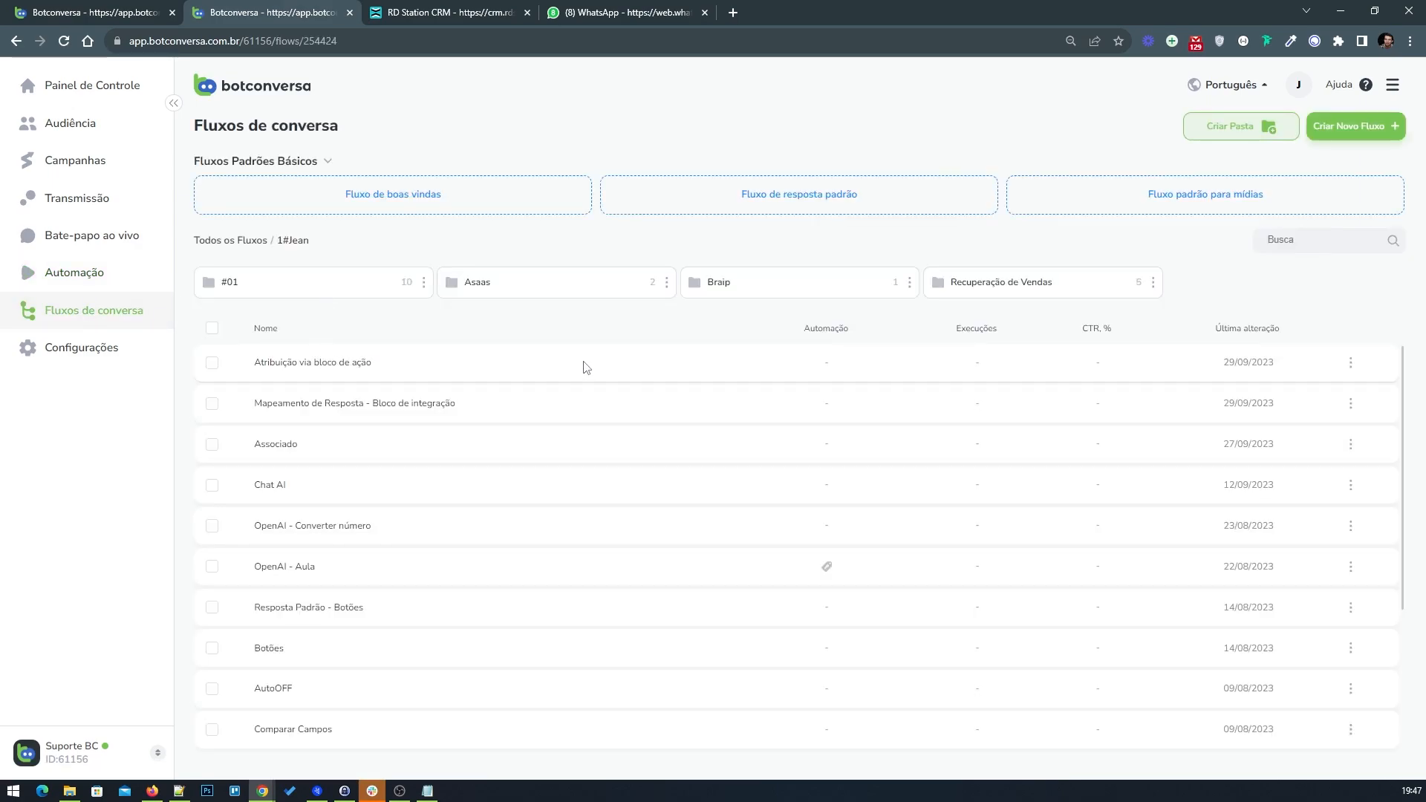
click(276, 295)
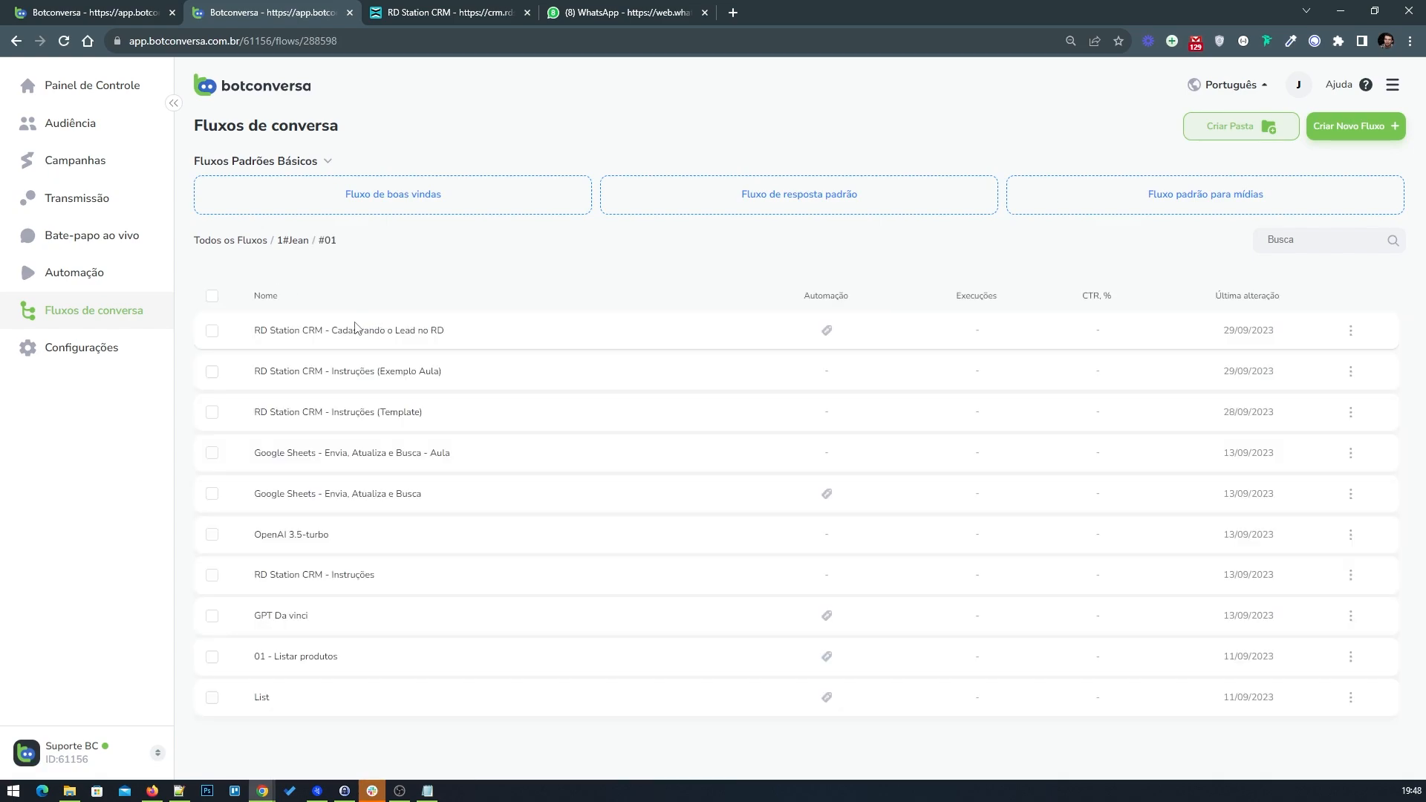
click(351, 334)
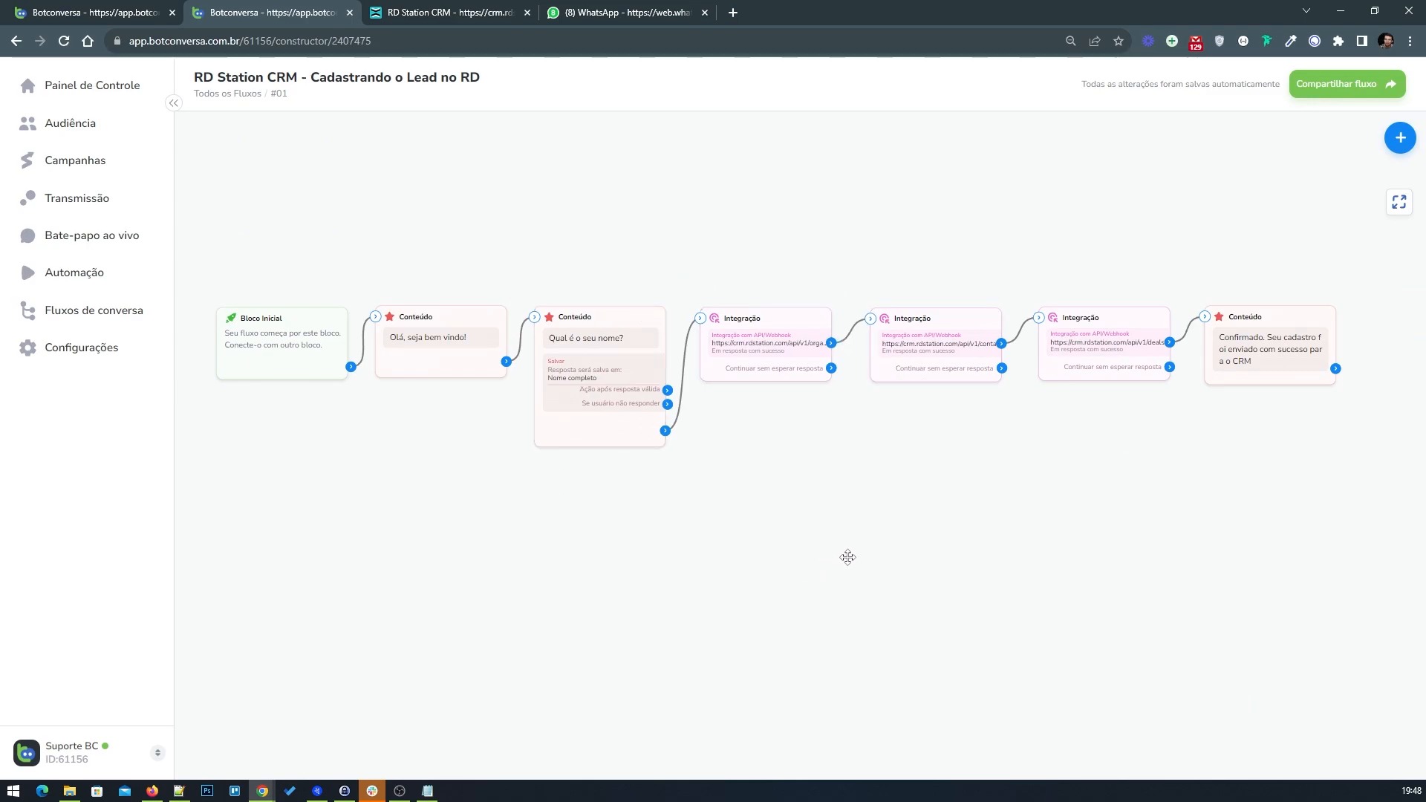
drag(777, 366, 779, 327)
drag(917, 355, 918, 309)
drag(1105, 349, 1095, 379)
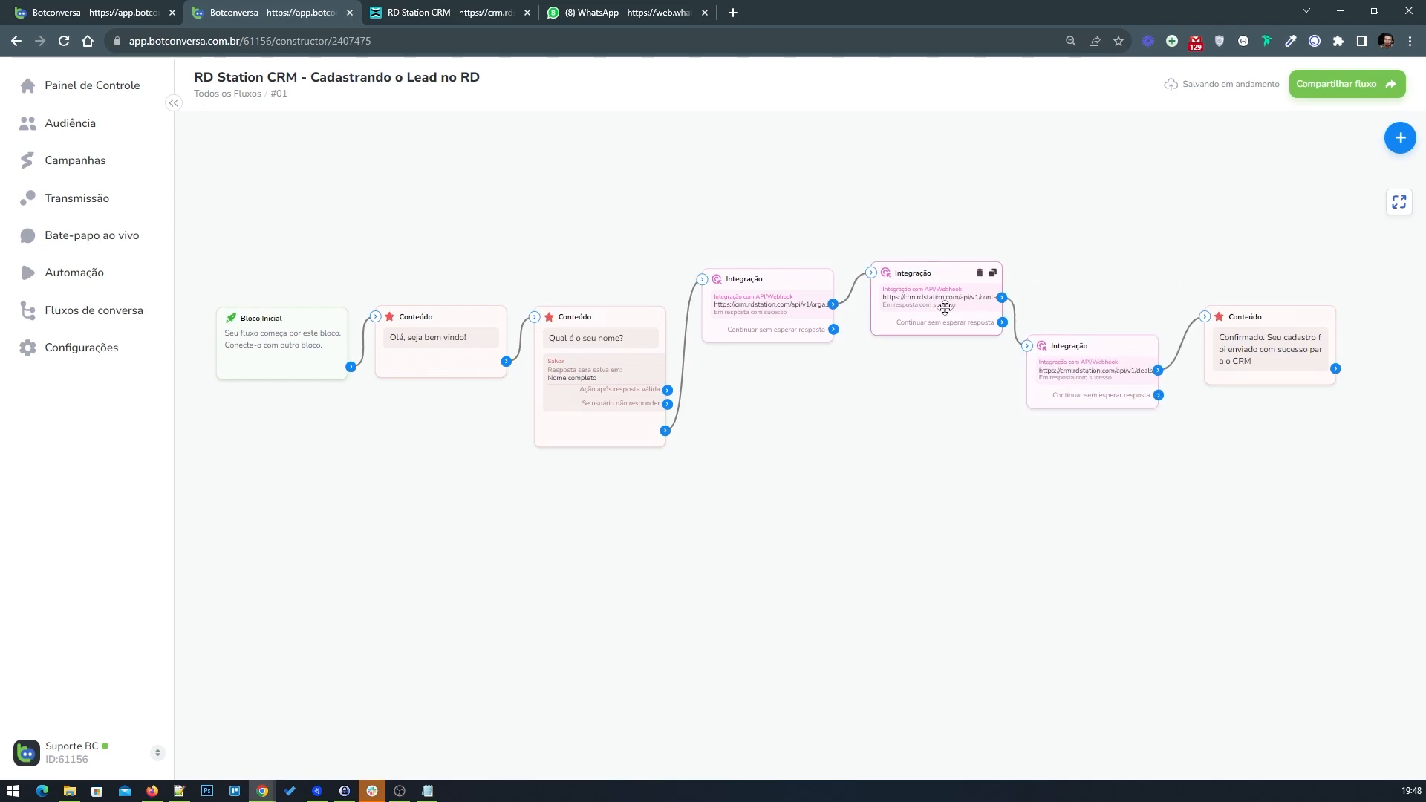
drag(945, 300, 943, 370)
drag(778, 304, 780, 365)
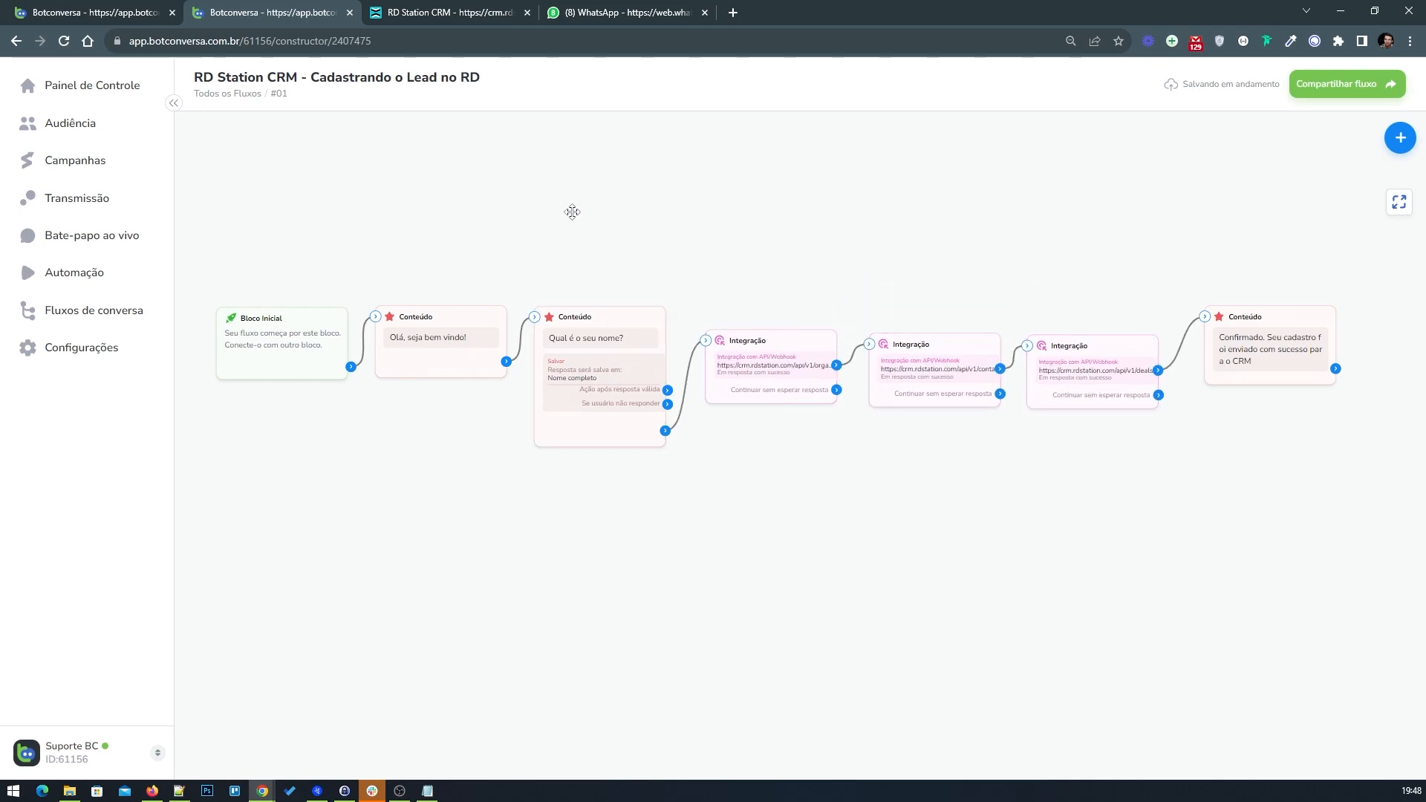
Step: Examine the instructions example flow and its deal response mapping in the first tab
click(119, 12)
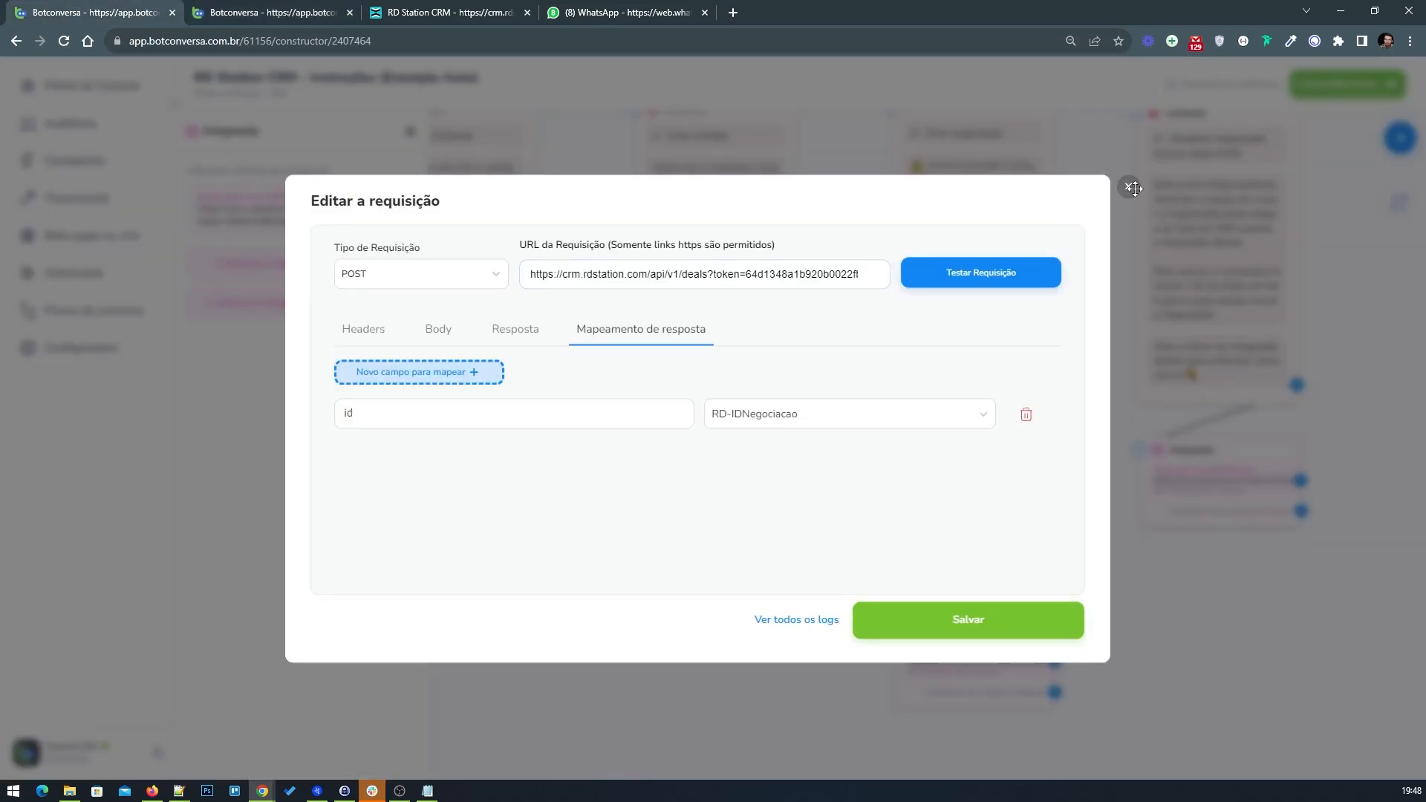
click(1129, 186)
click(683, 410)
scroll(679, 419, up, 2)
scroll(639, 456, down, 5)
drag(613, 328, 743, 471)
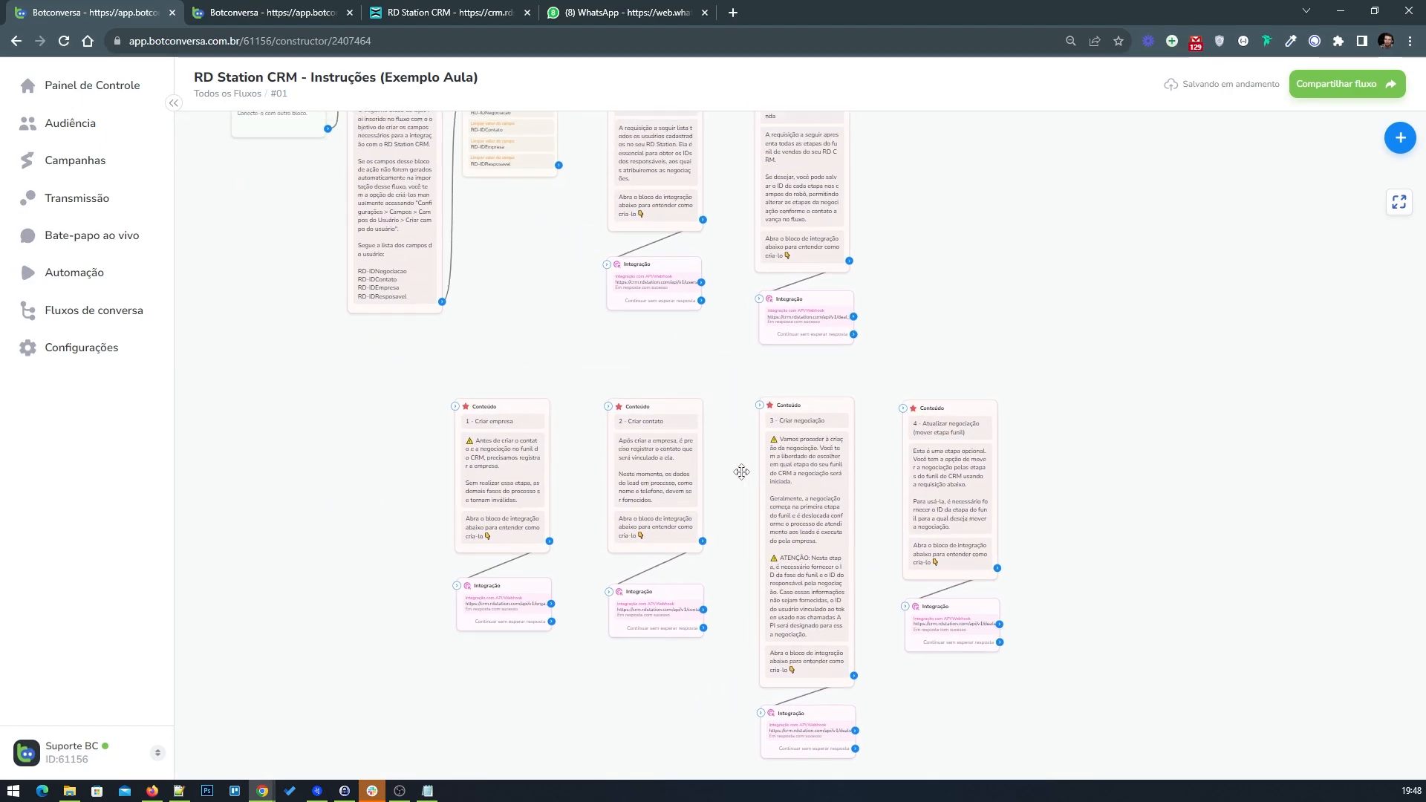
click(301, 16)
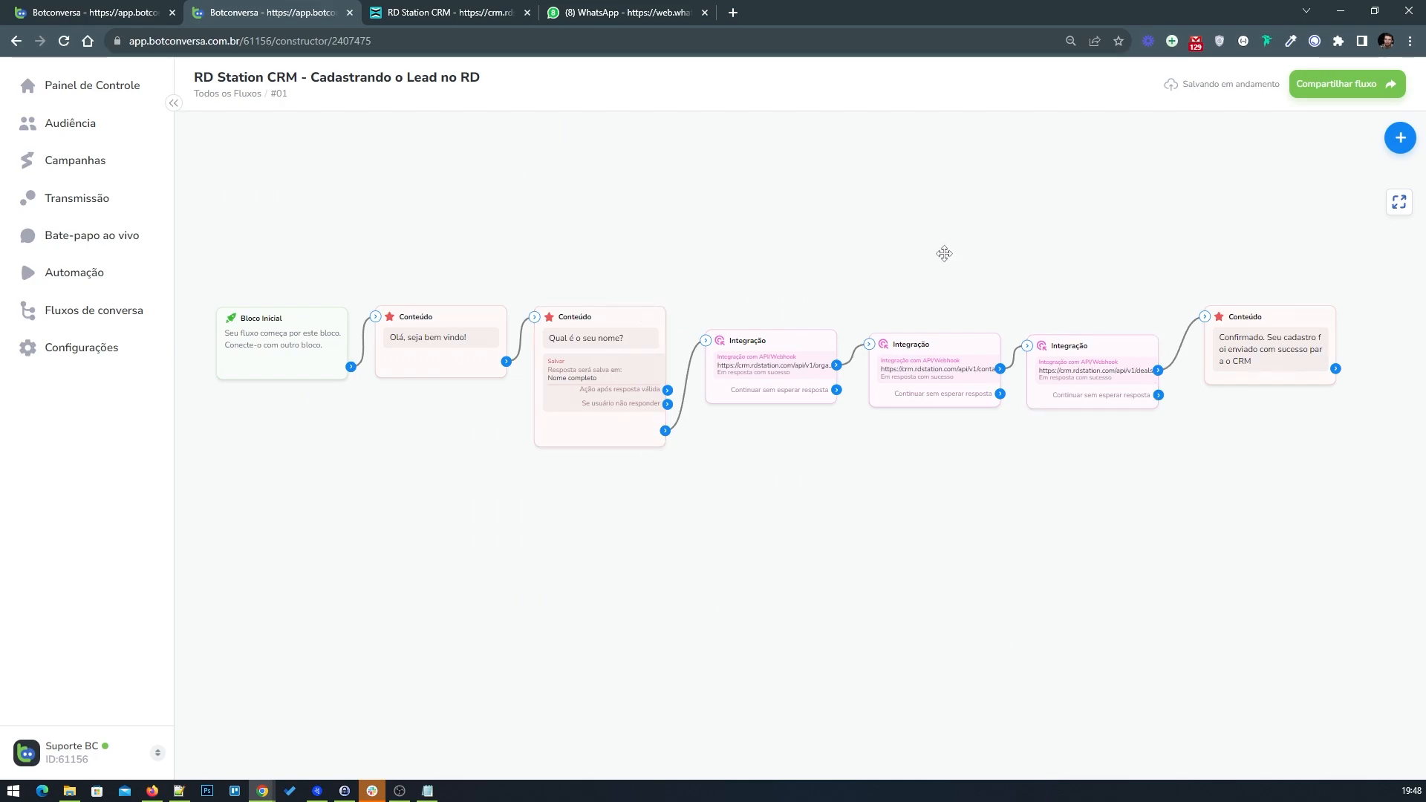
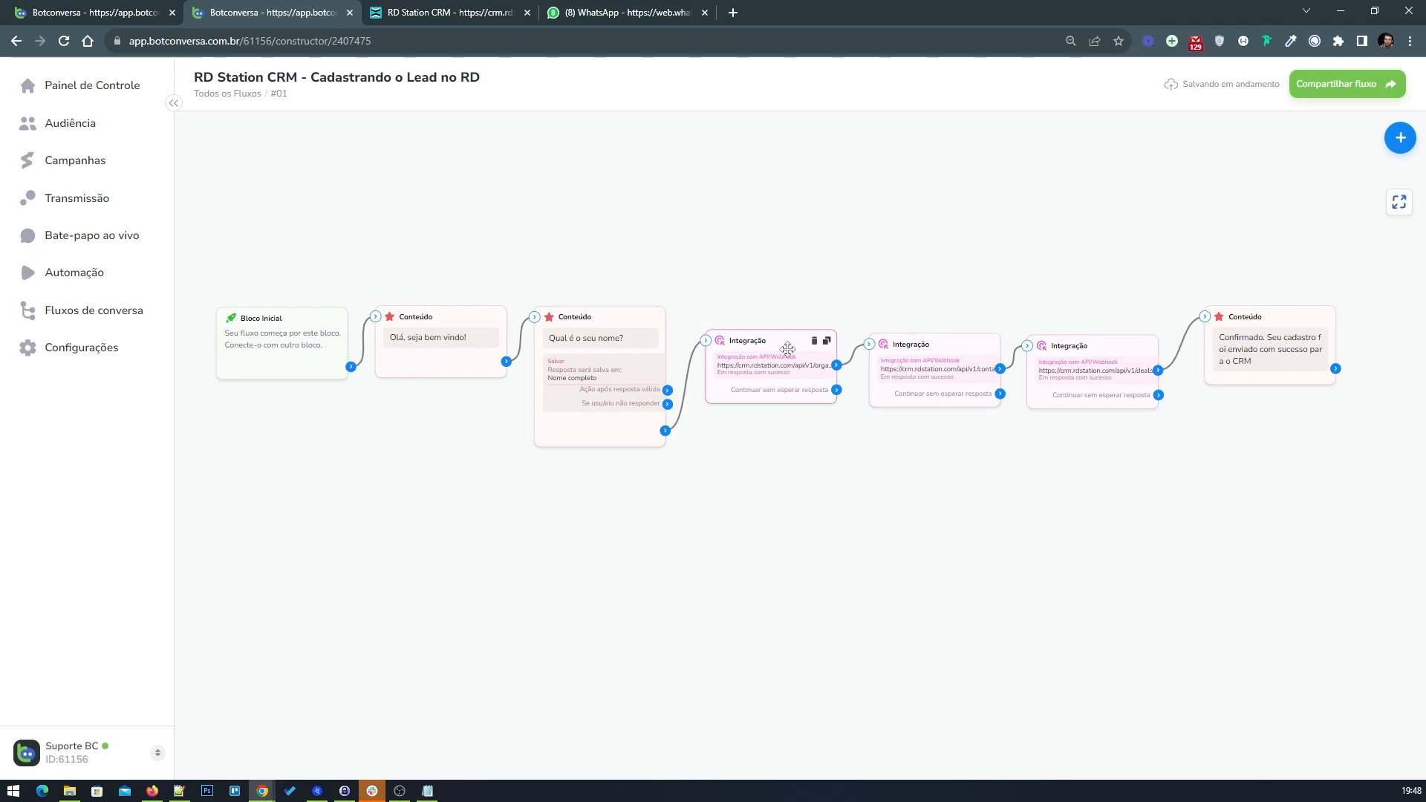
Step: Open a new browser tab and search Google for 'rd station documentação api'
click(733, 11)
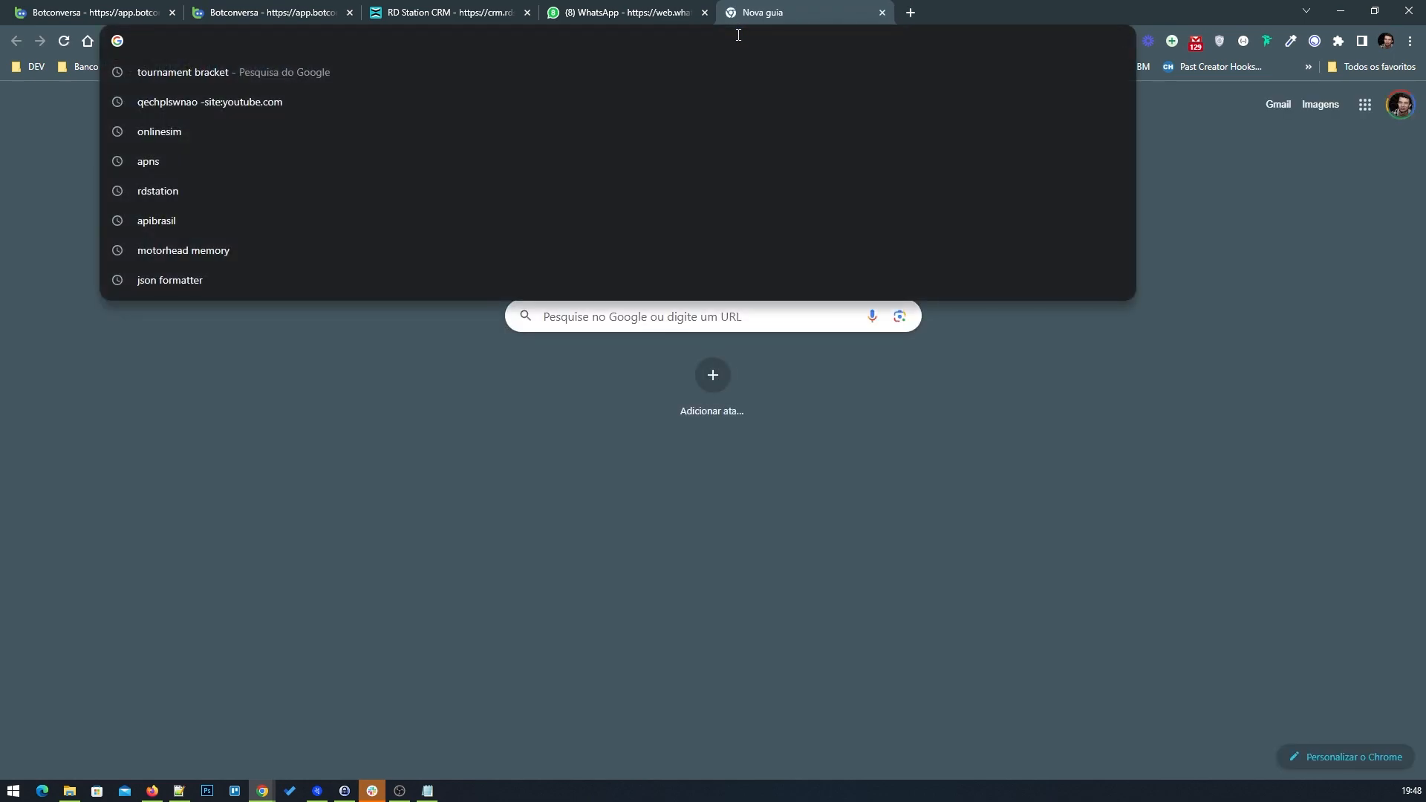
text(rd station do)
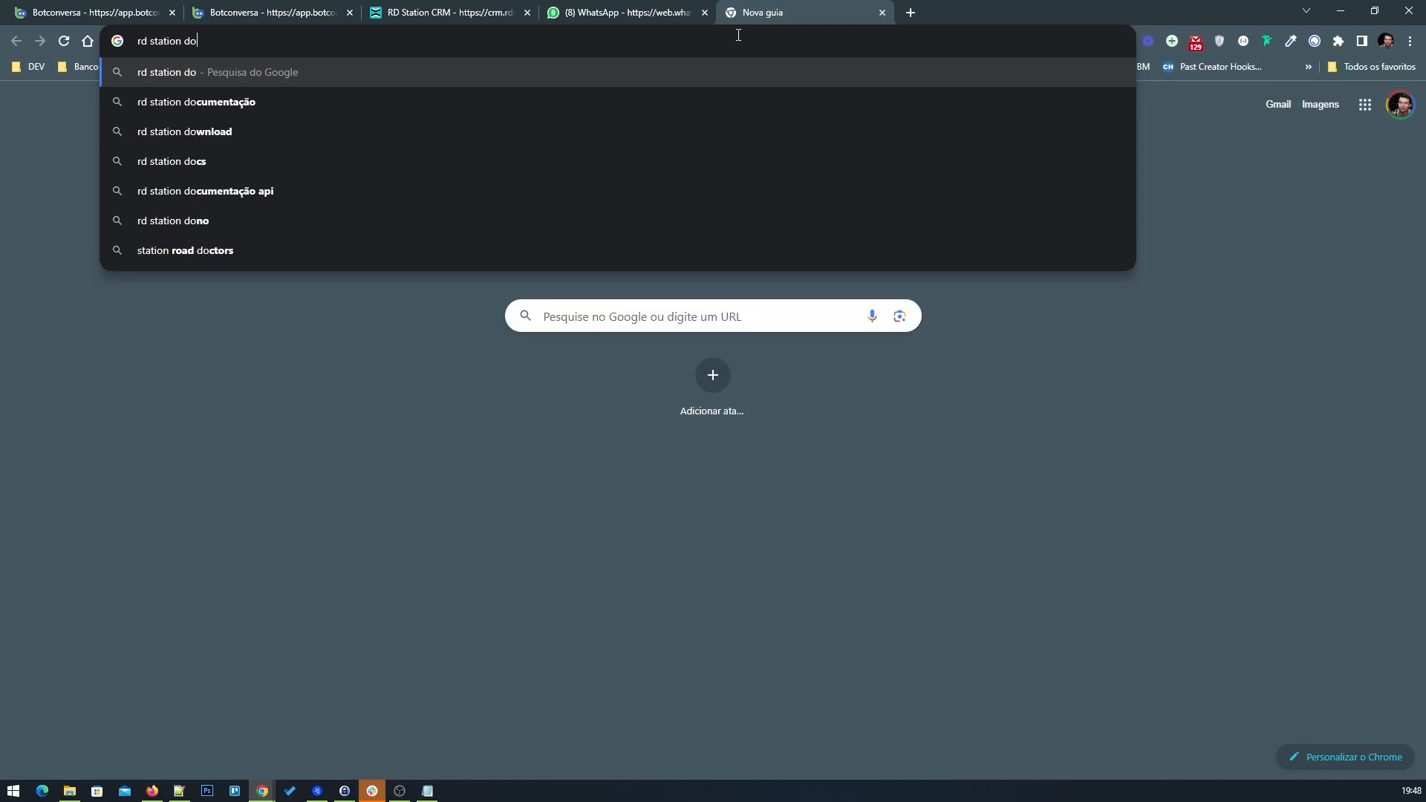
text(cumentação api)
key(Return)
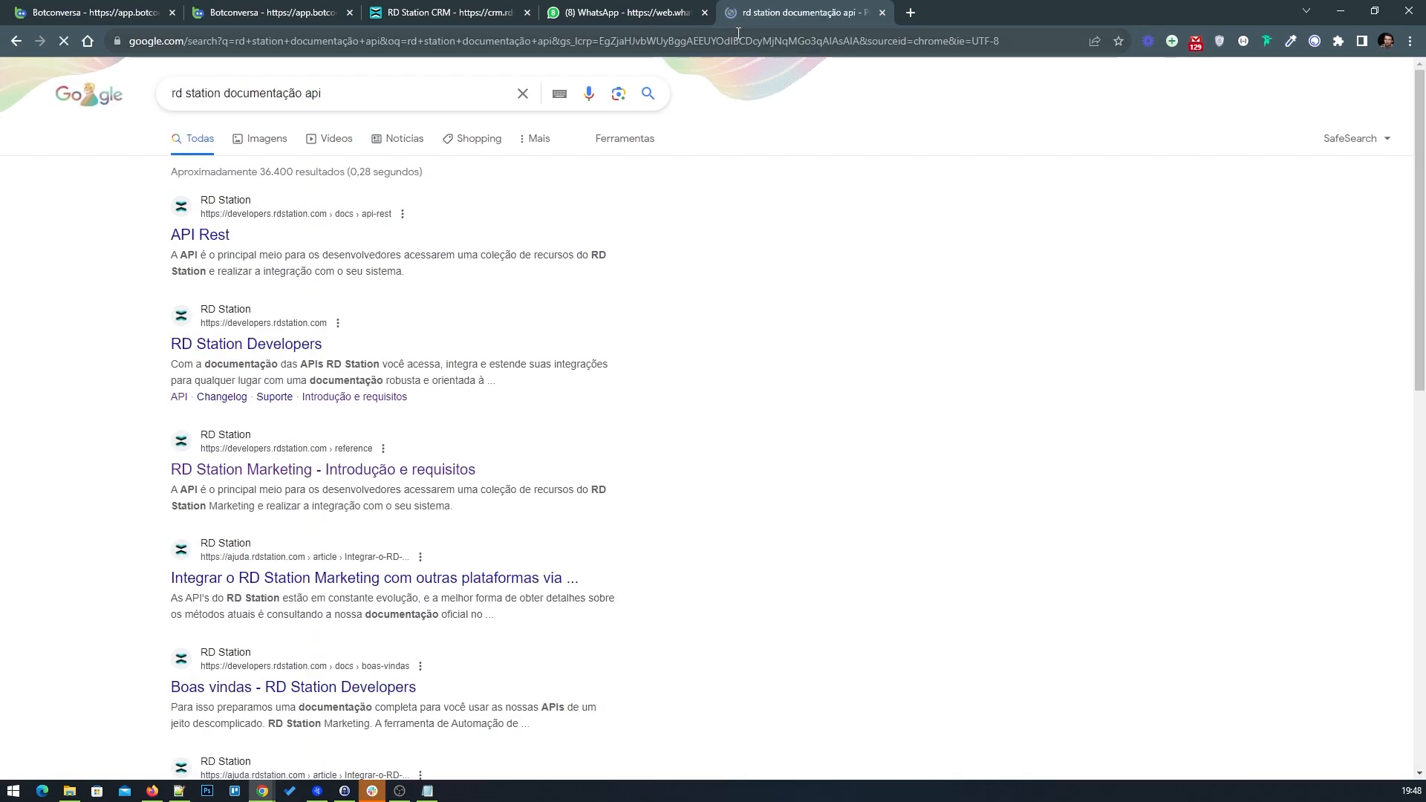
Step: Browse the RD Station CRM API reference for the Criar contato and Criar empresa endpoints
click(266, 351)
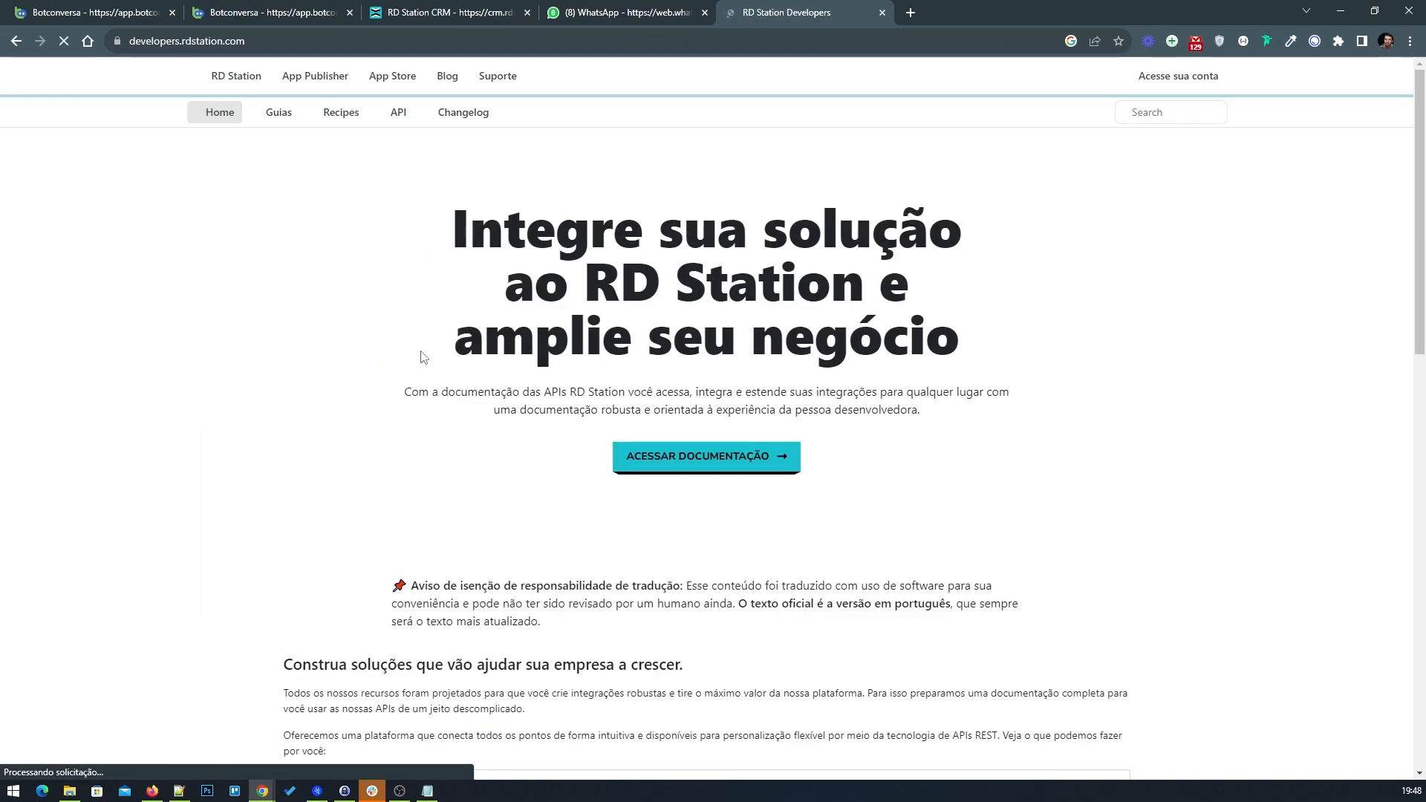
click(407, 113)
scroll(312, 503, down, 4)
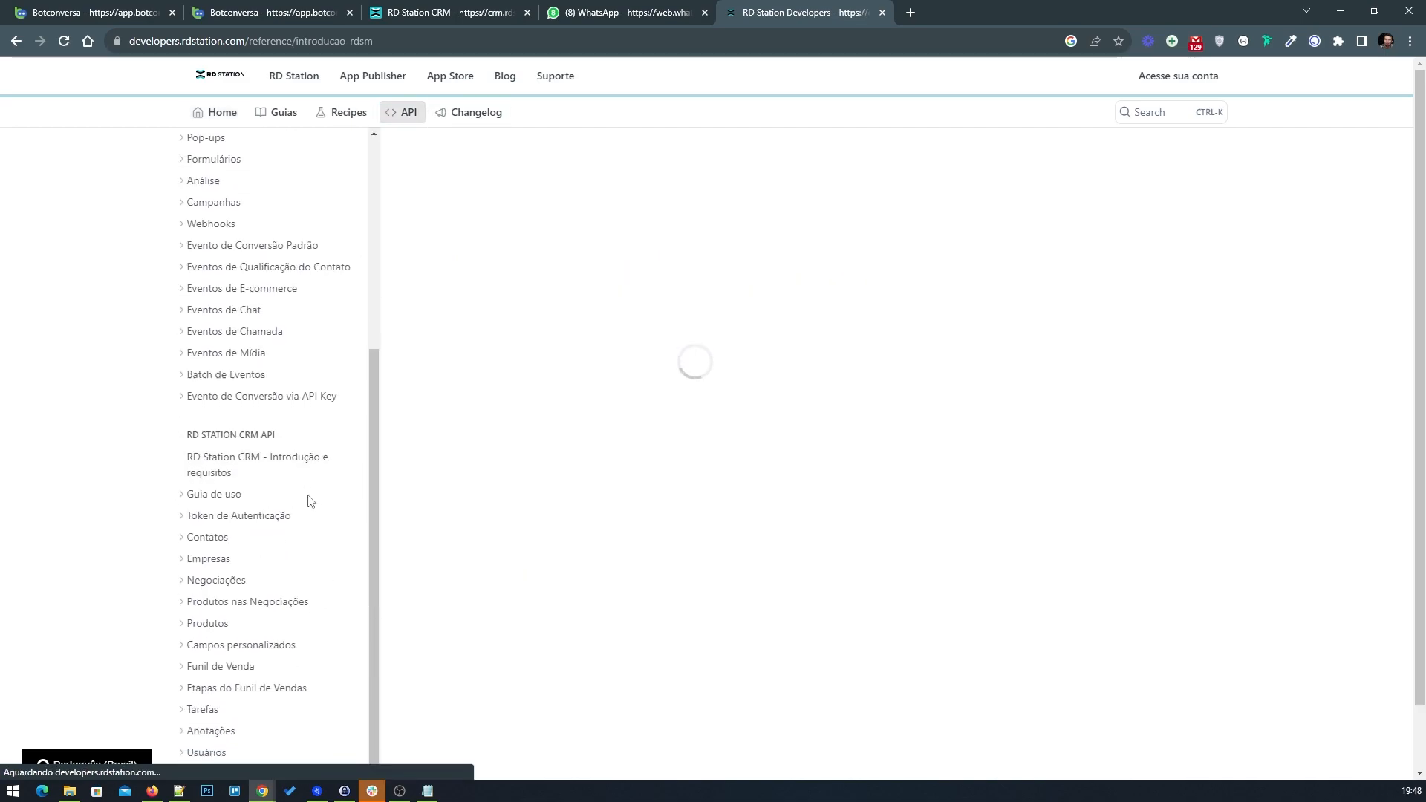
click(212, 532)
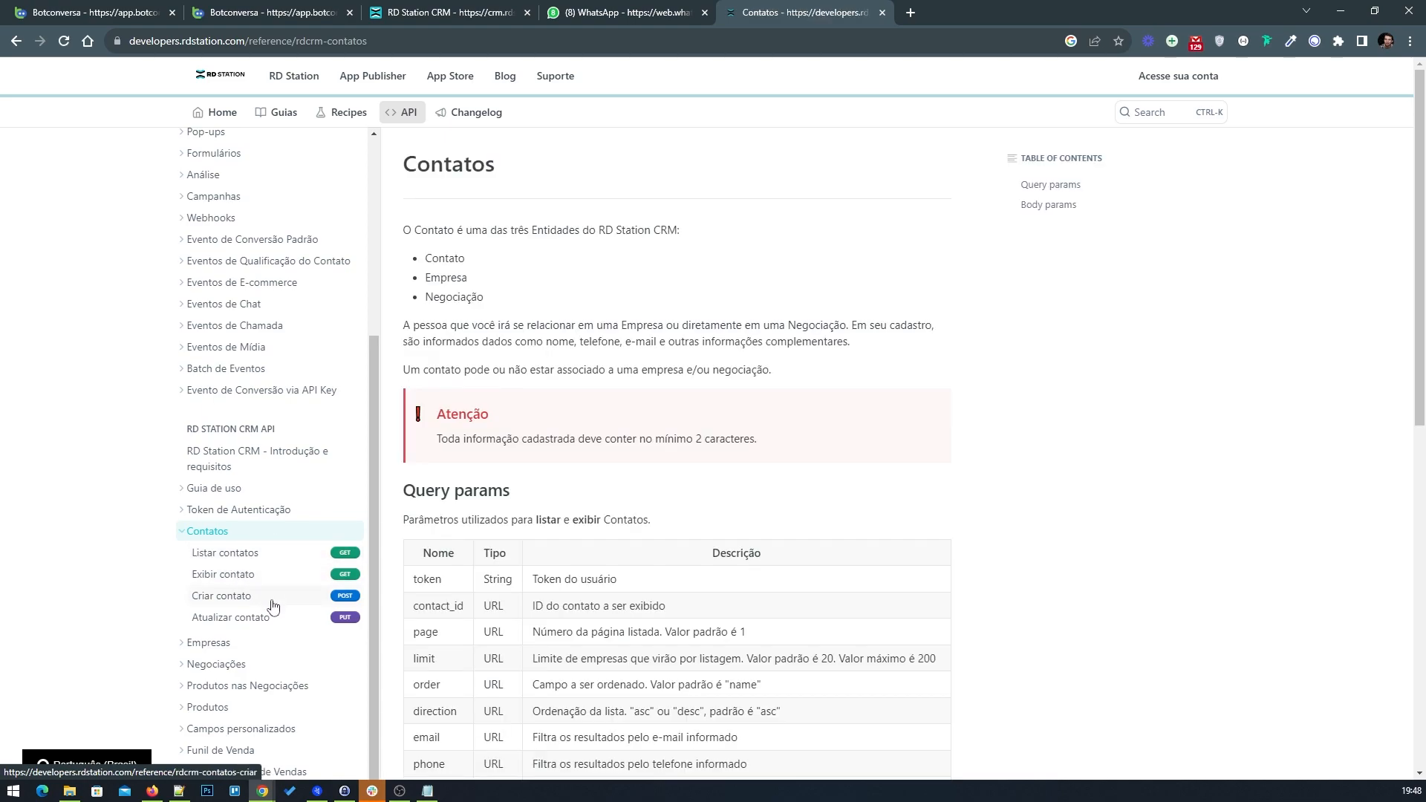
click(231, 598)
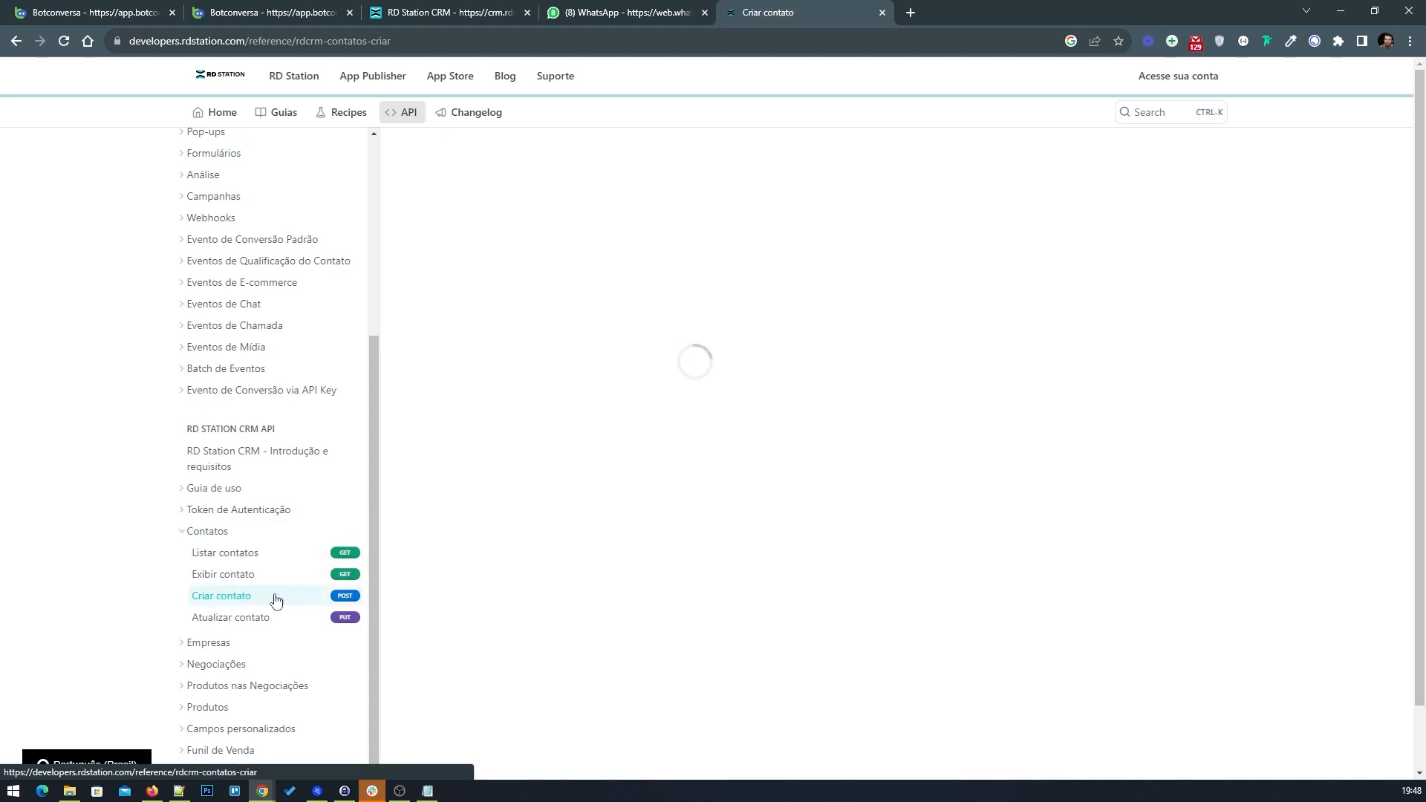
scroll(213, 568, down, 2)
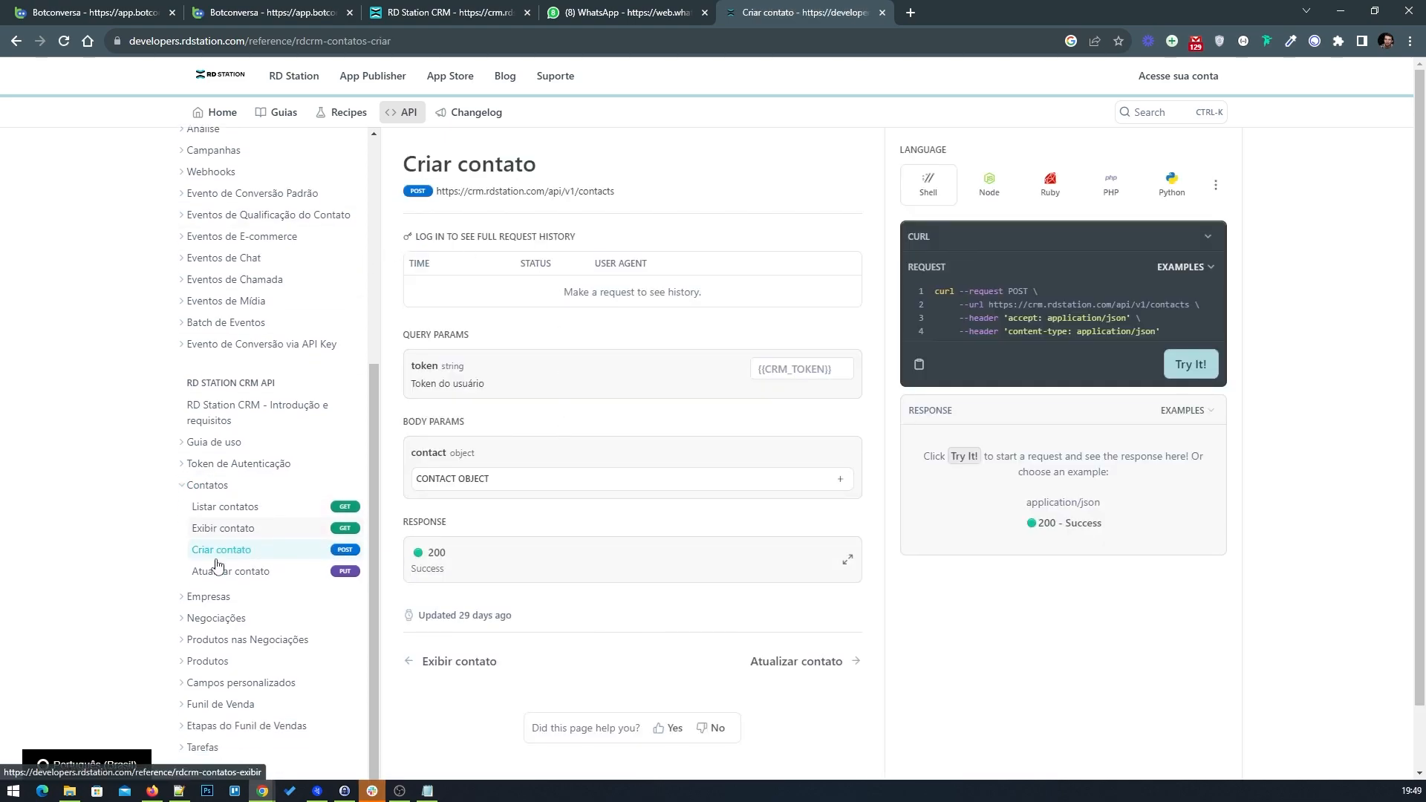
click(214, 554)
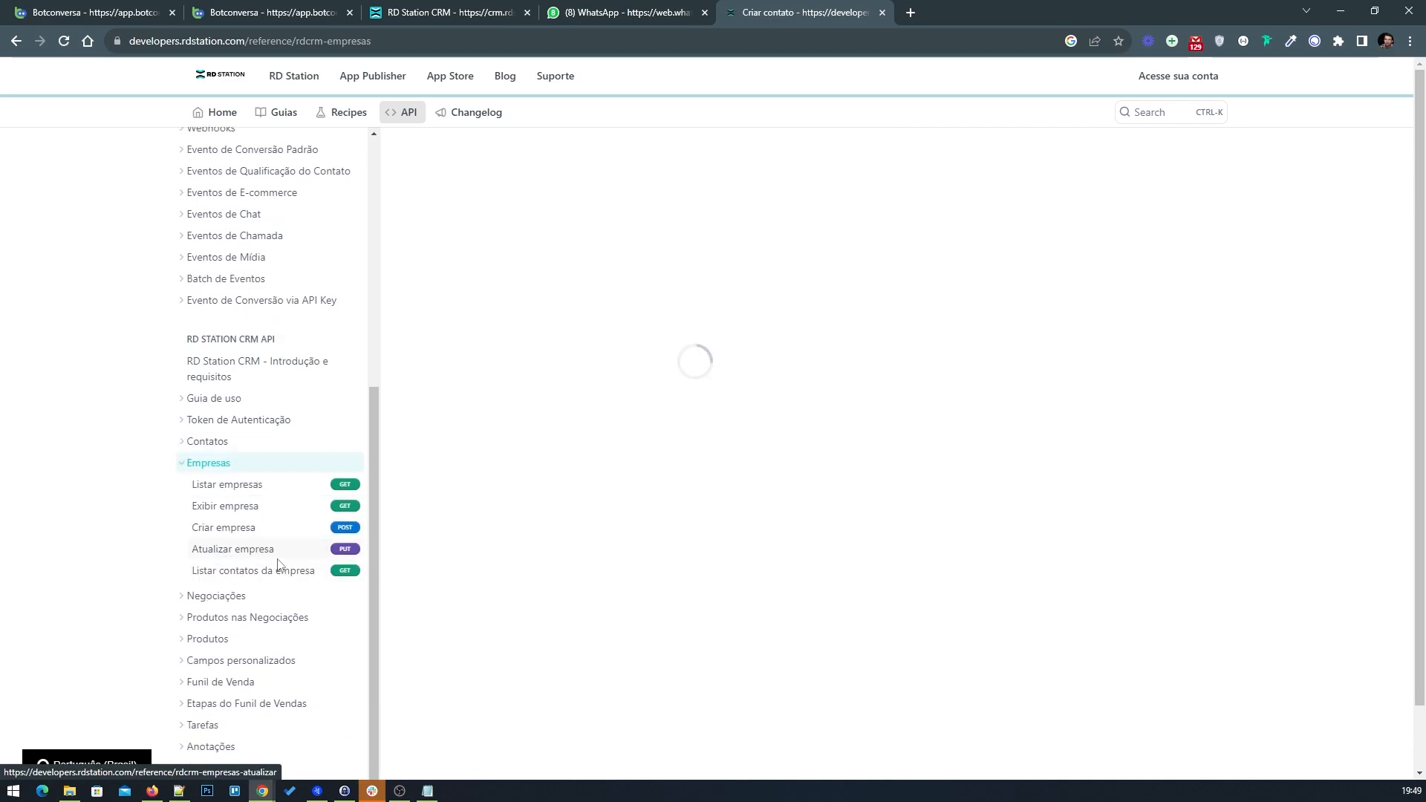
click(262, 529)
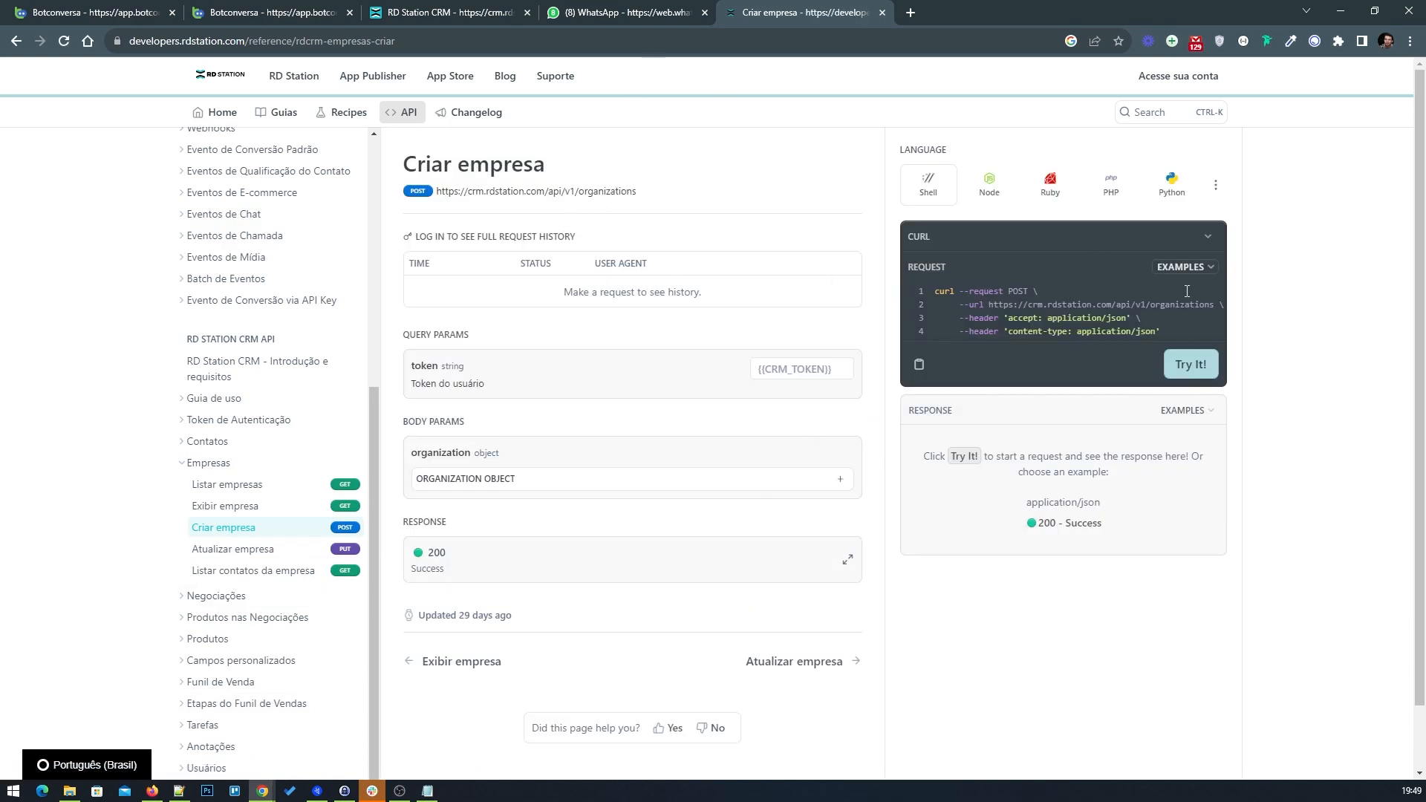
click(96, 12)
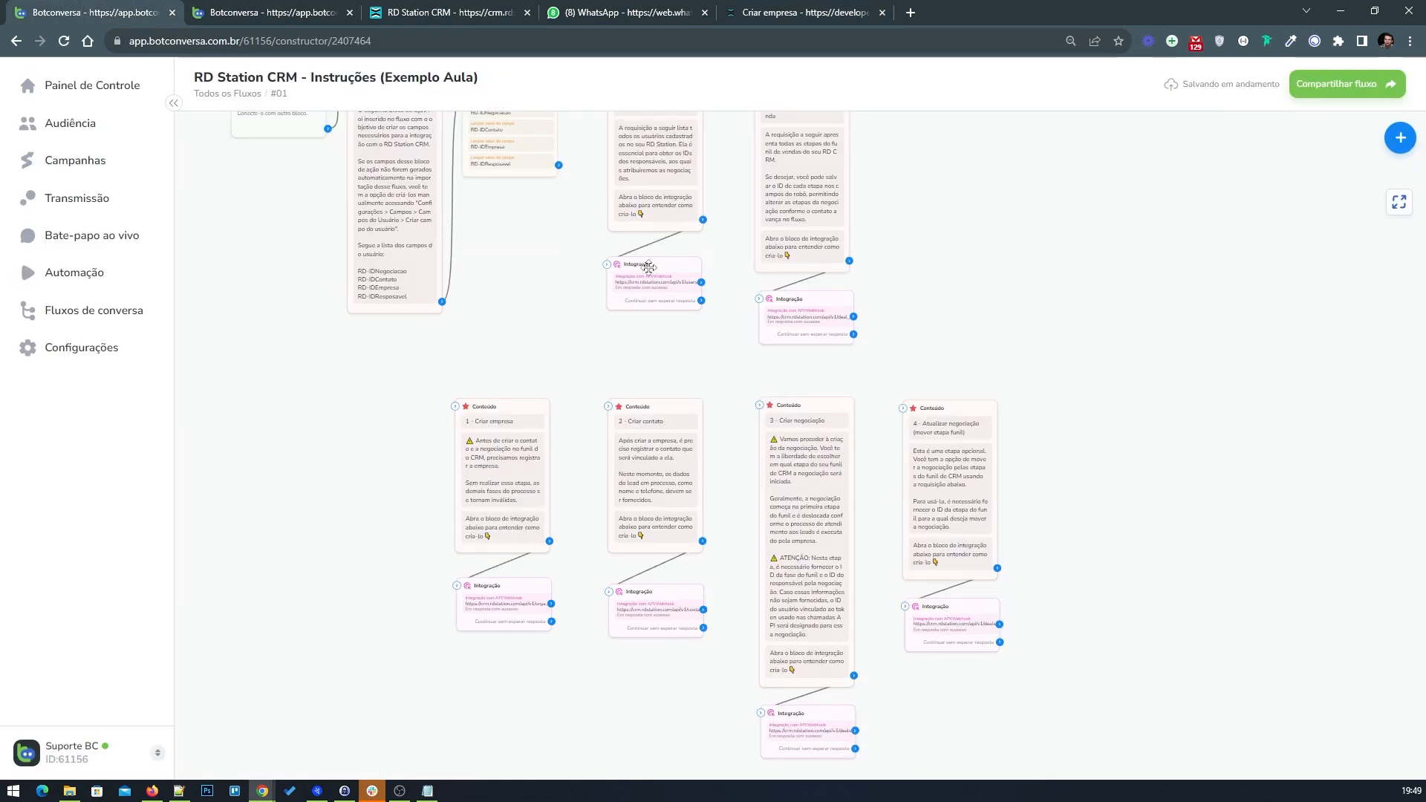
drag(552, 315, 516, 243)
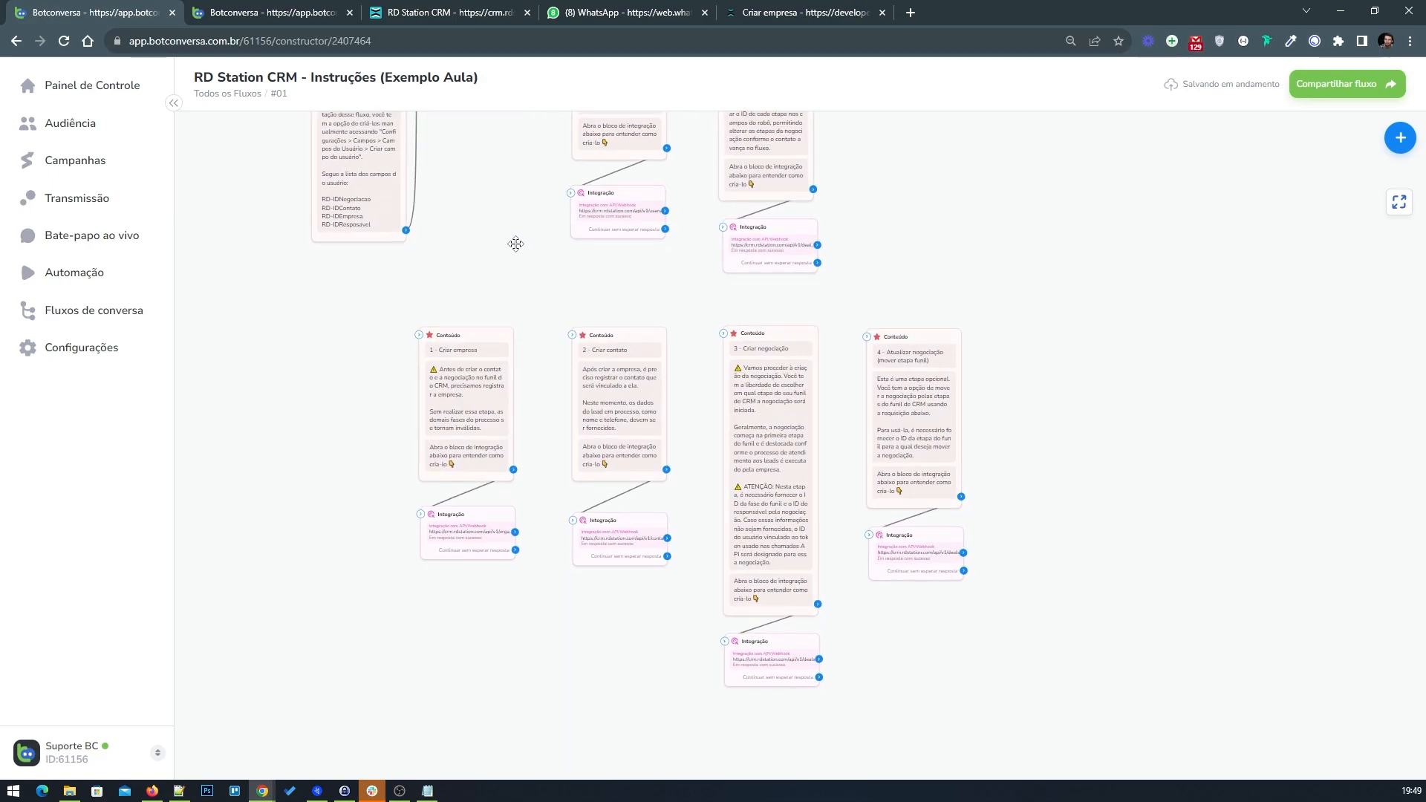
click(319, 15)
drag(789, 548, 783, 550)
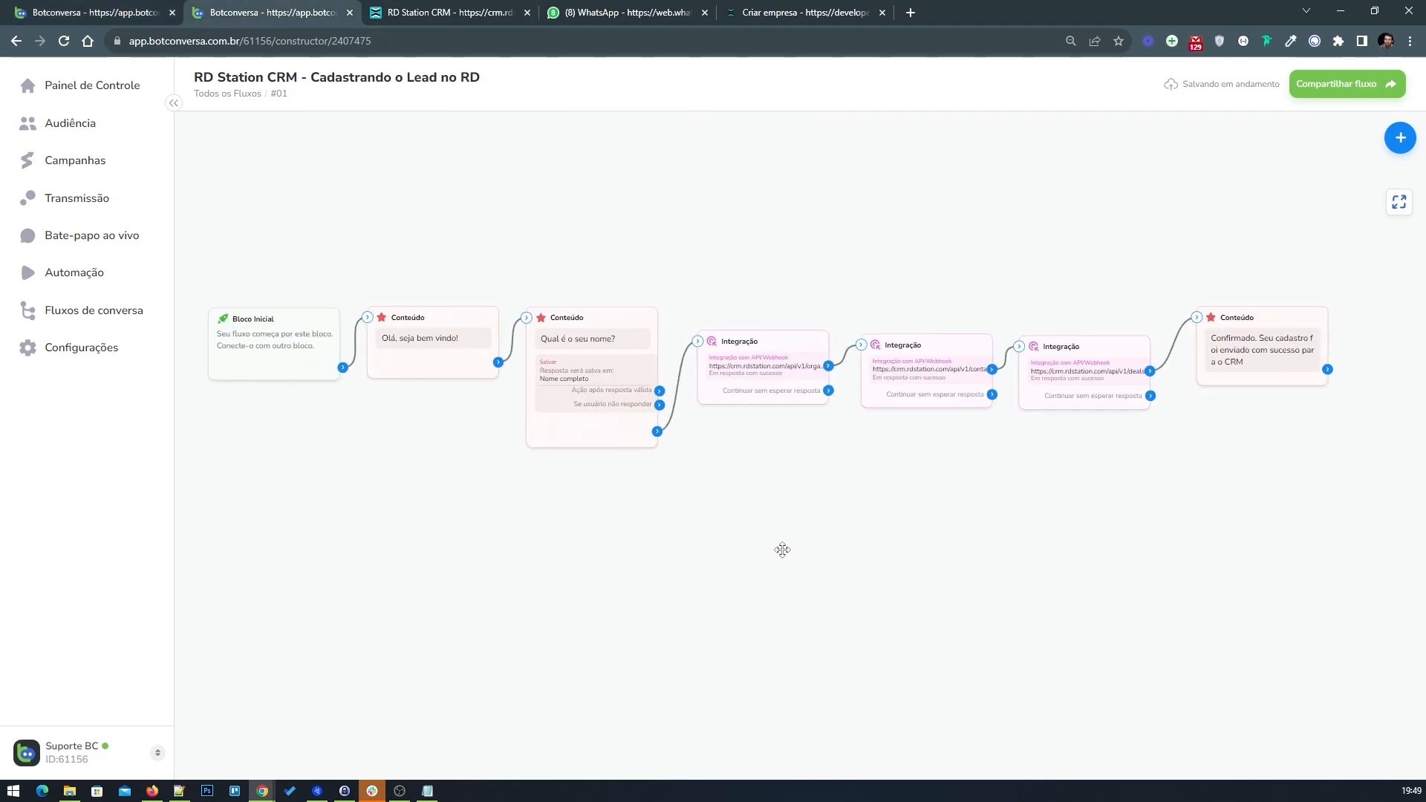